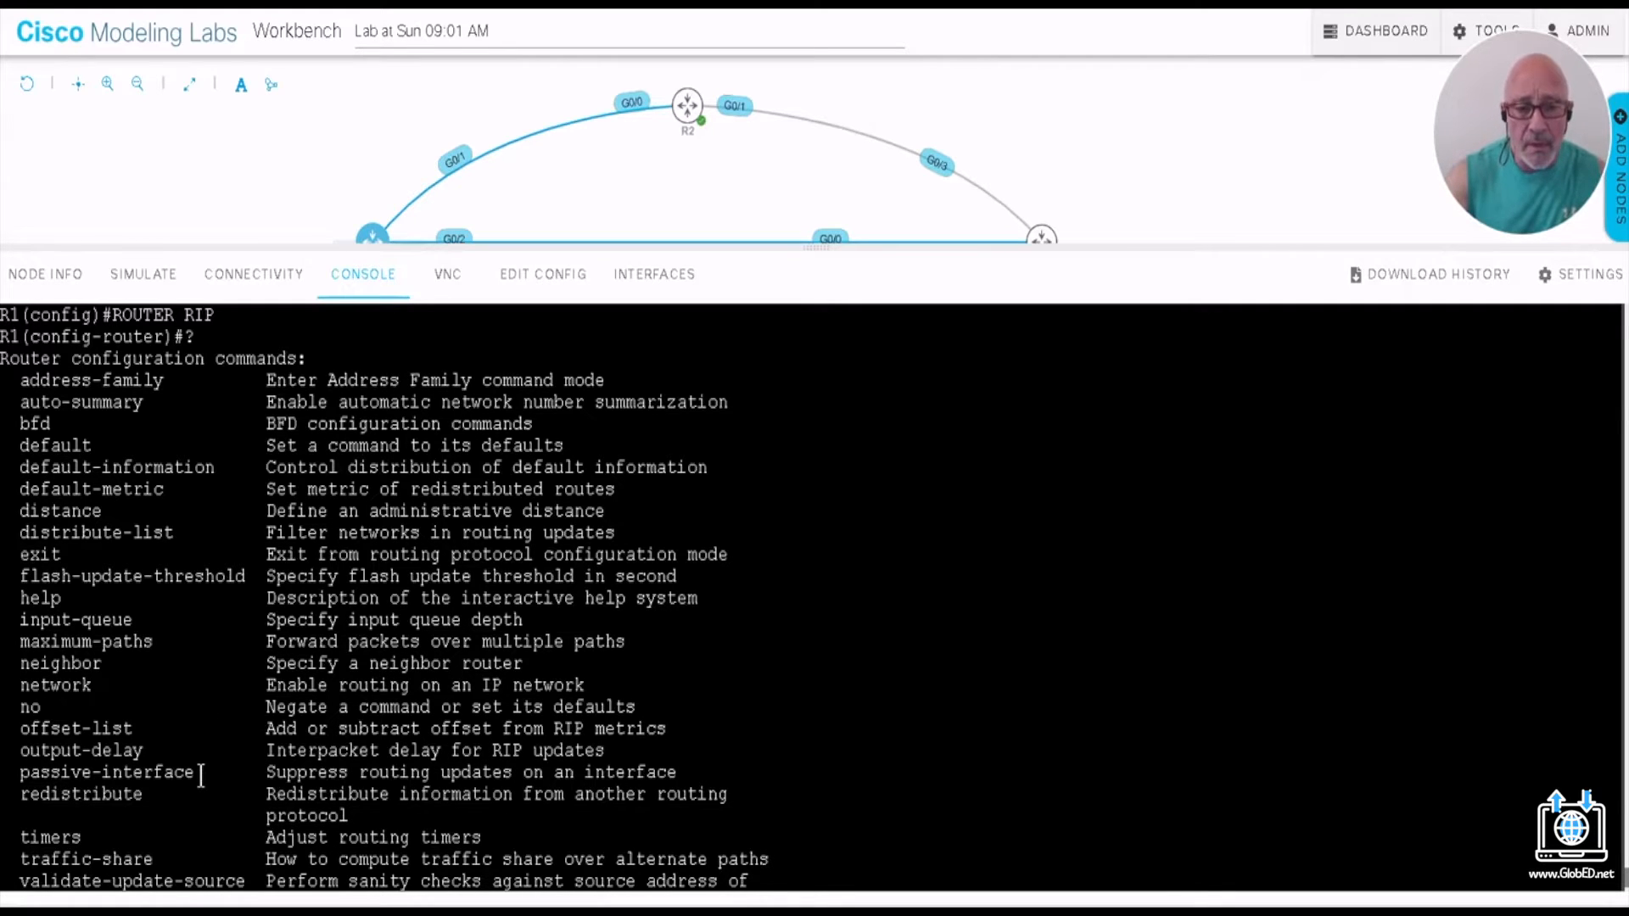
Step: Examine the passive-interface command and its description in R1's RIP configuration help
{"action": "left_click_drag", "start_coordinate": [201, 775], "coordinate": [18, 784]}
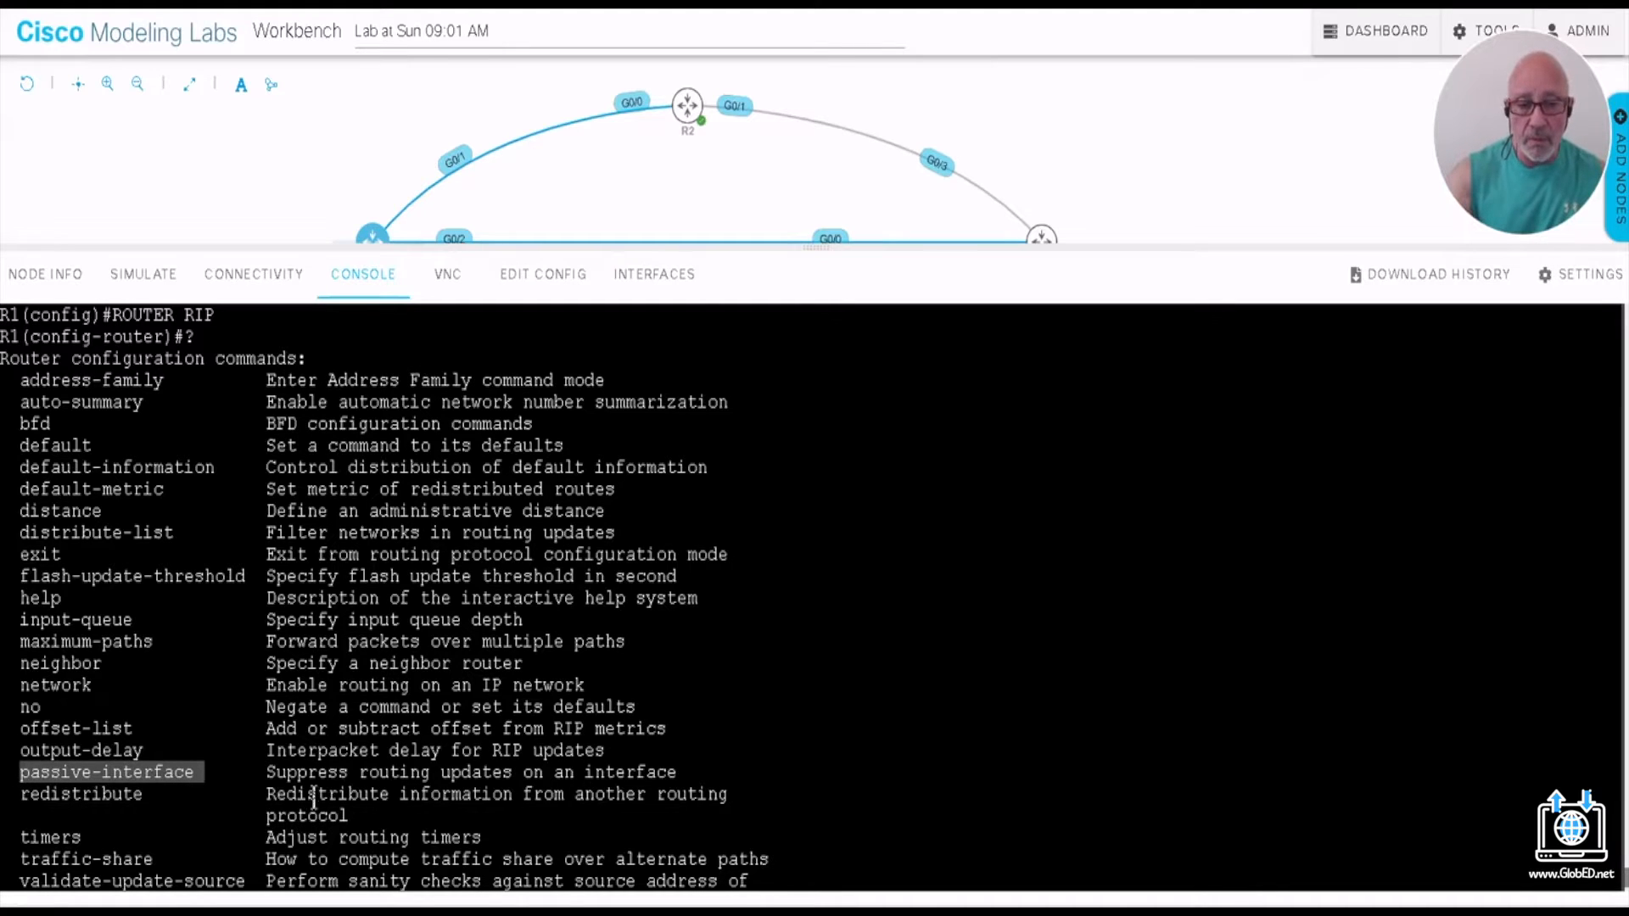
{"action": "left_click_drag", "start_coordinate": [265, 774], "coordinate": [676, 770]}
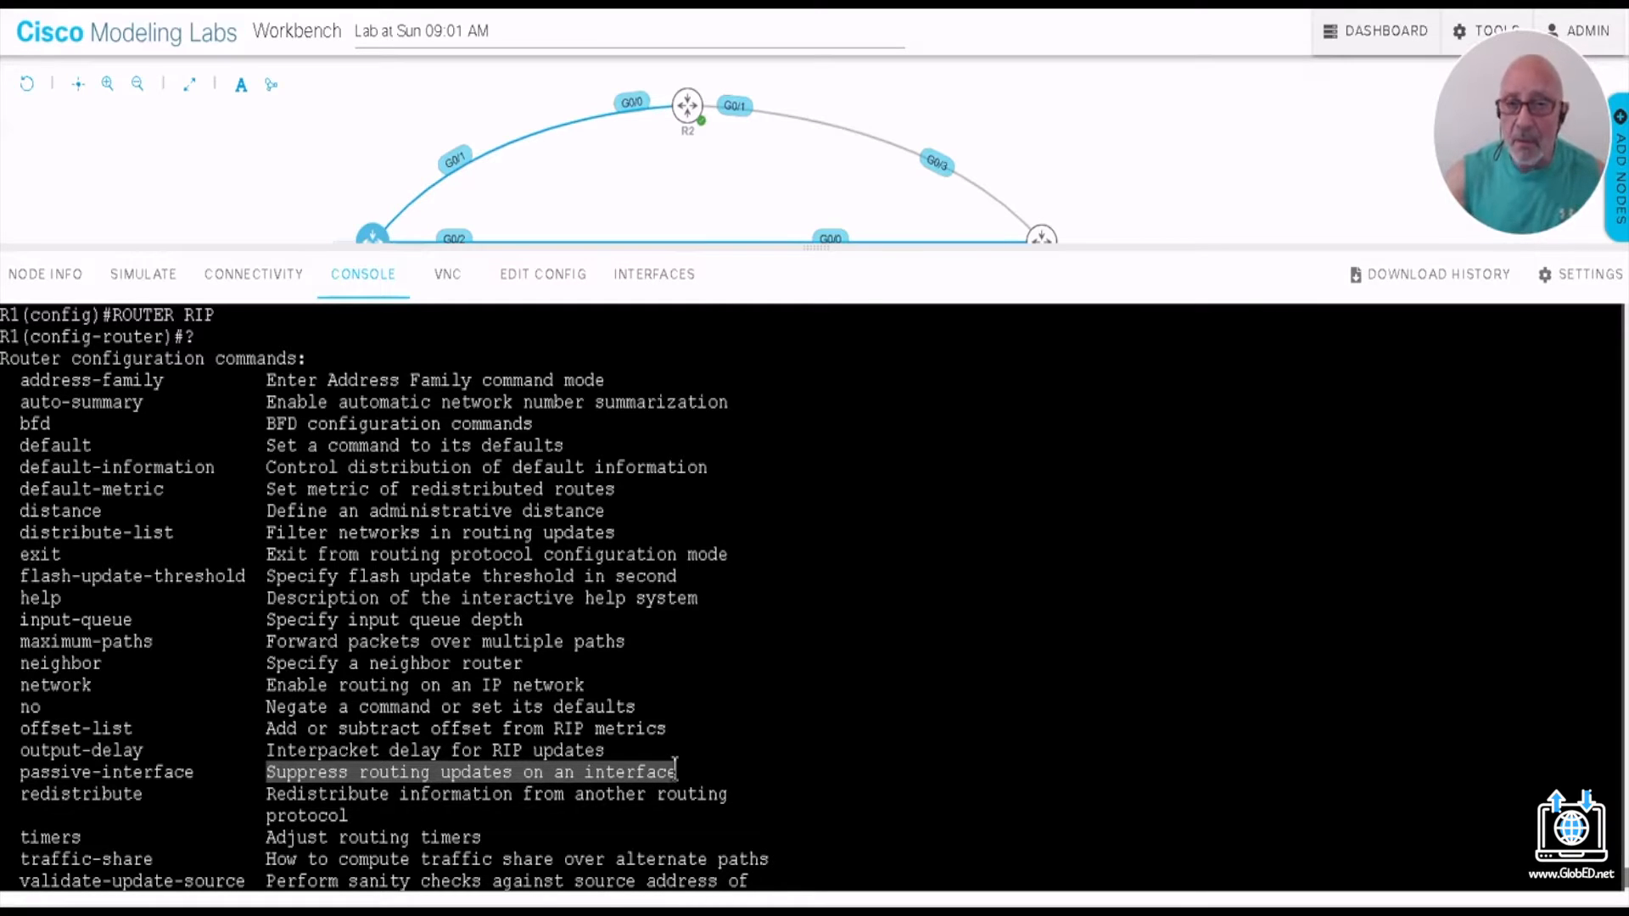
{"action": "left_click", "coordinate": [856, 866]}
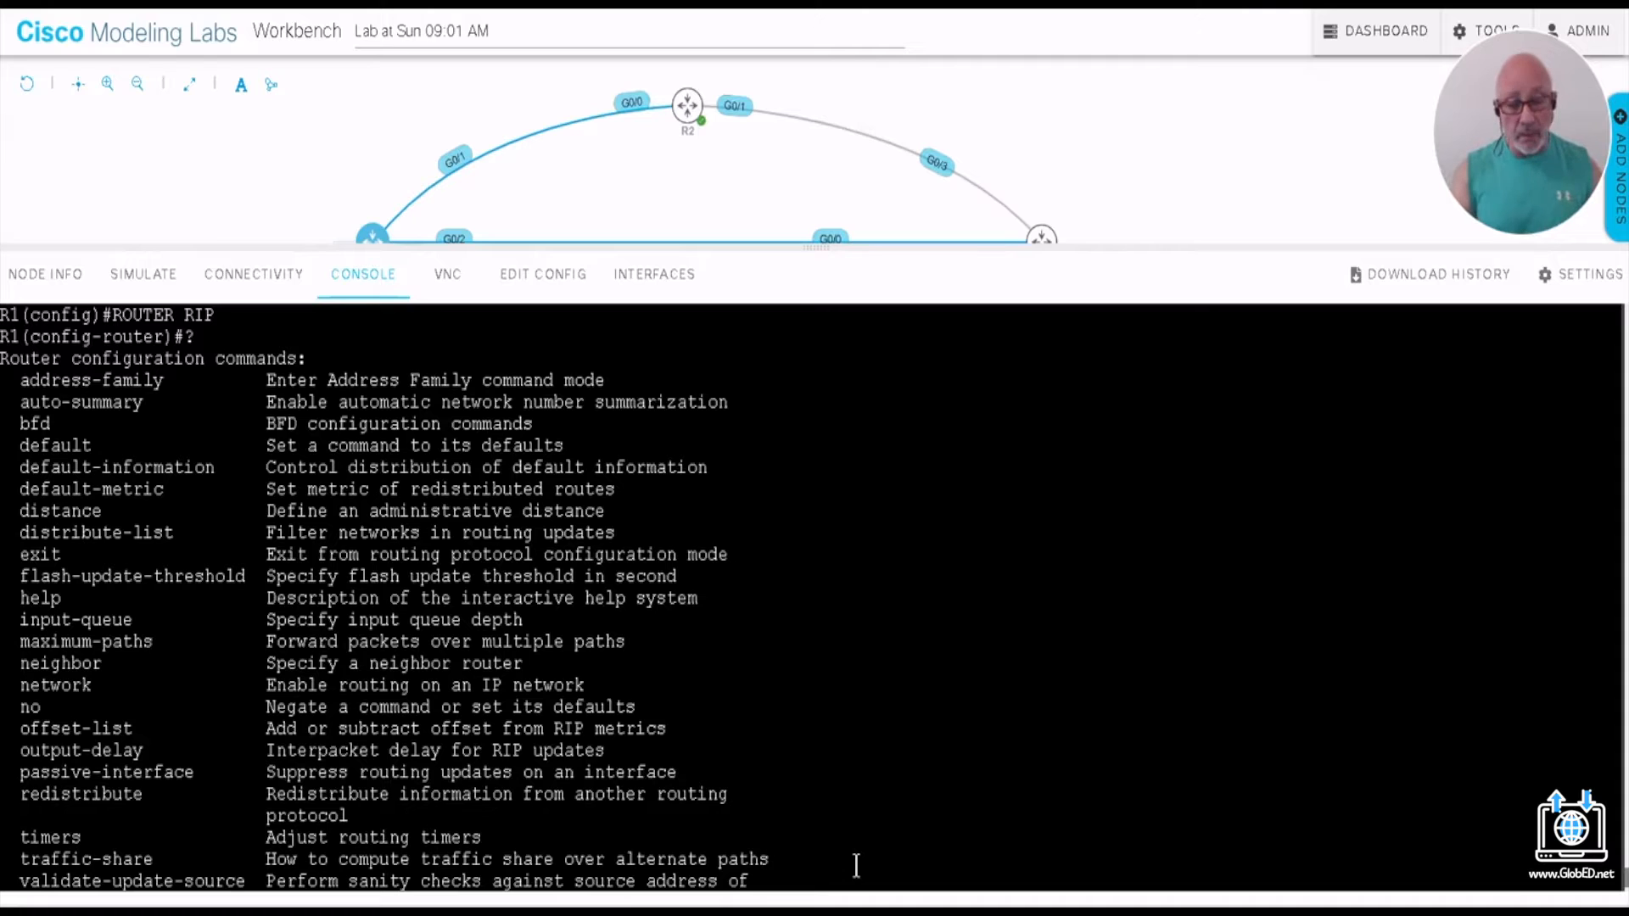
Step: Return R1 from RIP configuration to privileged EXEC mode and clear the visible console with blank prompt lines
{"action": "key", "text": "Return"}
{"action": "key", "text": "ctrl+z"}
{"action": "key", "text": "Return"}
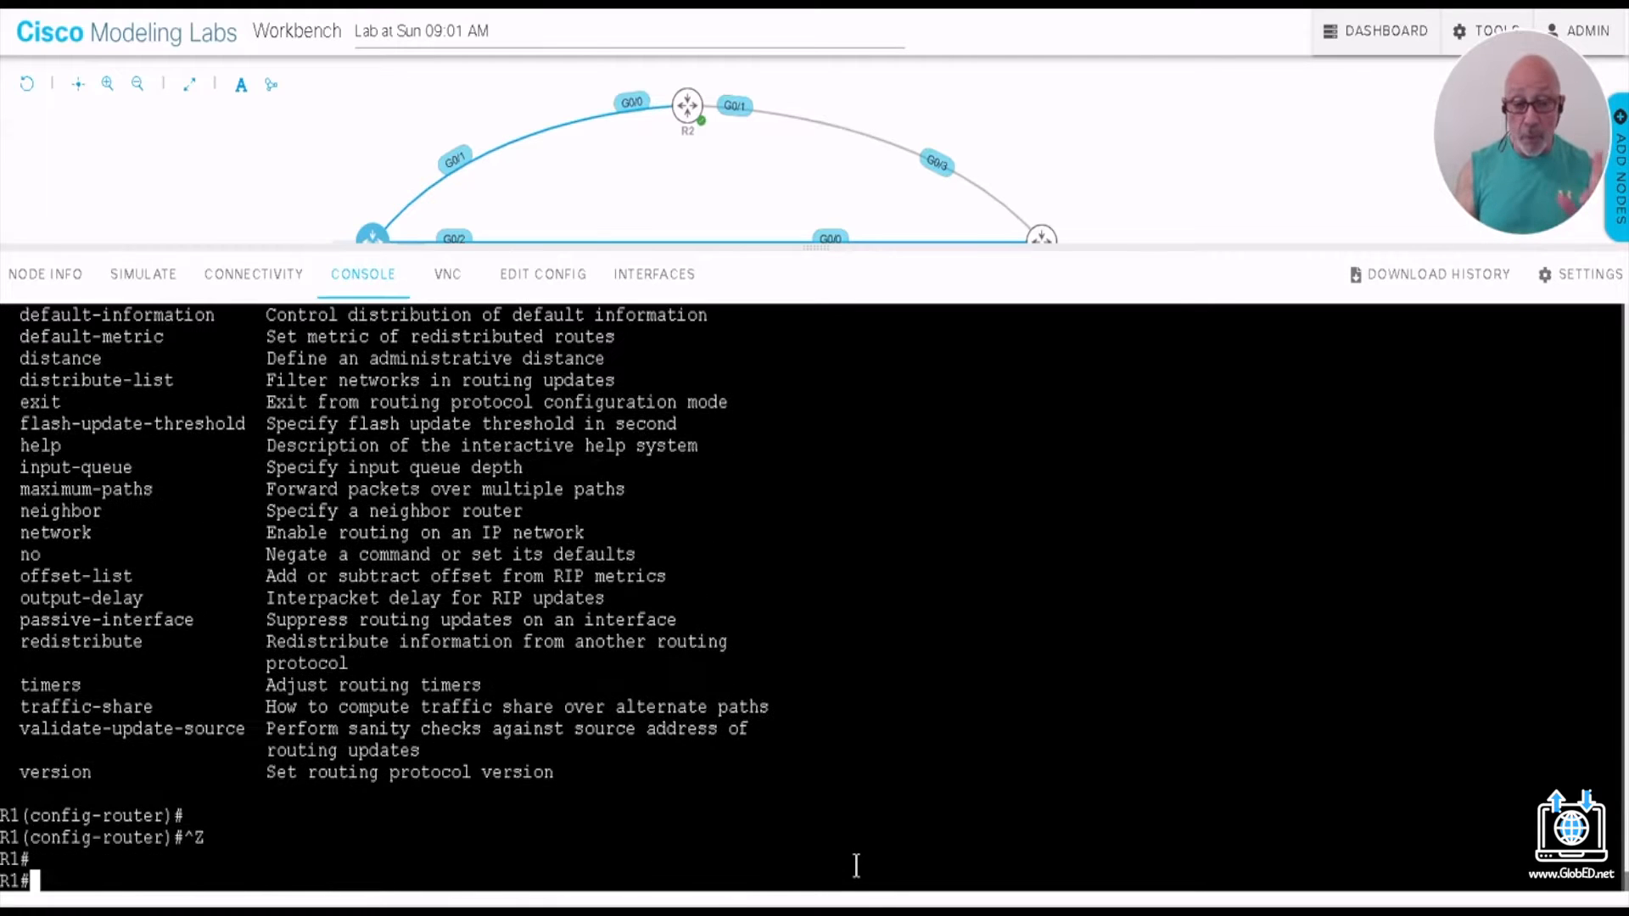
{"action": "key", "text": "Return"}
{"action": "key", "text": "Return"}
{"action": "key", "text": "Return"}
{"action": "key", "text": "Return"}
{"action": "key", "text": "Return"}
{"action": "key", "text": "Return"}
{"action": "key", "text": "Return"}
{"action": "key", "text": "Return"}
{"action": "key", "text": "Return"}
{"action": "key", "text": "Return"}
{"action": "key", "text": "Return"}
{"action": "key", "text": "Return"}
{"action": "key", "text": "Return"}
{"action": "key", "text": "Return"}
{"action": "key", "text": "Return"}
{"action": "key", "text": "Return"}
{"action": "key", "text": "Return"}
{"action": "key", "text": "Return"}
{"action": "key", "text": "Return"}
{"action": "key", "text": "Return"}
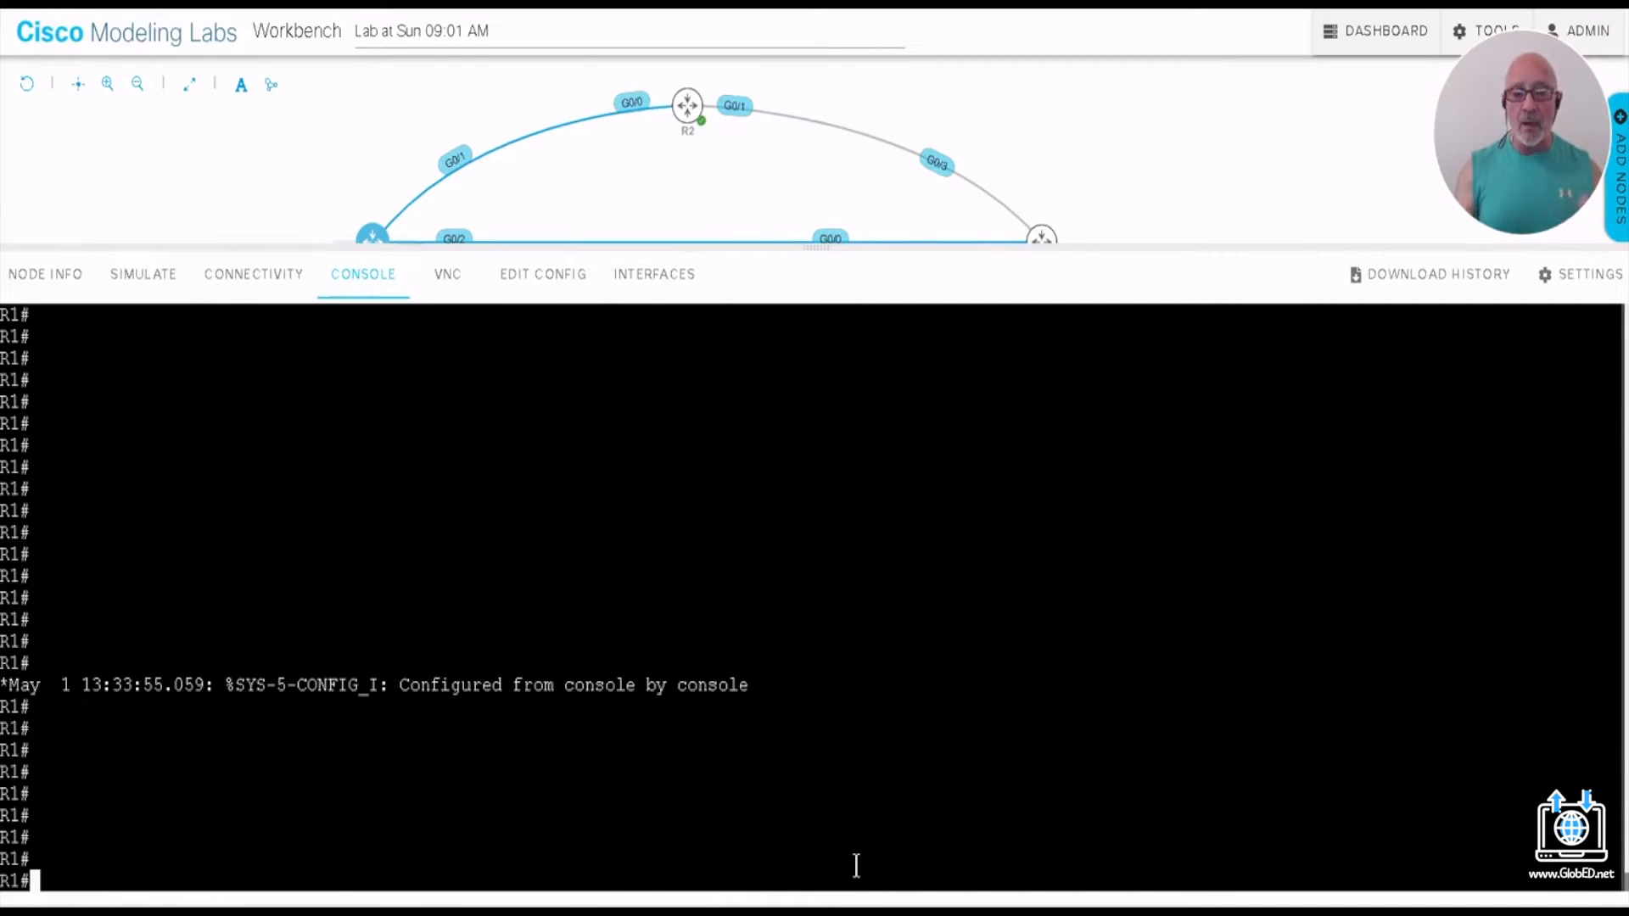
Step: Display R1's IP routing table and examine the RIP routes to 2.2.2.2, 3.3.3.3 and 10.1.1.8/30
{"action": "type", "text": "SH"}
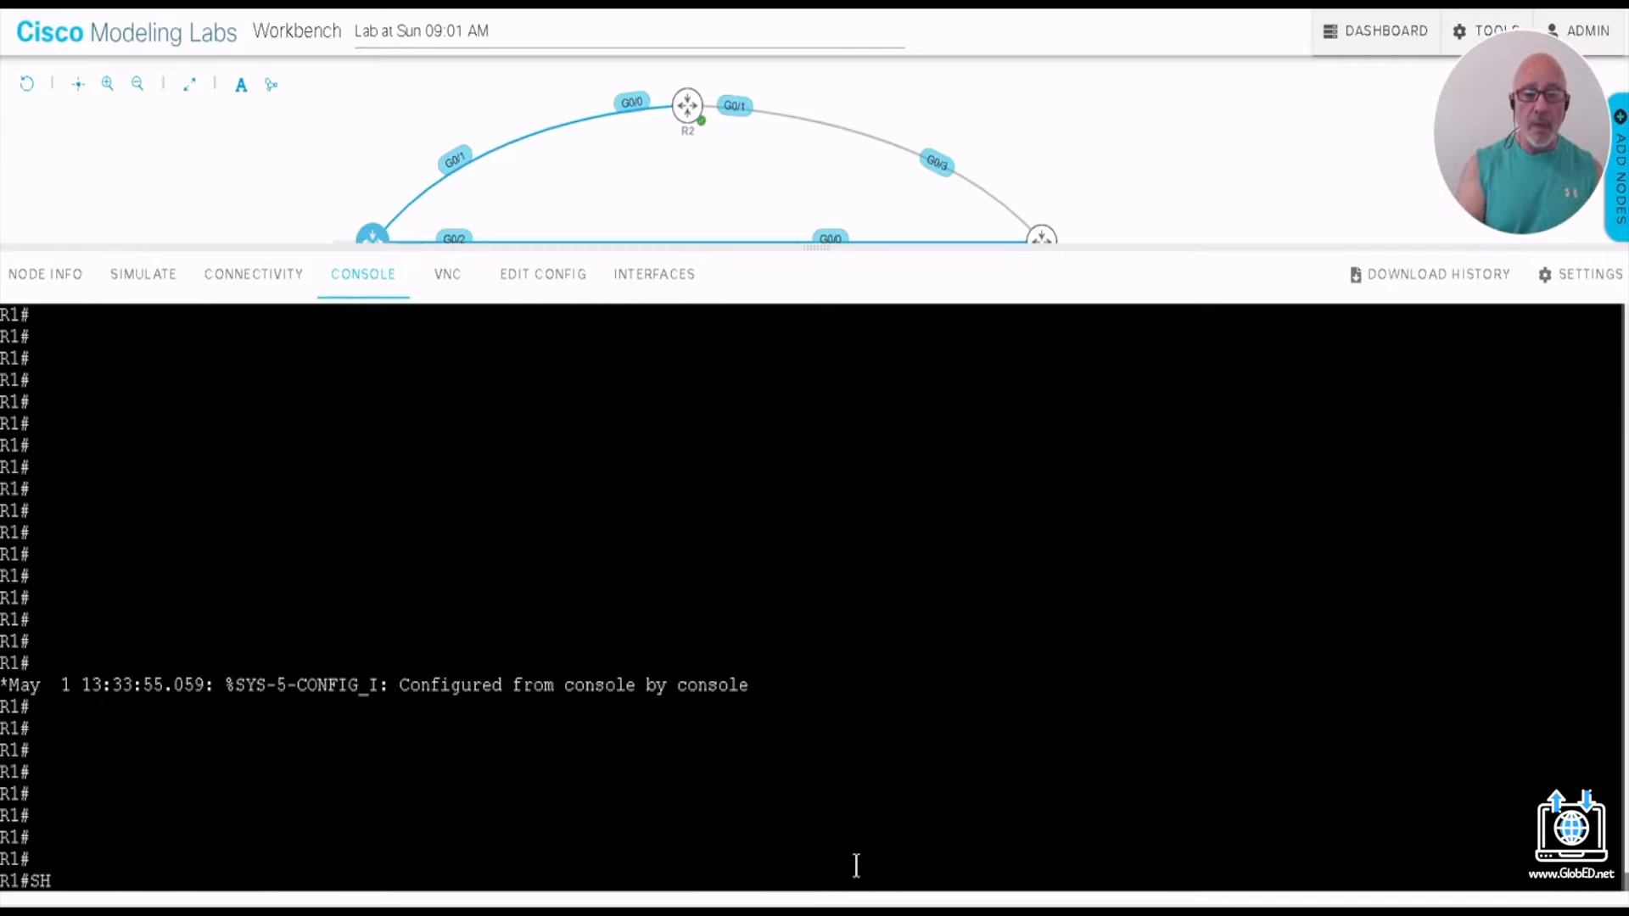
{"action": "type", "text": " IP ROUTE"}
{"action": "key", "text": "Return"}
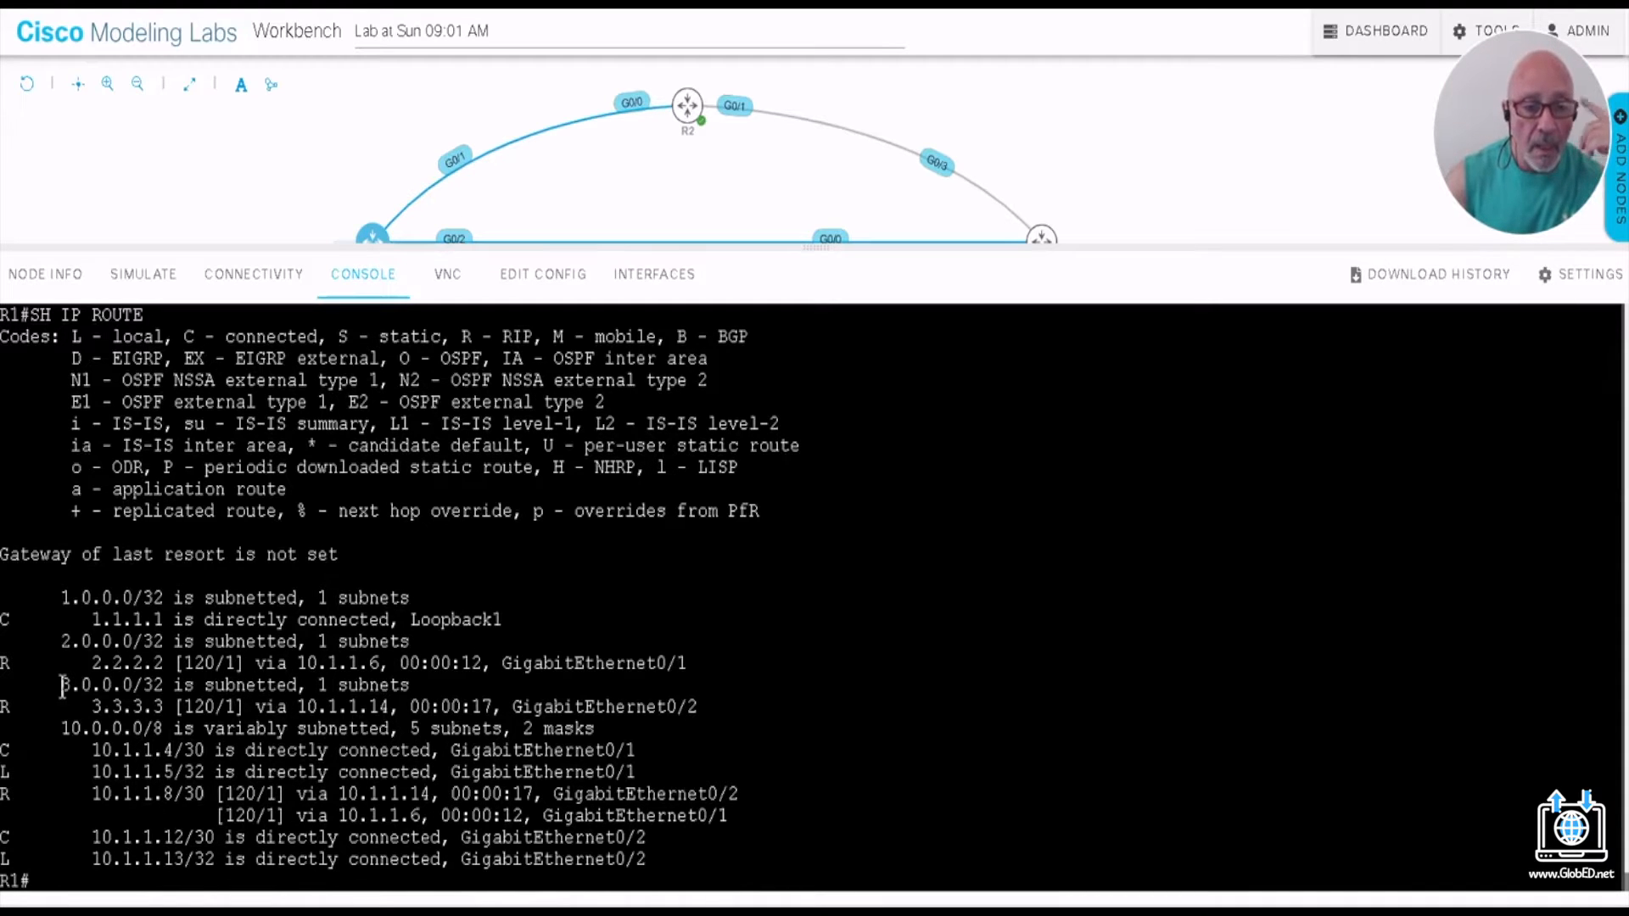
{"action": "left_click_drag", "start_coordinate": [72, 669], "coordinate": [162, 666]}
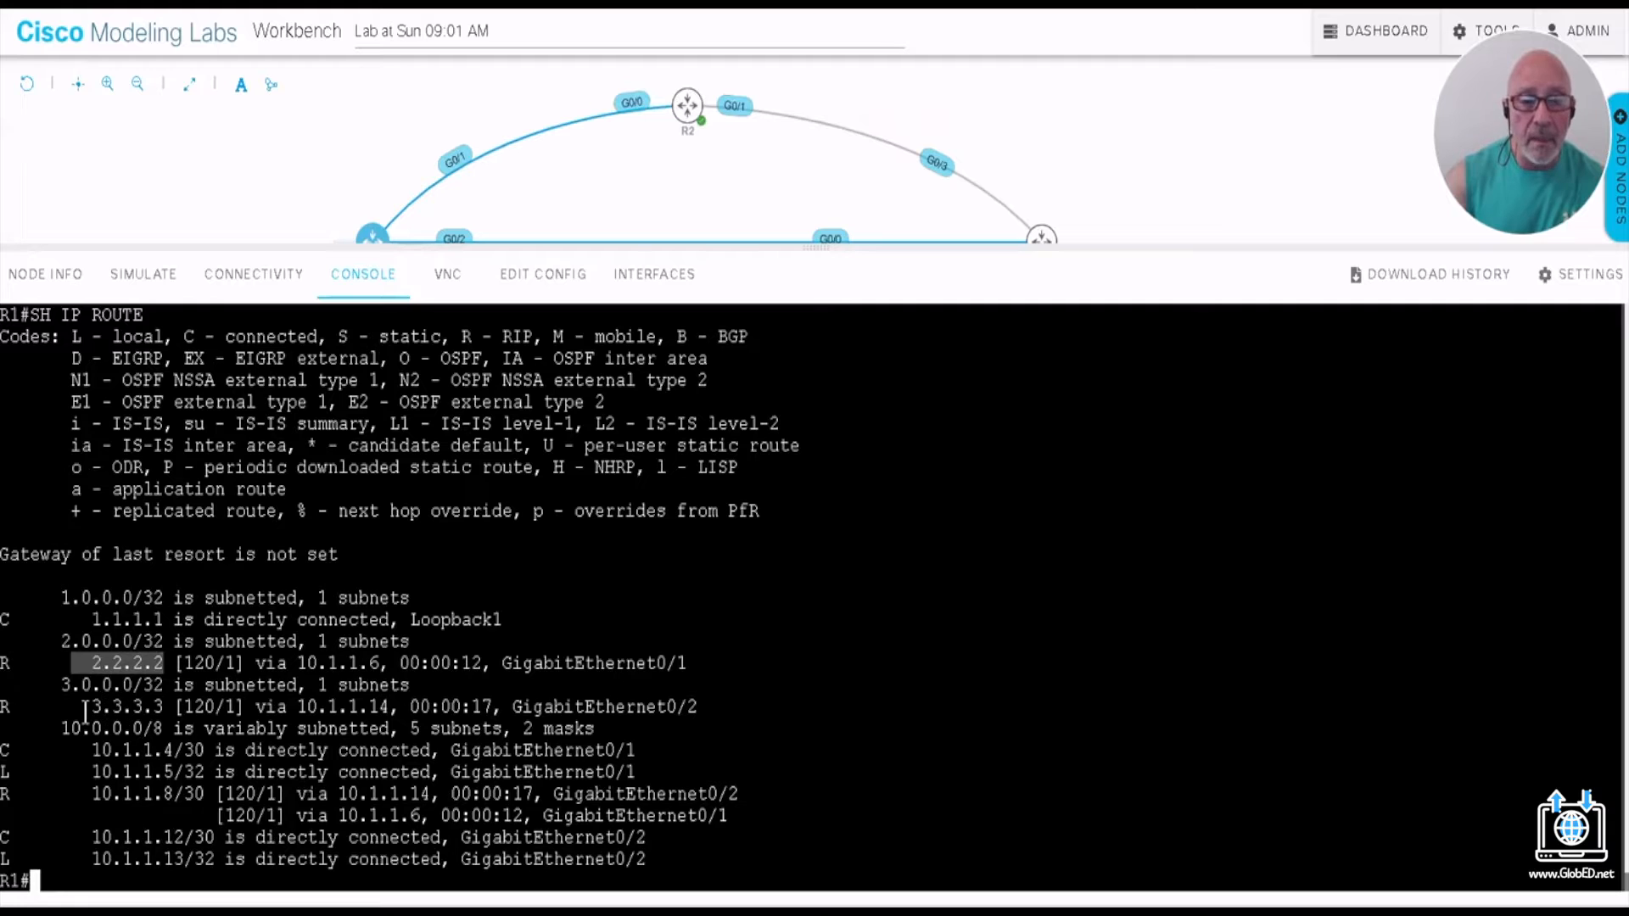
{"action": "left_click_drag", "start_coordinate": [83, 711], "coordinate": [152, 719]}
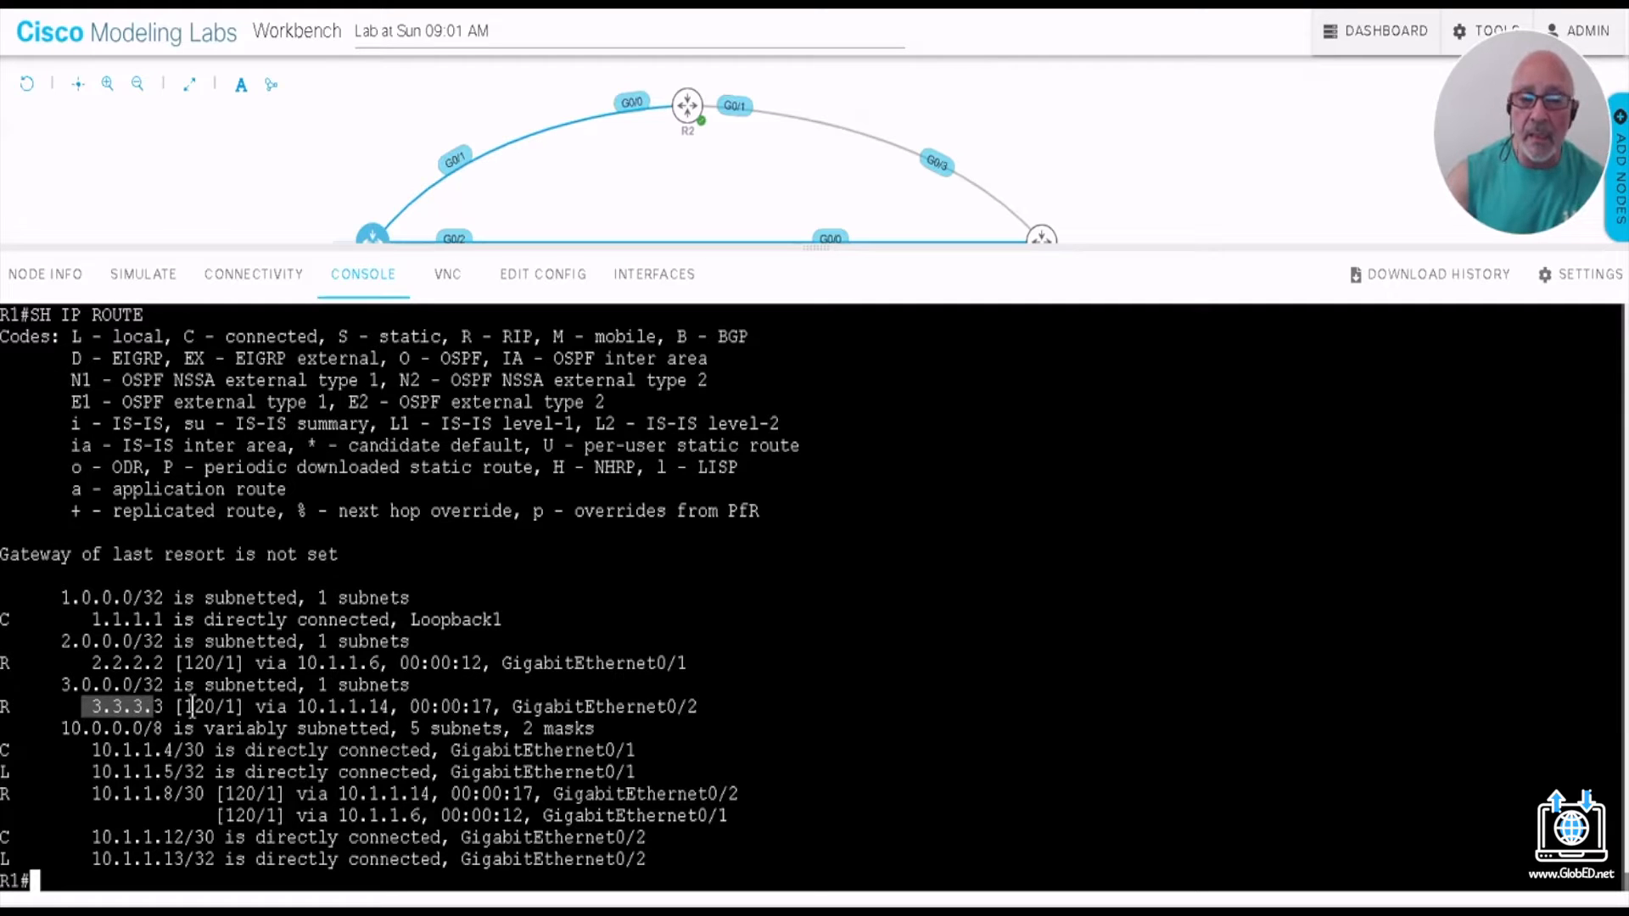
{"action": "left_click", "coordinate": [81, 873]}
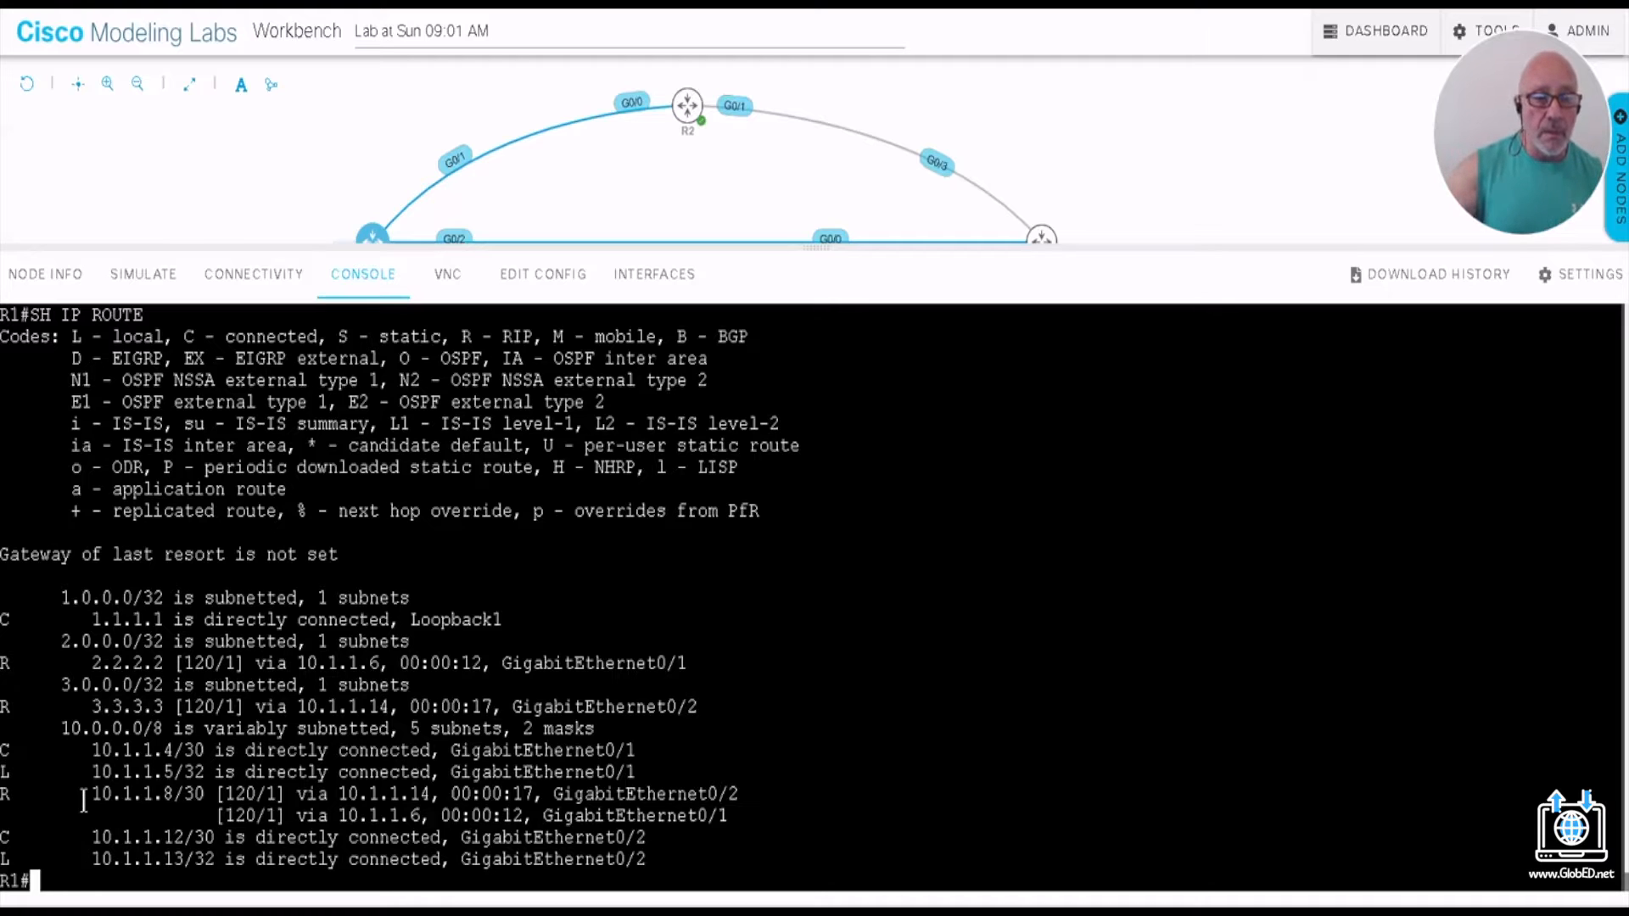
{"action": "left_click_drag", "start_coordinate": [83, 794], "coordinate": [197, 795]}
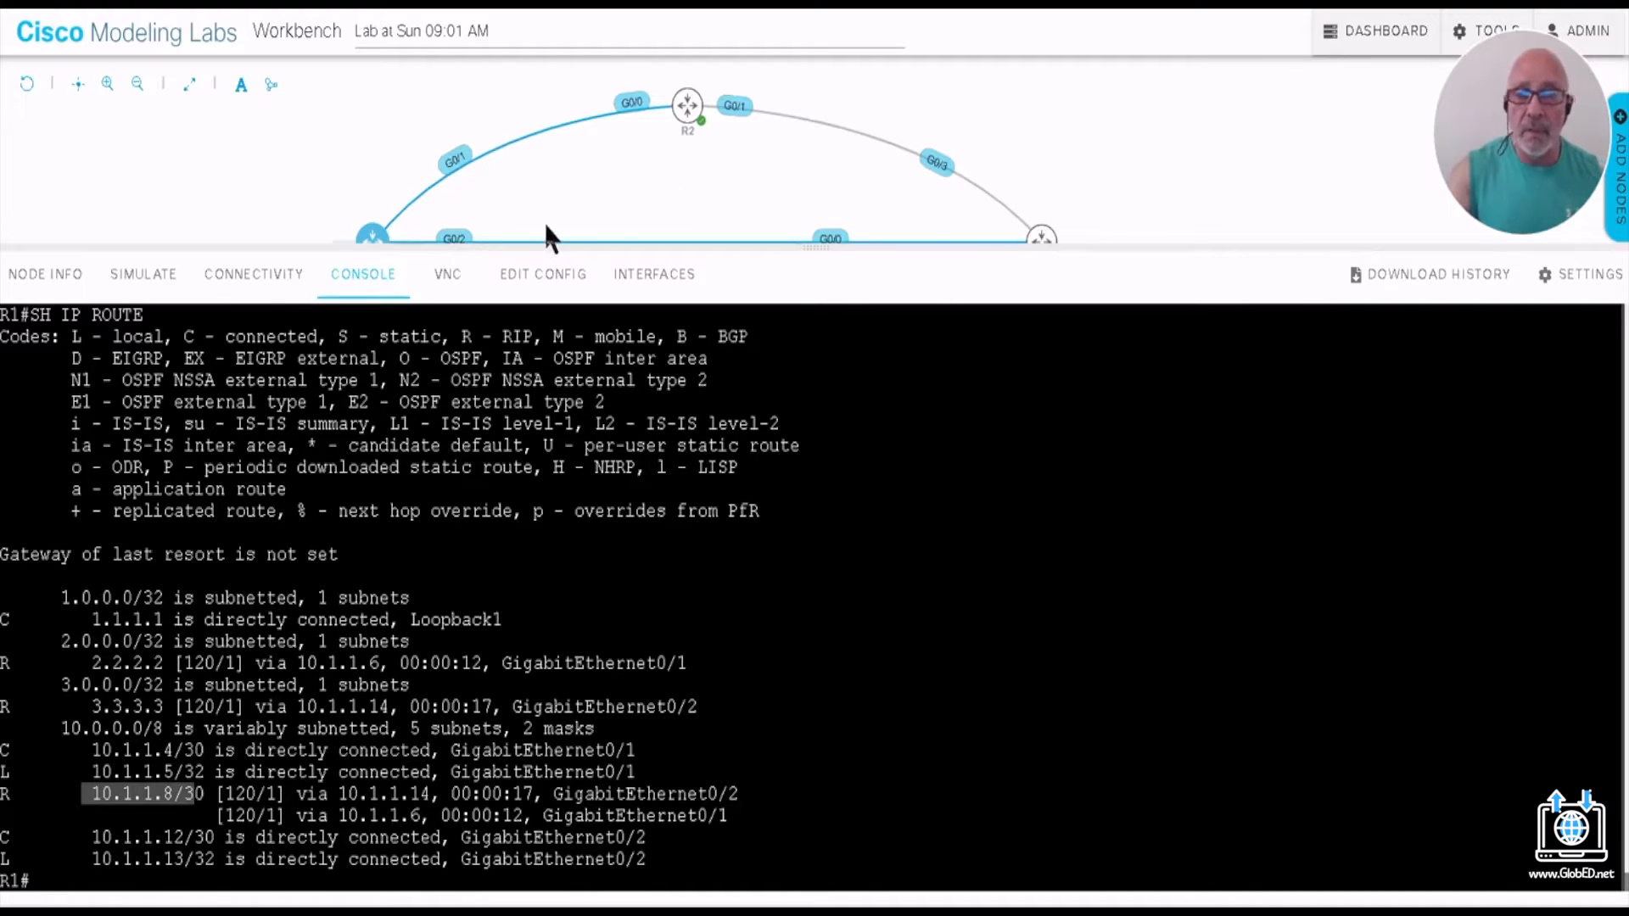
{"action": "left_click", "coordinate": [143, 879]}
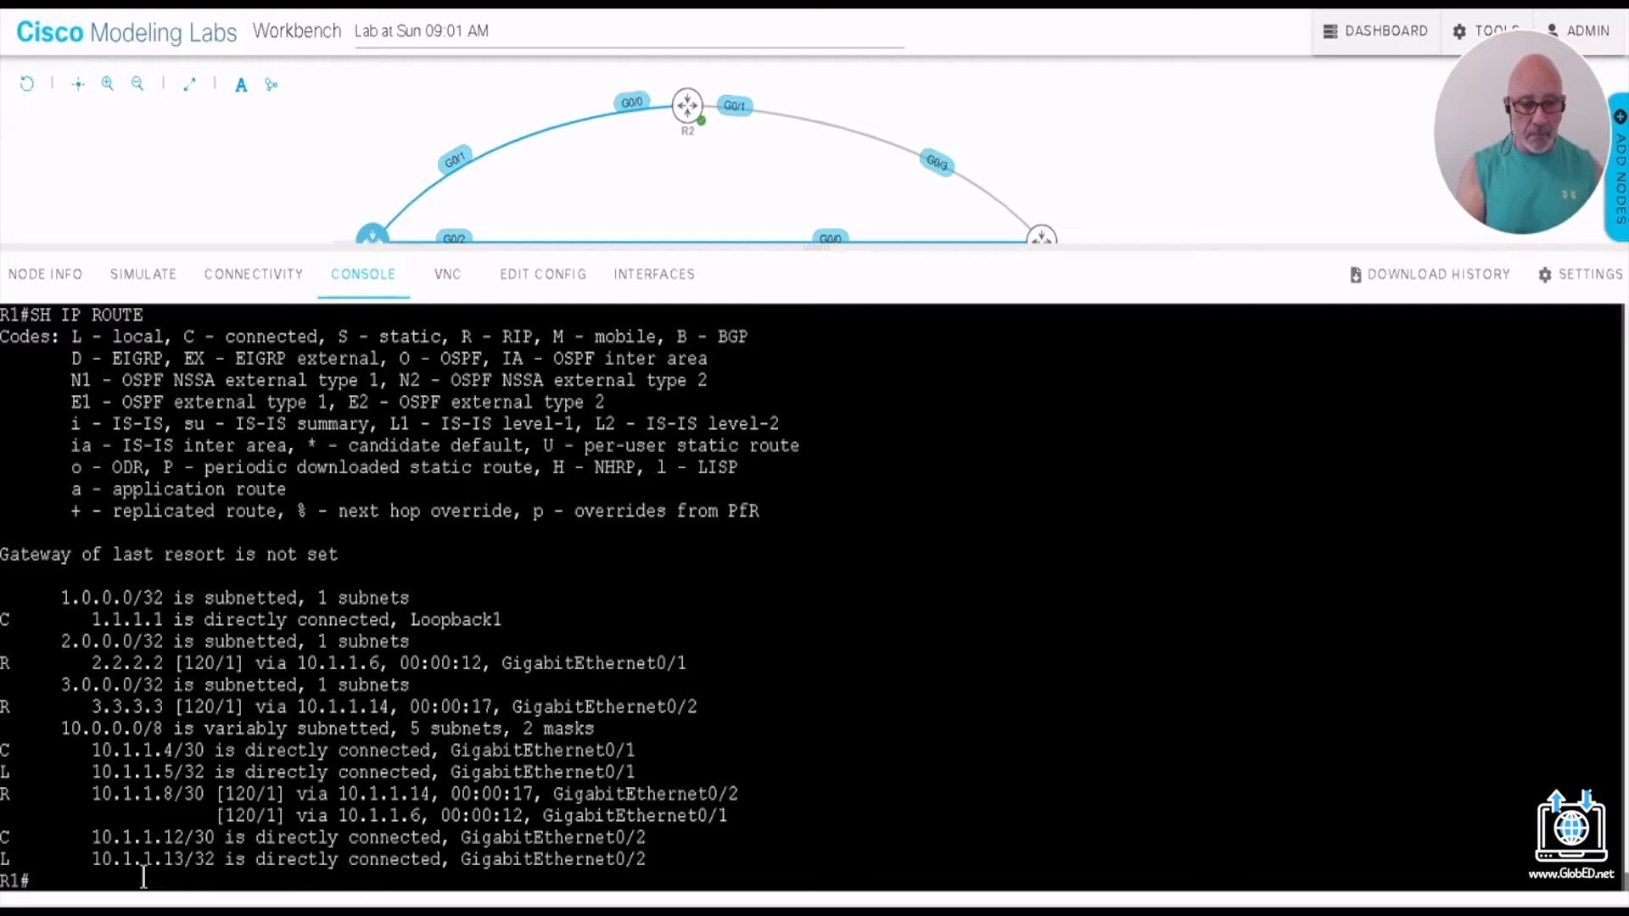
Step: Enter RIP router configuration on R1 and set the protocol to version 2
{"action": "type", "text": "CONF T"}
{"action": "key", "text": "Return"}
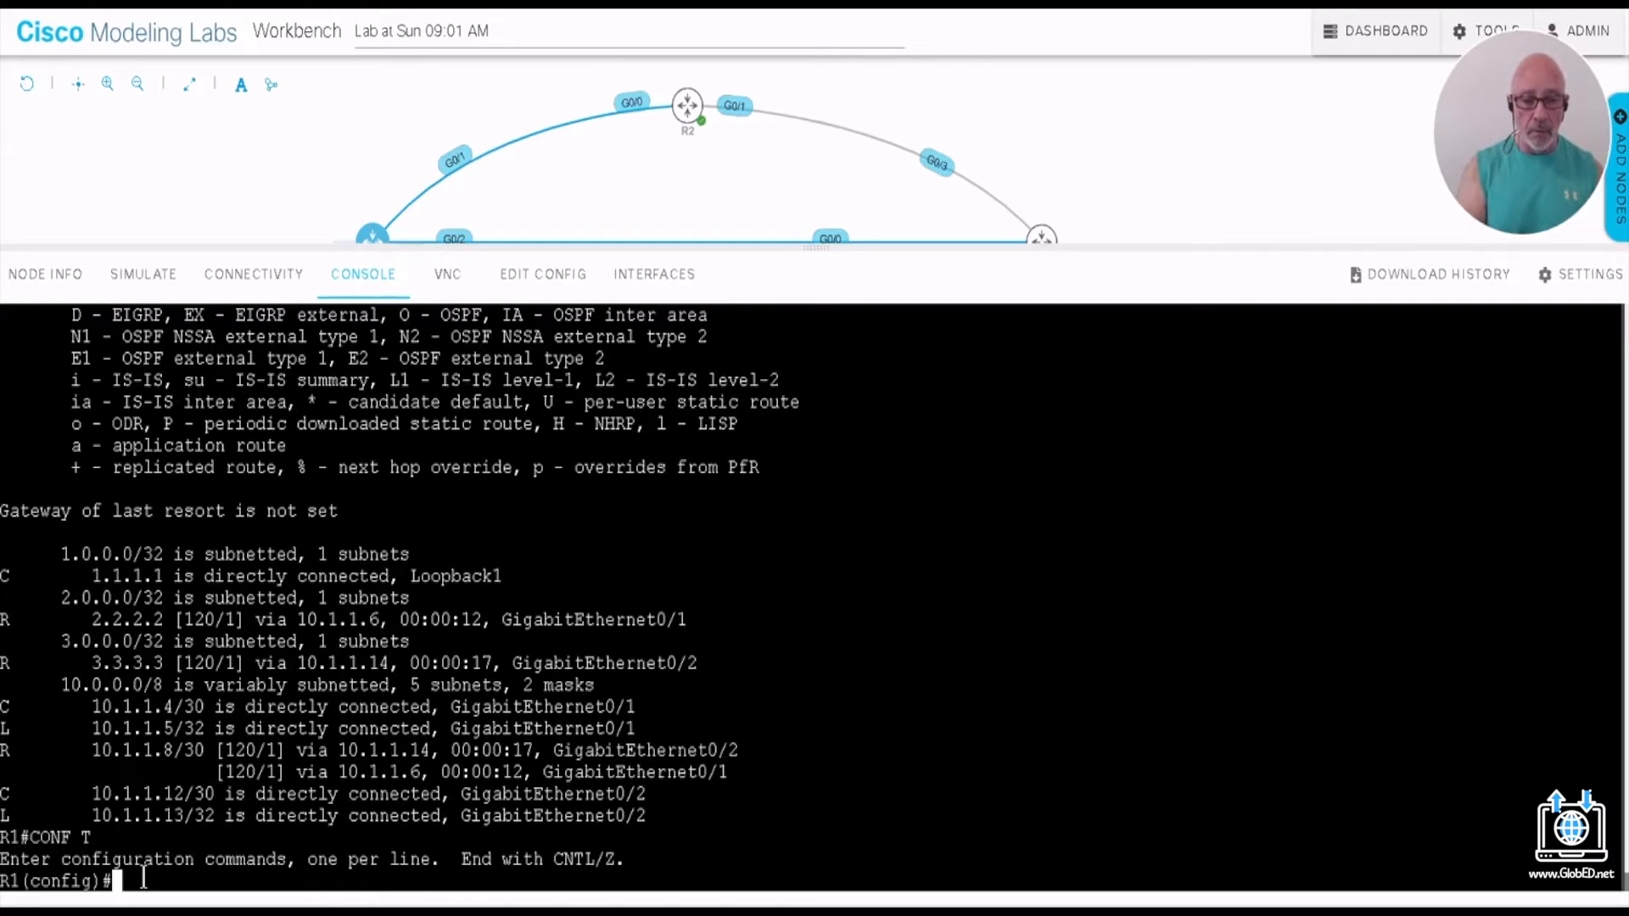
{"action": "type", "text": "ROUTER "}
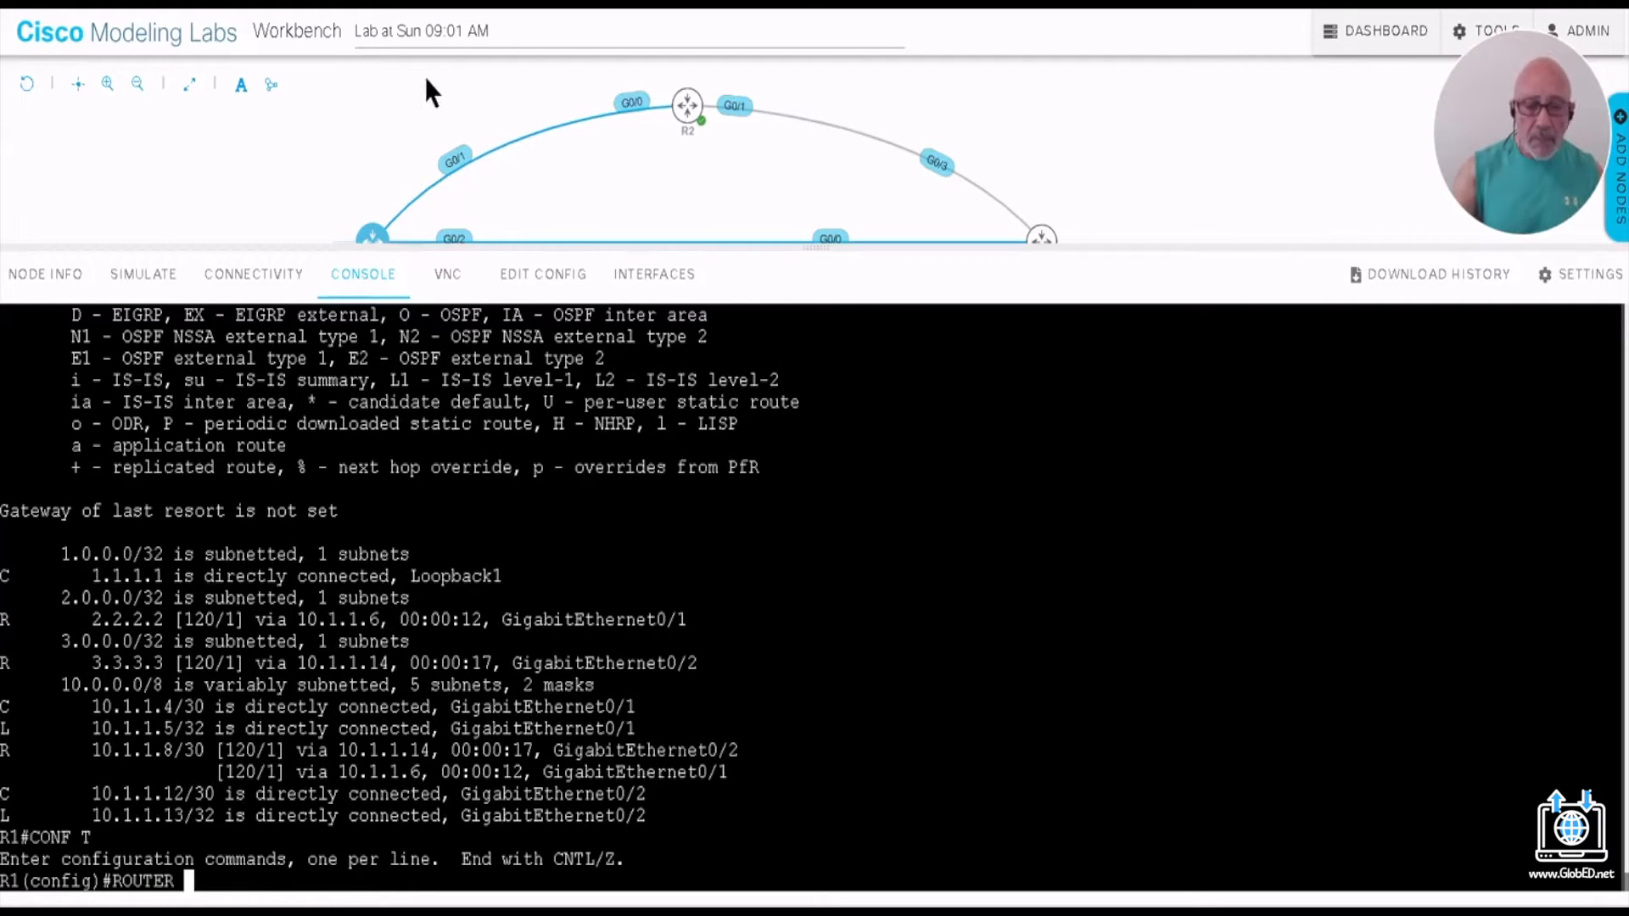
{"action": "type", "text": "RIP"}
{"action": "key", "text": "Return"}
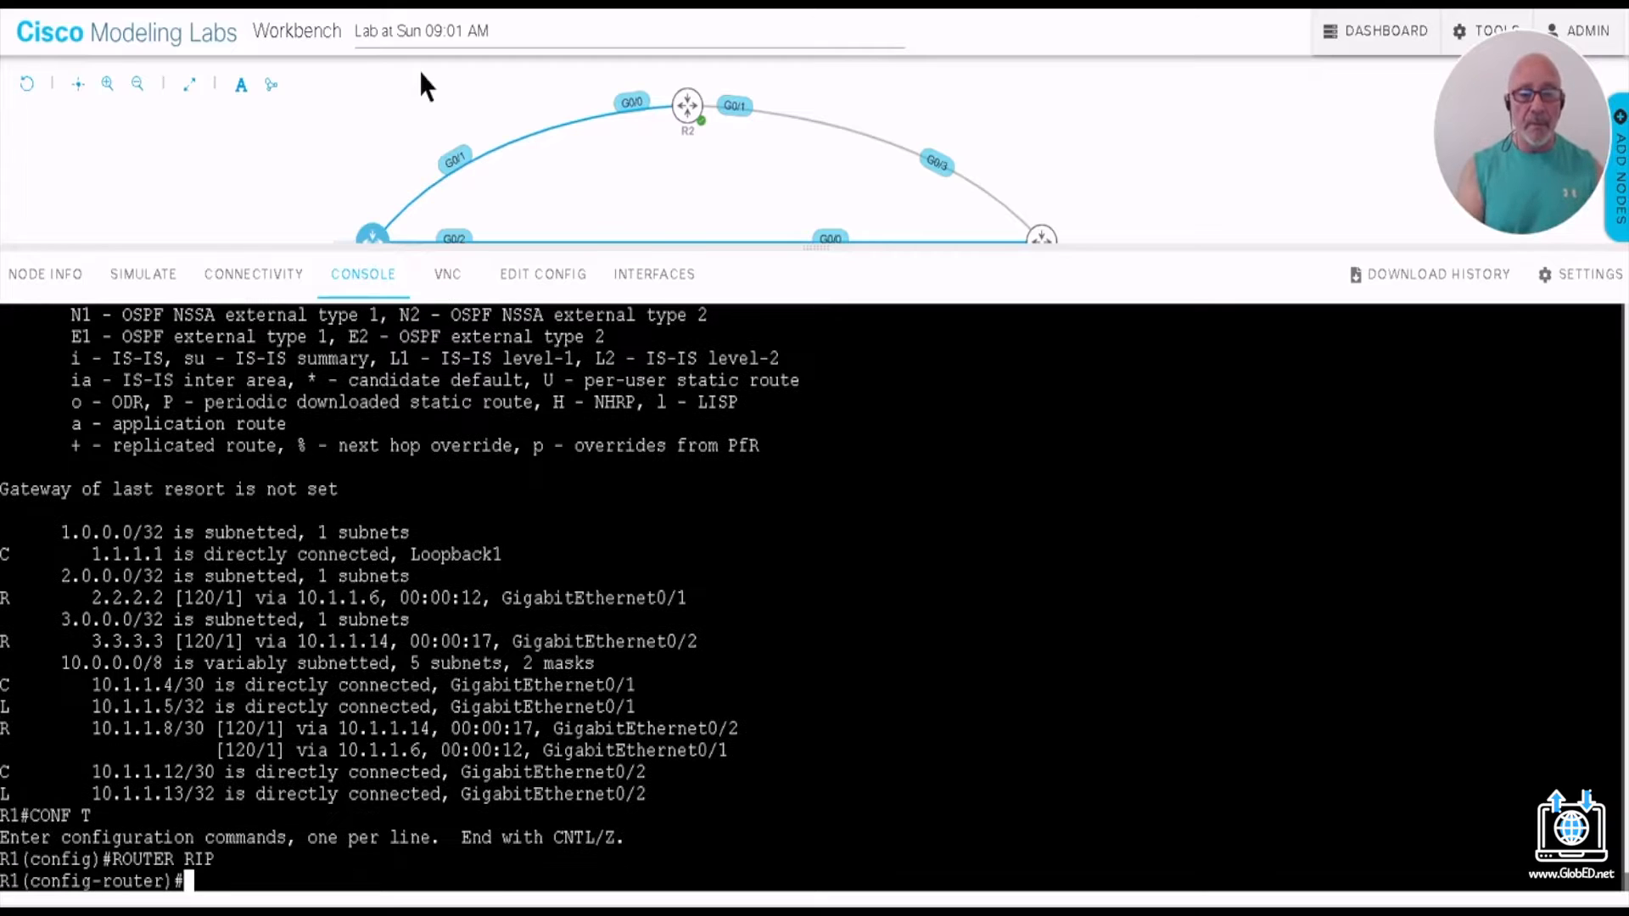
{"action": "type", "text": "VER 2"}
{"action": "key", "text": "Return"}
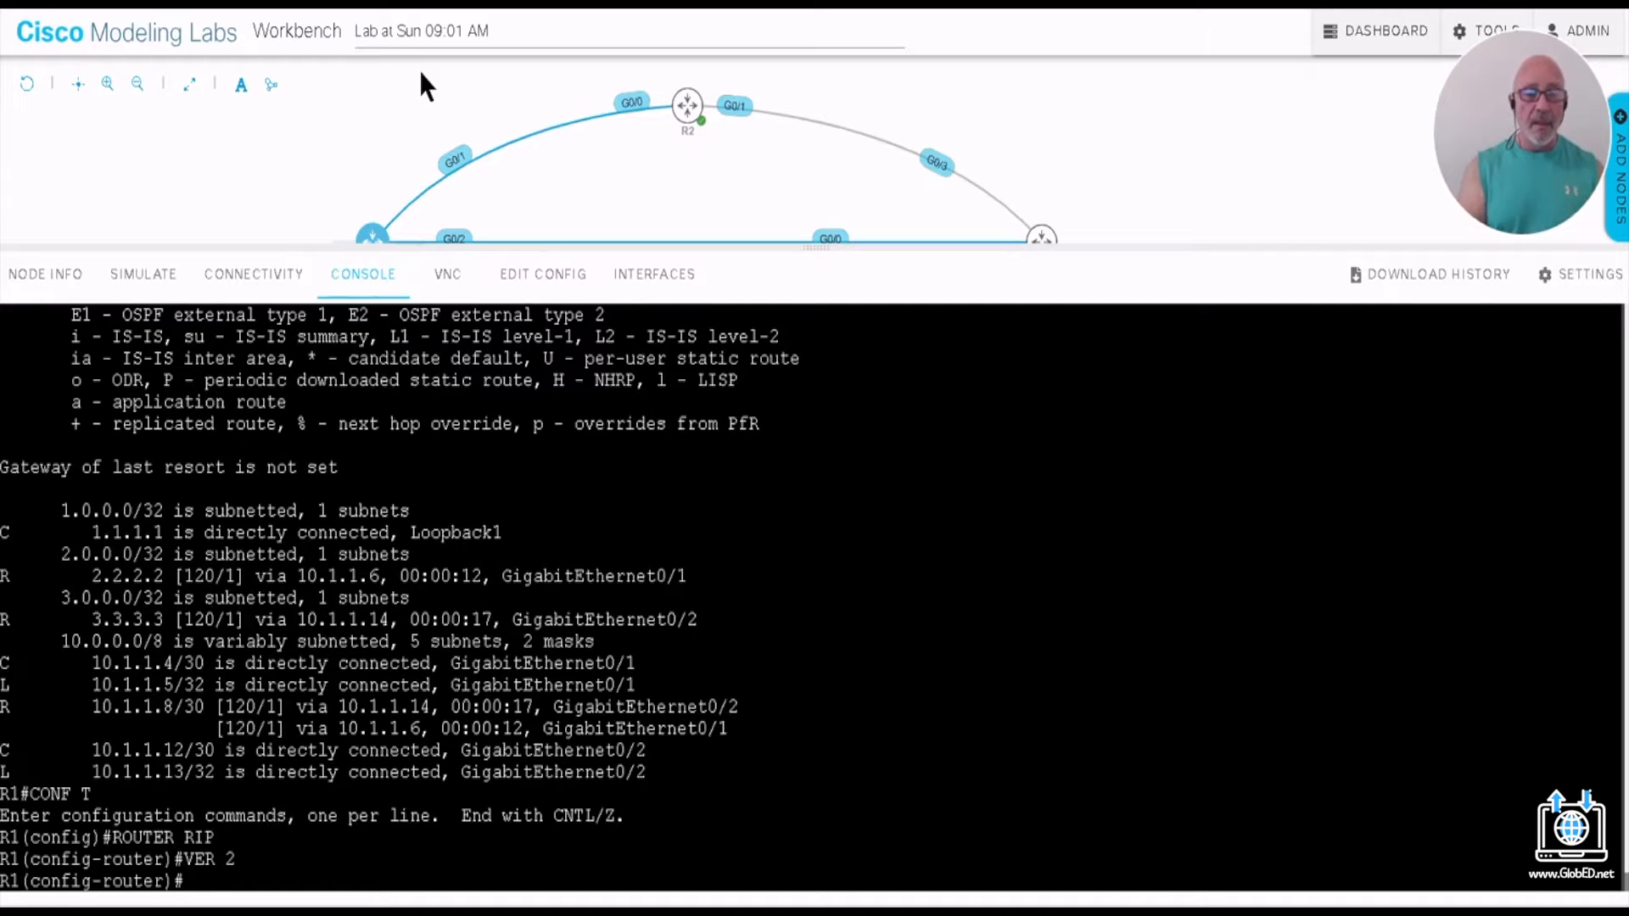
Step: List the interface types available for the passive-interface command in R1's RIP configuration
{"action": "type", "text": "PA"}
{"action": "key", "text": "Tab"}
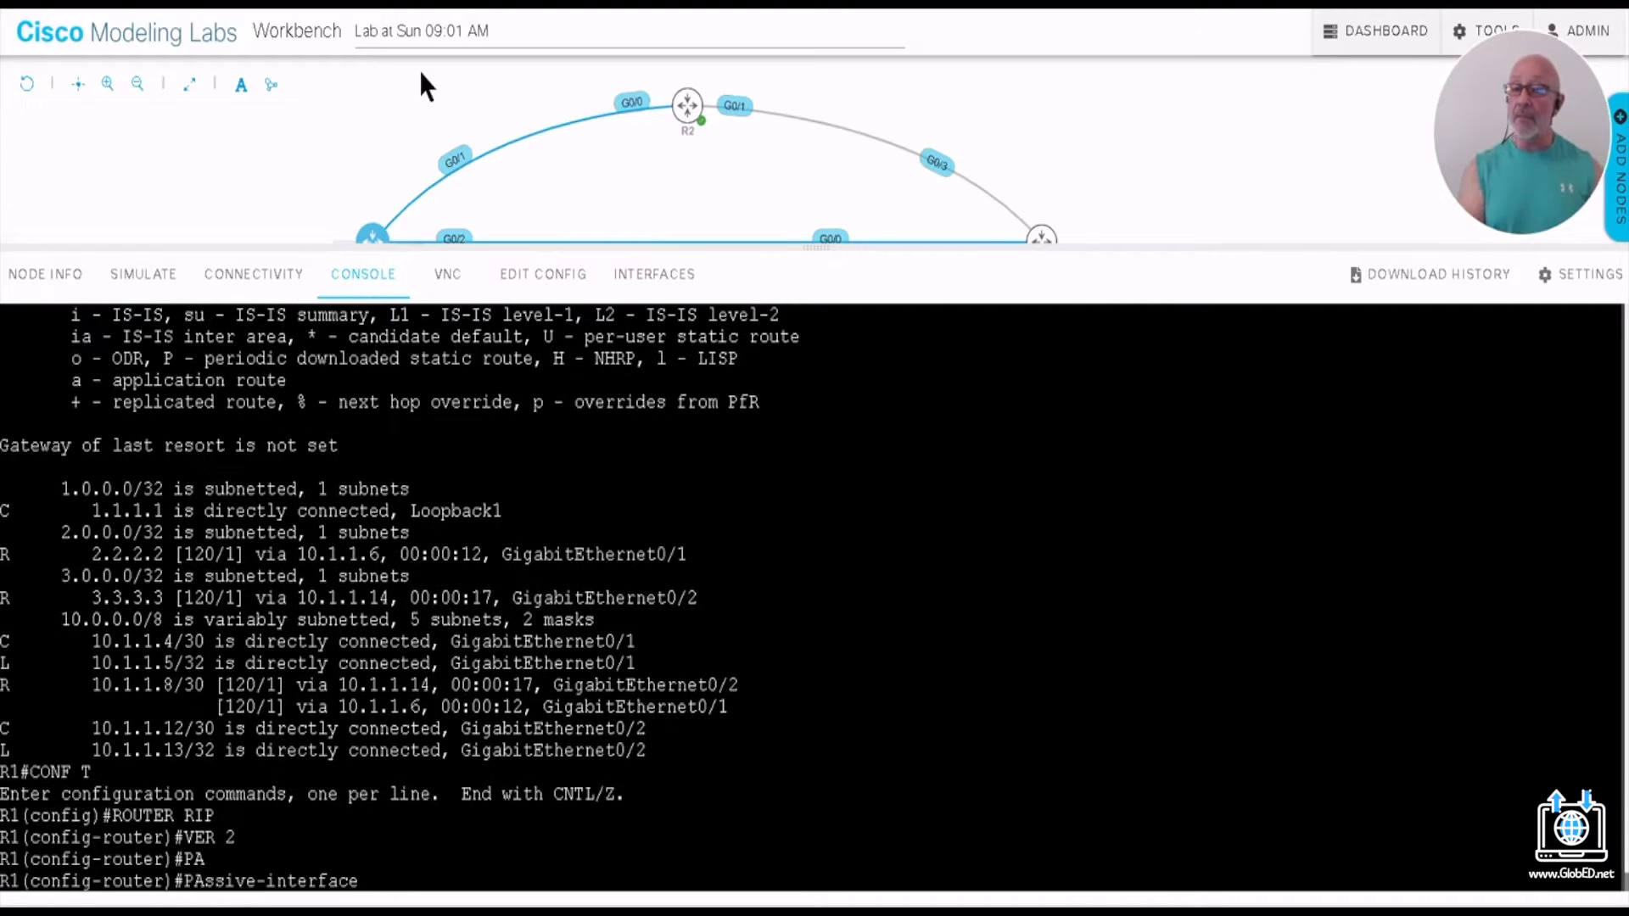
{"action": "type", "text": "?"}
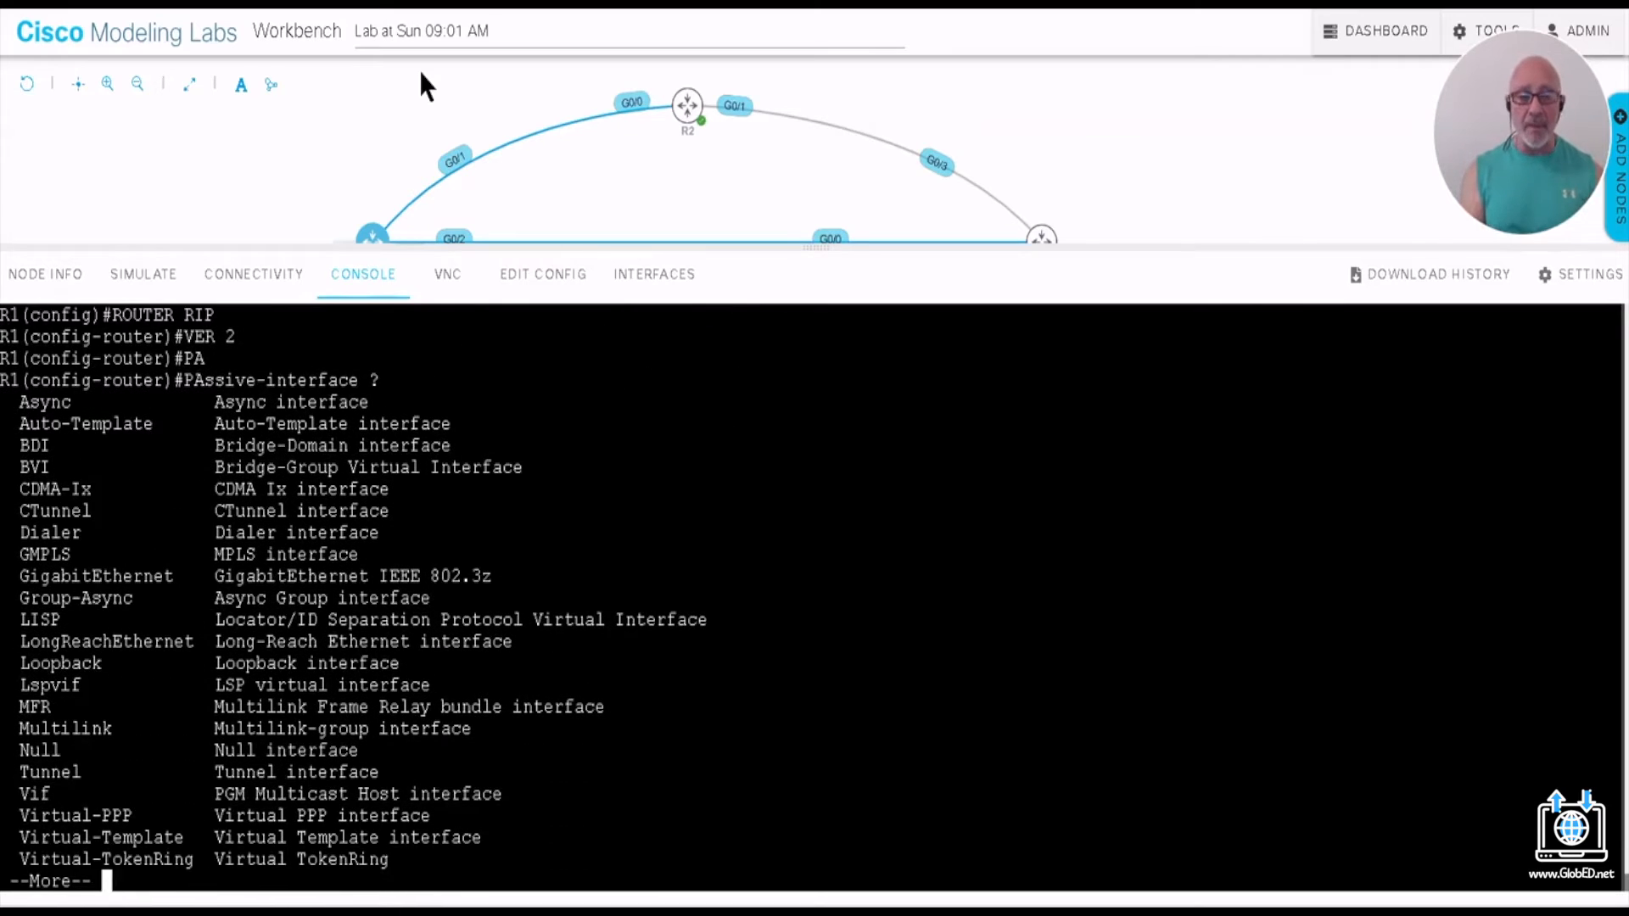
{"action": "key", "text": "space"}
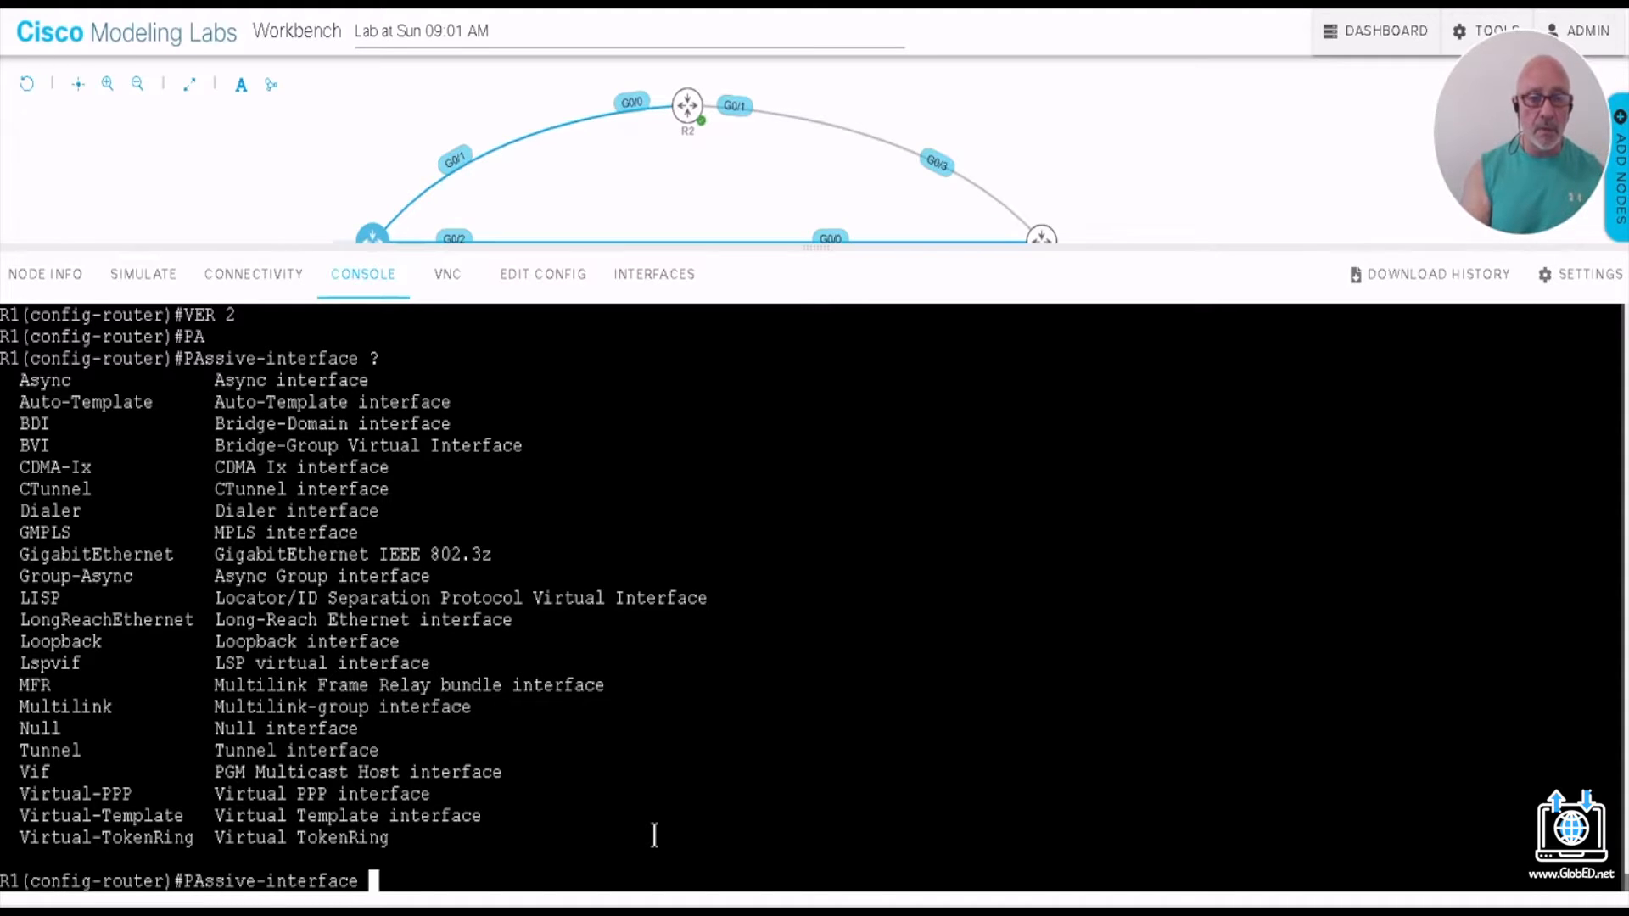
Step: Set interface G0/1 as passive for RIP on R1, checking the command's remaining options first
{"action": "type", "text": "G"}
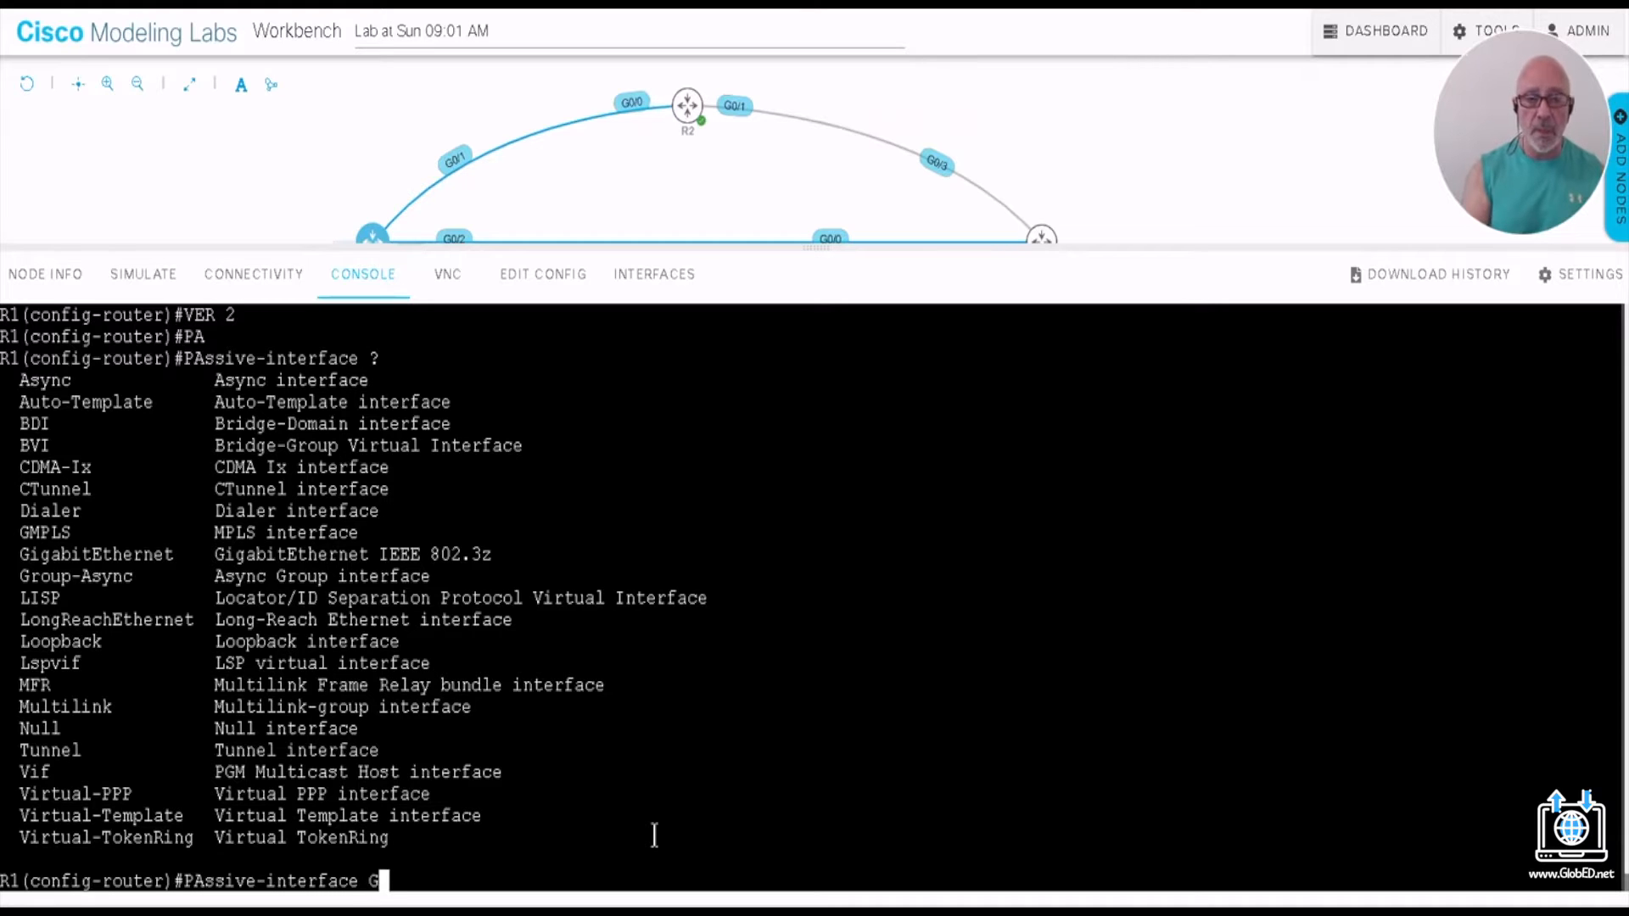
{"action": "type", "text": "0/"}
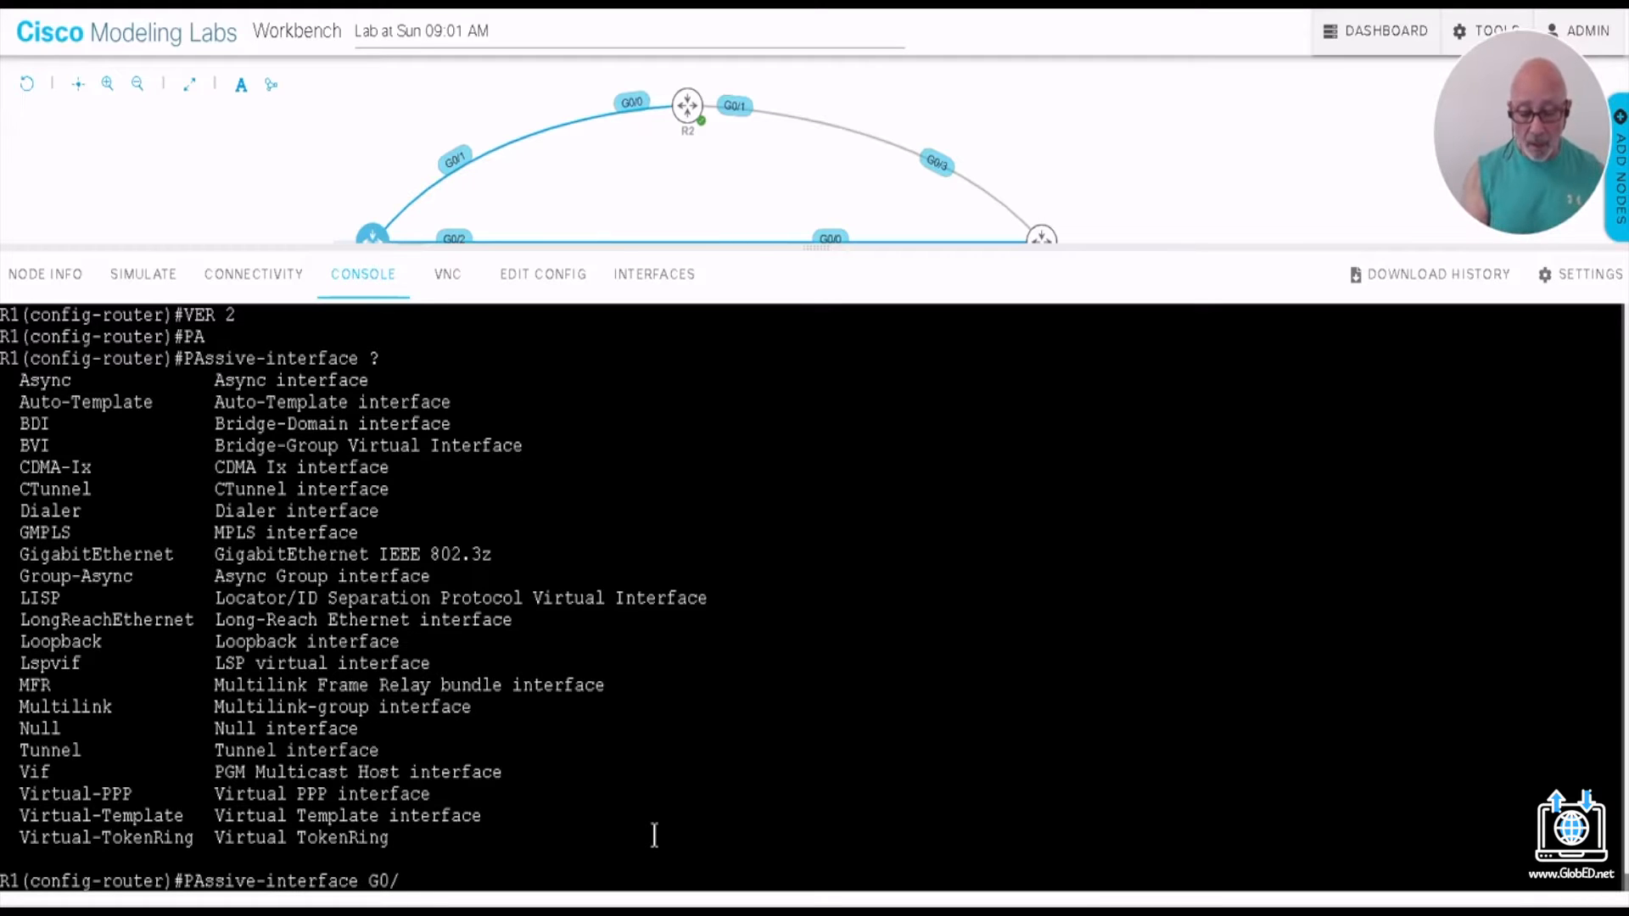
{"action": "type", "text": "1"}
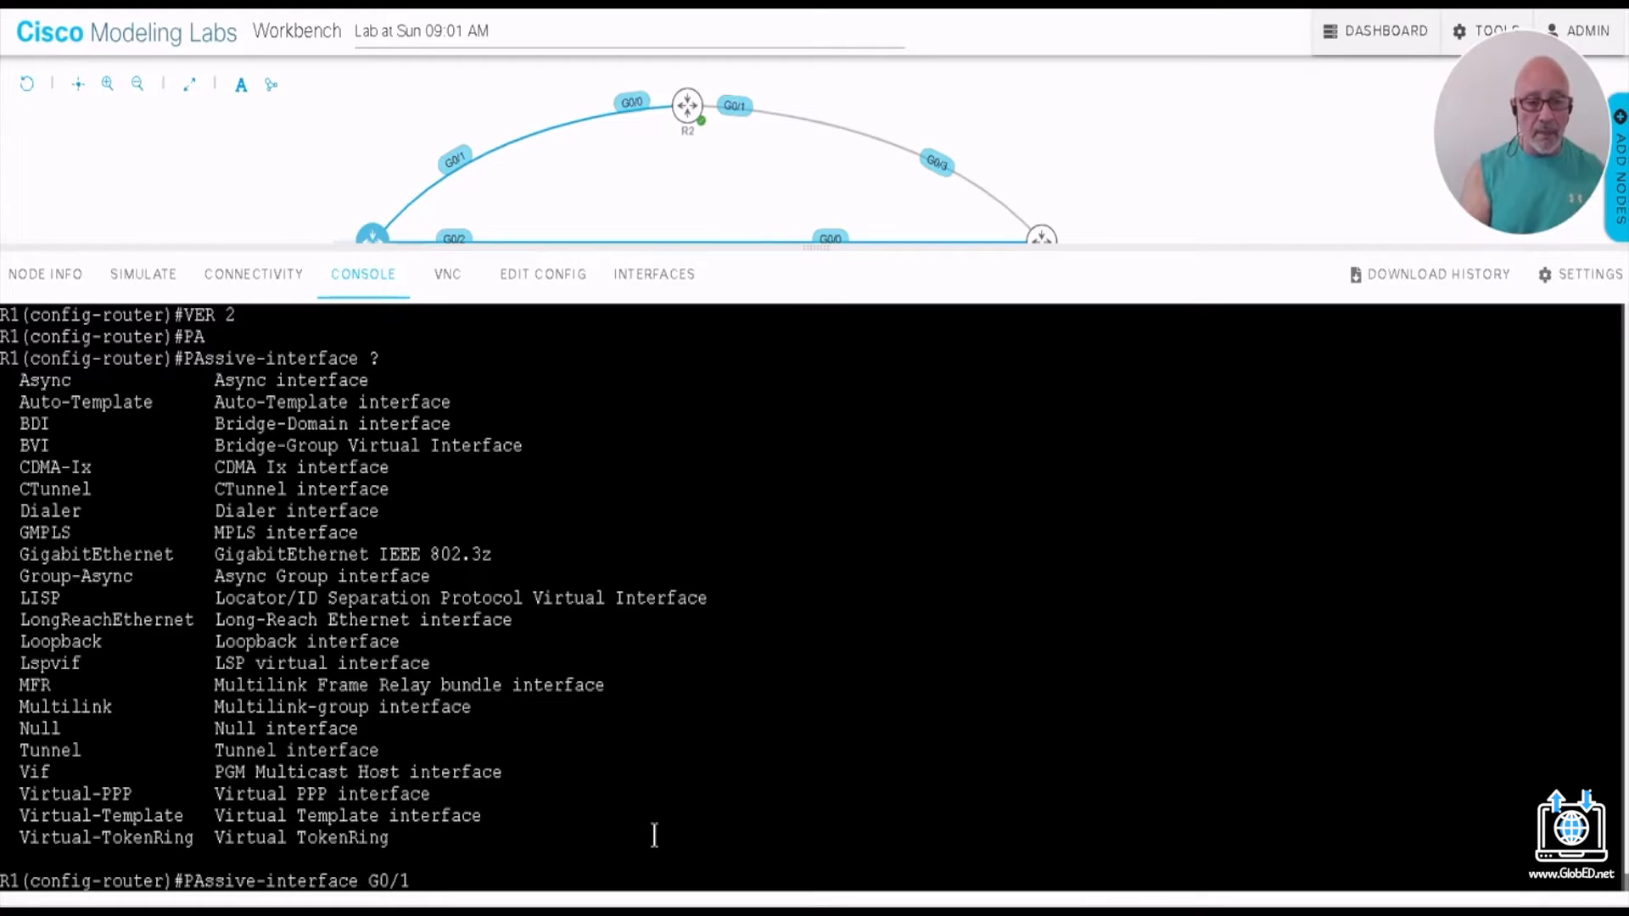
{"action": "type", "text": " ?"}
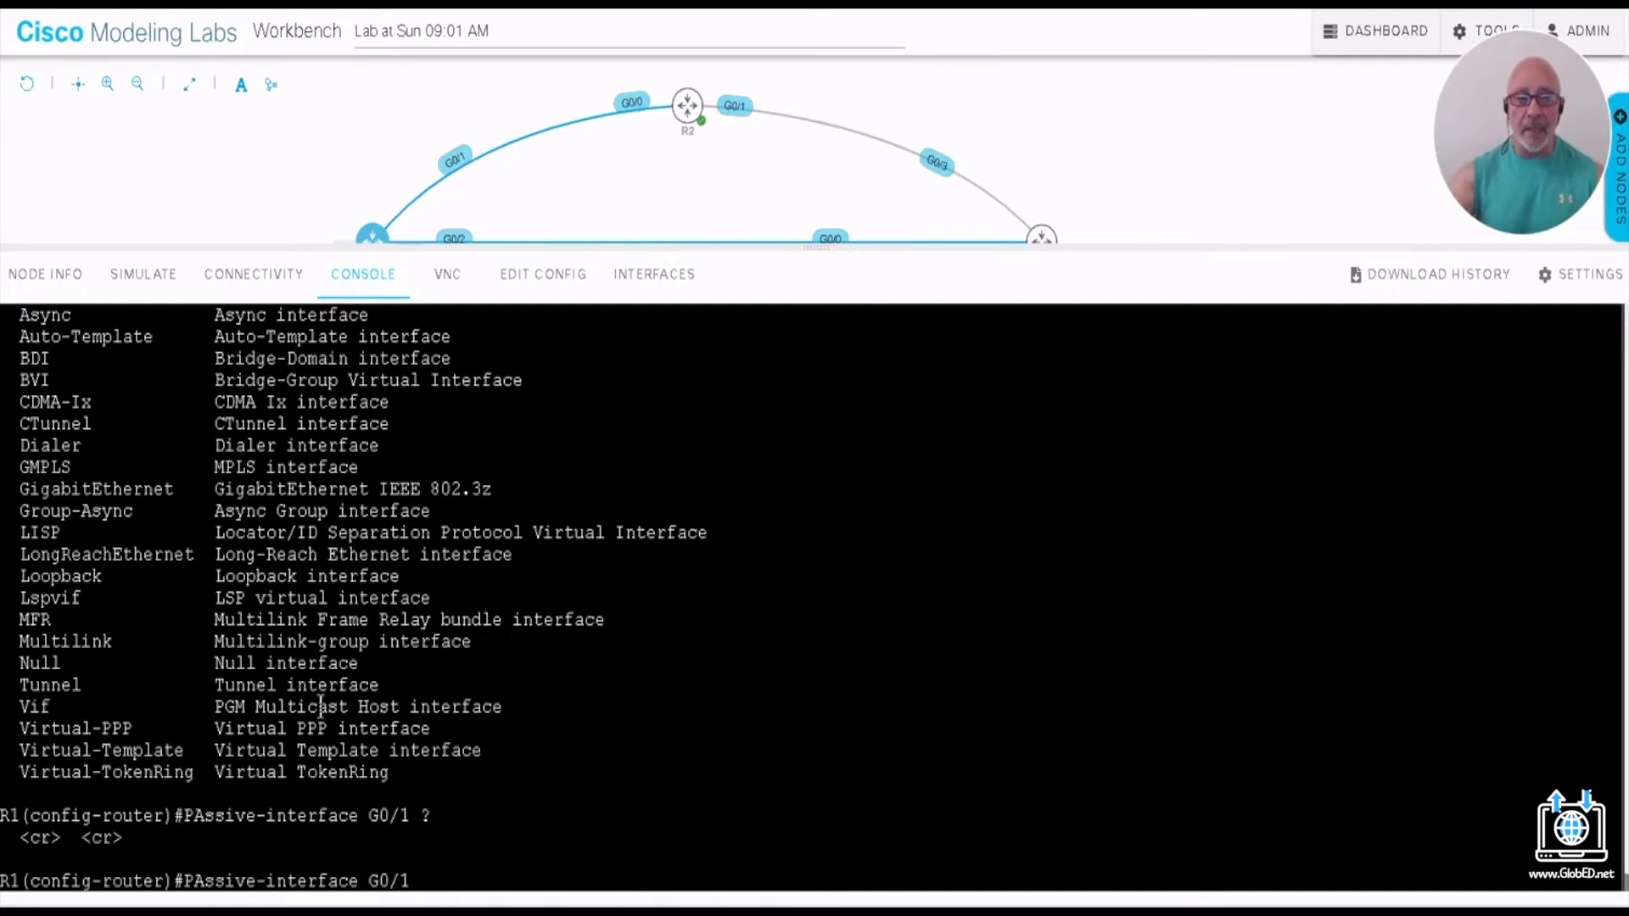
{"action": "scroll", "coordinate": [201, 628], "scroll_direction": "up", "scroll_amount": 2}
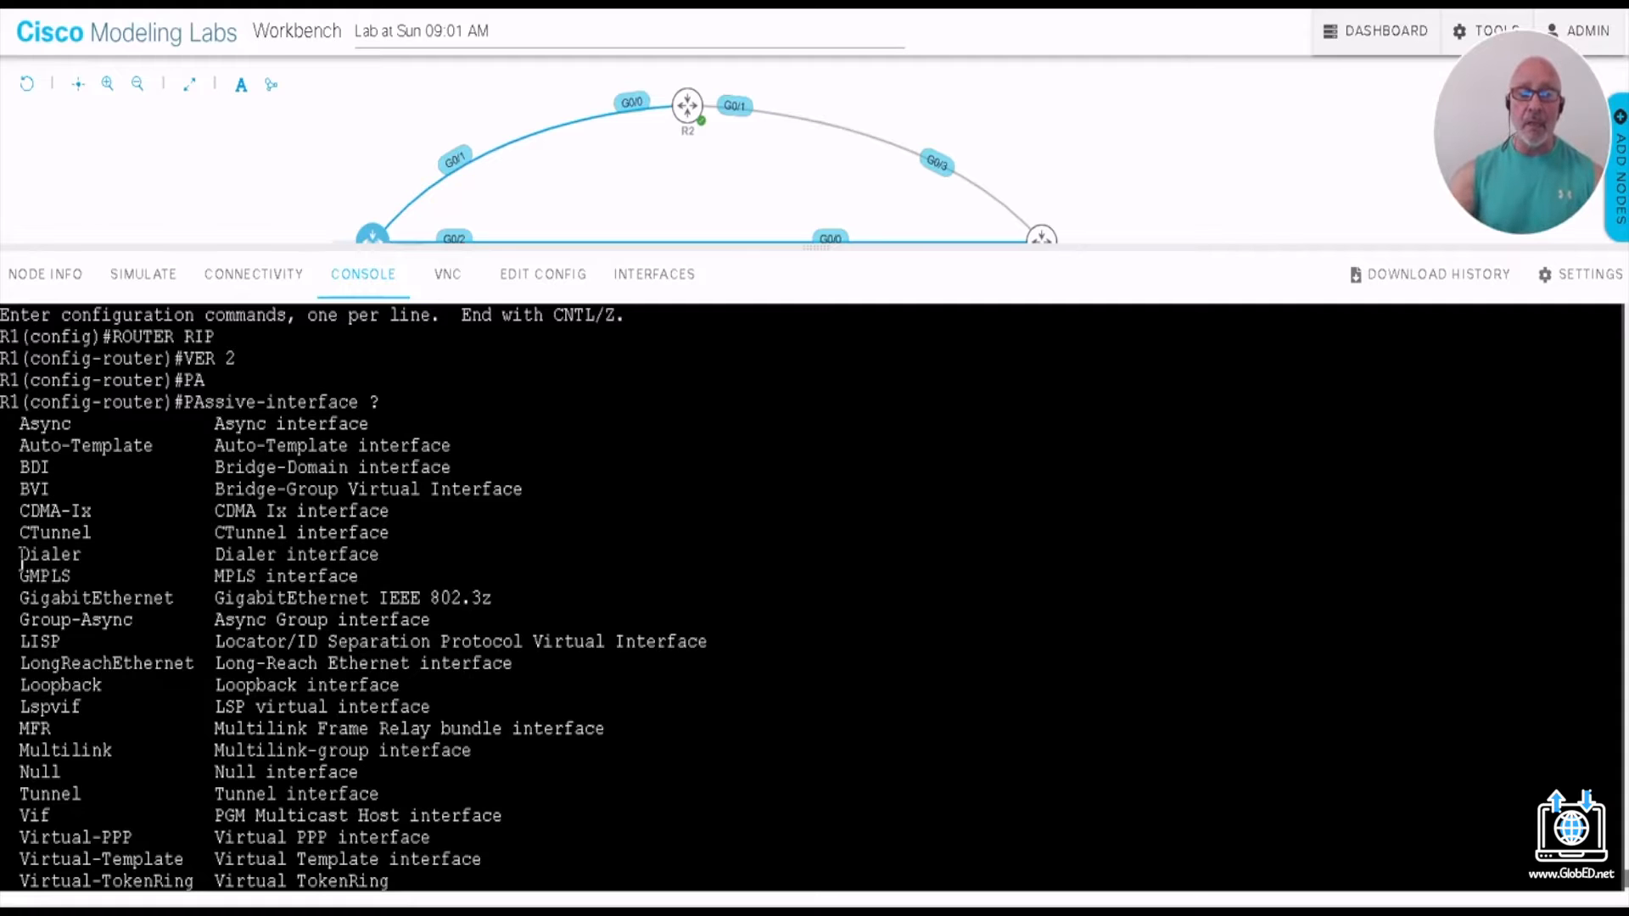
{"action": "type", "text": "G0/1 ?"}
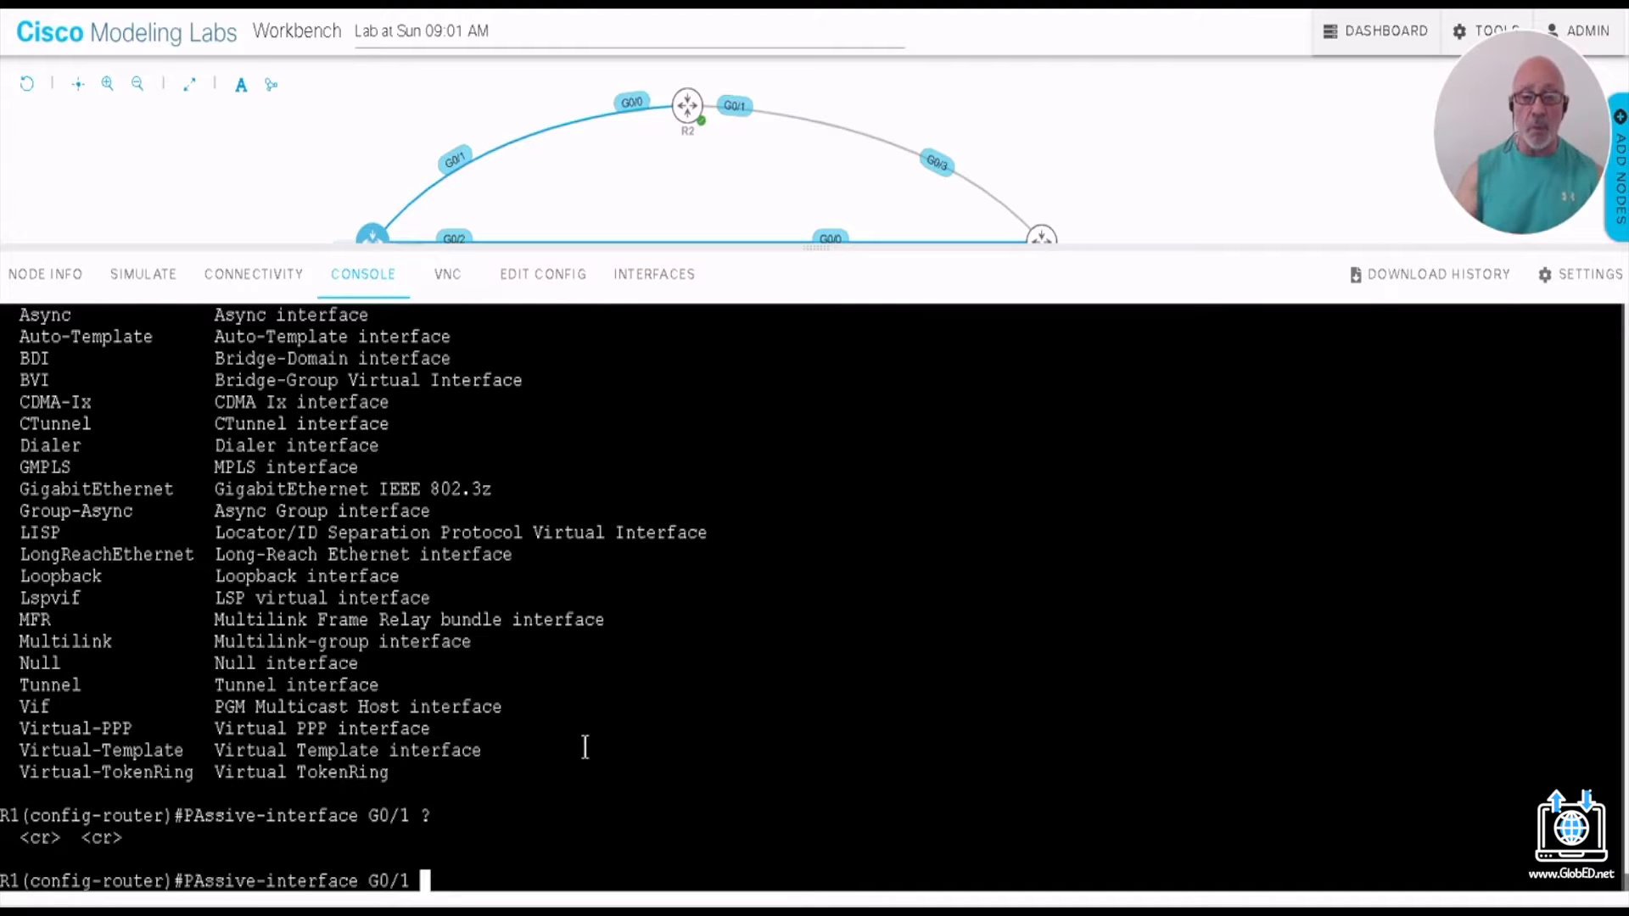
{"action": "key", "text": "Return"}
Step: Set interface G0/2 as passive for RIP on R1 by reusing the previous passive-interface command
{"action": "key", "text": "Up"}
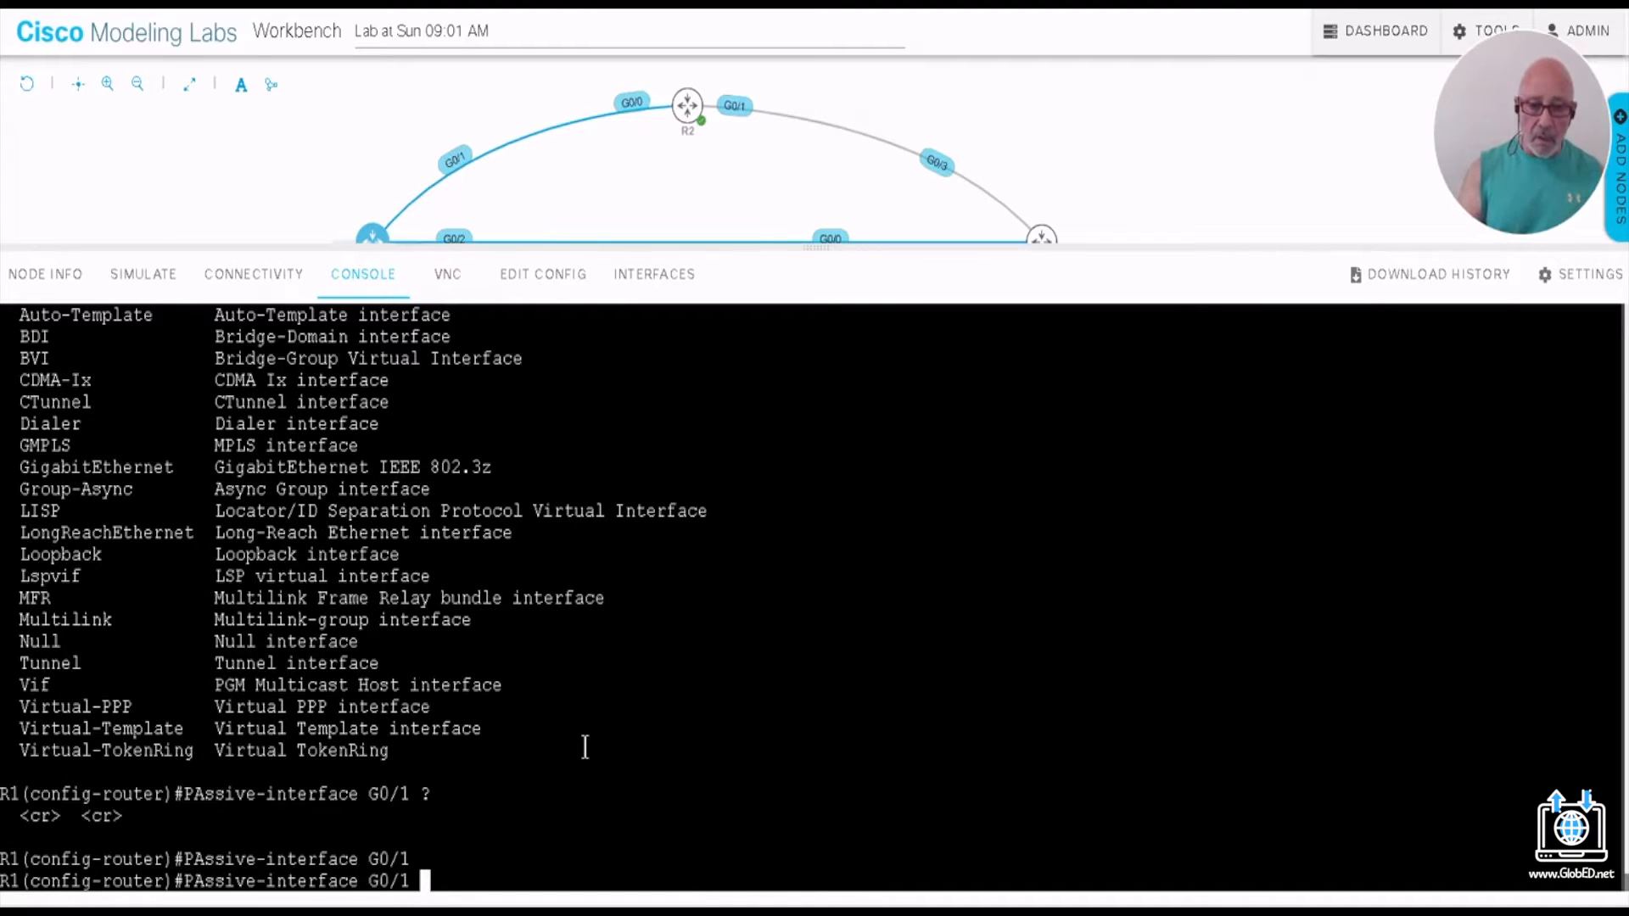
{"action": "key", "text": "BackSpace"}
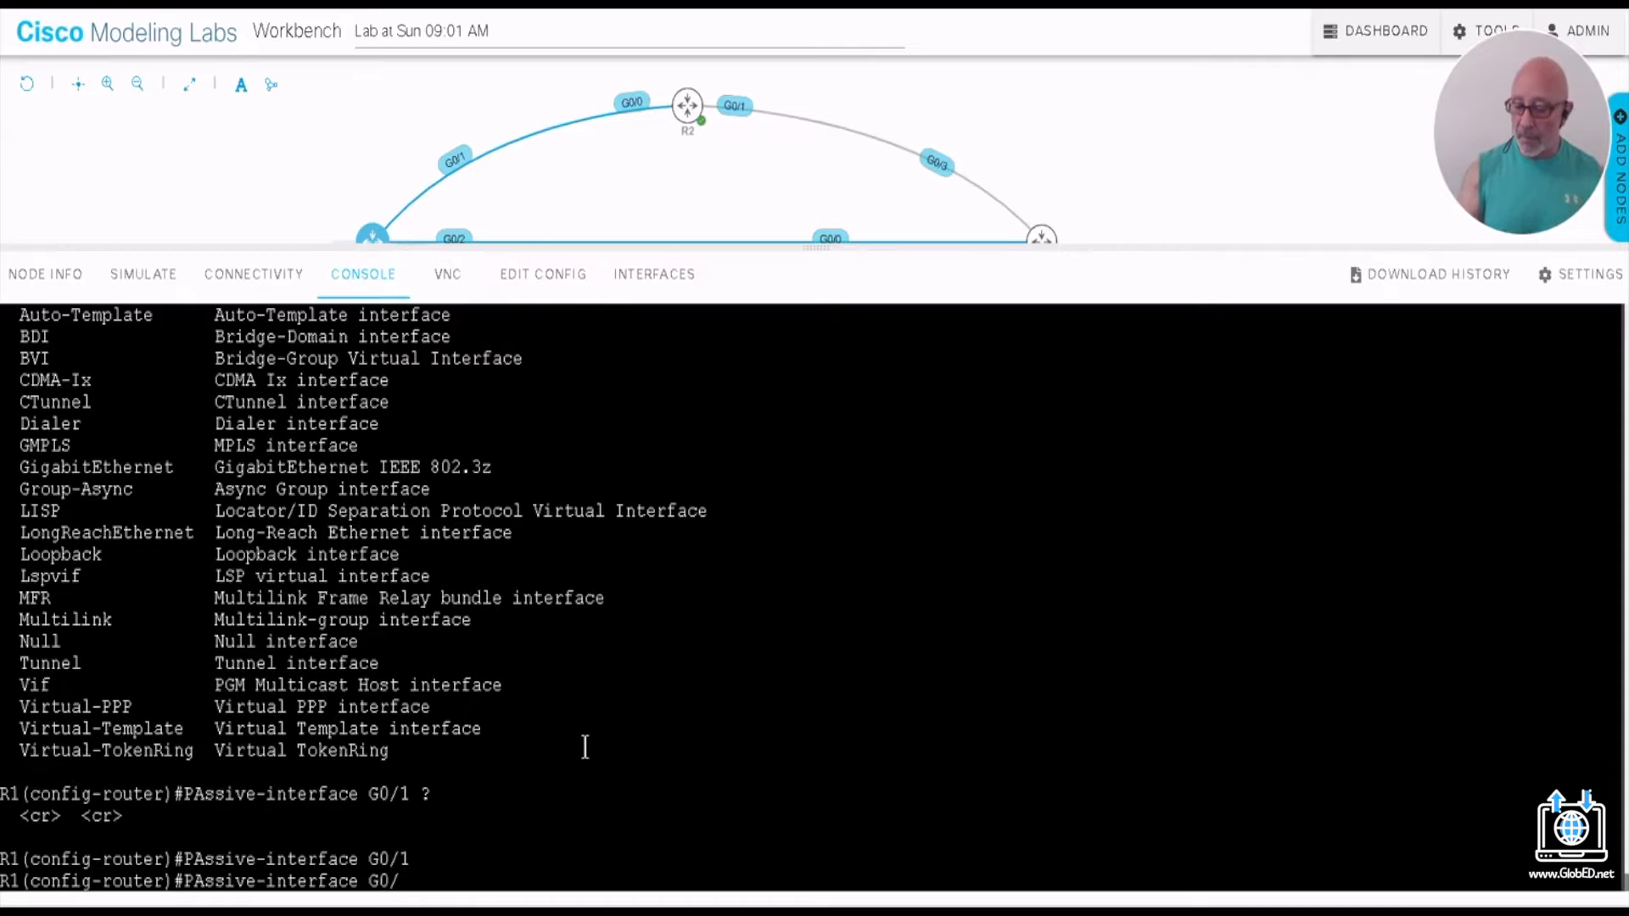
{"action": "type", "text": "2"}
{"action": "key", "text": "Return"}
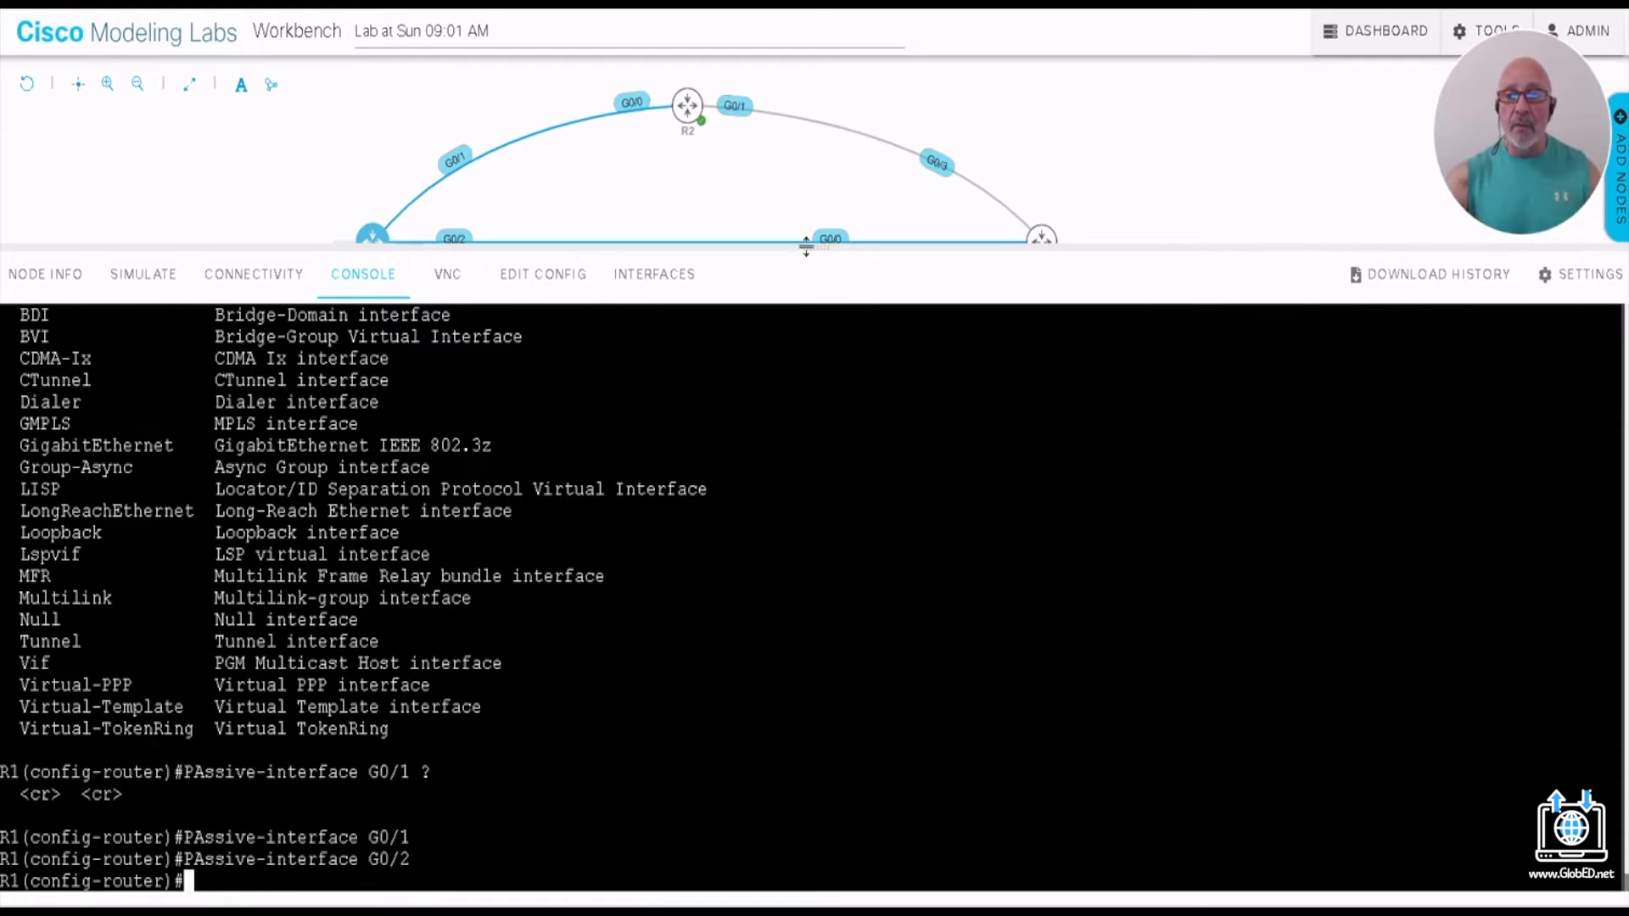
Step: Save R1's running configuration with DO WR from router configuration mode
{"action": "left_click_drag", "start_coordinate": [806, 246], "coordinate": [807, 276]}
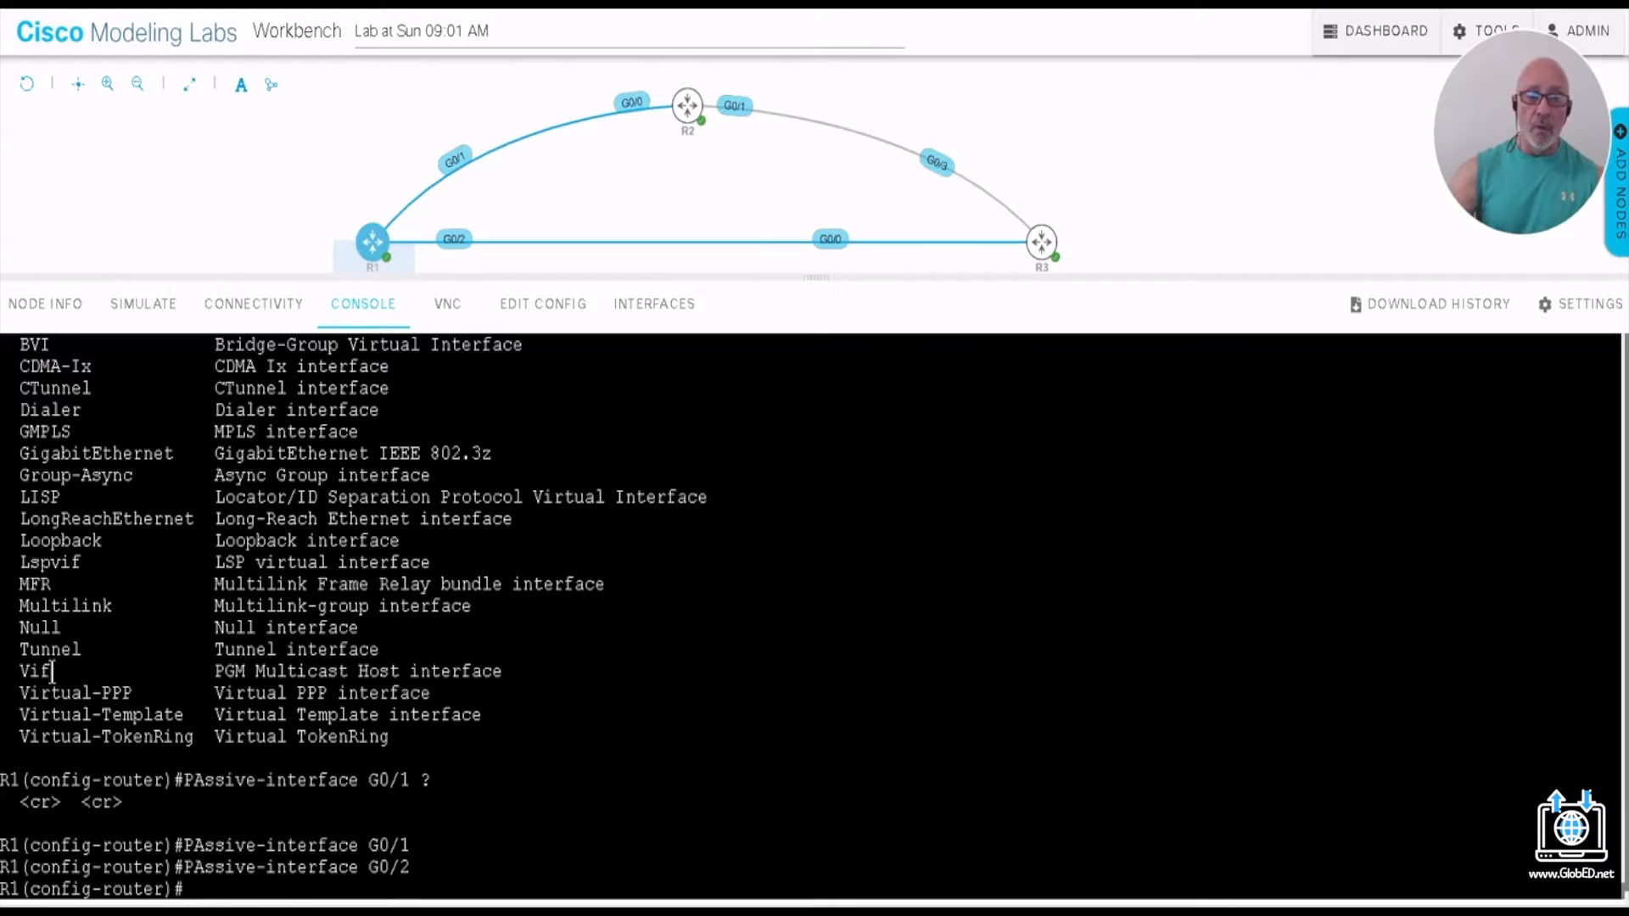
{"action": "scroll", "coordinate": [52, 673], "scroll_direction": "up", "scroll_amount": 2}
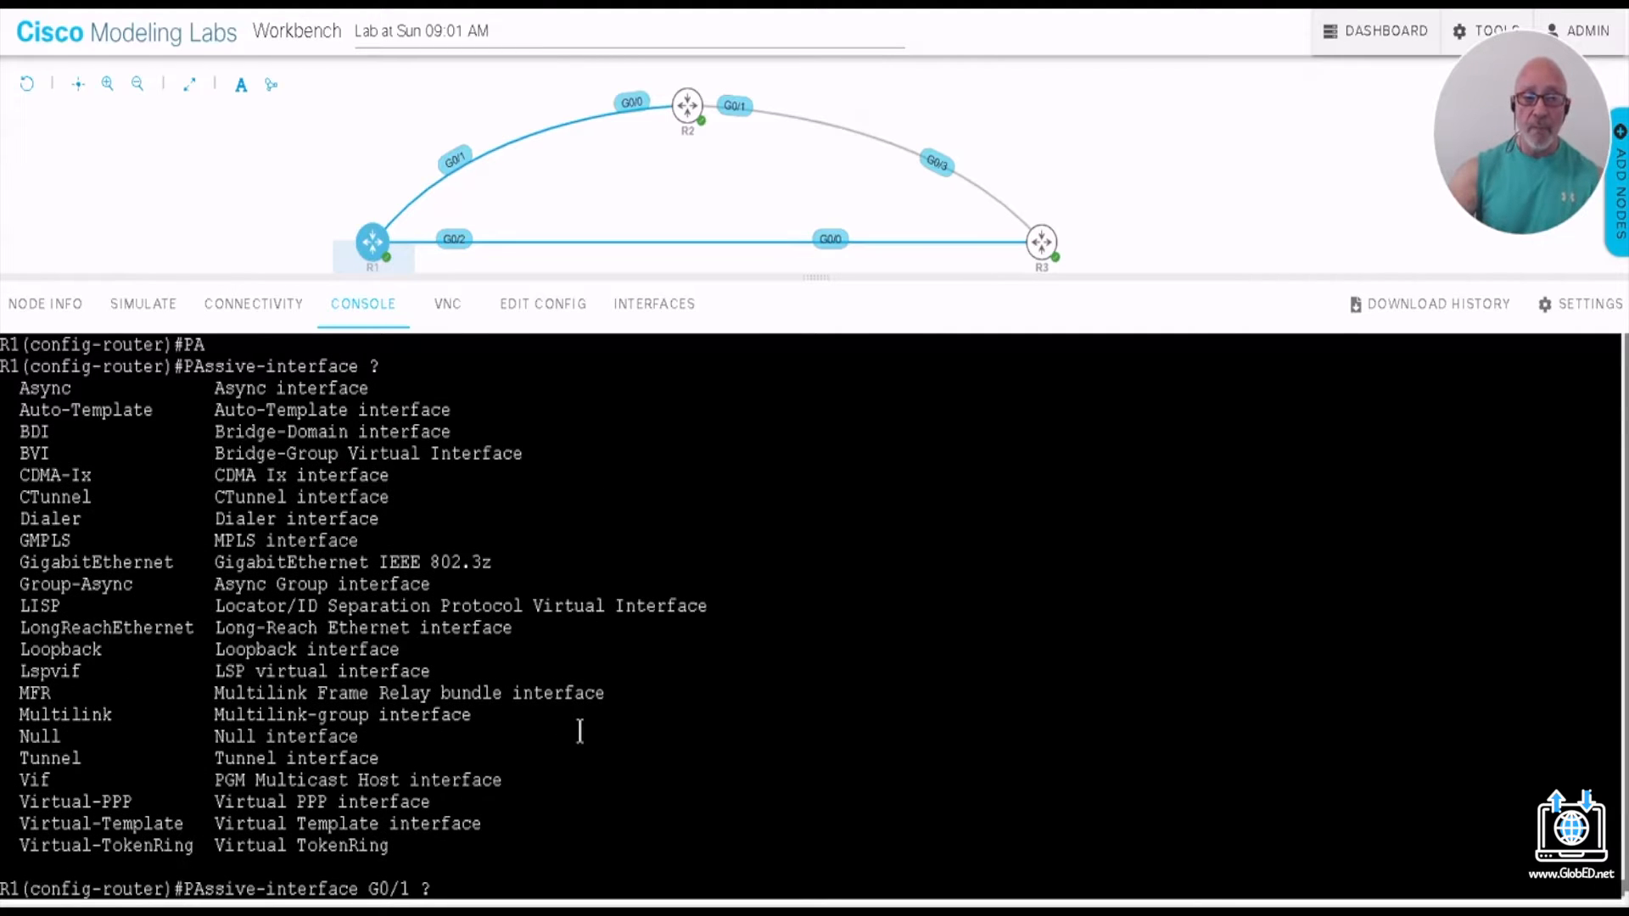
{"action": "scroll", "coordinate": [357, 654], "scroll_direction": "down", "scroll_amount": 2}
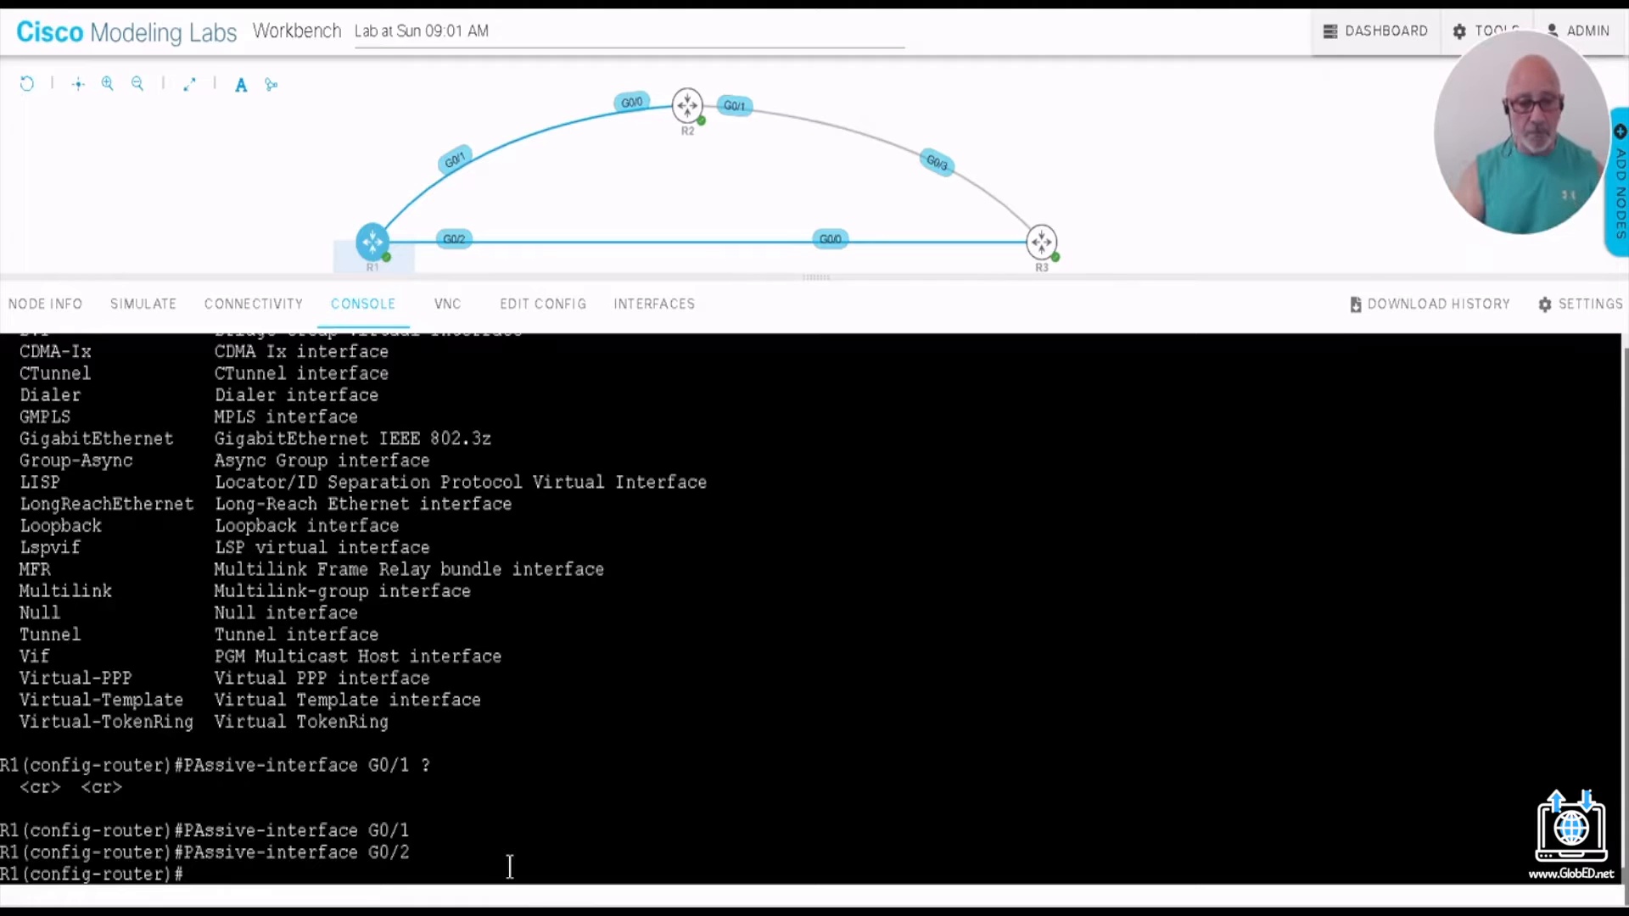
{"action": "type", "text": "DOW R"}
{"action": "key", "text": "Return"}
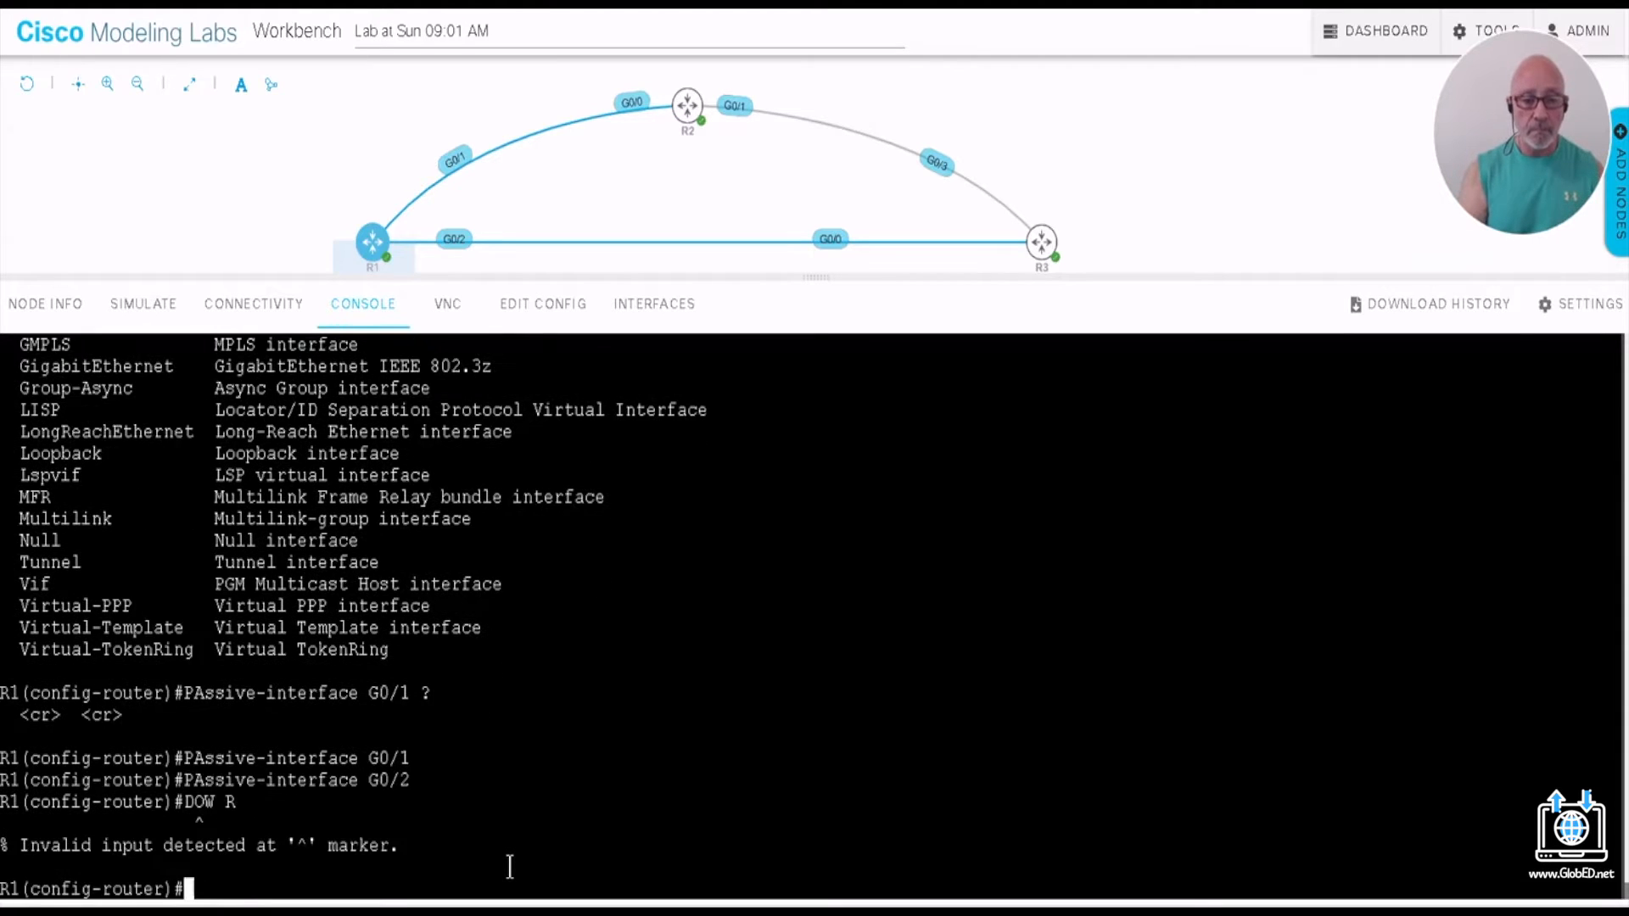
{"action": "type", "text": "DO WR"}
{"action": "key", "text": "Return"}
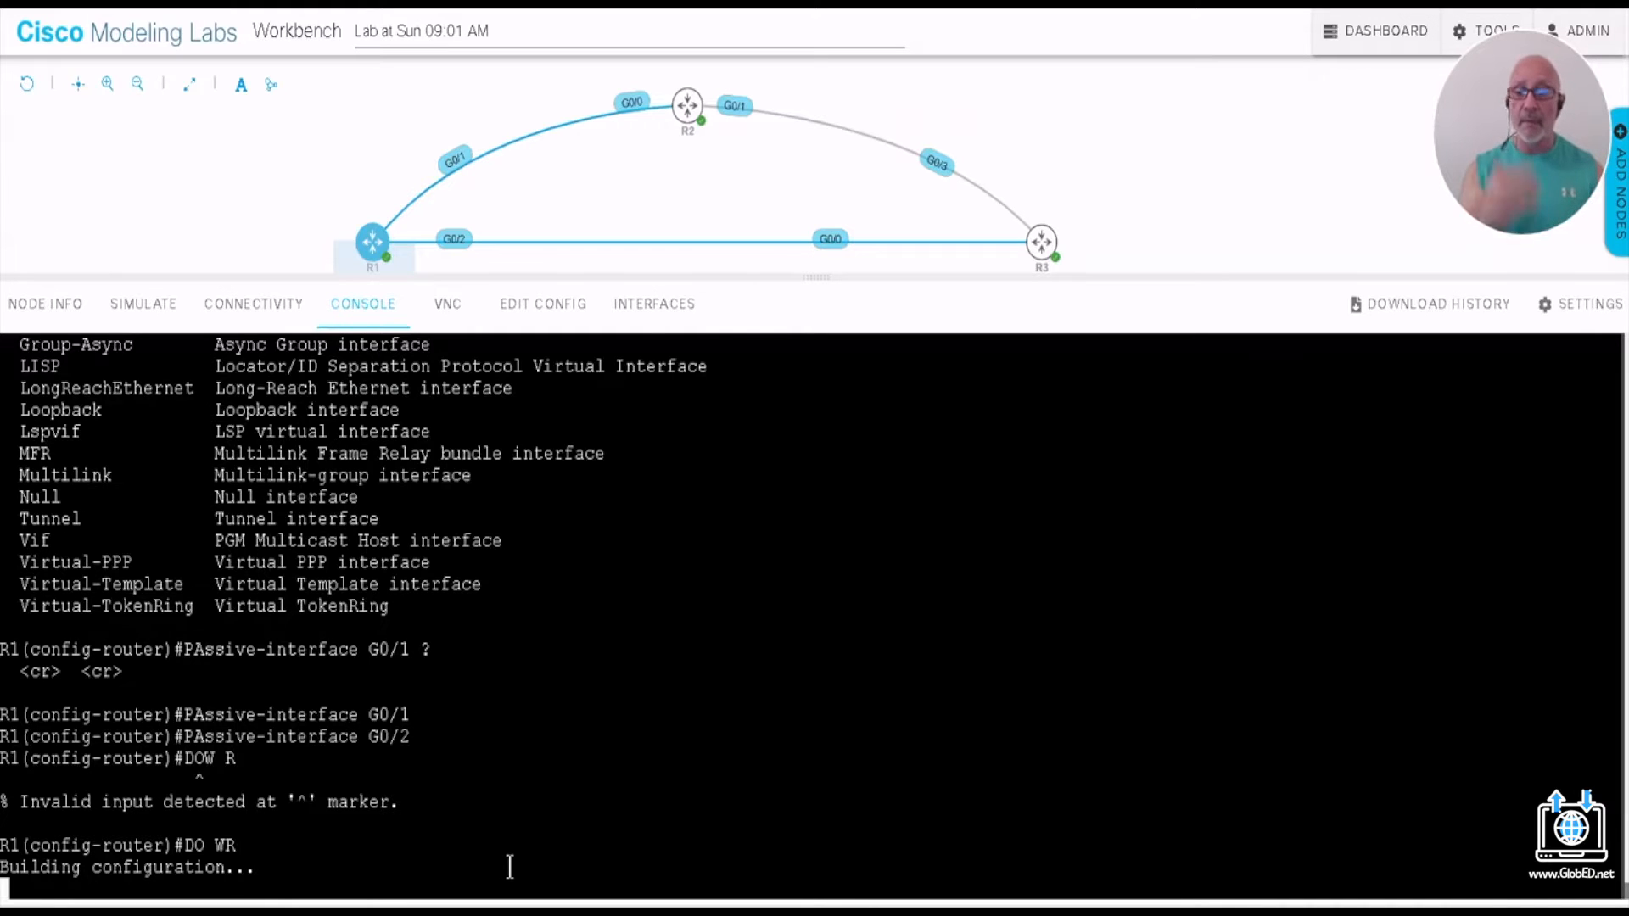
Step: Return R1 to privileged EXEC mode with blank prompt lines clearing the console, and enlarge the console area over the topology
{"action": "key", "text": "Return"}
{"action": "key", "text": "ctrl+z"}
{"action": "key", "text": "Return"}
{"action": "key", "text": "Return"}
{"action": "key", "text": "Return"}
{"action": "key", "text": "Return"}
{"action": "key", "text": "Return"}
{"action": "key", "text": "Return"}
{"action": "key", "text": "Return"}
{"action": "key", "text": "Return"}
{"action": "key", "text": "Return"}
{"action": "key", "text": "Return"}
{"action": "key", "text": "Return"}
{"action": "key", "text": "Return"}
{"action": "key", "text": "Return"}
{"action": "key", "text": "Return"}
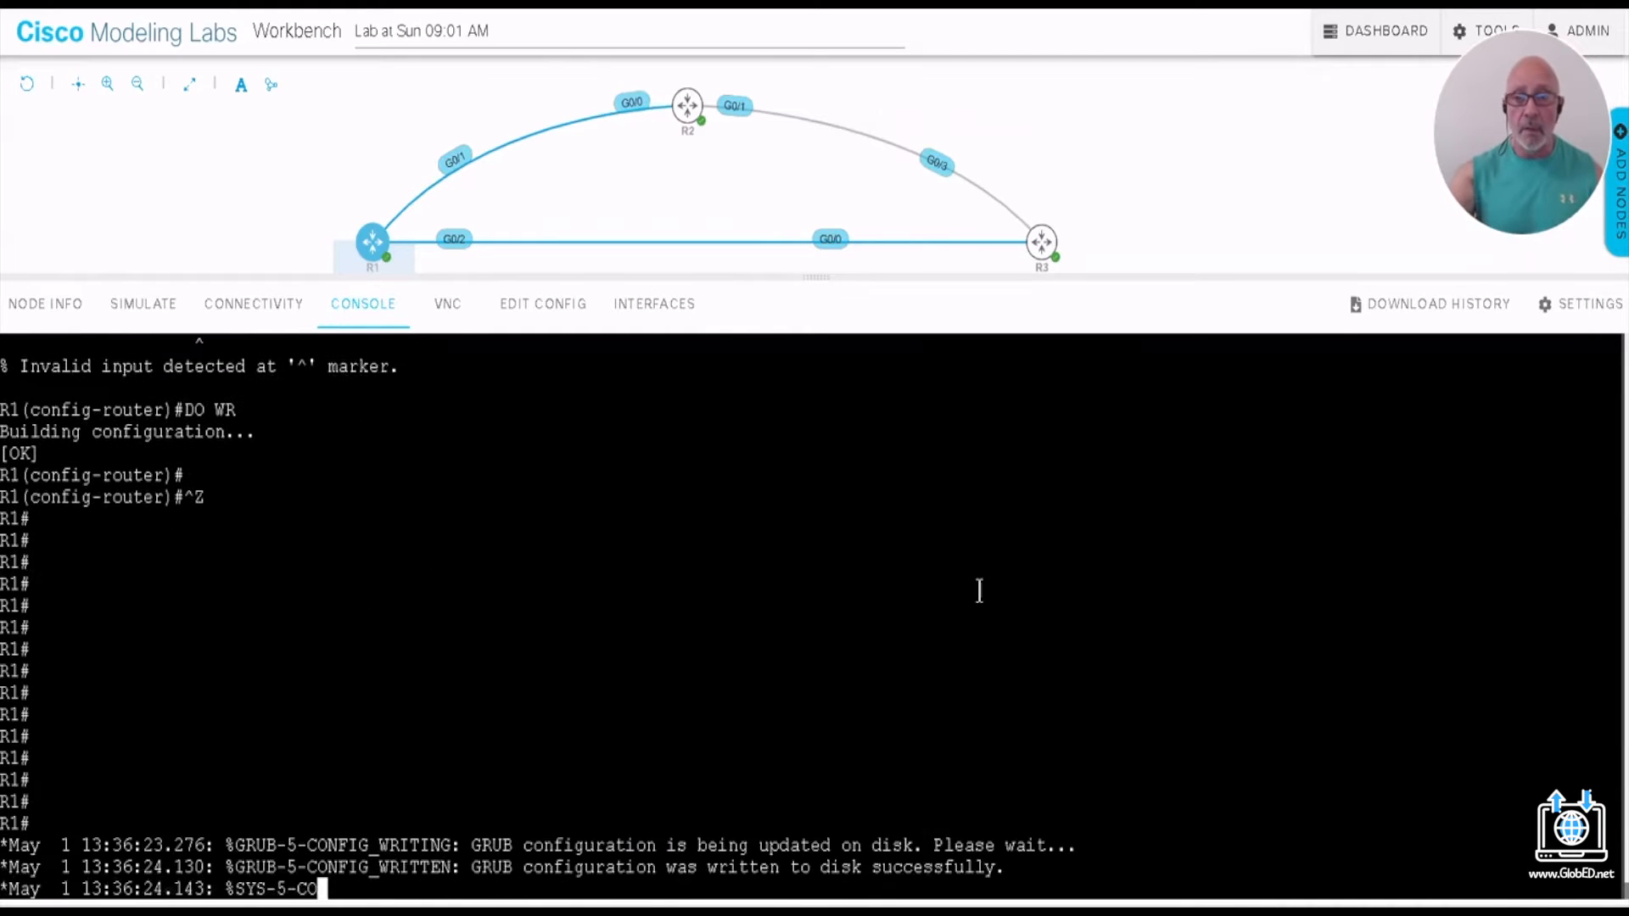
{"action": "left_click_drag", "start_coordinate": [820, 276], "coordinate": [807, 109]}
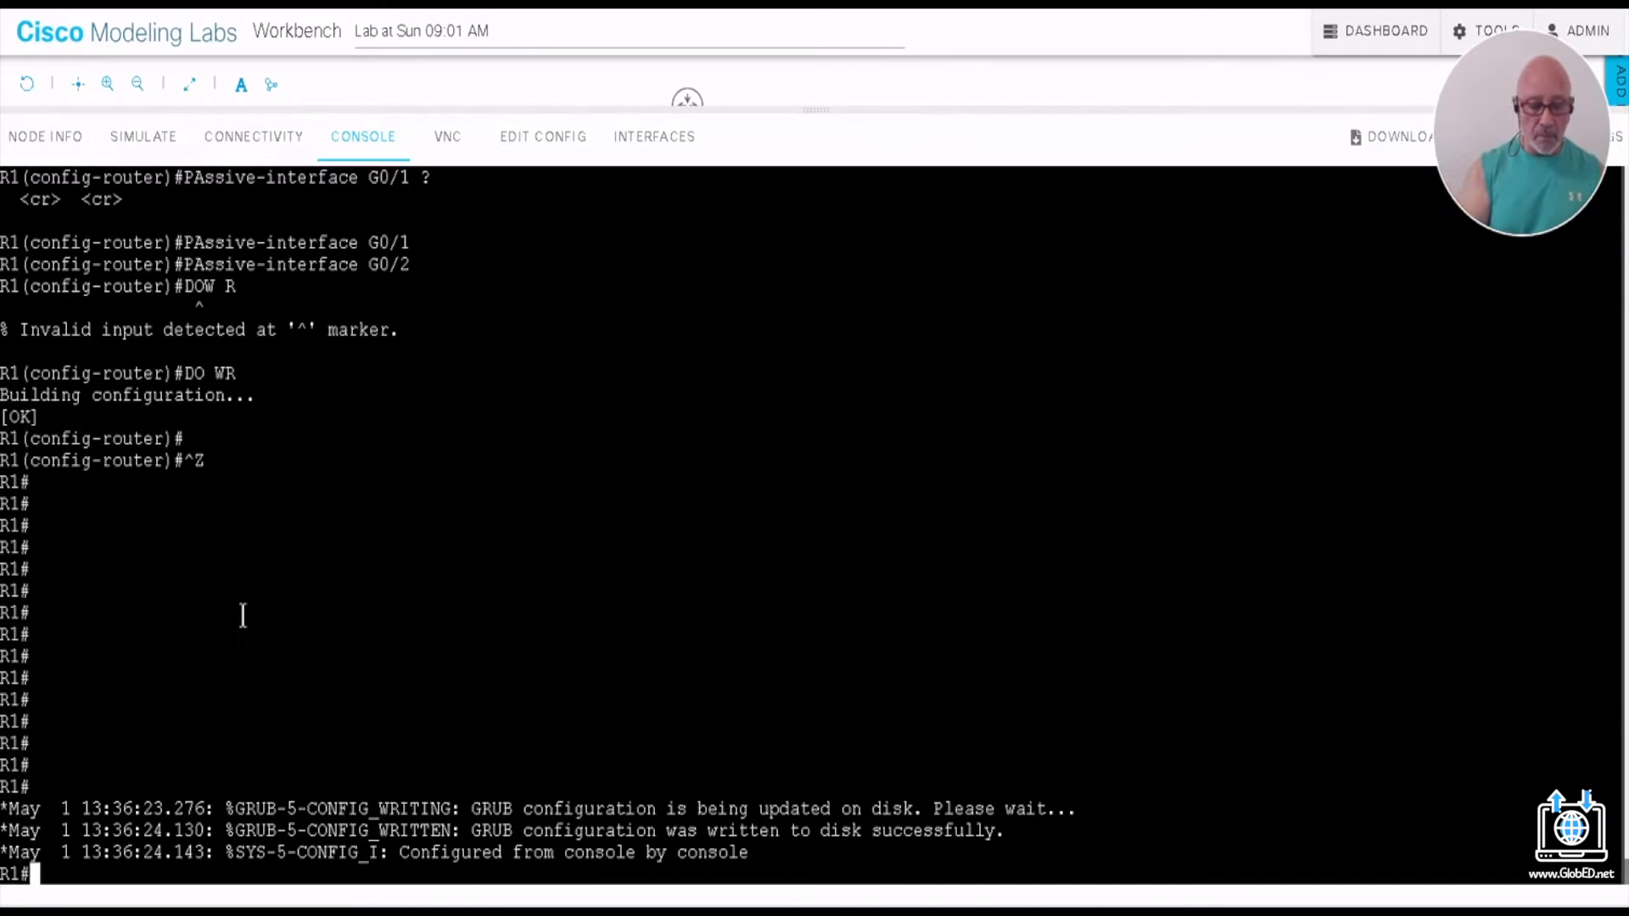
Step: Display R1's IP routing protocol details with SH IP PROtocols and examine the interface listing in the RIP section
{"action": "type", "text": "SH IP PRO"}
{"action": "key", "text": "Tab"}
{"action": "key", "text": "Return"}
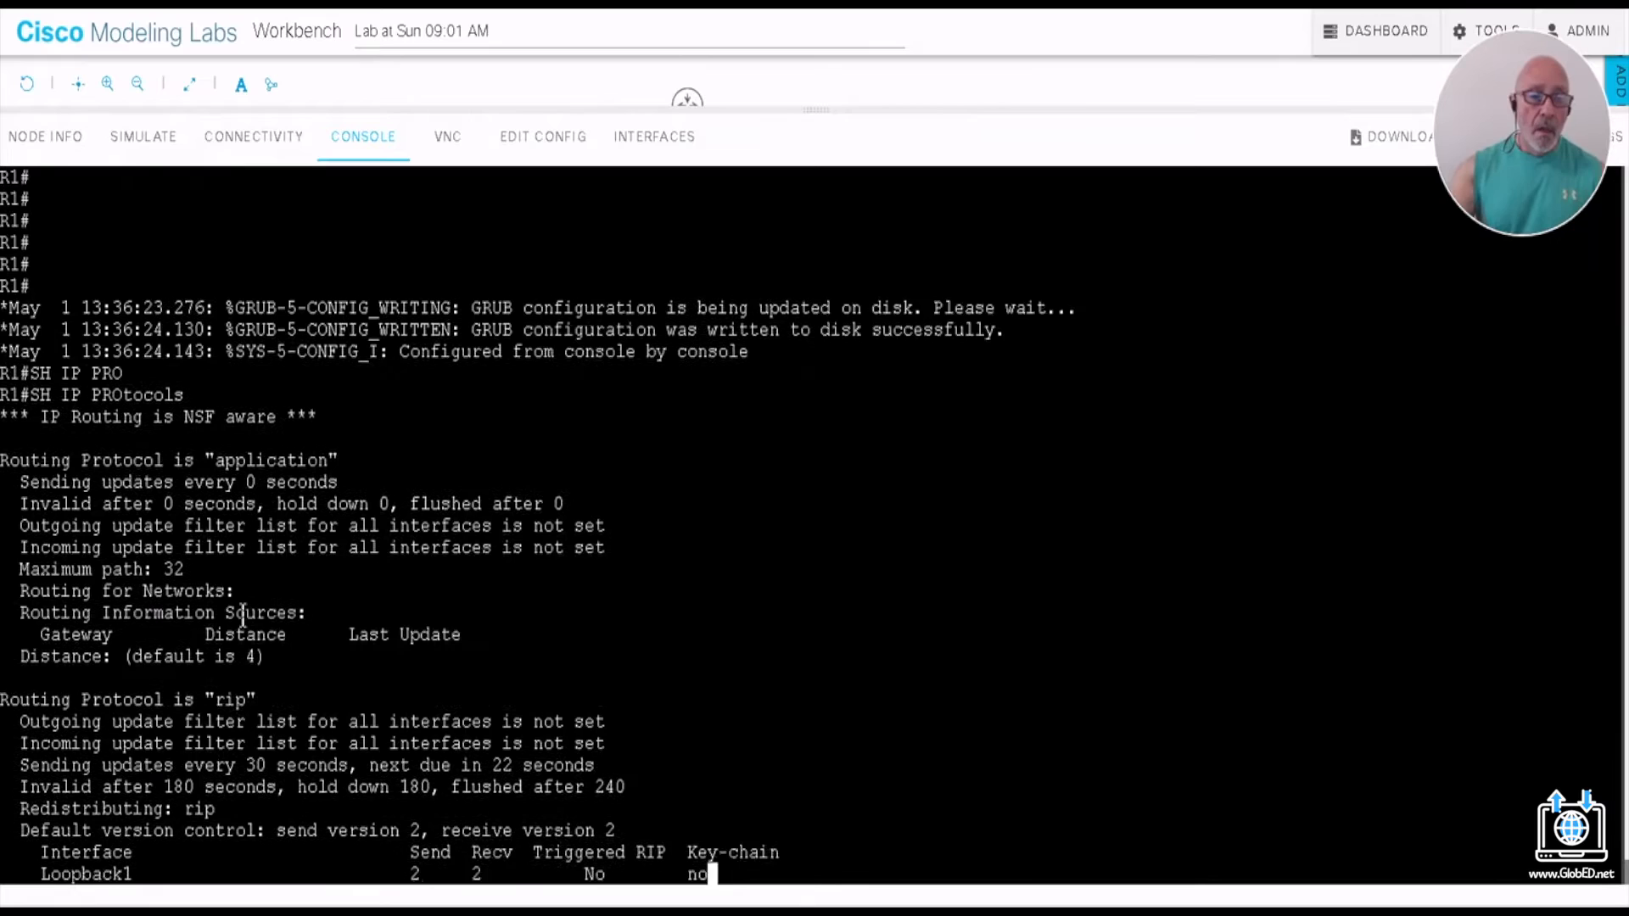
{"action": "key", "text": "Return"}
{"action": "key", "text": "Return"}
{"action": "key", "text": "Return"}
{"action": "key", "text": "Return"}
{"action": "key", "text": "Return"}
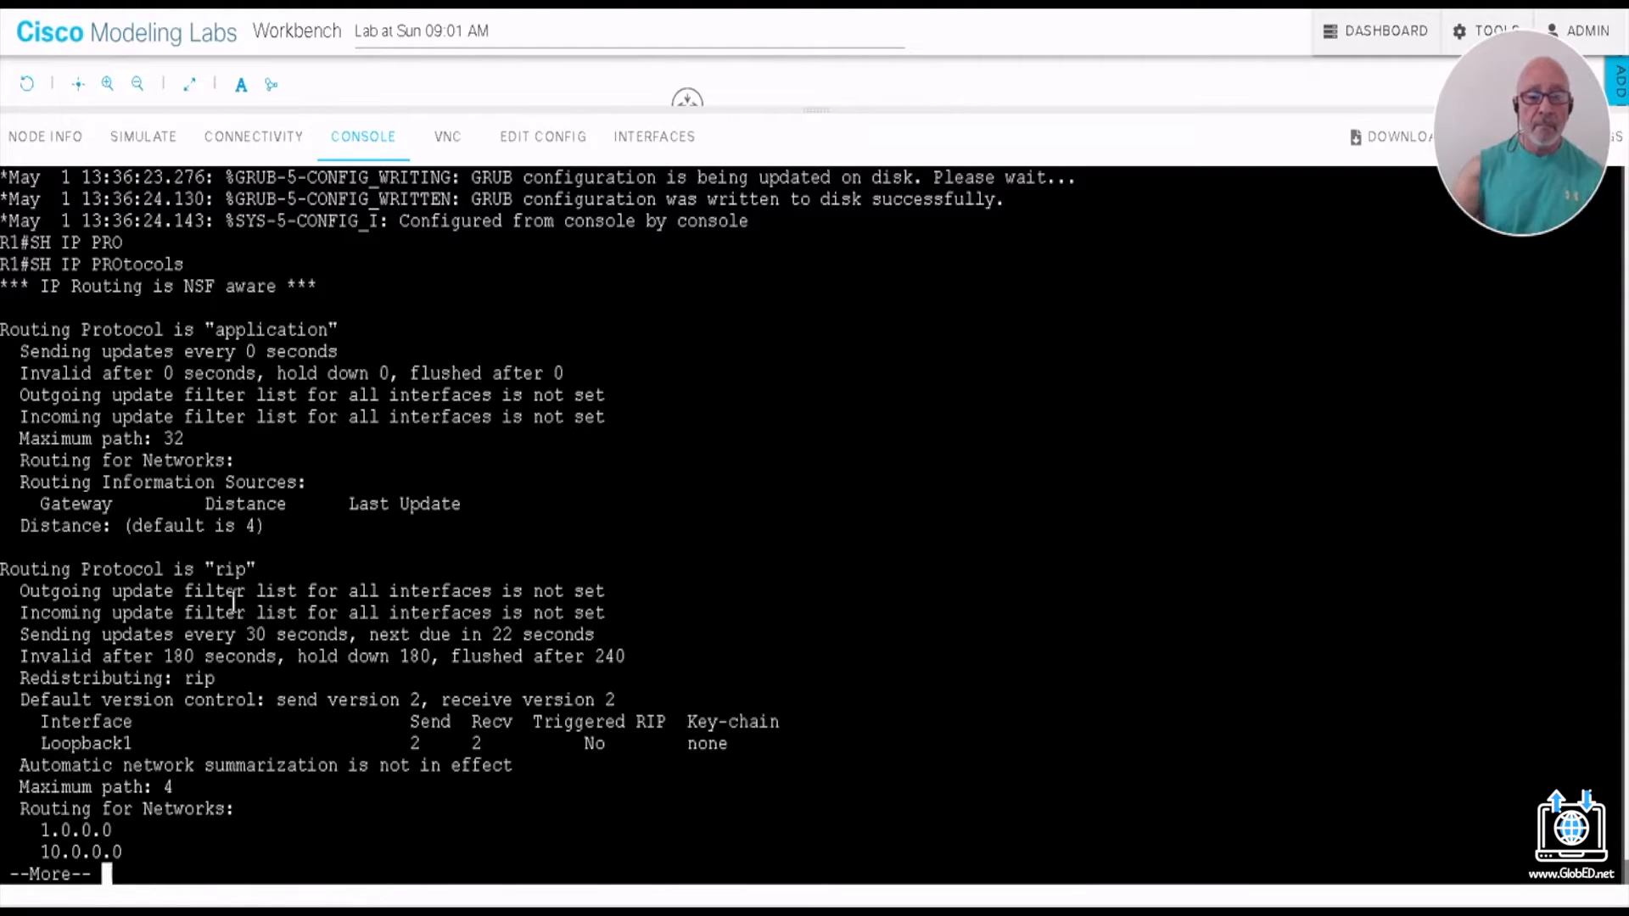
{"action": "left_click_drag", "start_coordinate": [39, 721], "coordinate": [132, 721]}
{"action": "left_click_drag", "start_coordinate": [41, 743], "coordinate": [131, 743]}
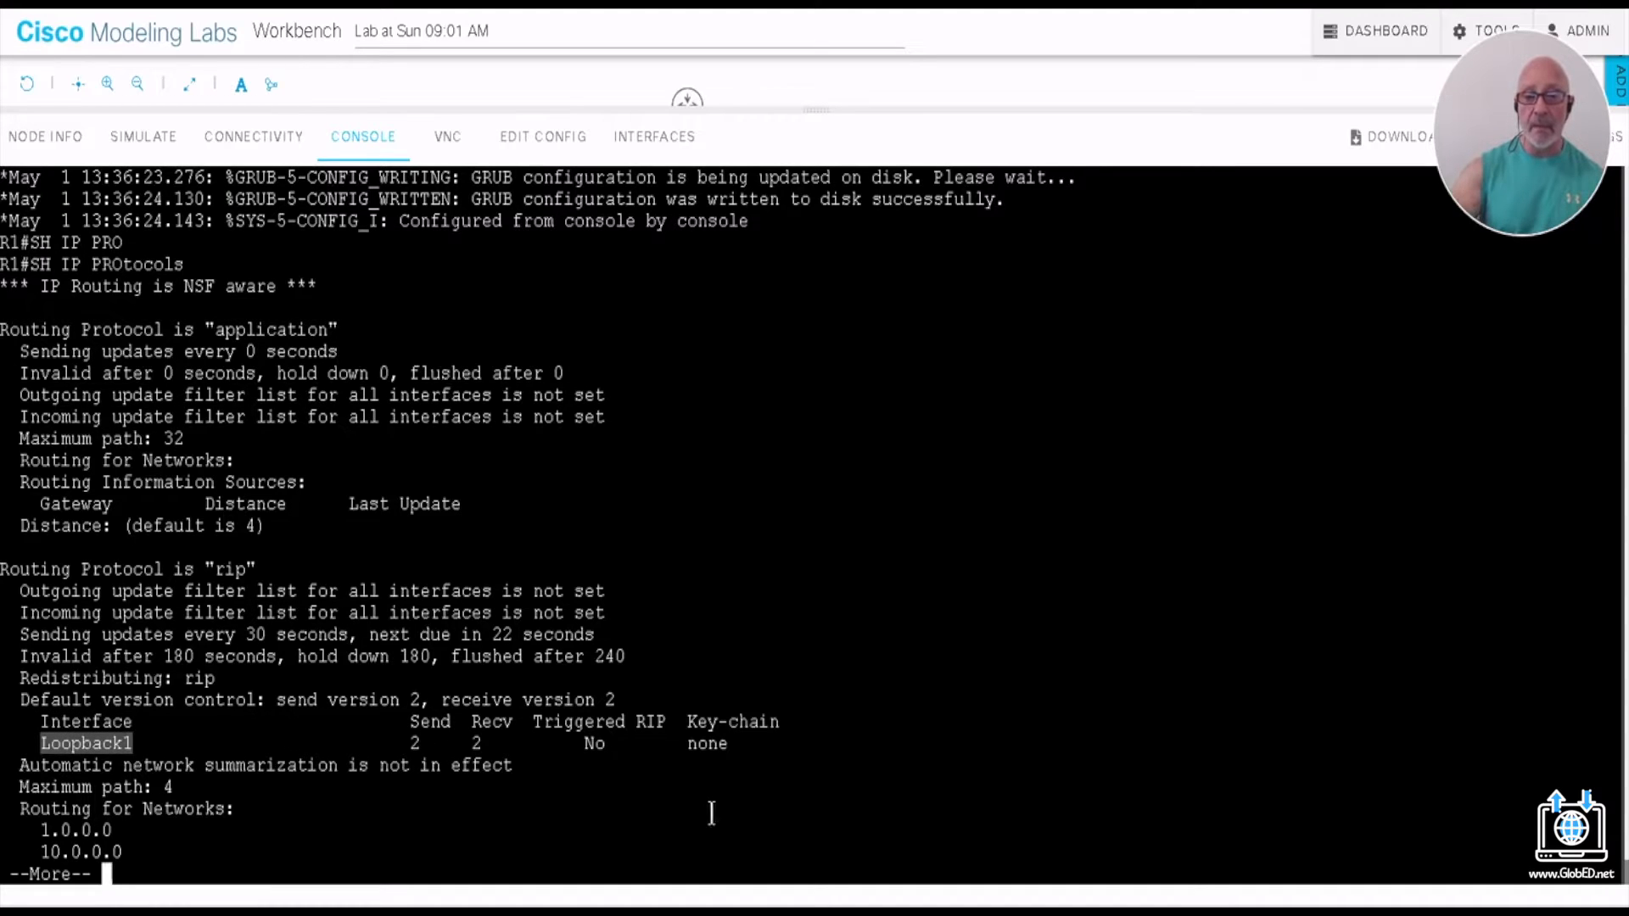
Step: Page through the rest of the protocol output, examining RIP's passive interfaces and routing information sources
{"action": "key", "text": "Return"}
{"action": "key", "text": "Return"}
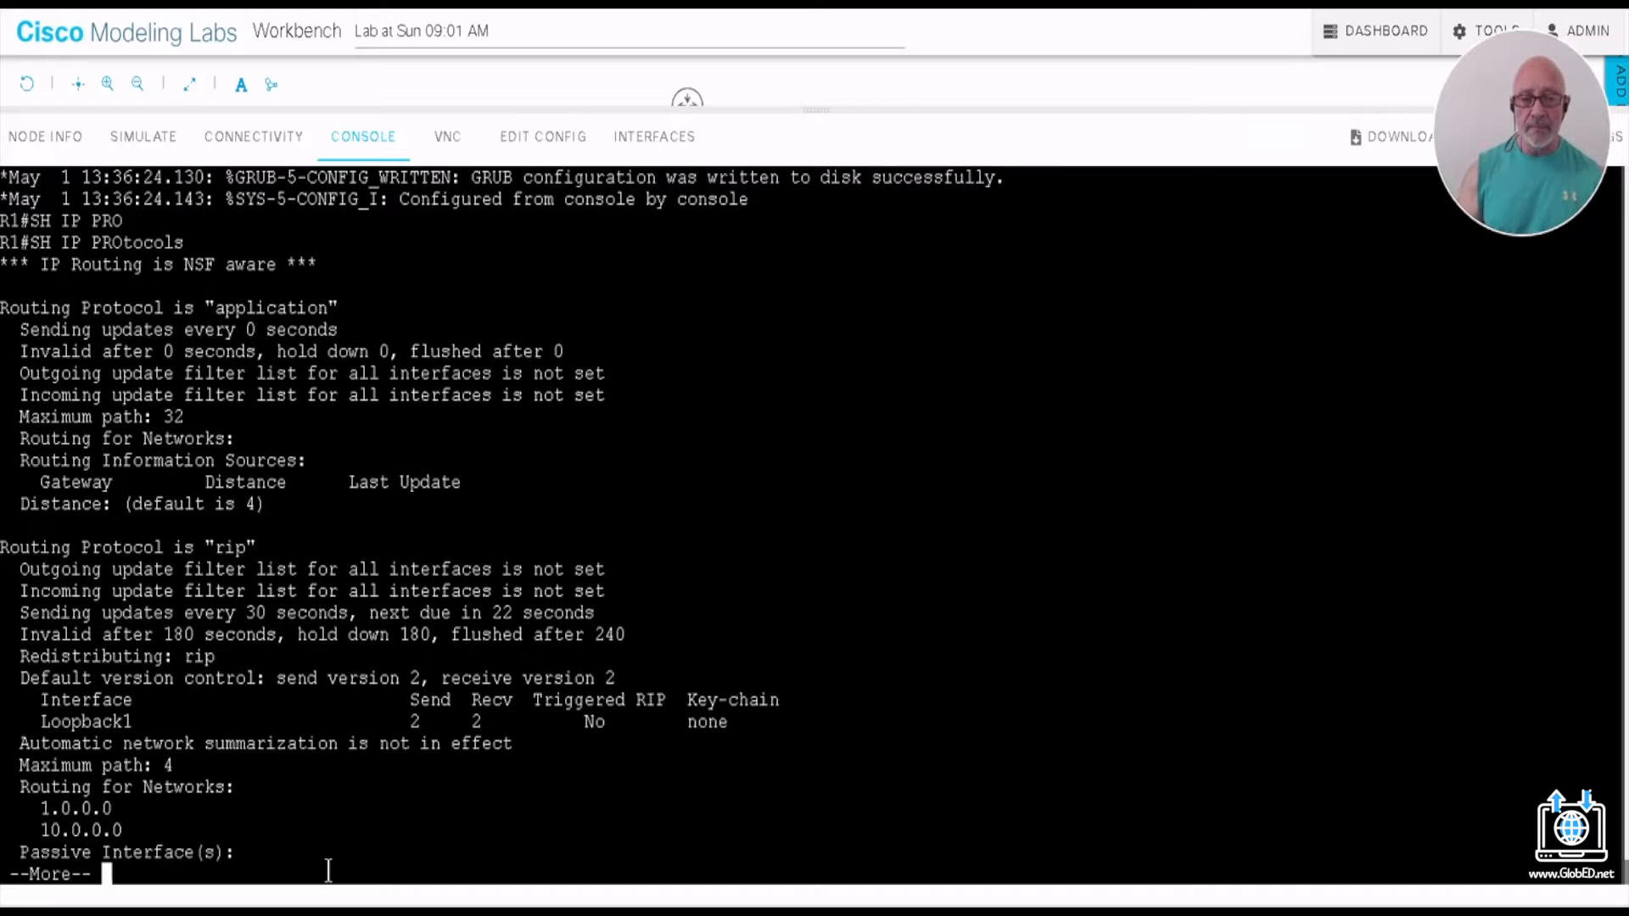
{"action": "key", "text": "Return"}
{"action": "key", "text": "Return"}
{"action": "key", "text": "Return"}
{"action": "key", "text": "Return"}
{"action": "key", "text": "Return"}
{"action": "key", "text": "Return"}
{"action": "key", "text": "Return"}
{"action": "key", "text": "Return"}
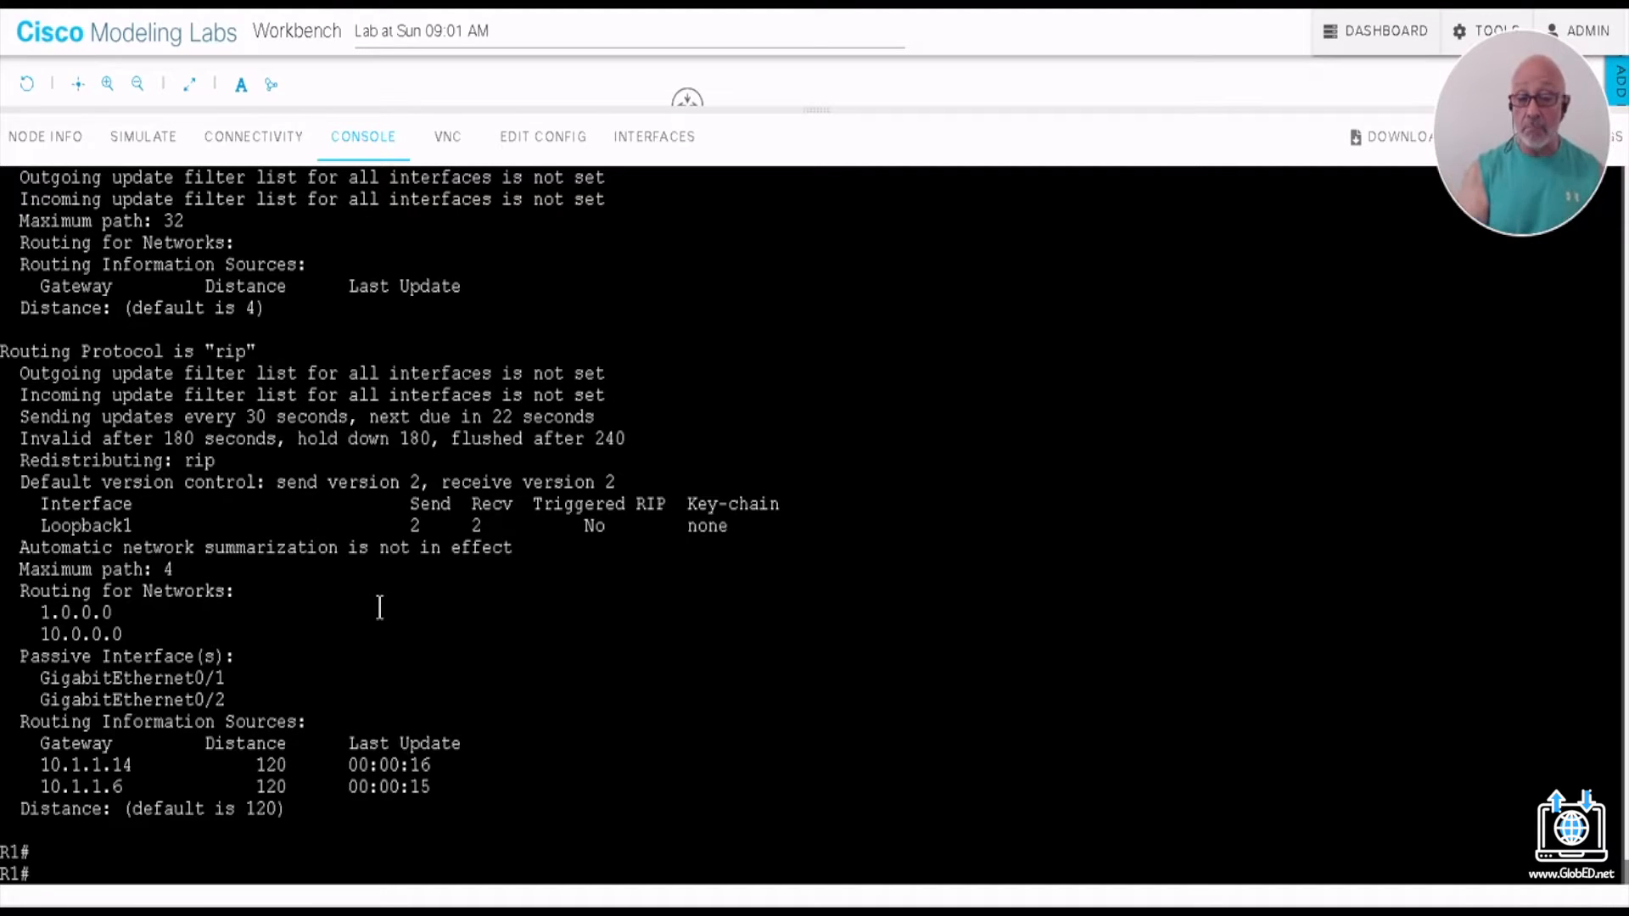
Step: Display R1's routing table with SH IP ROUTE and compare its RIP routes with the gateways in the protocol output
{"action": "type", "text": "SH IP ROUTE"}
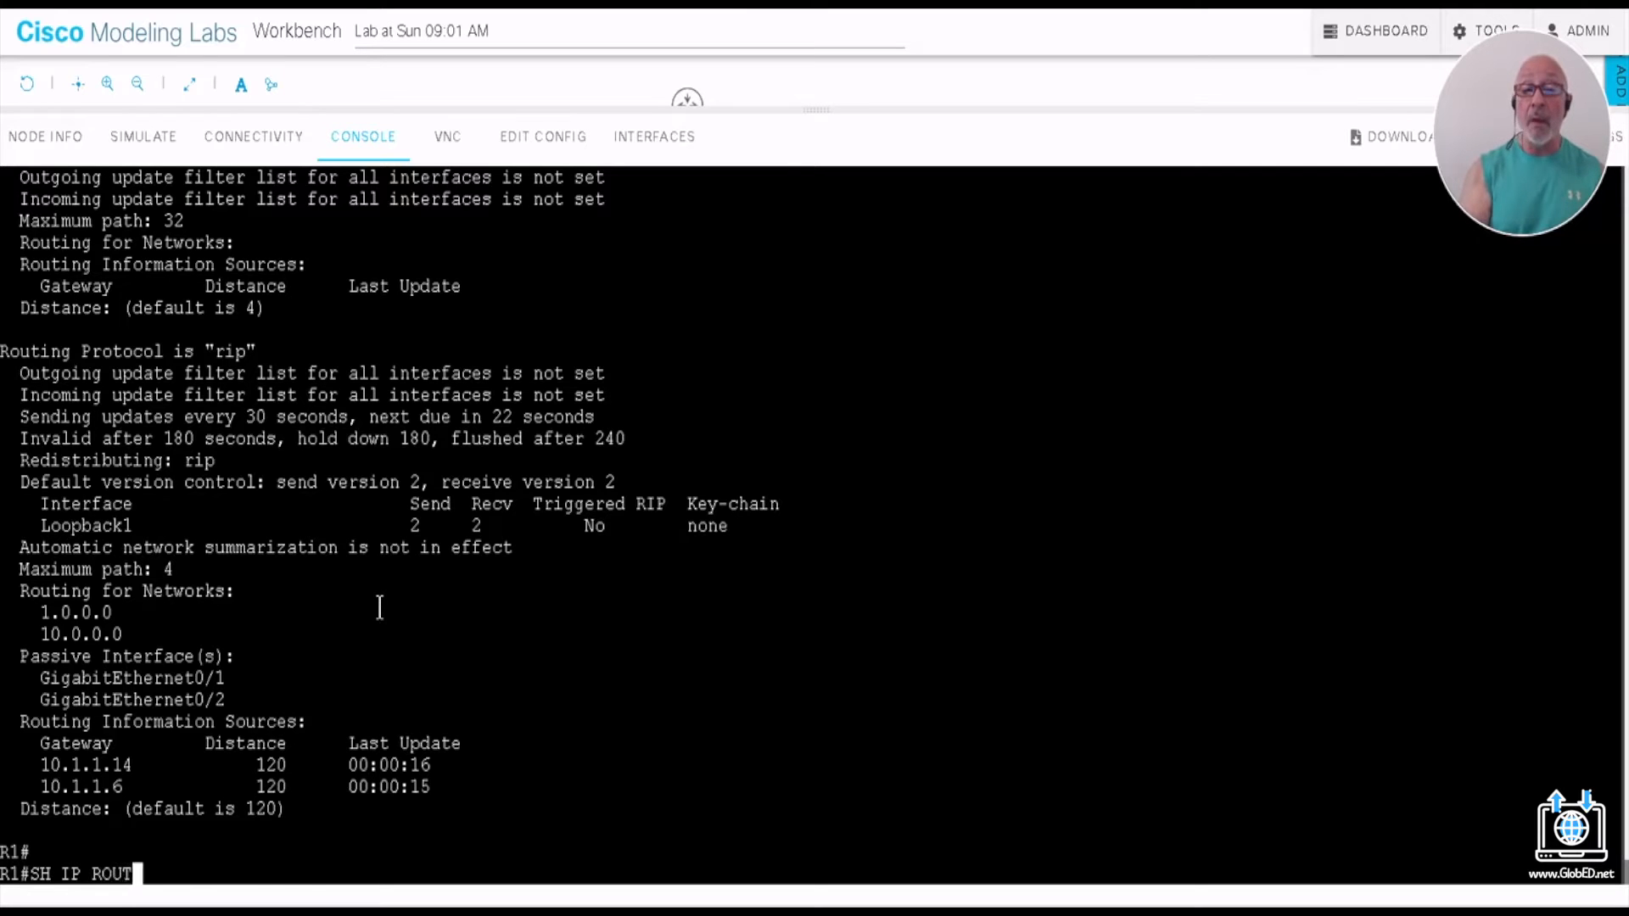
{"action": "key", "text": "Return"}
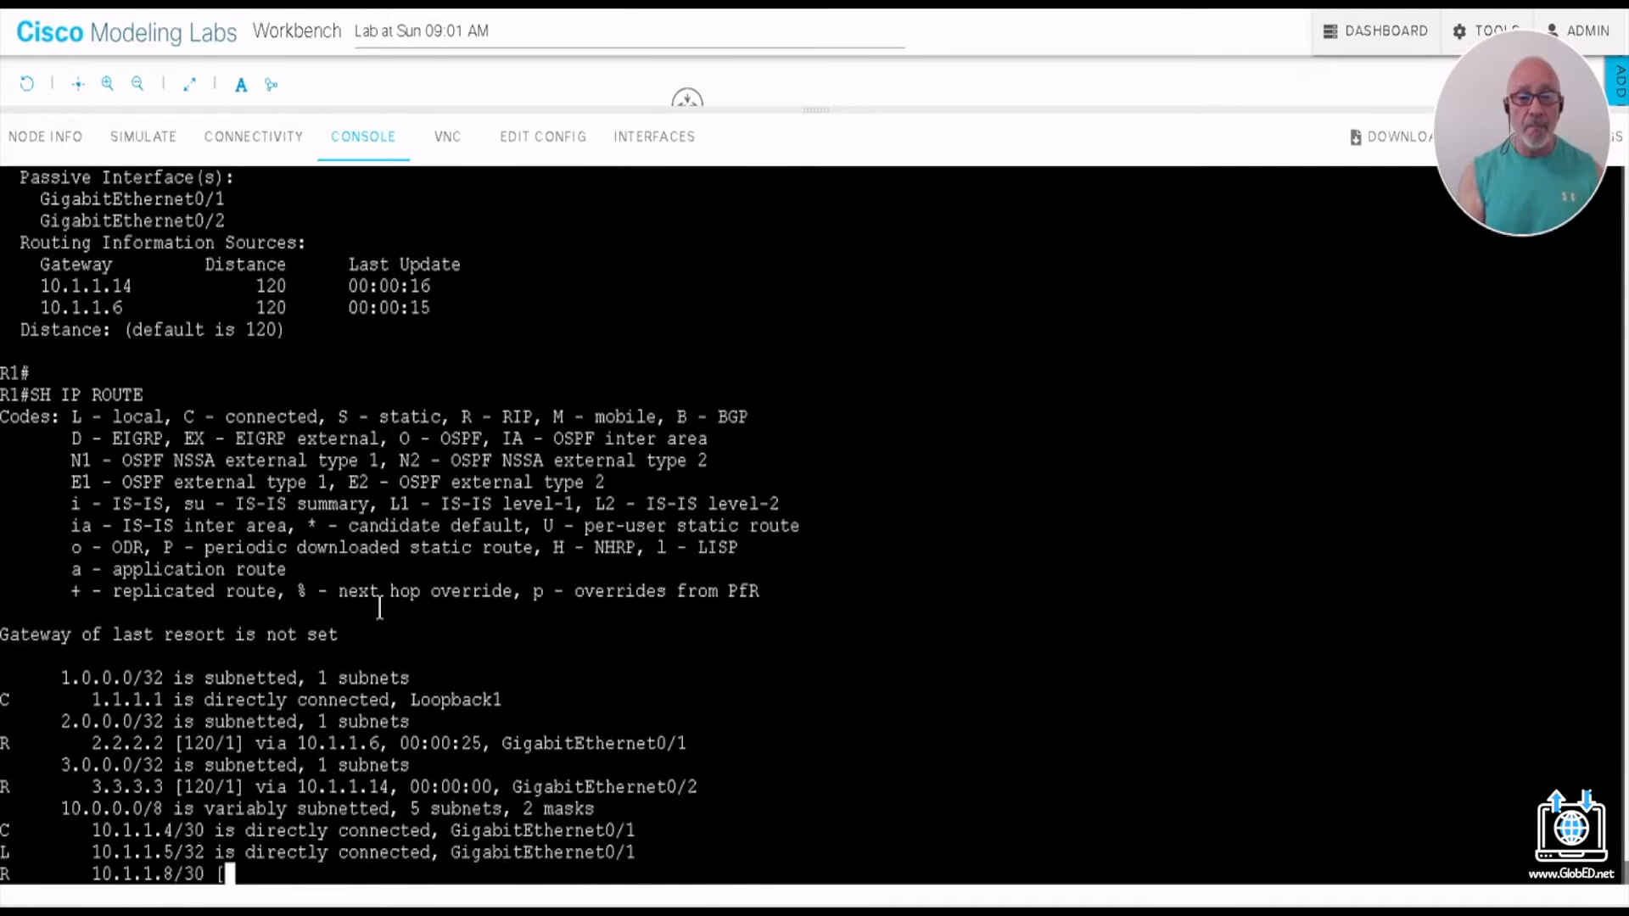
{"action": "key", "text": "space"}
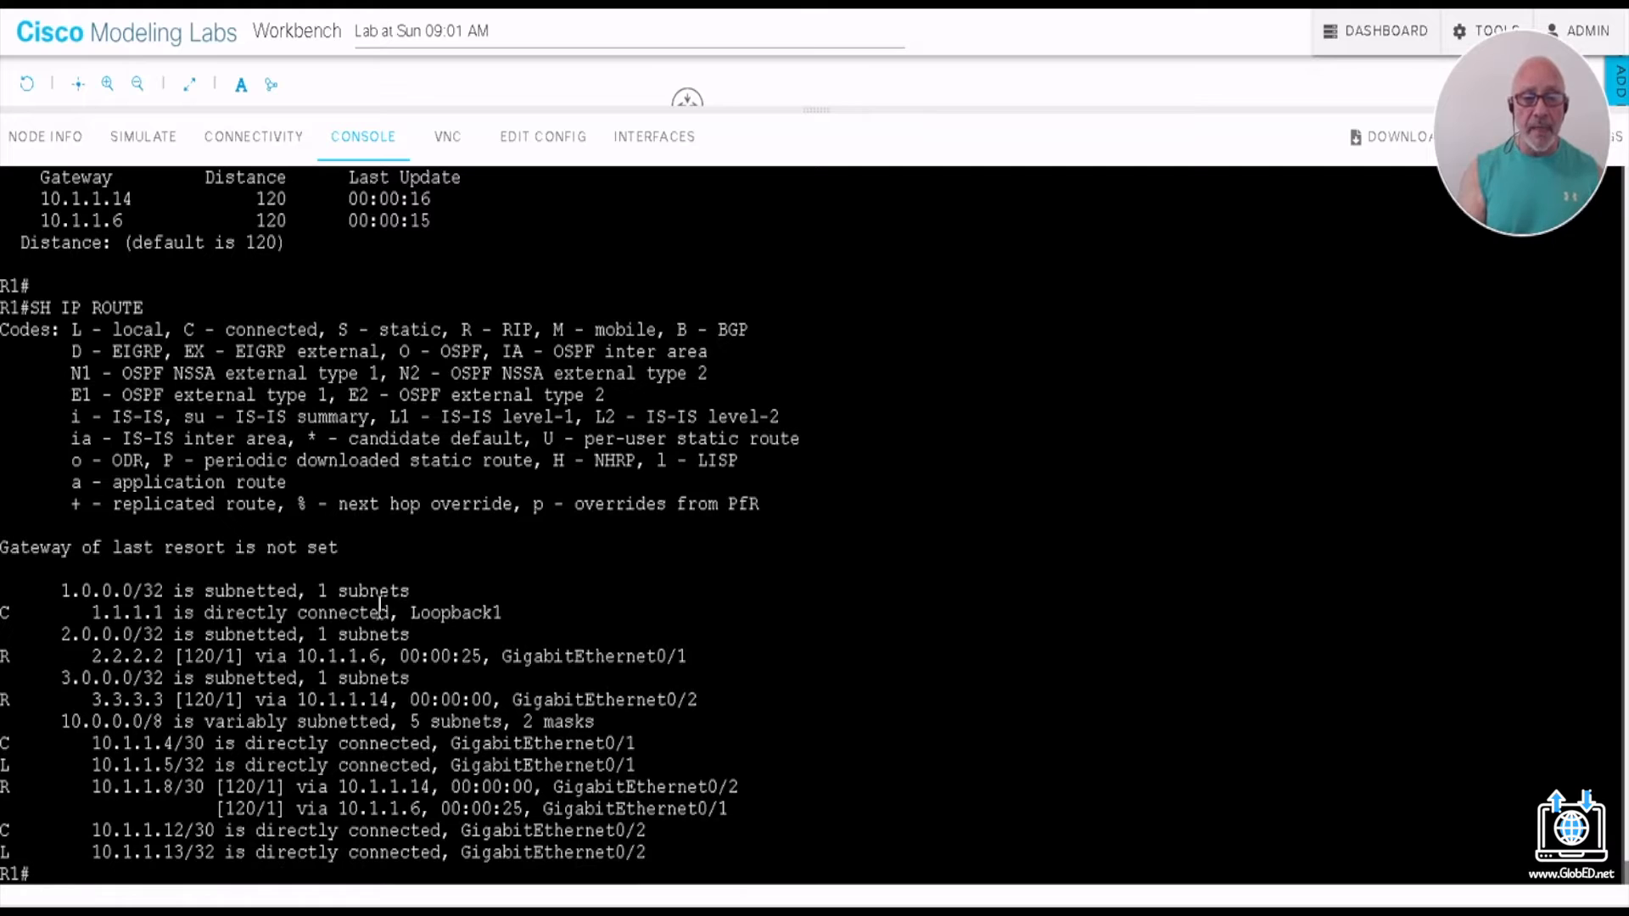
{"action": "scroll", "coordinate": [104, 742], "scroll_direction": "up", "scroll_amount": 2}
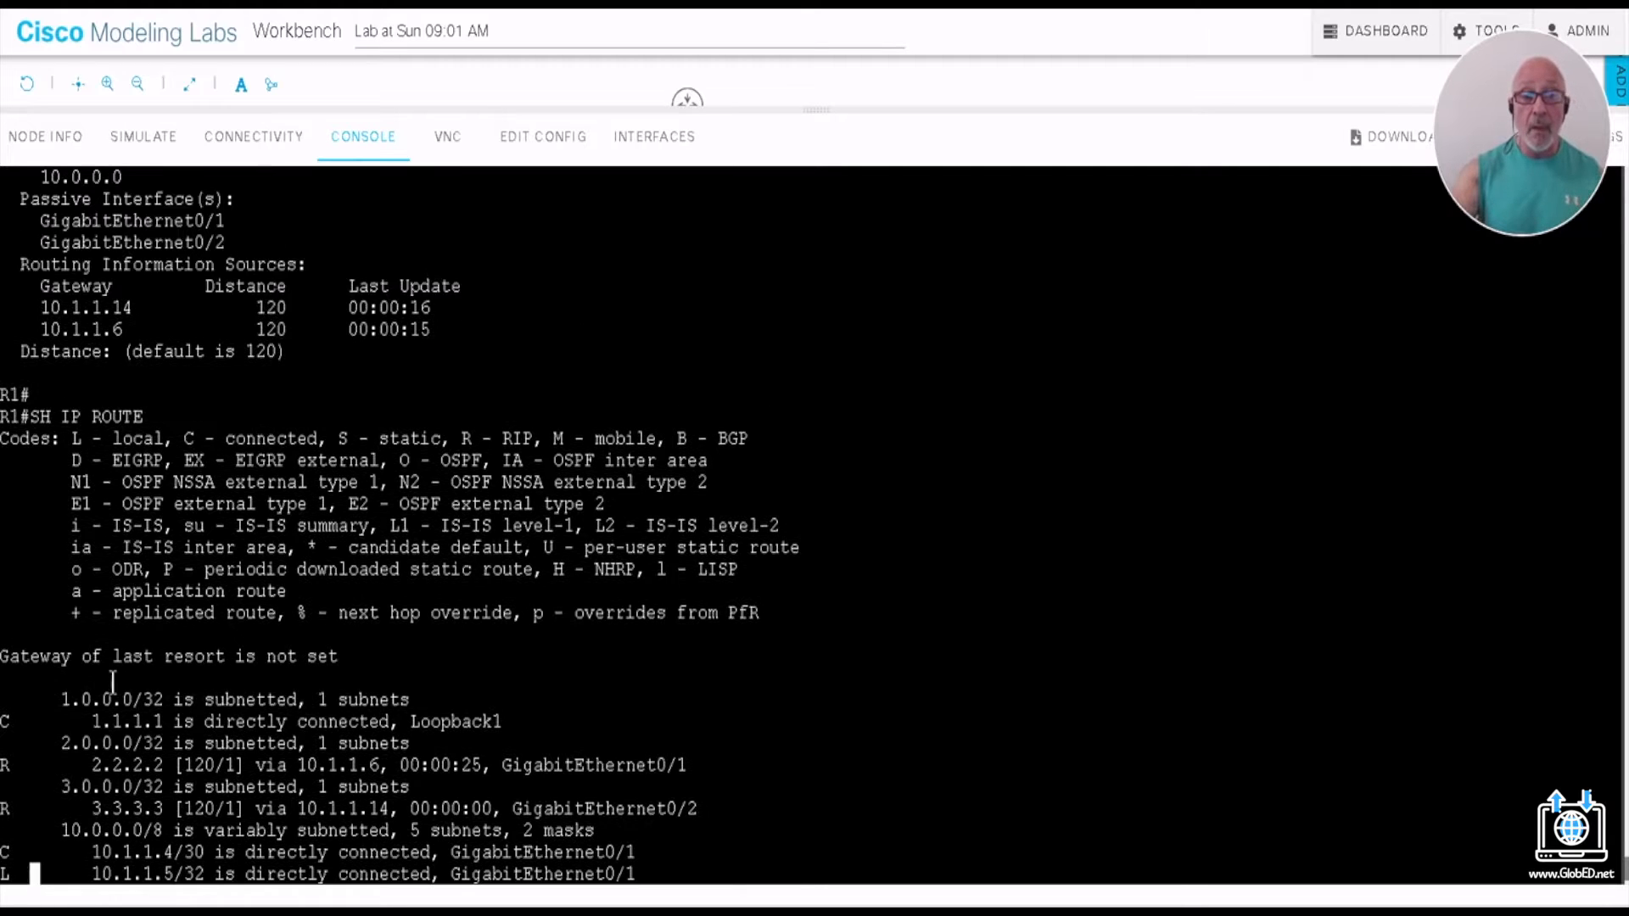
{"action": "scroll", "coordinate": [145, 399], "scroll_direction": "up", "scroll_amount": 1}
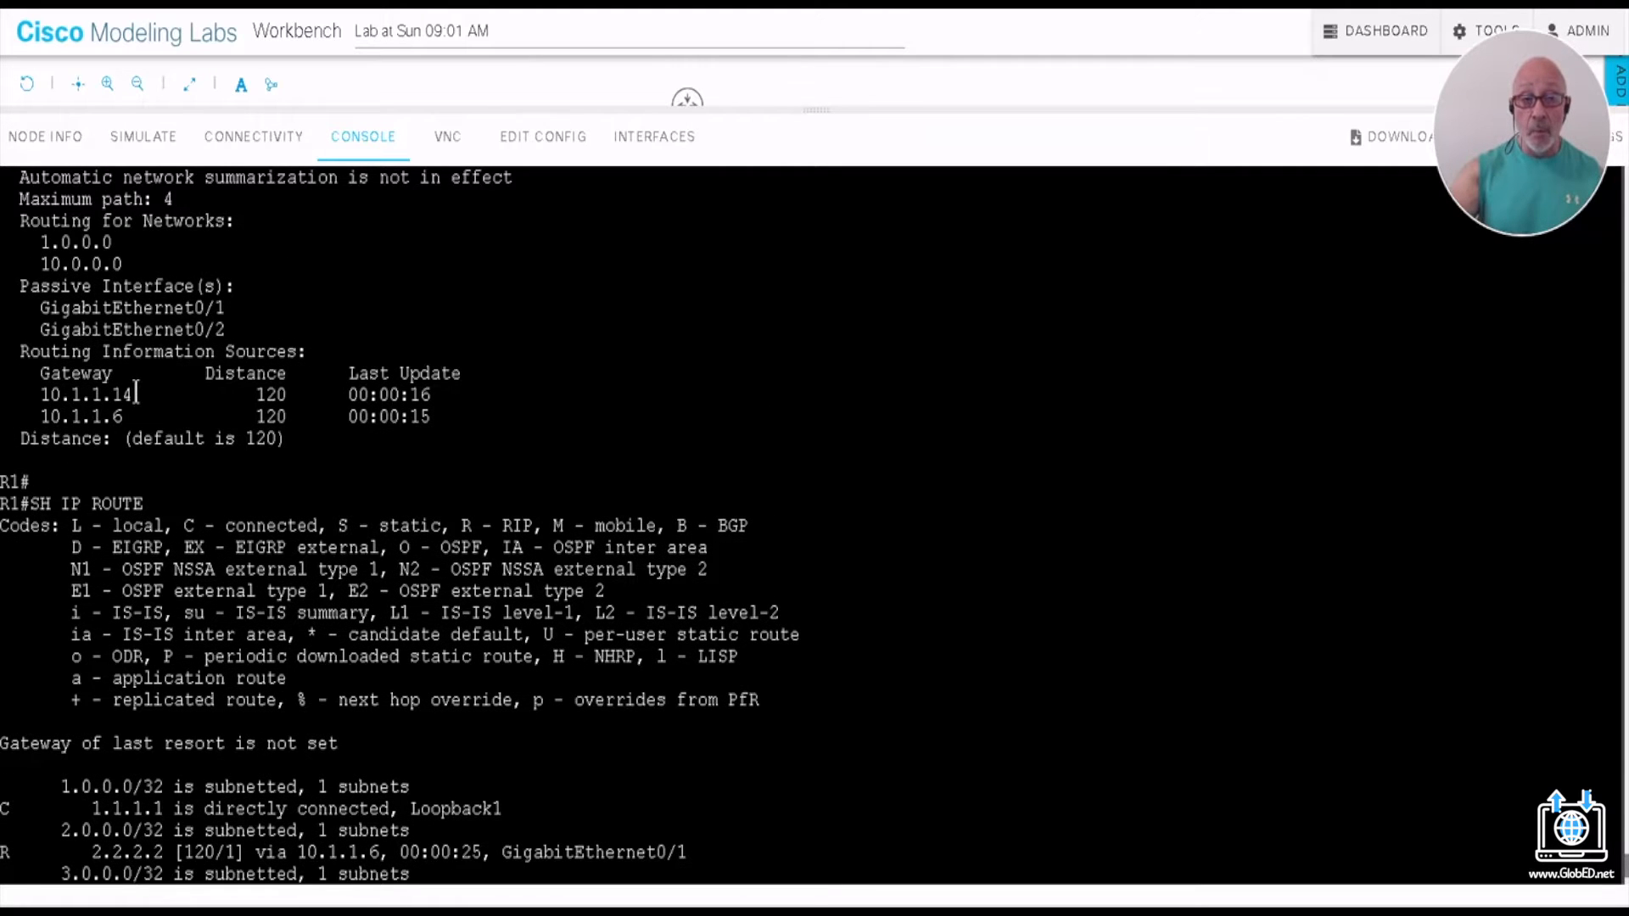
{"action": "scroll", "coordinate": [152, 511], "scroll_direction": "down", "scroll_amount": 3}
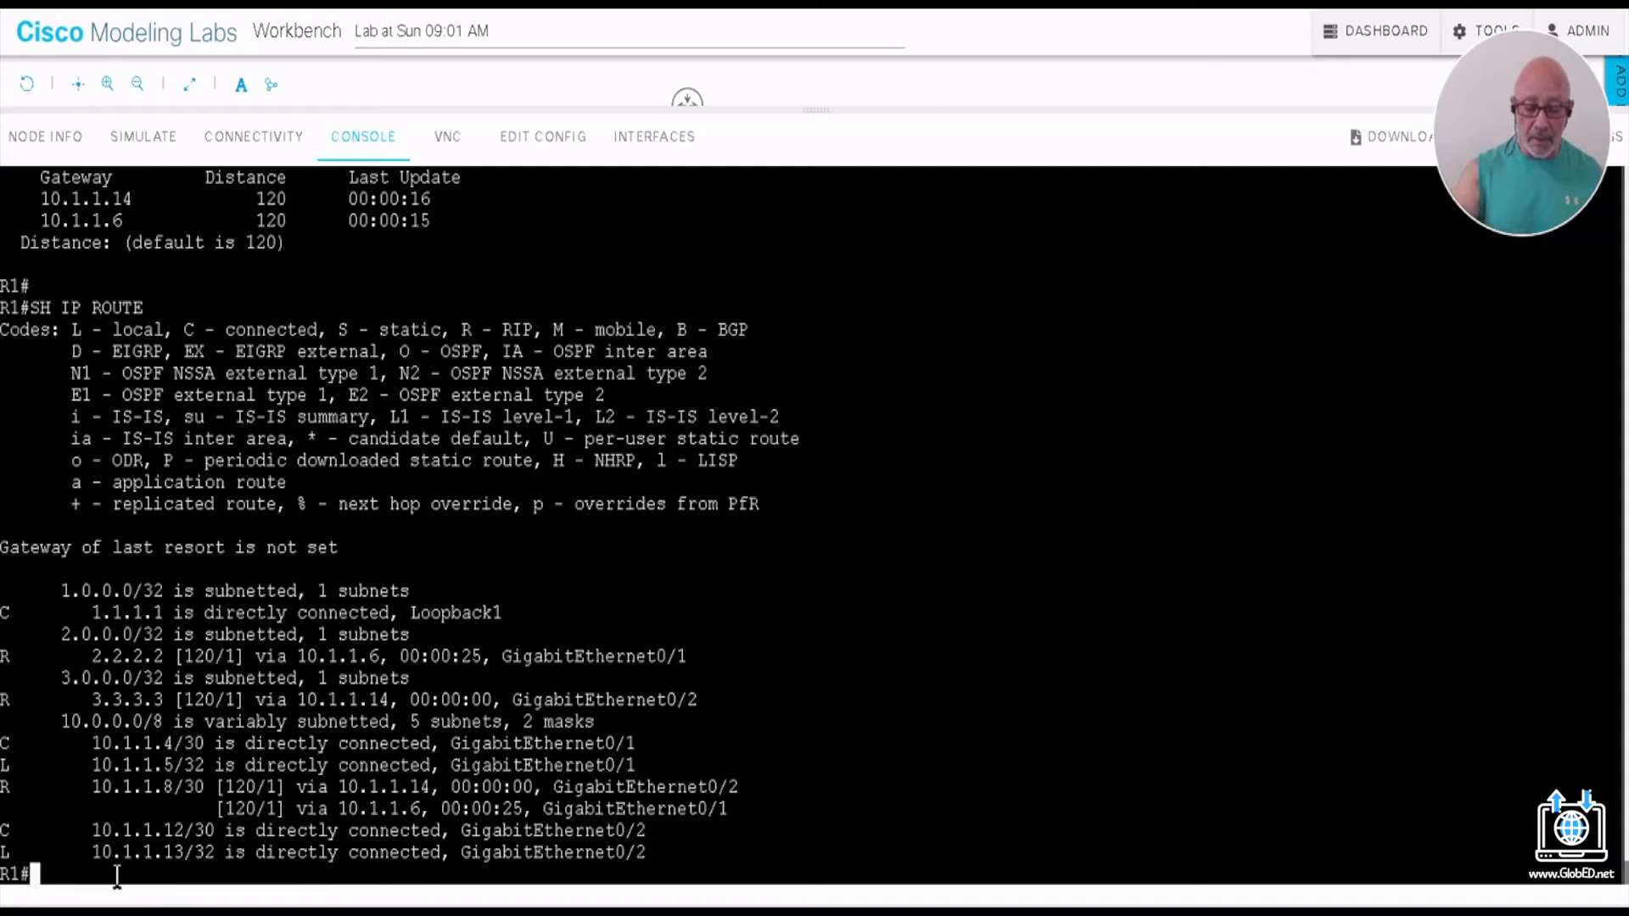
Step: Enter global configuration mode on R1 and recheck the Loopback1 entry in the earlier RIP protocol output
{"action": "type", "text": "CONF T"}
{"action": "key", "text": "Return"}
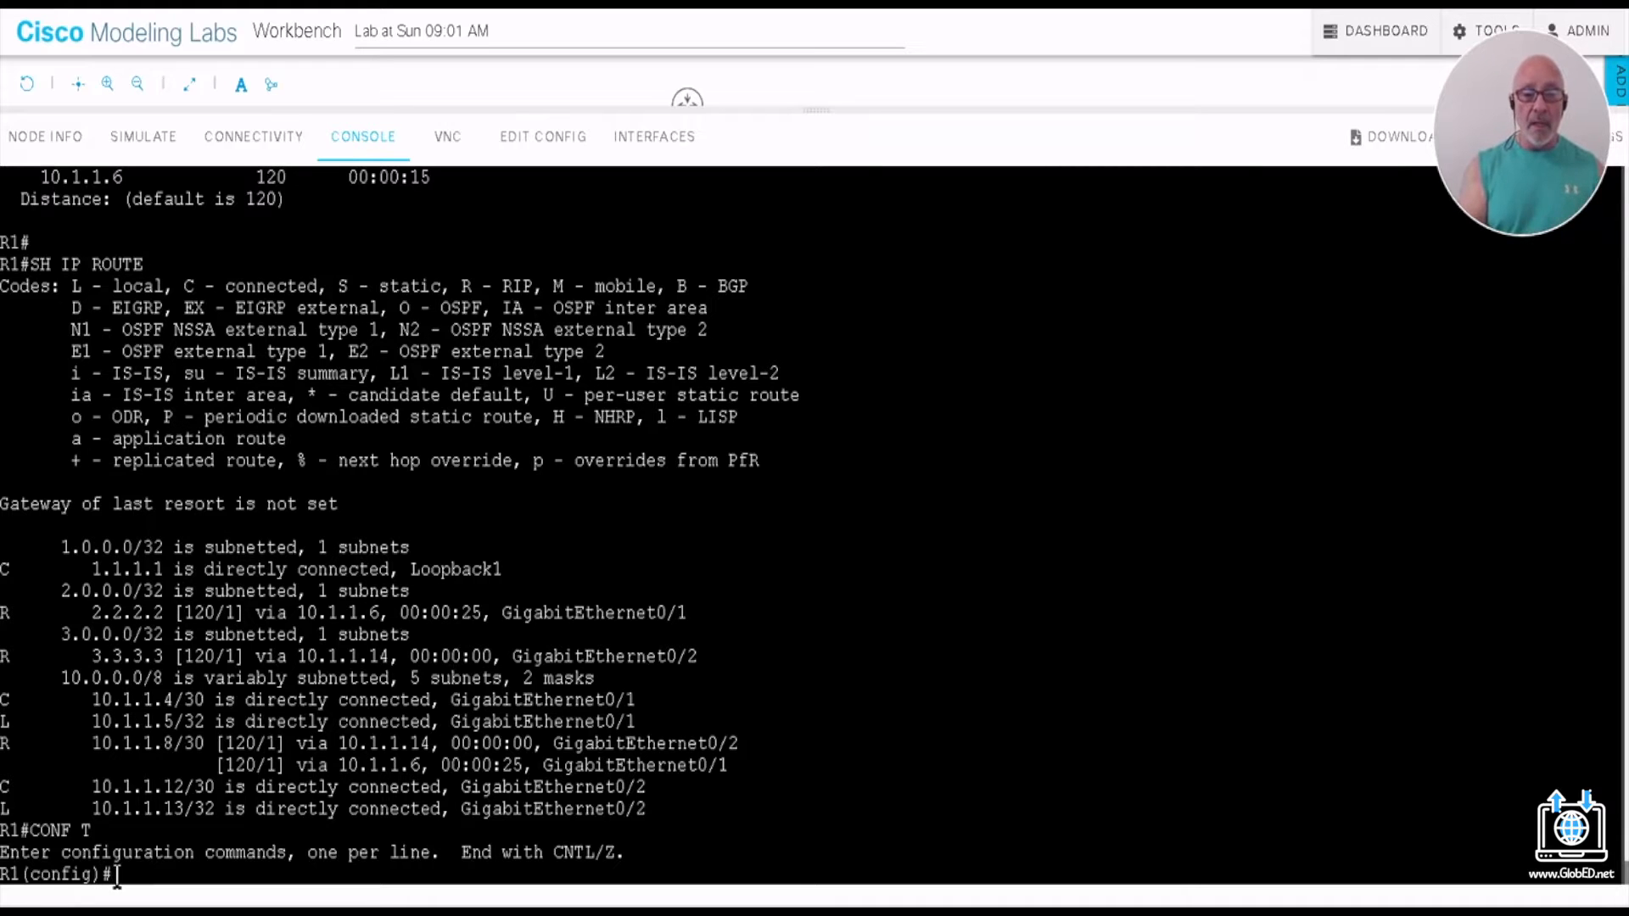
{"action": "scroll", "coordinate": [117, 874], "scroll_direction": "up", "scroll_amount": 5}
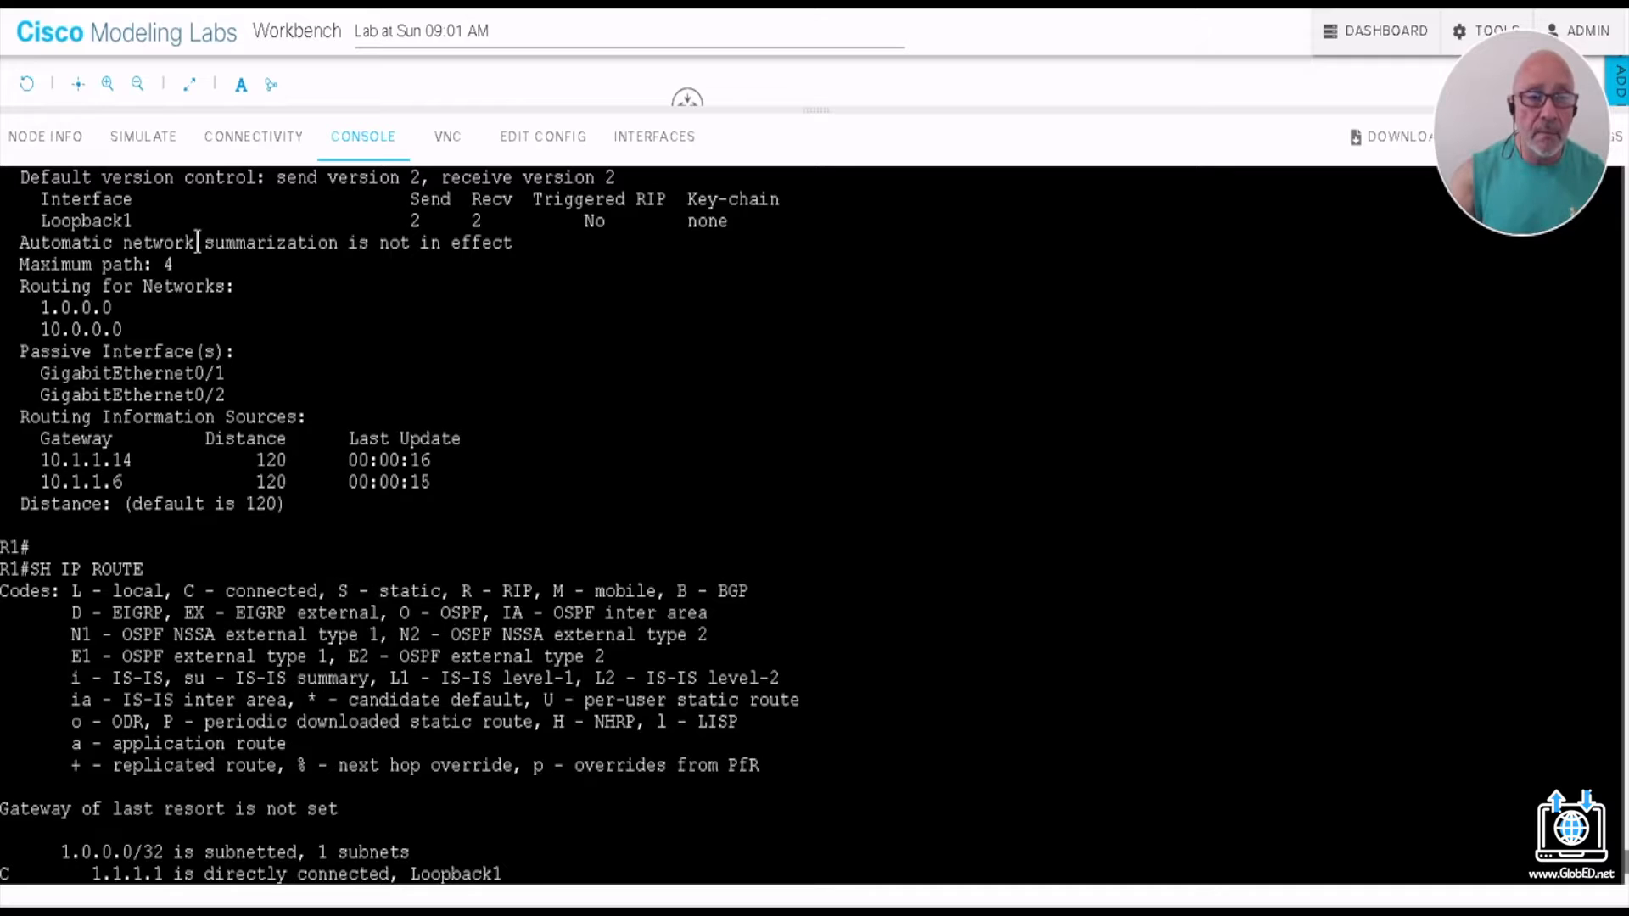
{"action": "left_click_drag", "start_coordinate": [142, 221], "coordinate": [40, 222]}
{"action": "type", "text": "CONF T"}
{"action": "key", "text": "Return"}
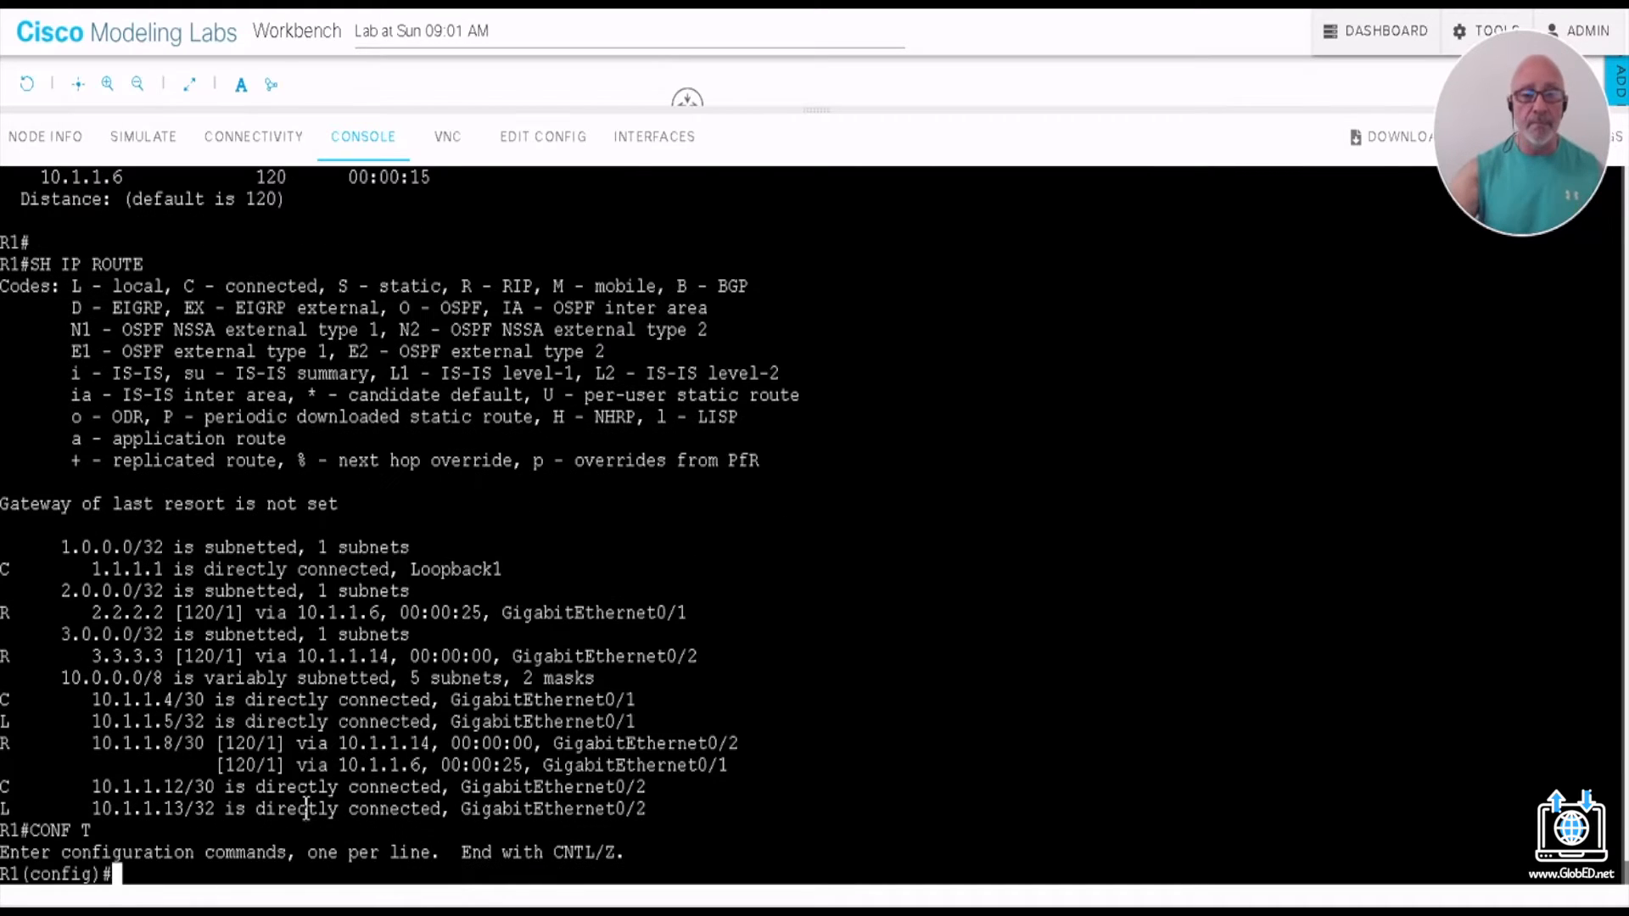
{"action": "type", "text": "INT"}
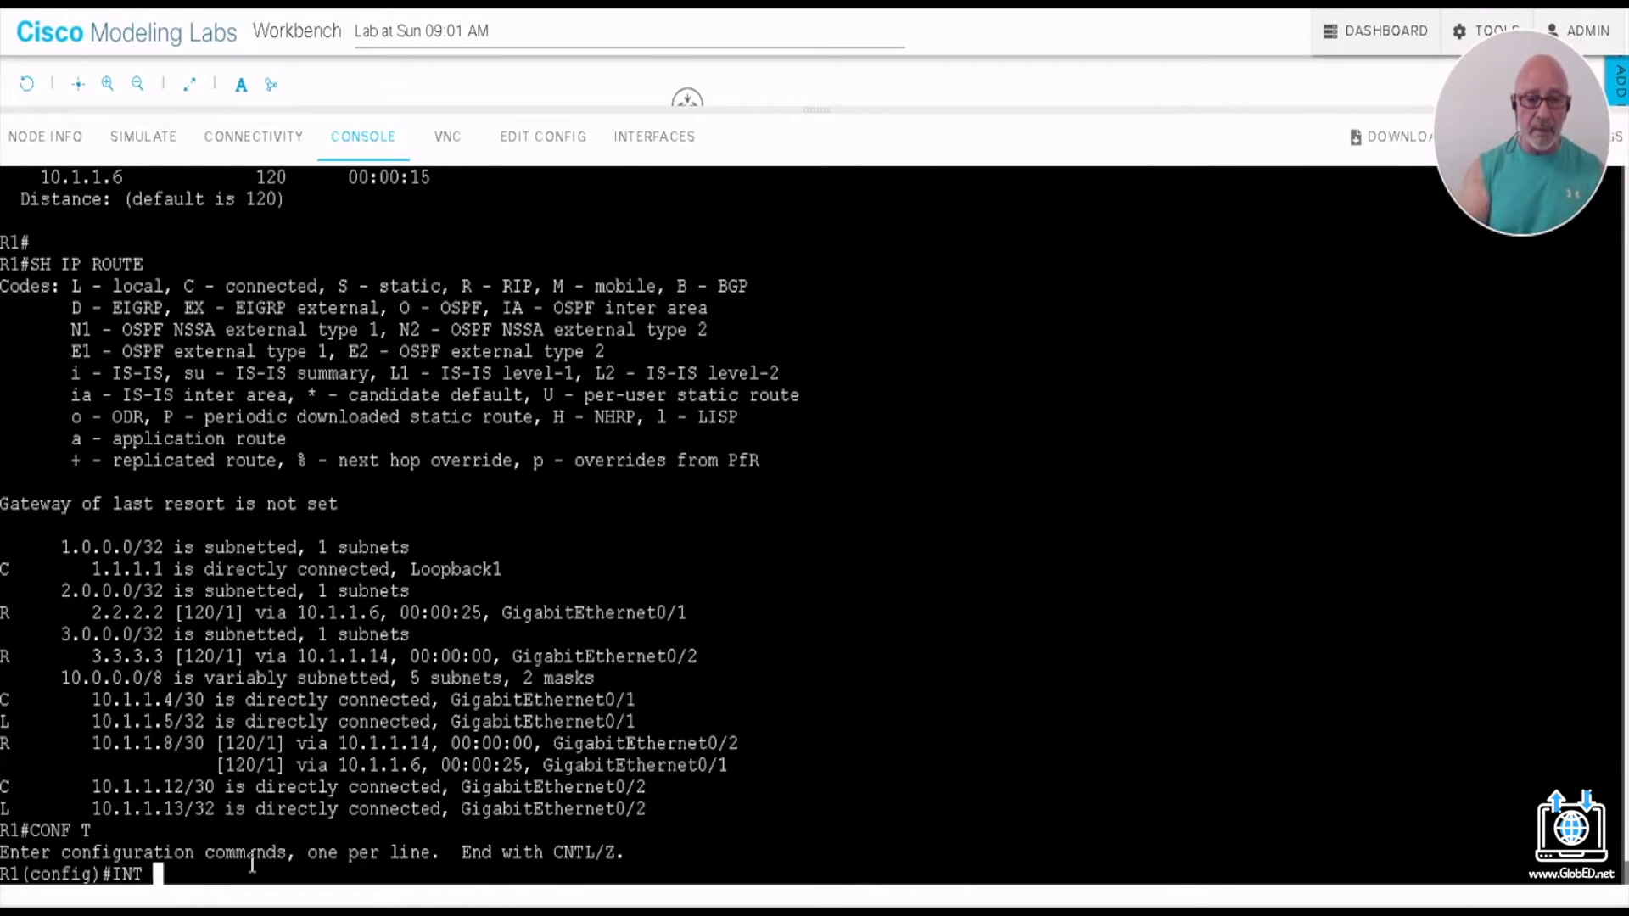
{"action": "key", "text": "BackSpace"}
{"action": "key", "text": "BackSpace"}
{"action": "key", "text": "BackSpace"}
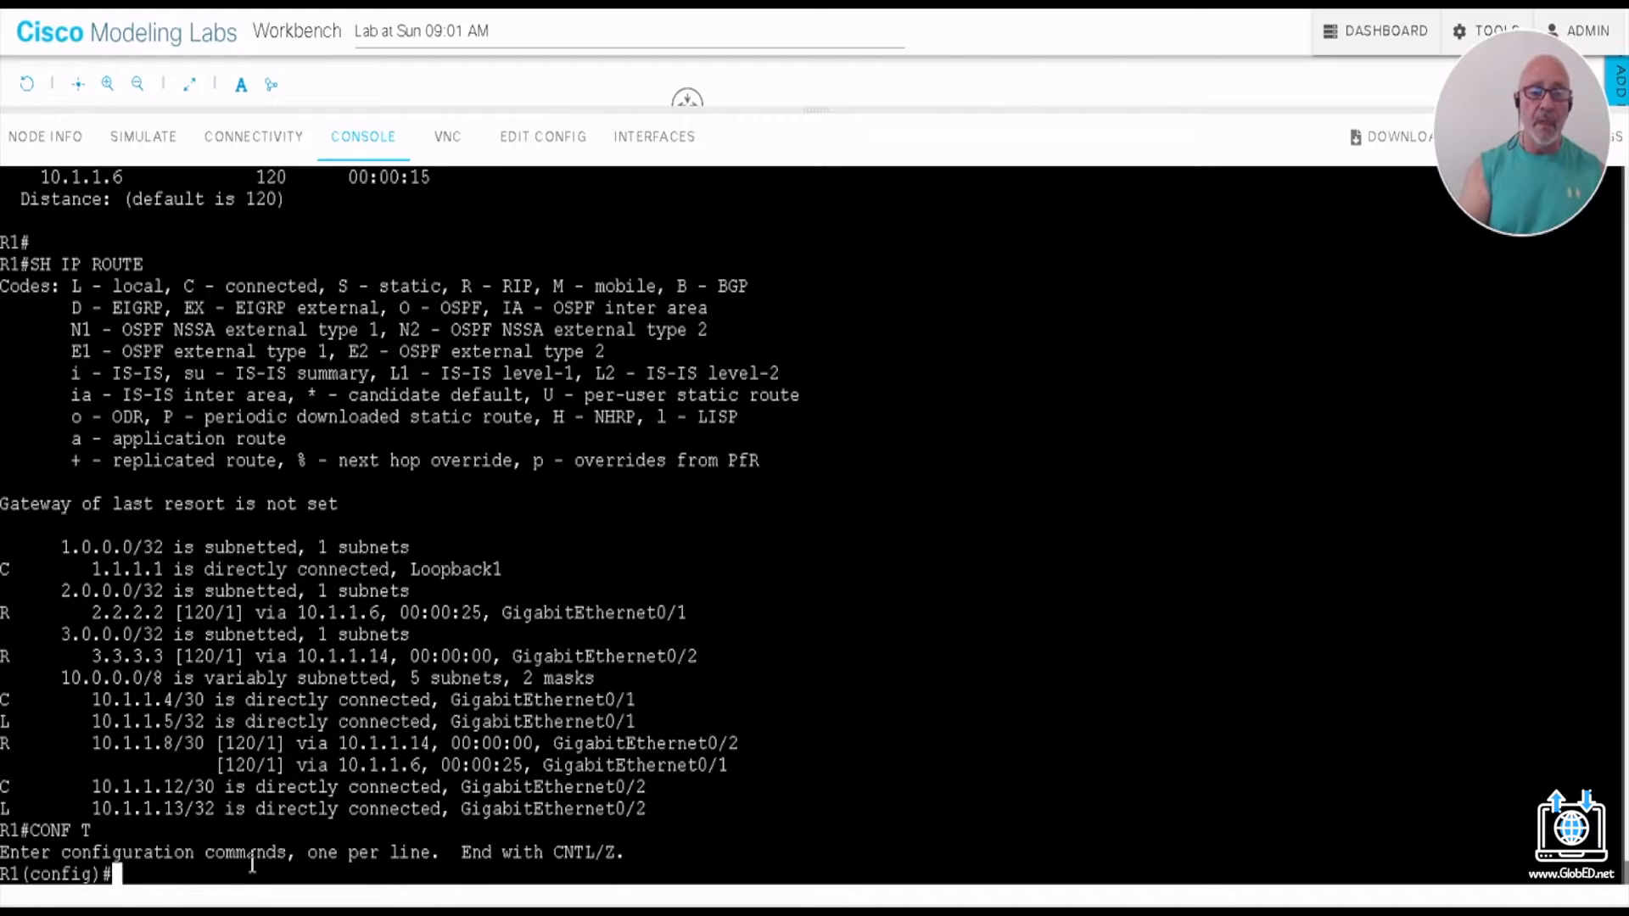
Step: Enter RIP router configuration on R1 and set the RIP version to 2
{"action": "type", "text": "ROU9TER"}
{"action": "key", "text": "BackSpace"}
{"action": "key", "text": "BackSpace"}
{"action": "key", "text": "BackSpace"}
{"action": "key", "text": "BackSpace"}
{"action": "type", "text": "T"}
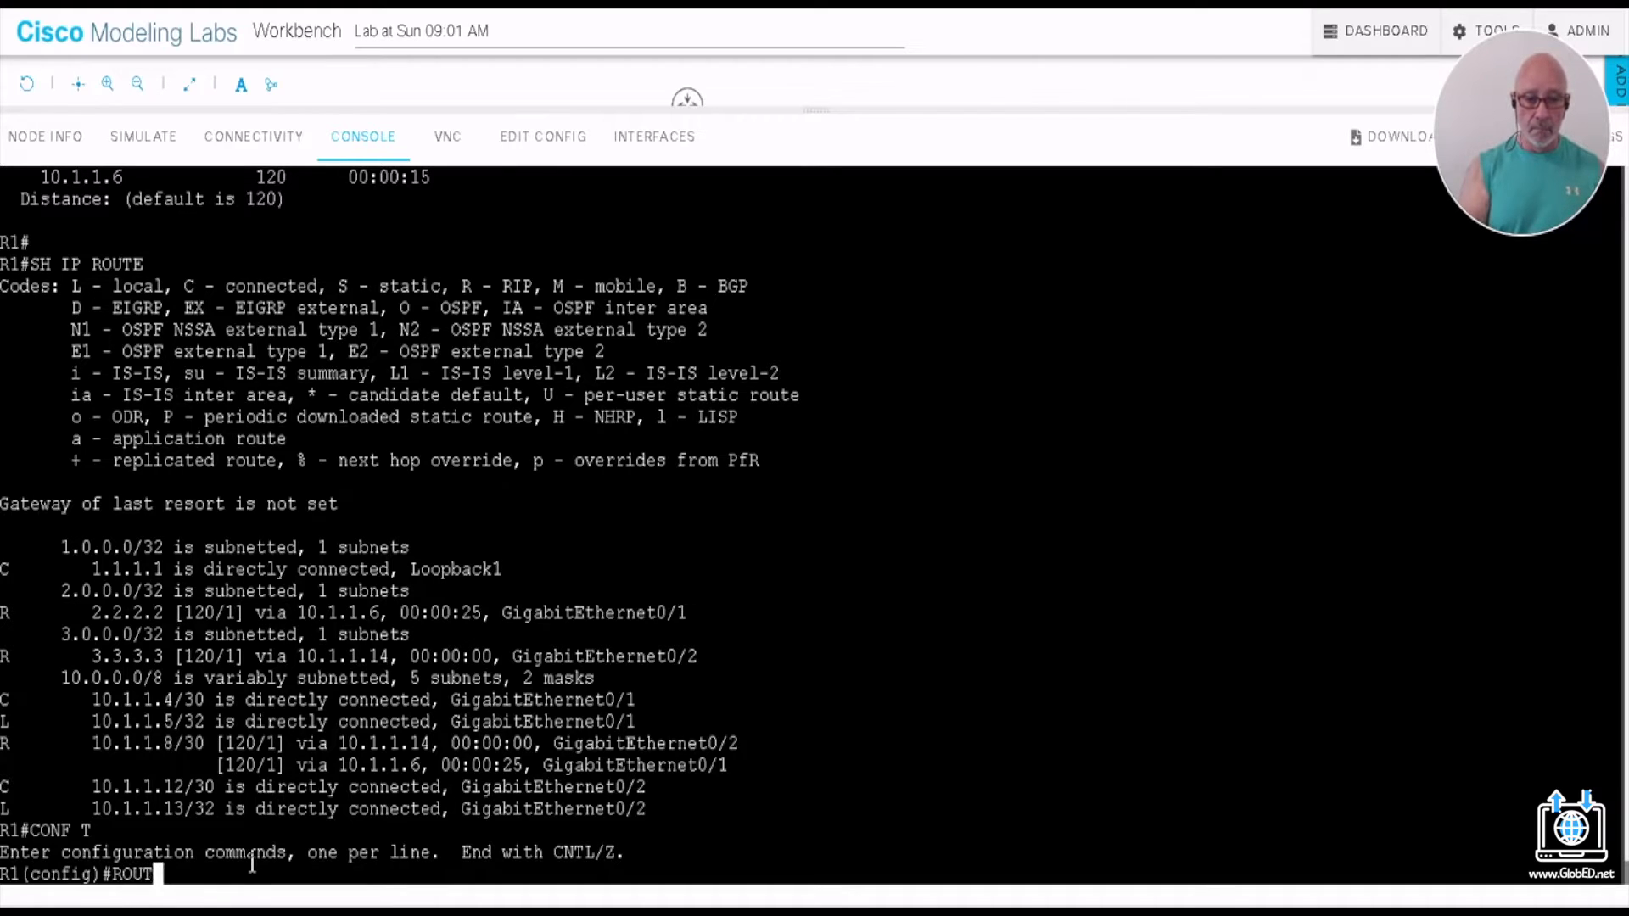
{"action": "type", "text": "ER RIO"}
{"action": "key", "text": "BackSpace"}
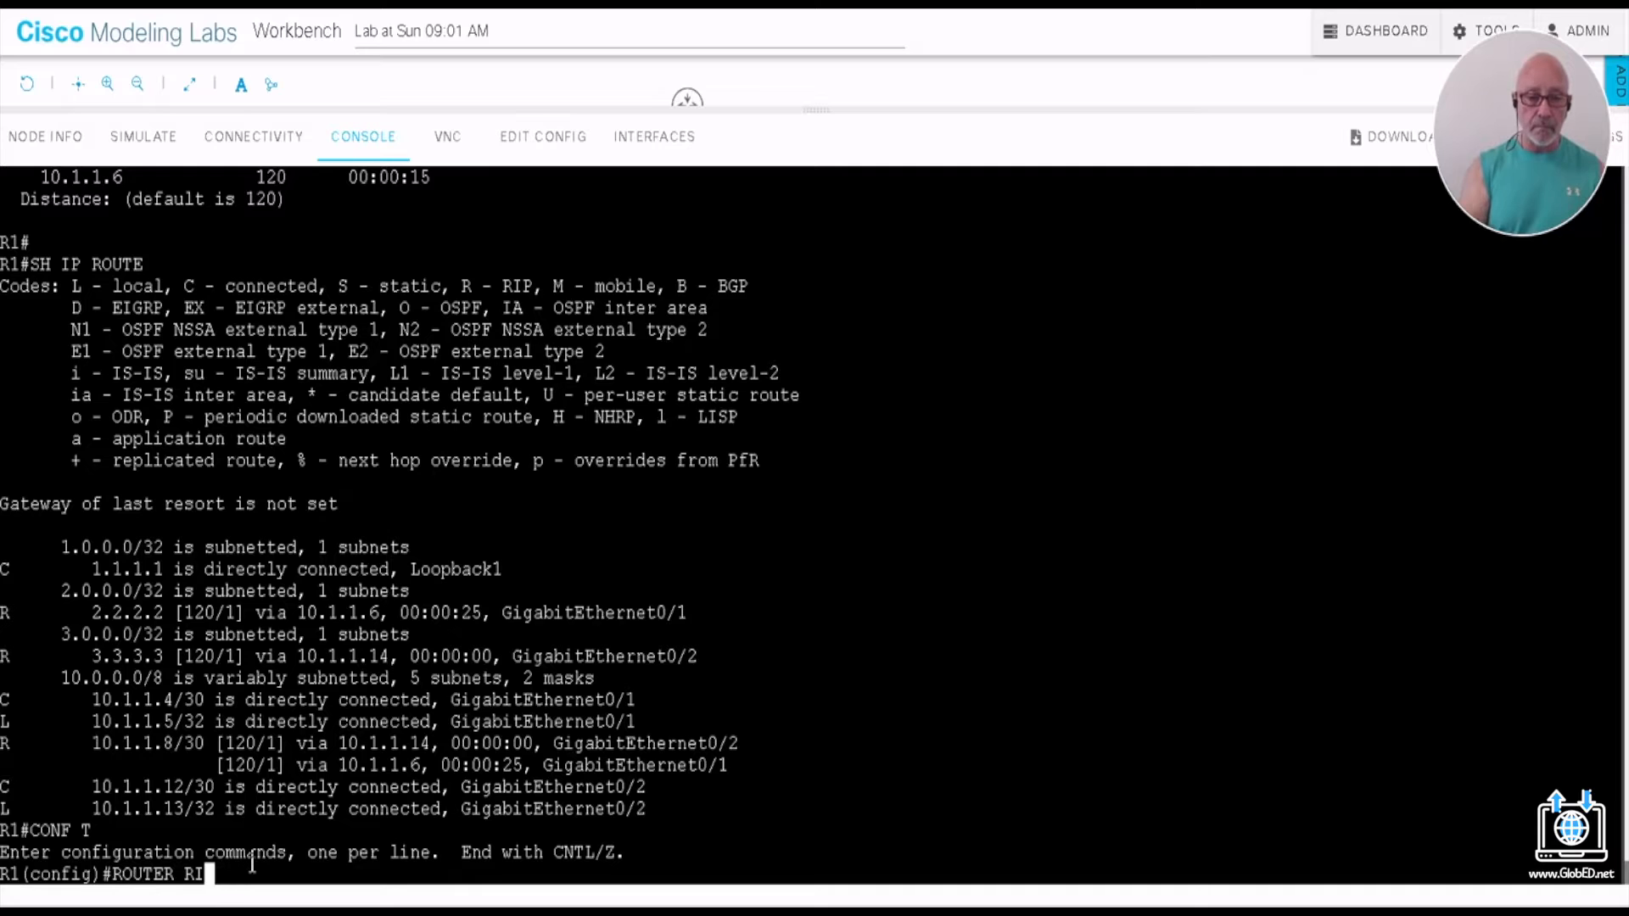
{"action": "type", "text": "P"}
{"action": "key", "text": "Return"}
{"action": "type", "text": "VER 2"}
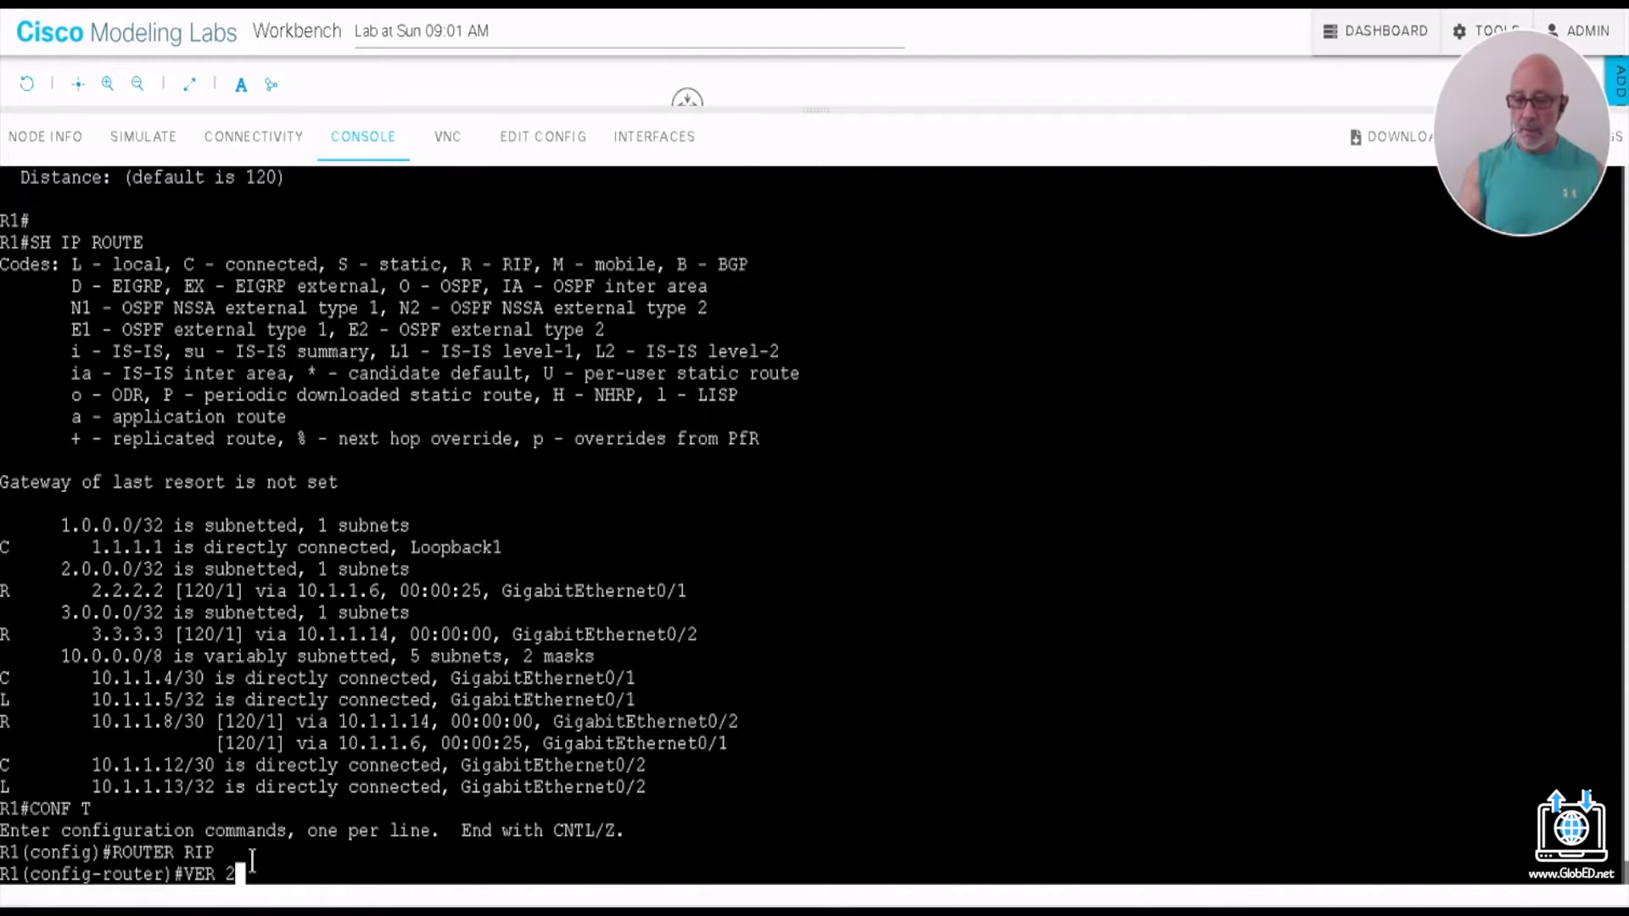
{"action": "key", "text": "Return"}
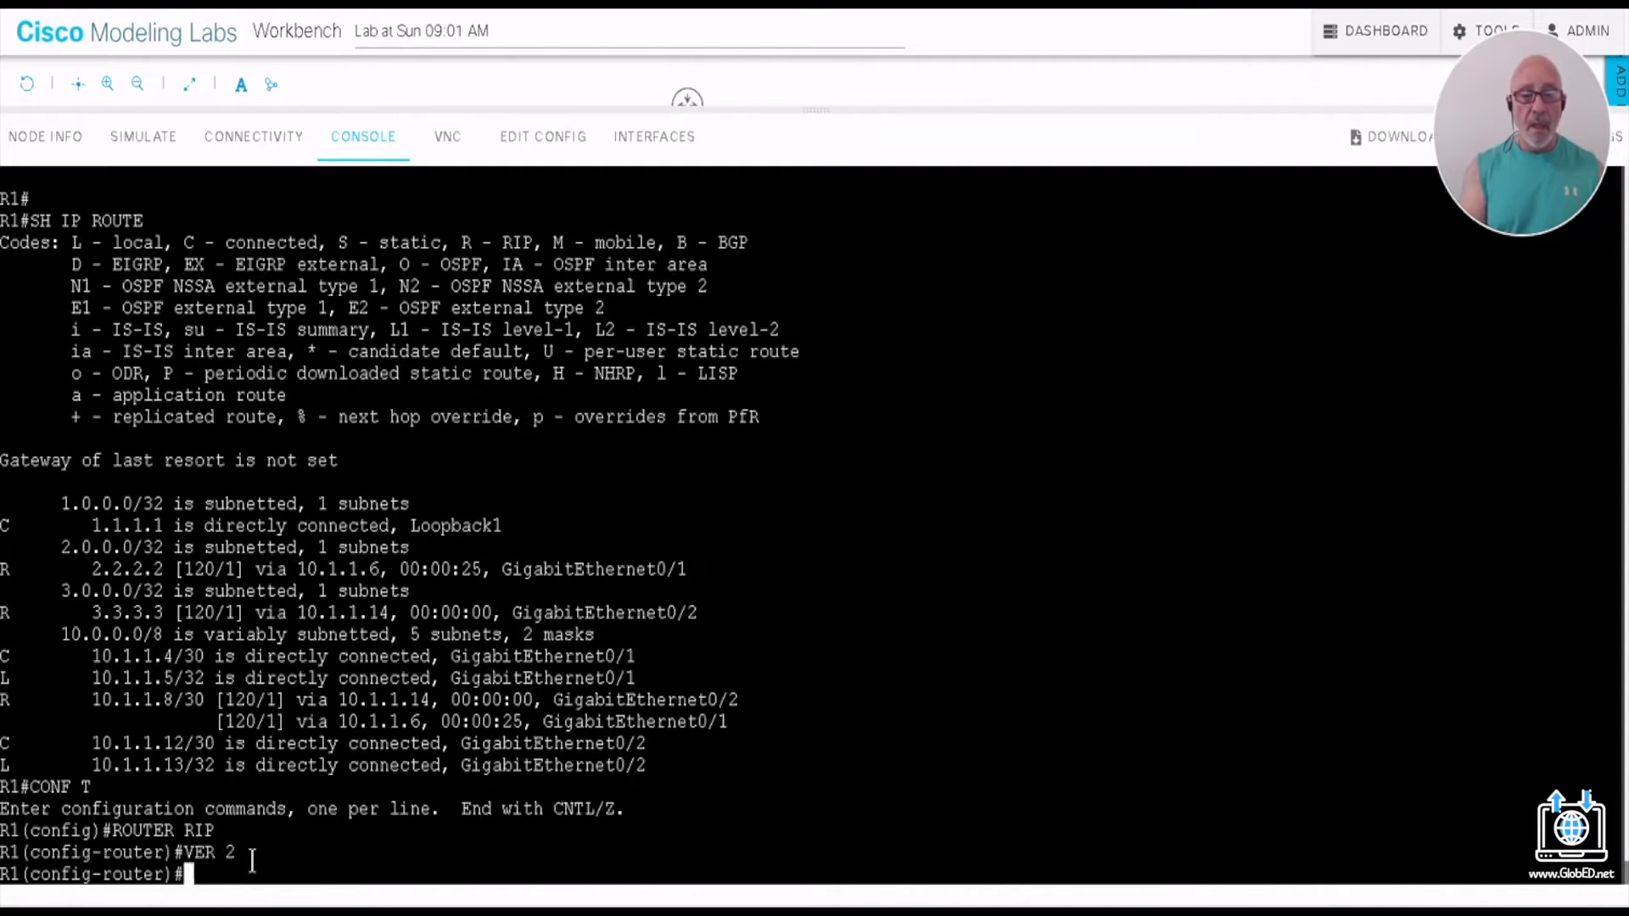
Step: Set loopback interface LO1 as passive for RIP on R1
{"action": "type", "text": "PA"}
{"action": "key", "text": "Tab"}
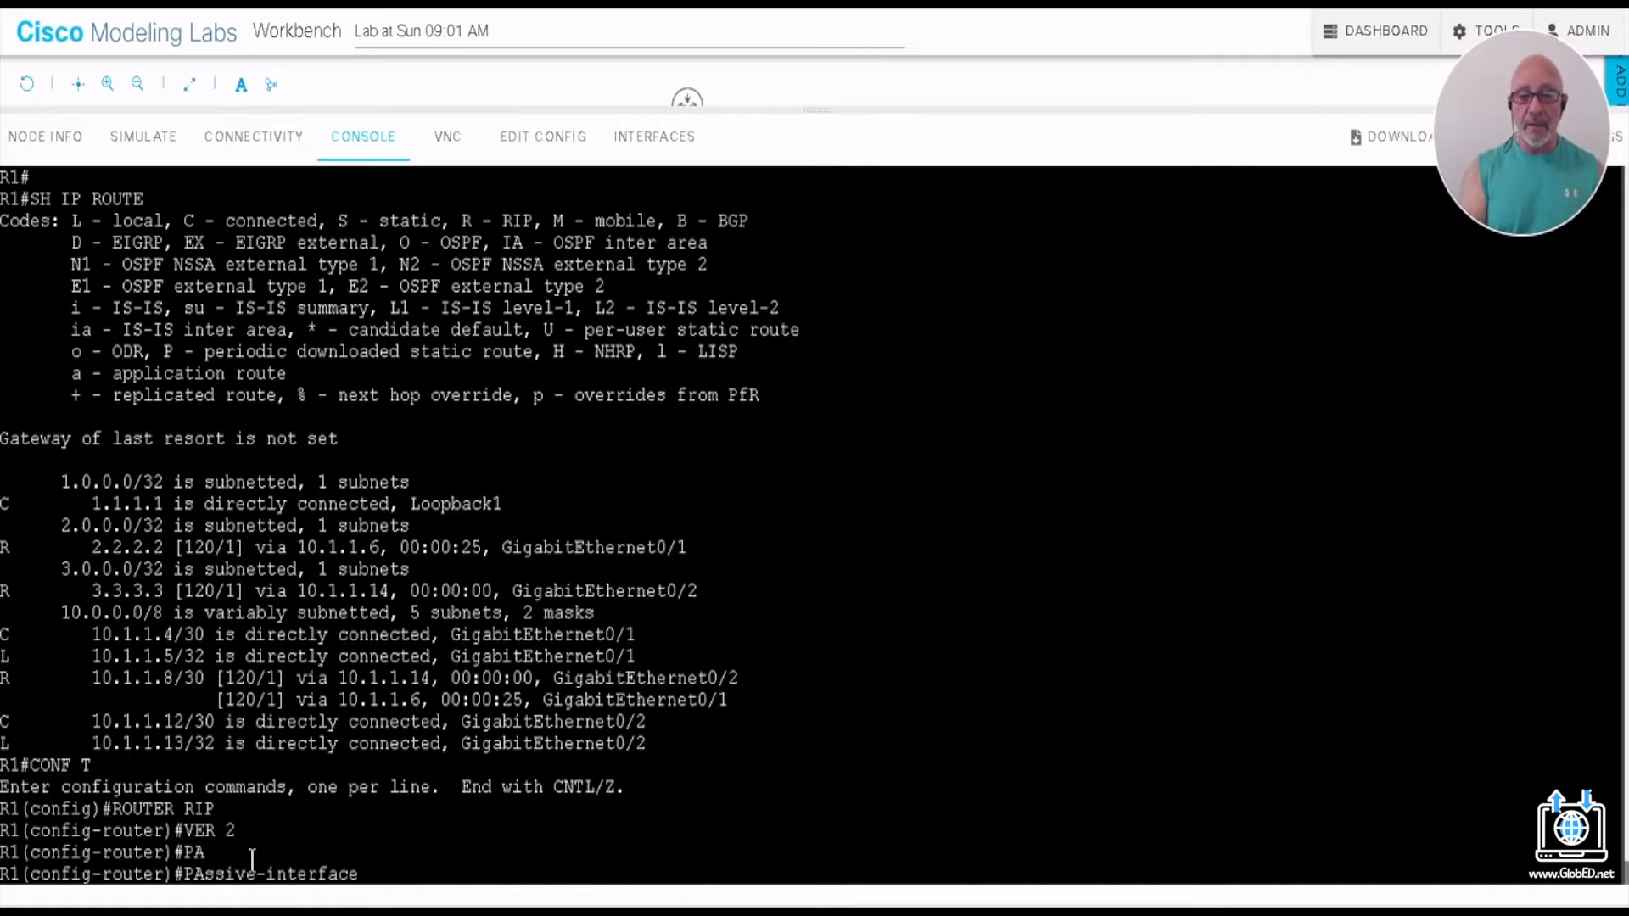
{"action": "type", "text": "LO1"}
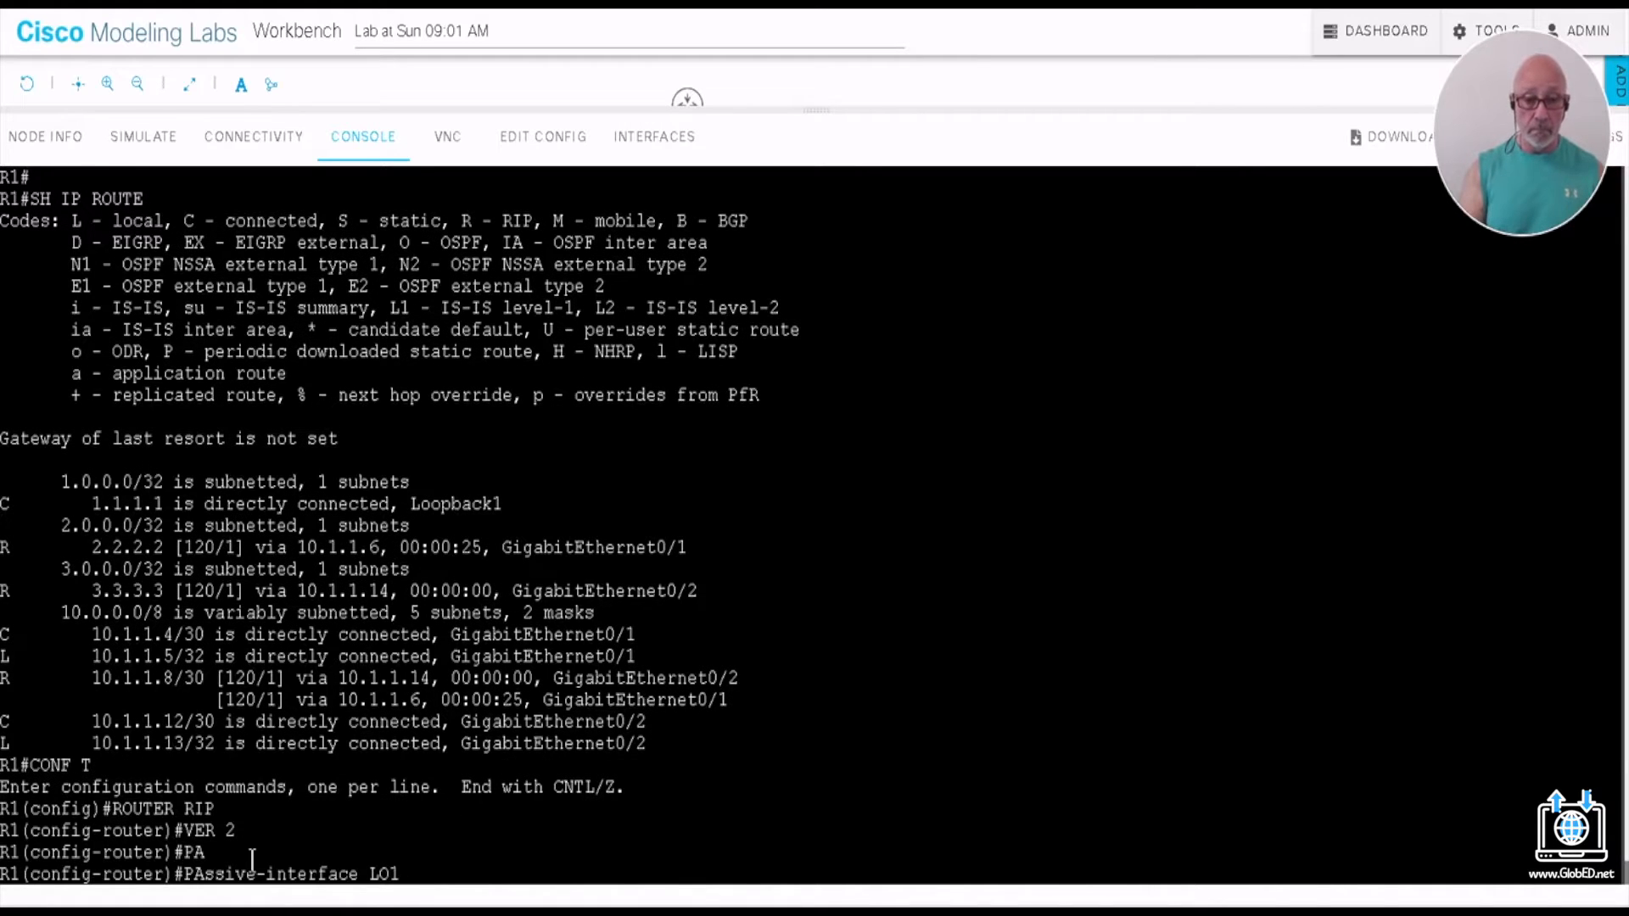
{"action": "key", "text": "Return"}
Step: Save R1's running configuration with the added loopback setting using DO WR
{"action": "type", "text": "DOW R"}
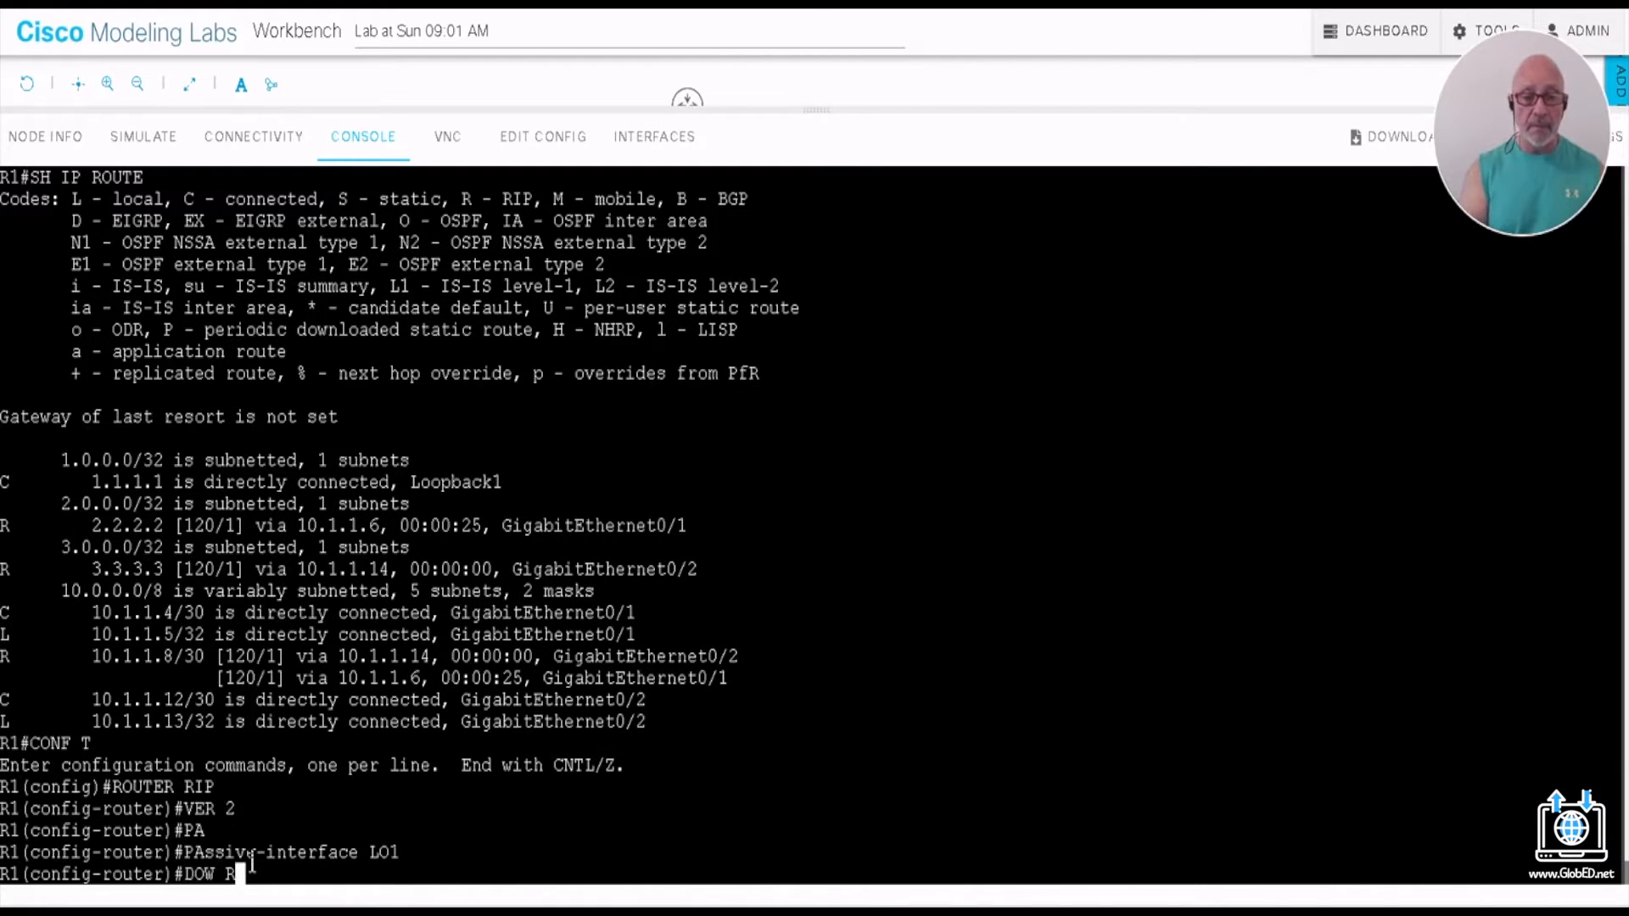
{"action": "key", "text": "BackSpace"}
{"action": "key", "text": "BackSpace"}
{"action": "key", "text": "BackSpace"}
{"action": "type", "text": "WR"}
{"action": "key", "text": "Return"}
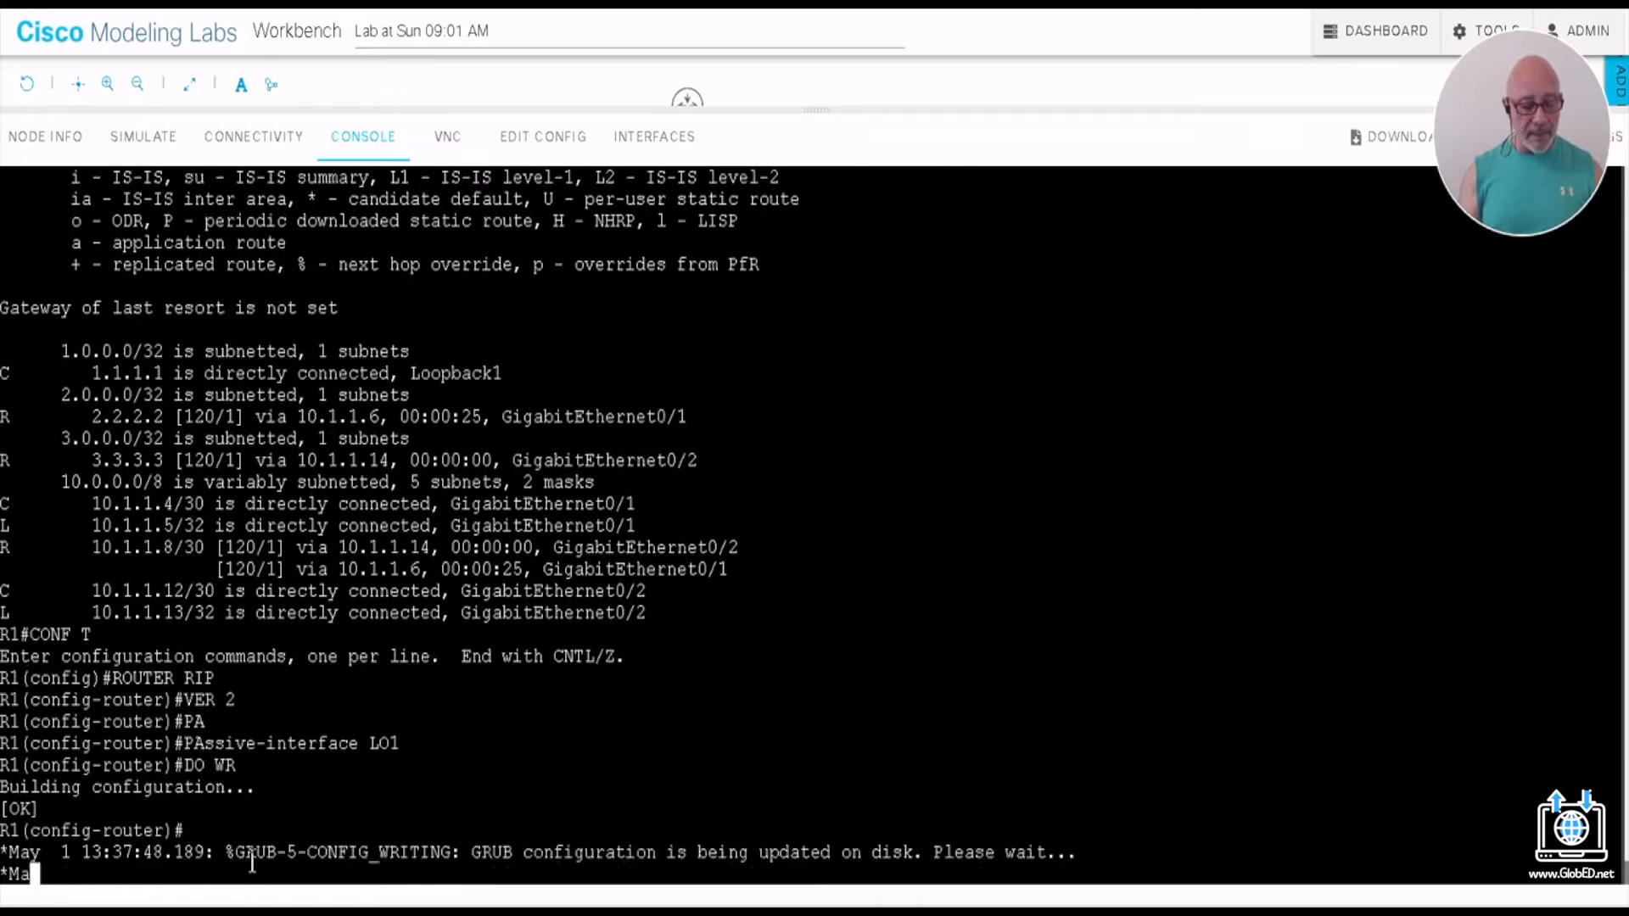
Step: Leave router configuration for privileged EXEC mode and fill the console with blank prompt lines
{"action": "key", "text": "ctrl+z"}
{"action": "key", "text": "Return"}
{"action": "key", "text": "Return"}
{"action": "key", "text": "Return"}
{"action": "key", "text": "Return"}
{"action": "key", "text": "Return"}
{"action": "key", "text": "Return"}
{"action": "key", "text": "Return"}
{"action": "key", "text": "Return"}
{"action": "key", "text": "Return"}
{"action": "key", "text": "Return"}
{"action": "key", "text": "Return"}
{"action": "key", "text": "Return"}
{"action": "key", "text": "Return"}
{"action": "key", "text": "Return"}
{"action": "key", "text": "Return"}
{"action": "key", "text": "Return"}
{"action": "key", "text": "Return"}
{"action": "key", "text": "Return"}
{"action": "key", "text": "Return"}
{"action": "key", "text": "Return"}
{"action": "key", "text": "Return"}
{"action": "key", "text": "Return"}
{"action": "key", "text": "Return"}
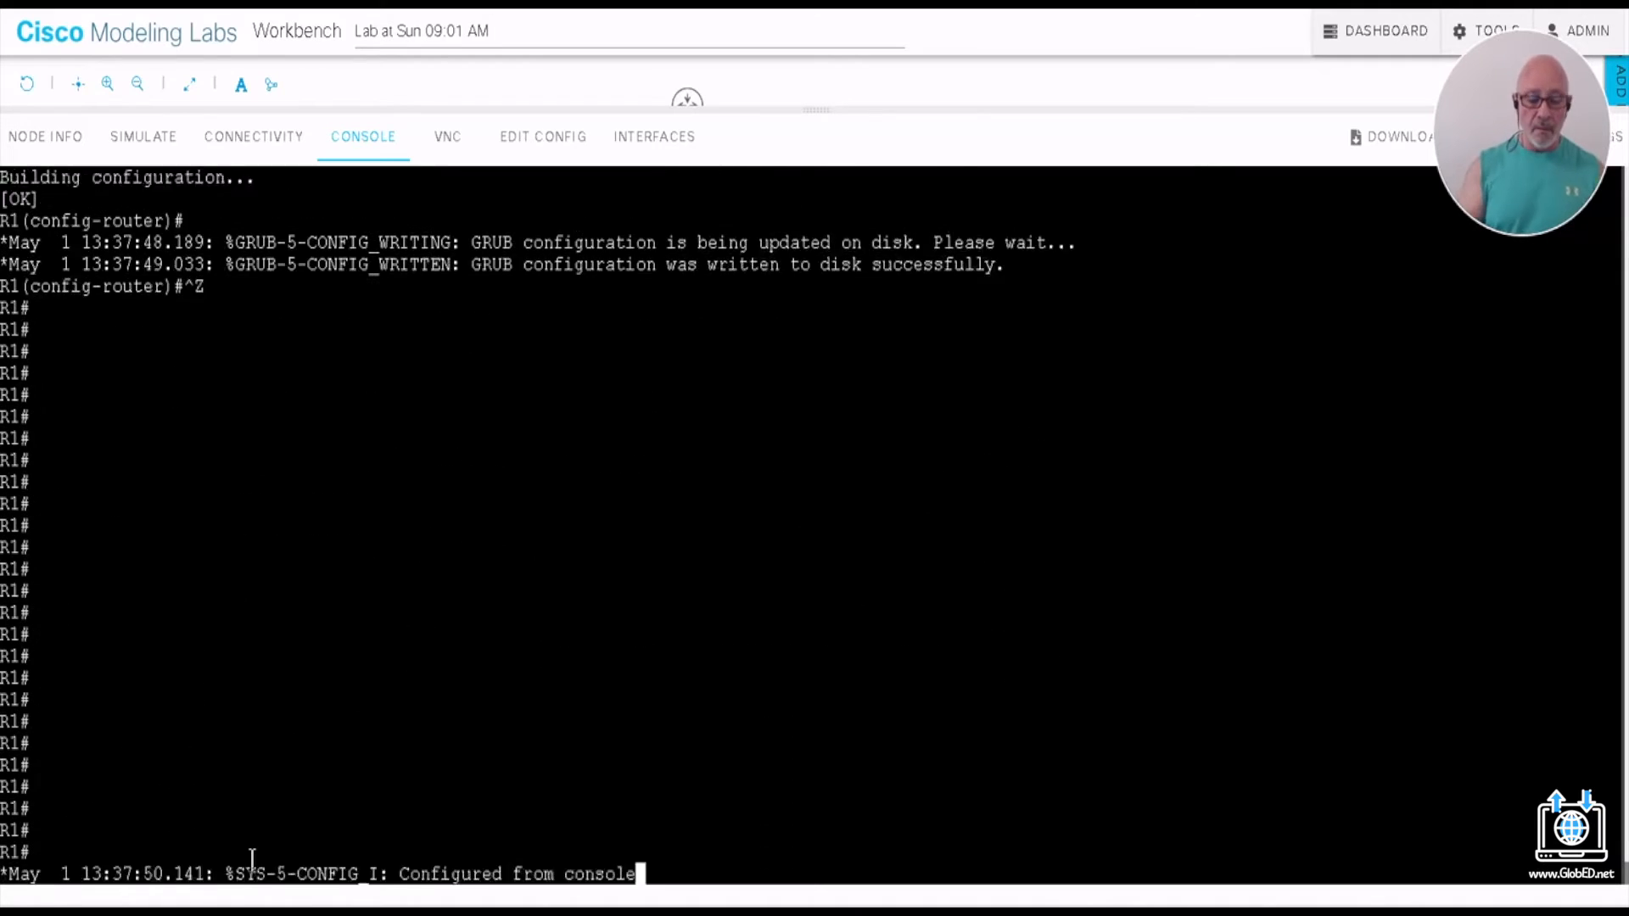
Step: Display R1's IP protocols again with SH IP PROTOCOLS and page through the RIP section to the end, checking its passive interfaces
{"action": "type", "text": "SH "}
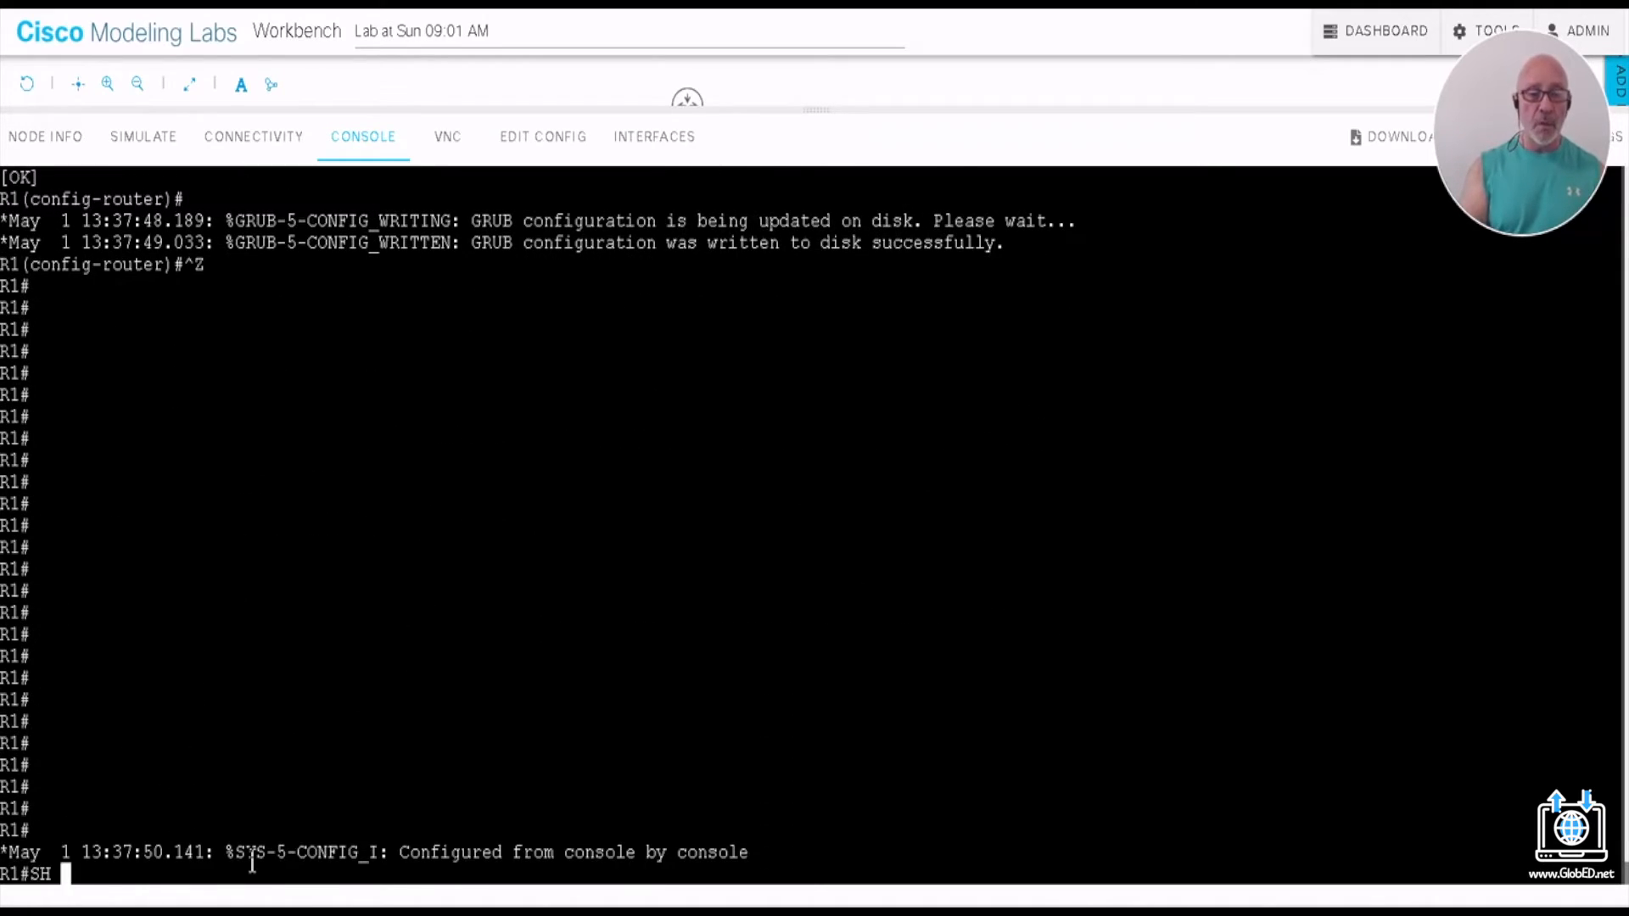
{"action": "type", "text": "IP PROTOCOLS"}
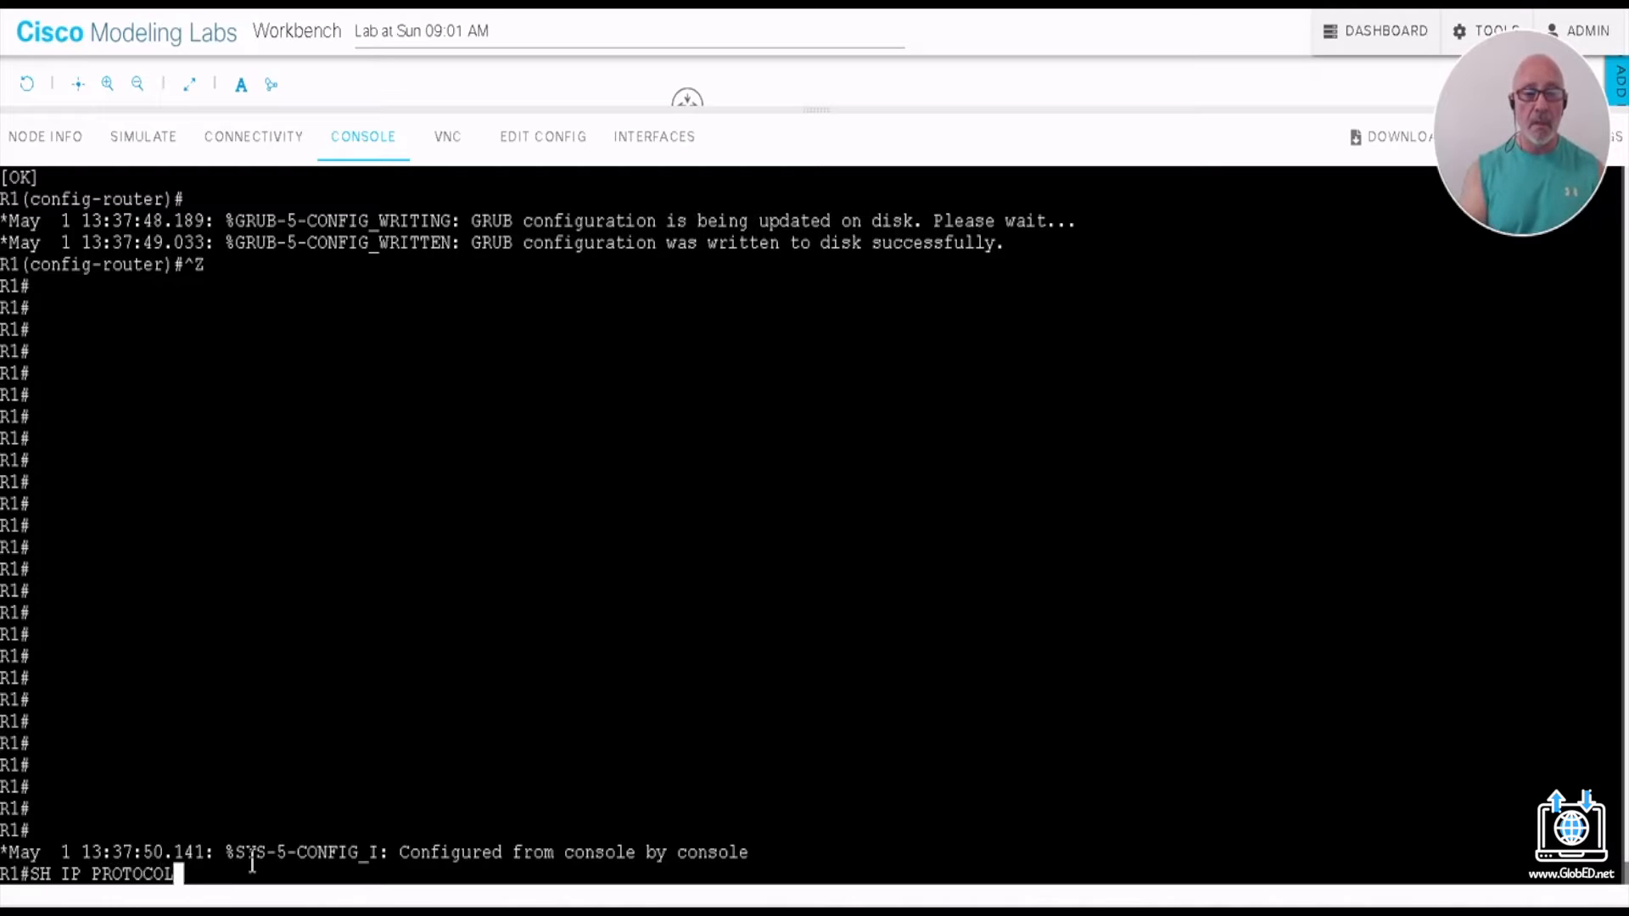
{"action": "key", "text": "Return"}
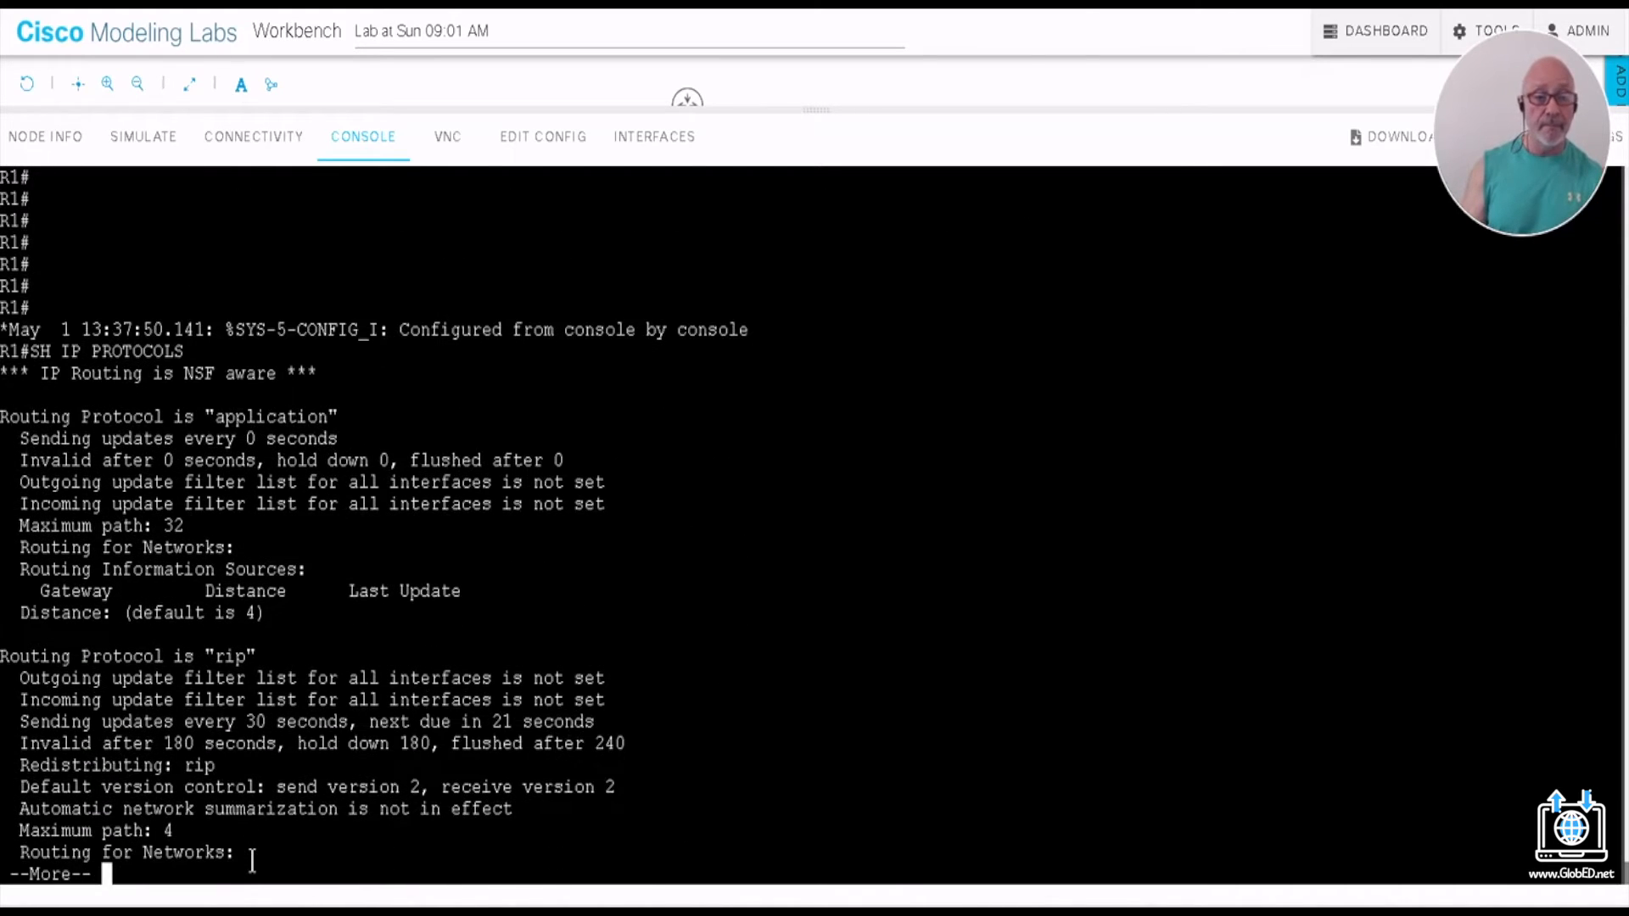
{"action": "key", "text": "Return"}
{"action": "key", "text": "Return"}
{"action": "key", "text": "Return"}
{"action": "key", "text": "Return"}
{"action": "key", "text": "Return"}
{"action": "key", "text": "Return"}
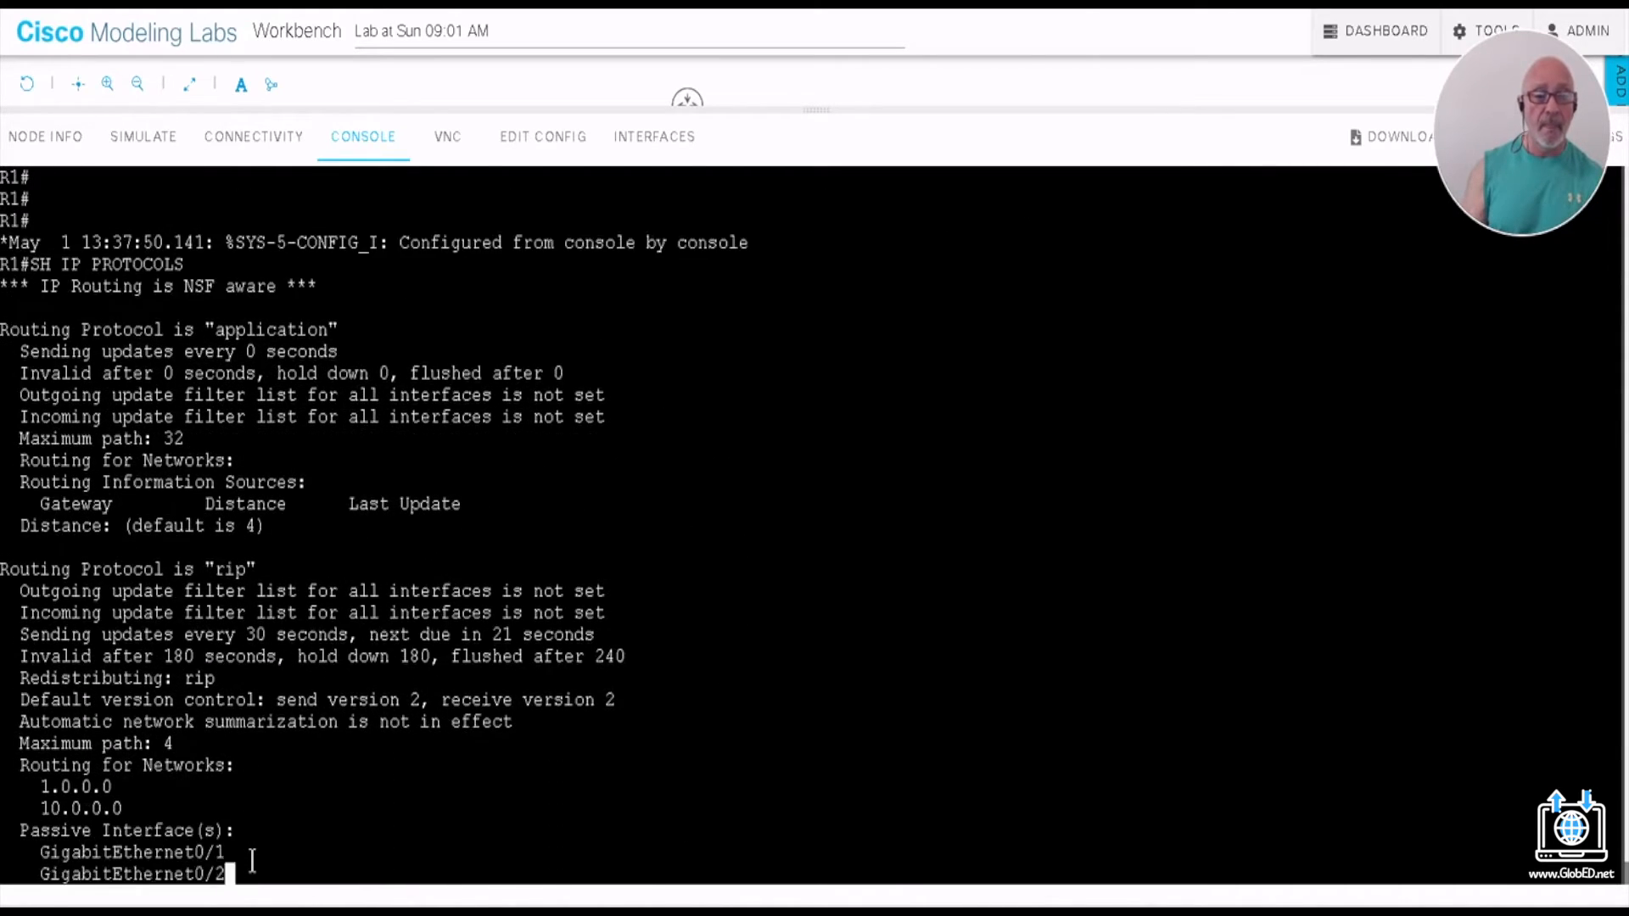
{"action": "key", "text": "Return"}
{"action": "key", "text": "Return"}
{"action": "key", "text": "Return"}
{"action": "key", "text": "Return"}
{"action": "key", "text": "Return"}
{"action": "key", "text": "Return"}
{"action": "key", "text": "Return"}
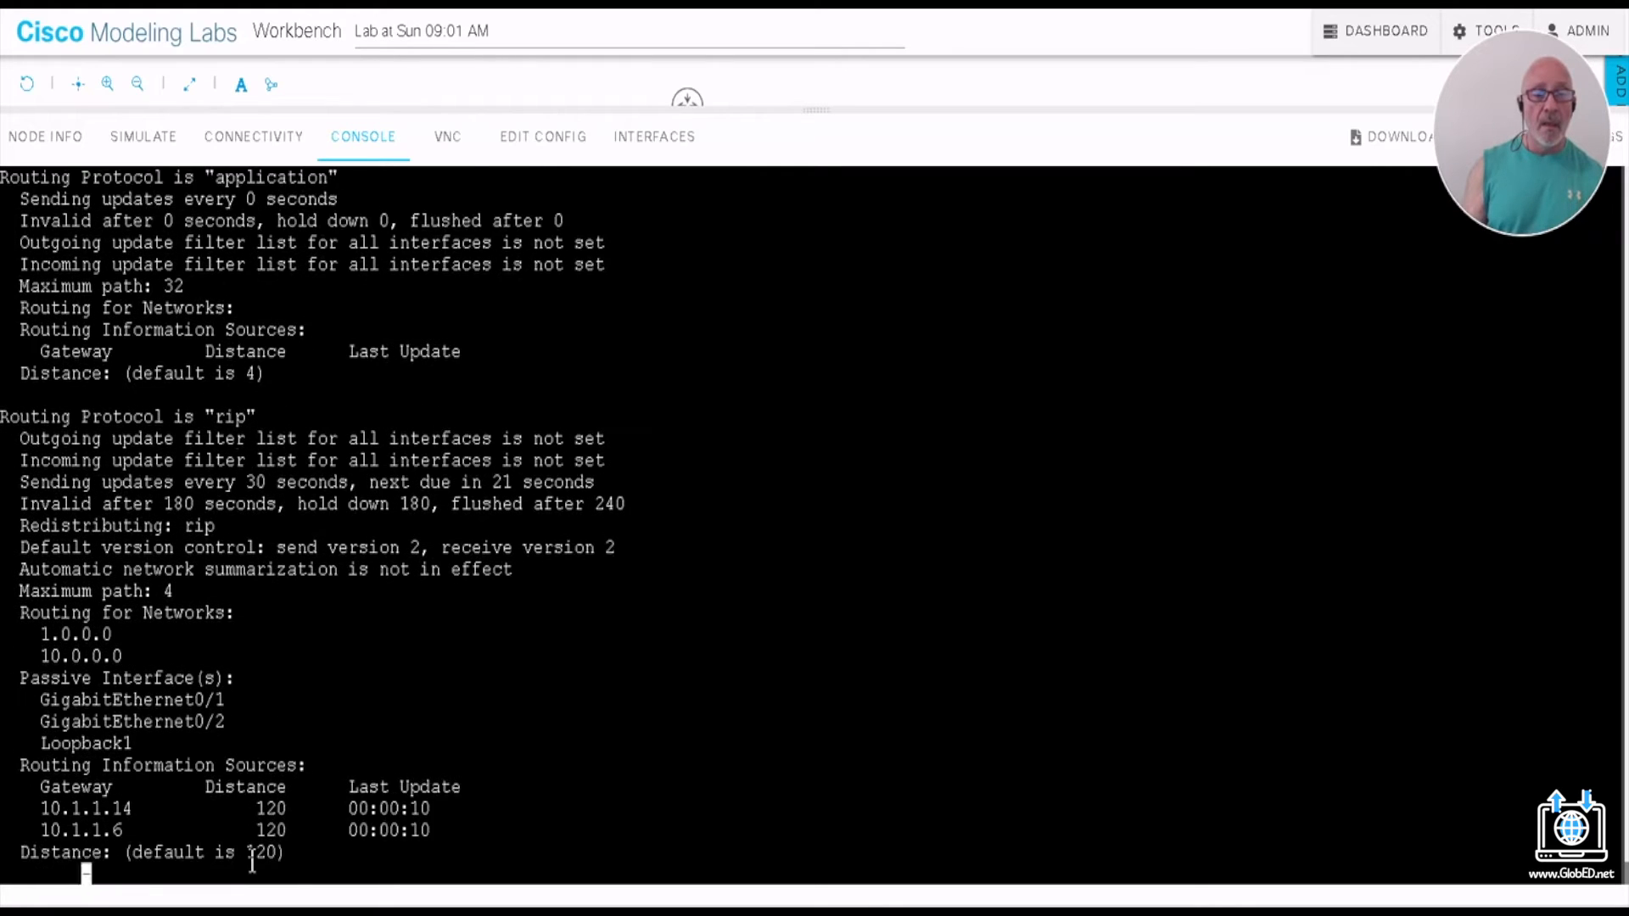
{"action": "key", "text": "Return"}
{"action": "key", "text": "Return"}
{"action": "key", "text": "Return"}
{"action": "key", "text": "Return"}
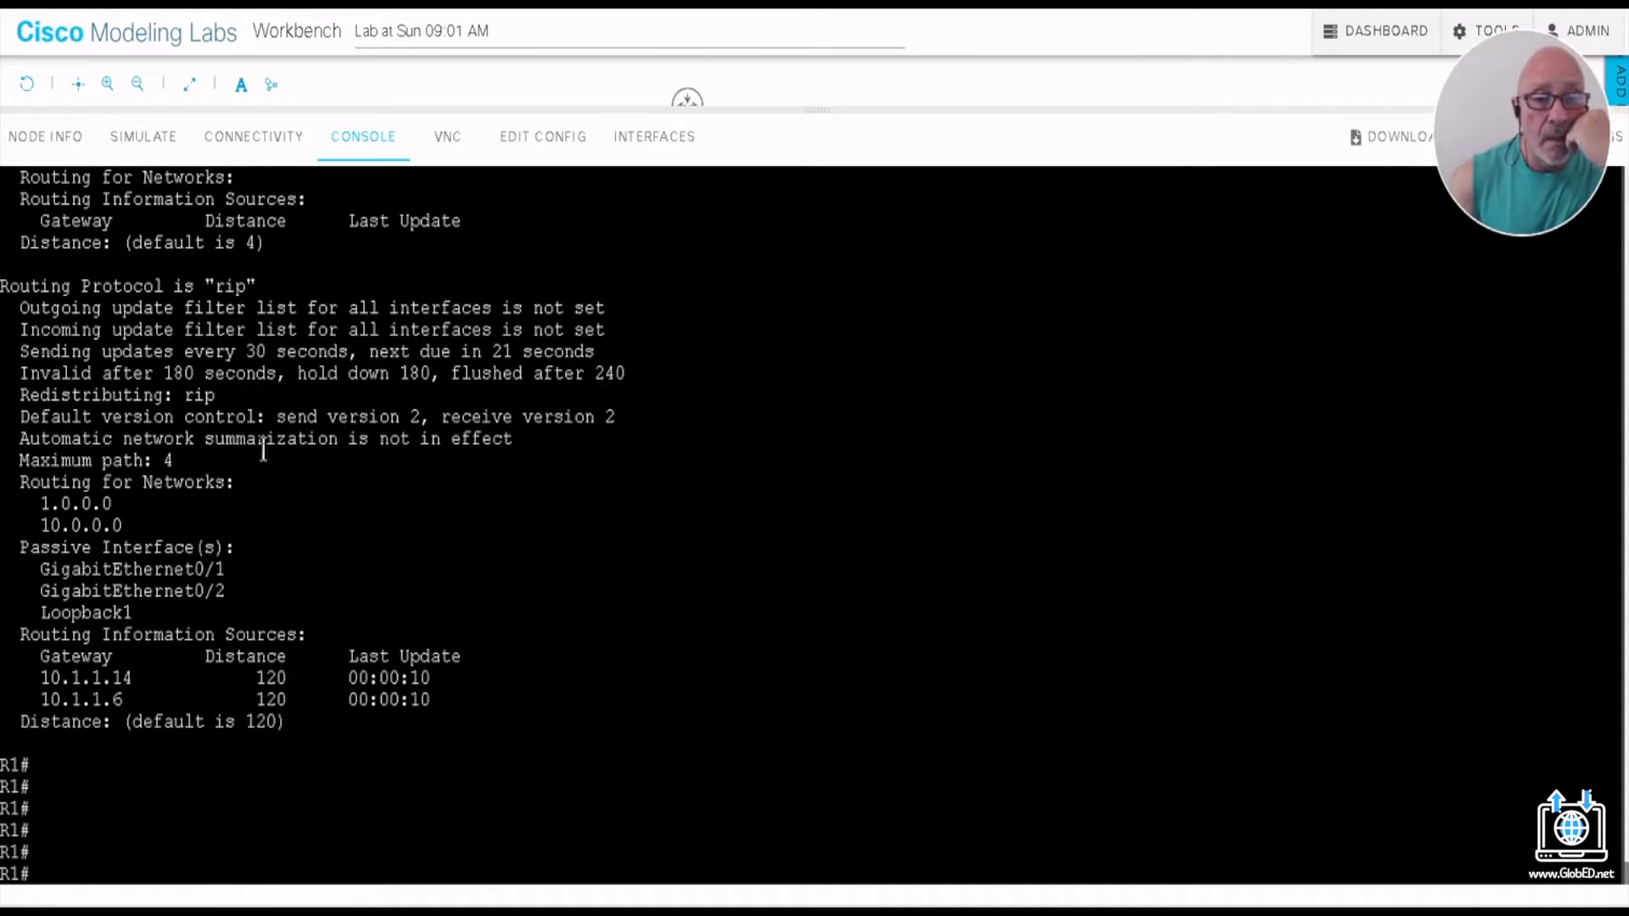
Step: Highlight the automatic network summarization line and compare the RIP section with the protocol output from before the loopback change
{"action": "left_click_drag", "start_coordinate": [19, 437], "coordinate": [522, 432]}
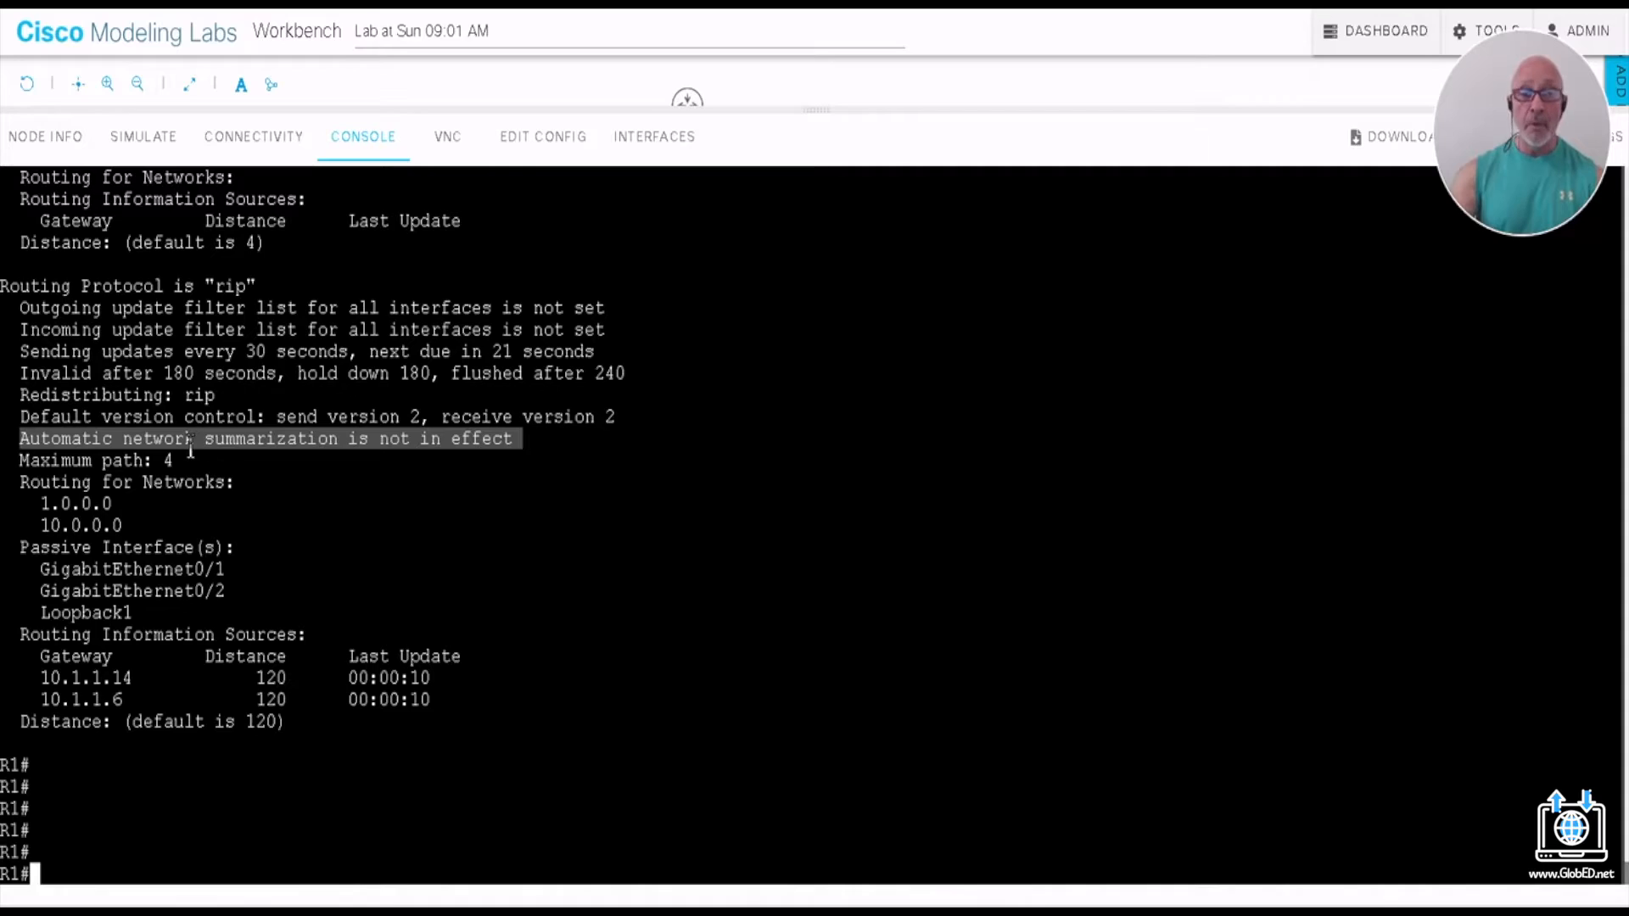
{"action": "scroll", "coordinate": [191, 450], "scroll_direction": "up", "scroll_amount": 15}
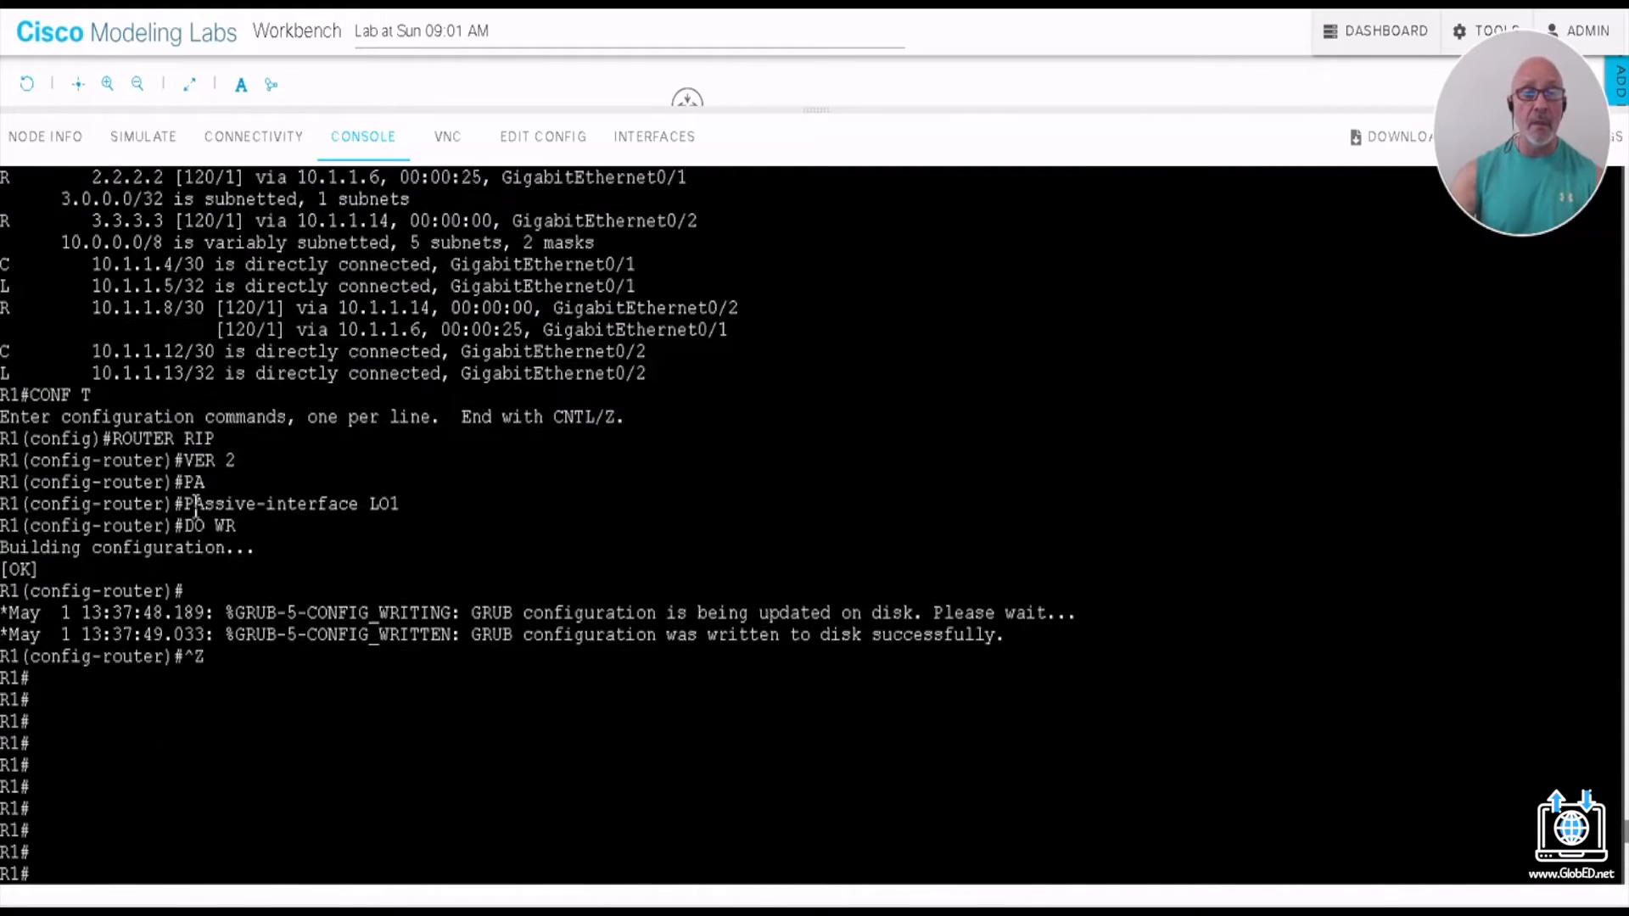
{"action": "scroll", "coordinate": [196, 506], "scroll_direction": "up", "scroll_amount": 3}
{"action": "scroll", "coordinate": [196, 506], "scroll_direction": "up", "scroll_amount": 9}
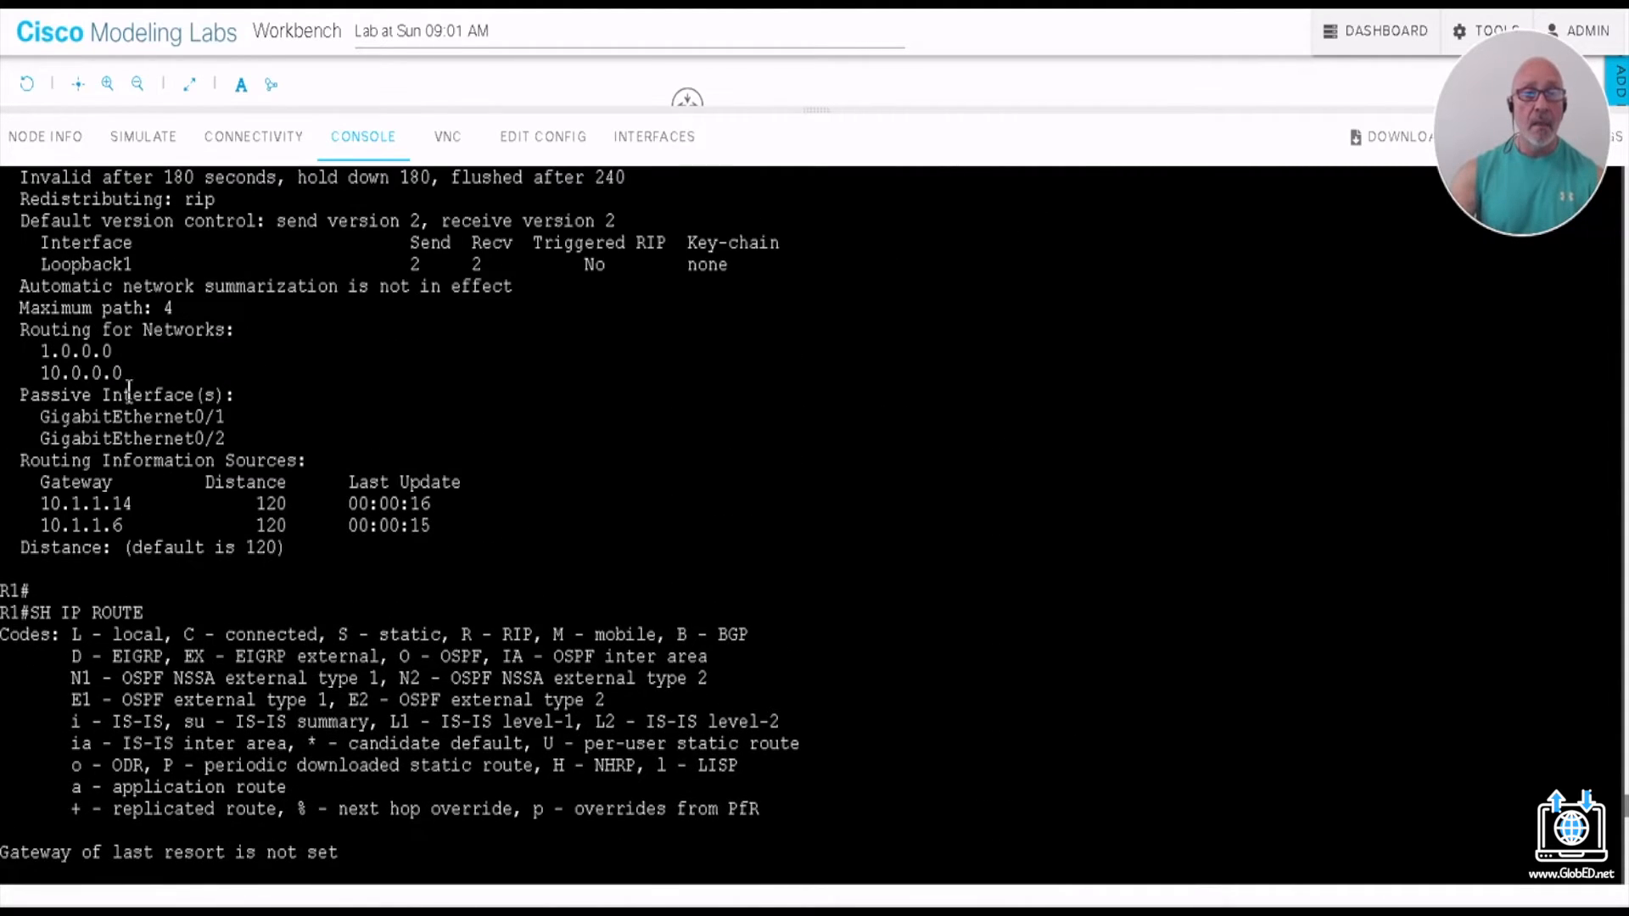
{"action": "scroll", "coordinate": [315, 355], "scroll_direction": "up", "scroll_amount": 2}
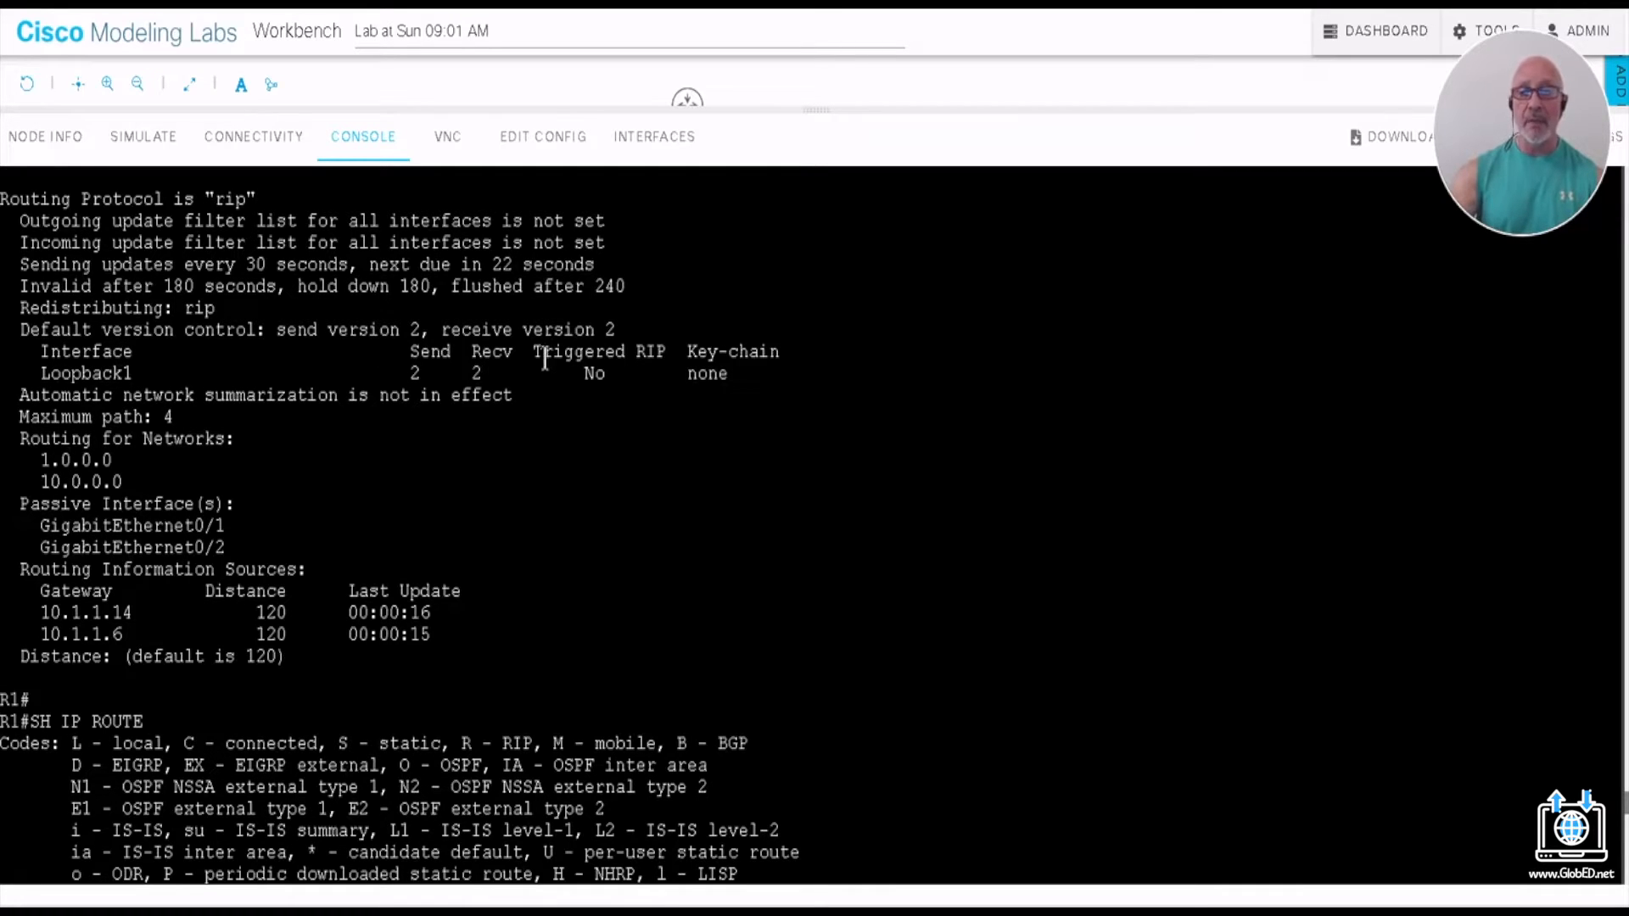
Step: Display R1's routing table to the end with SH IP ROUTE and highlight the 10.0.0.0/8 entry
{"action": "scroll", "coordinate": [175, 392], "scroll_direction": "down", "scroll_amount": 20}
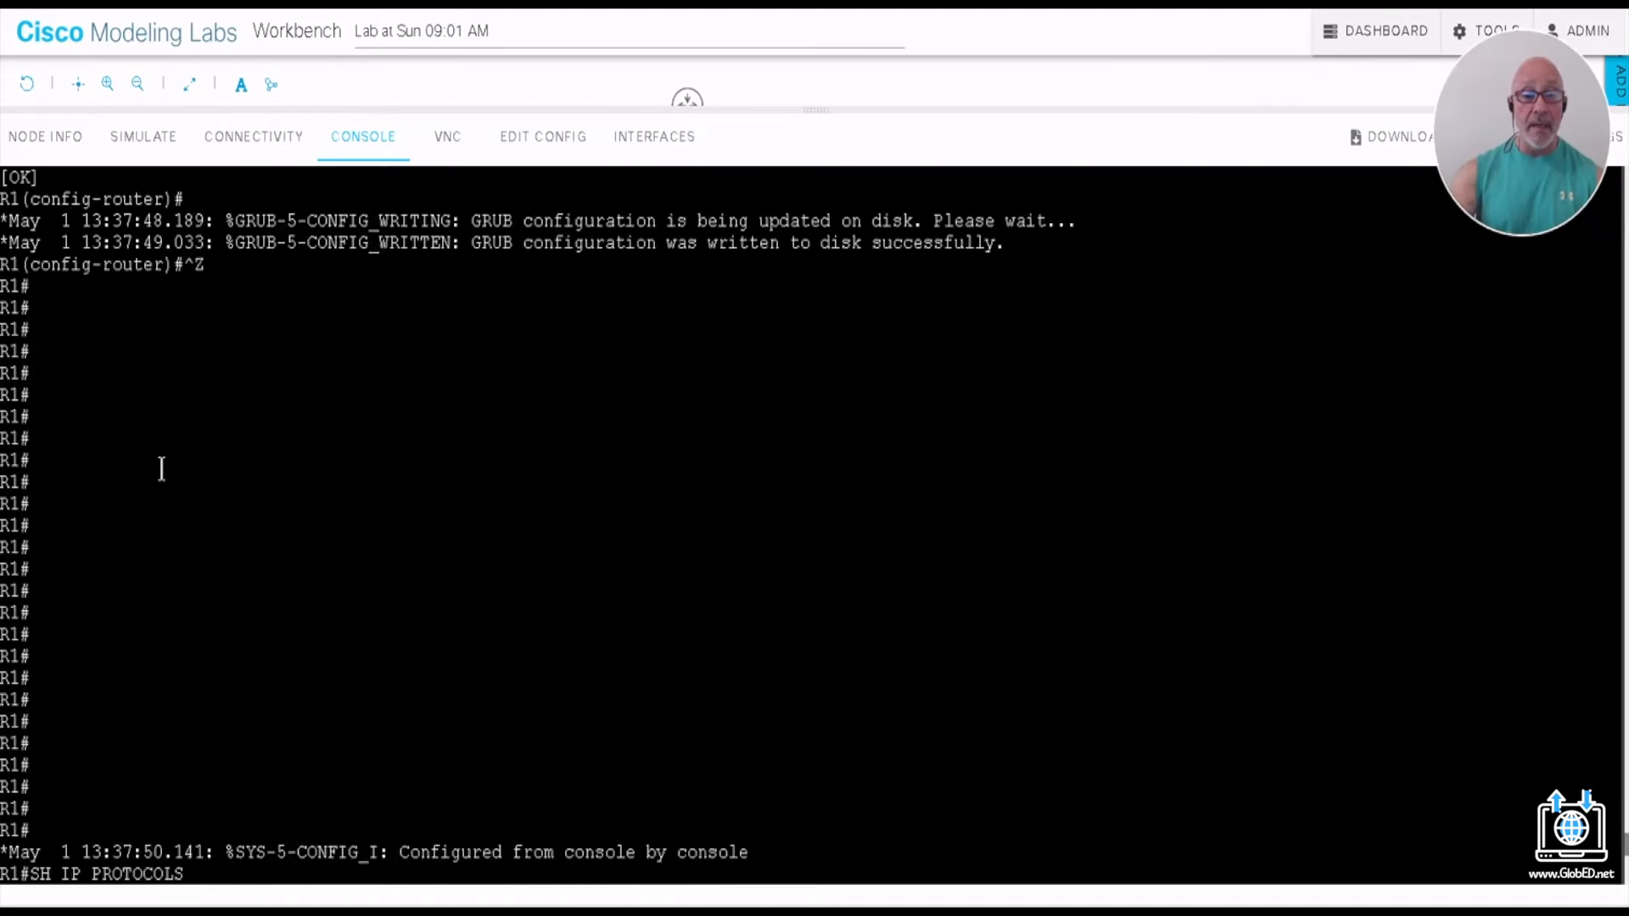
{"action": "scroll", "coordinate": [159, 518], "scroll_direction": "down", "scroll_amount": 3}
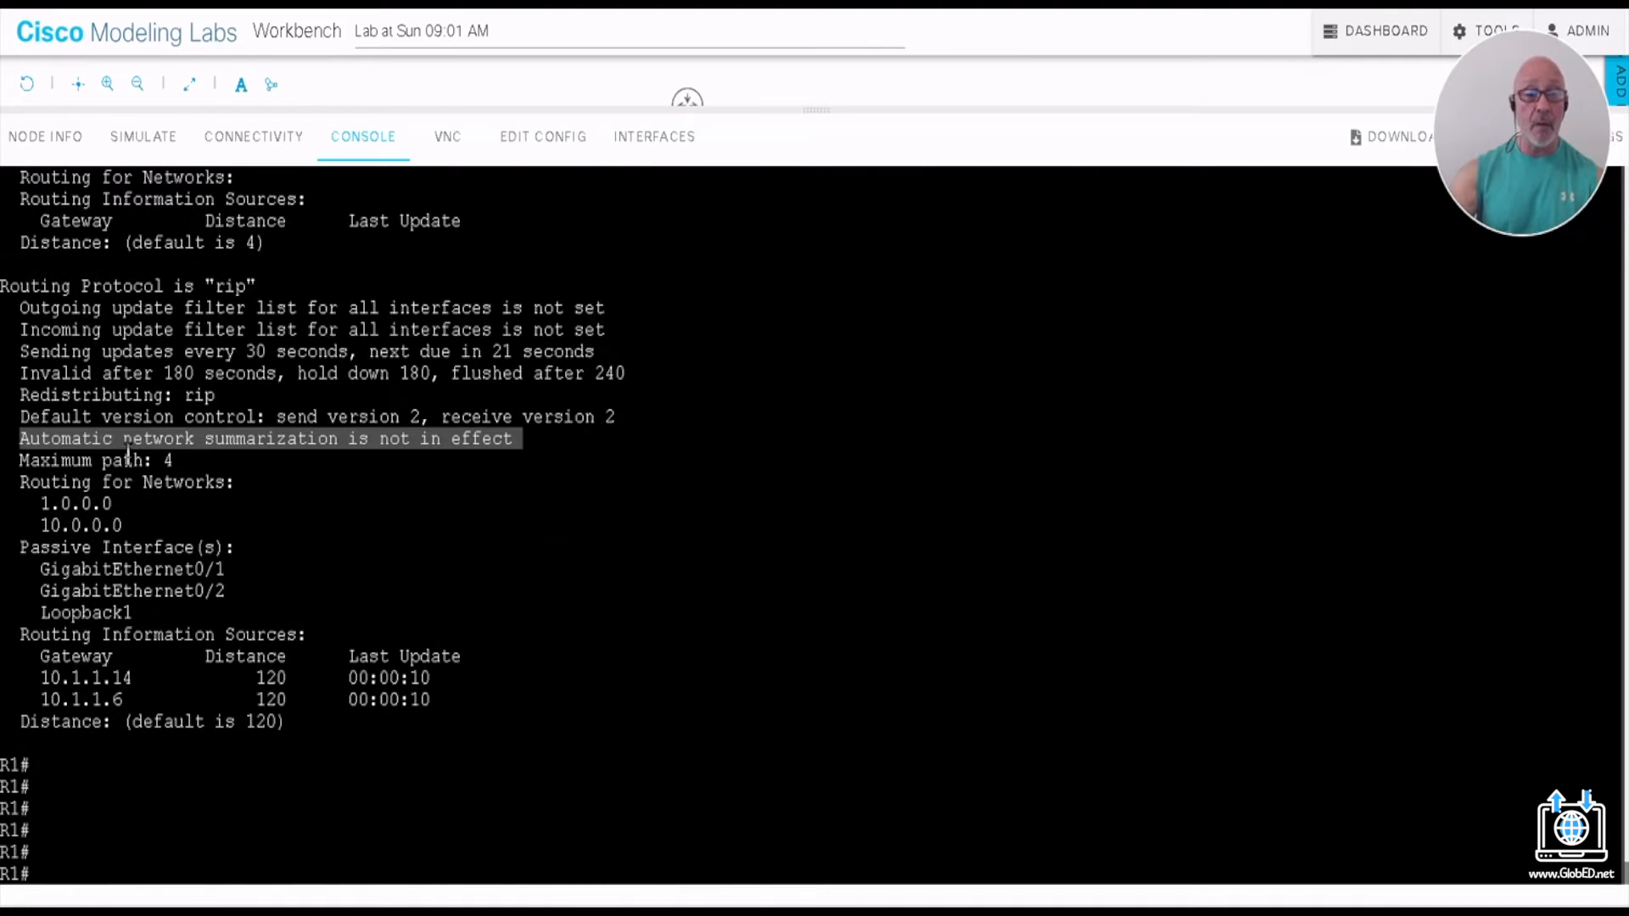
{"action": "left_click", "coordinate": [191, 845]}
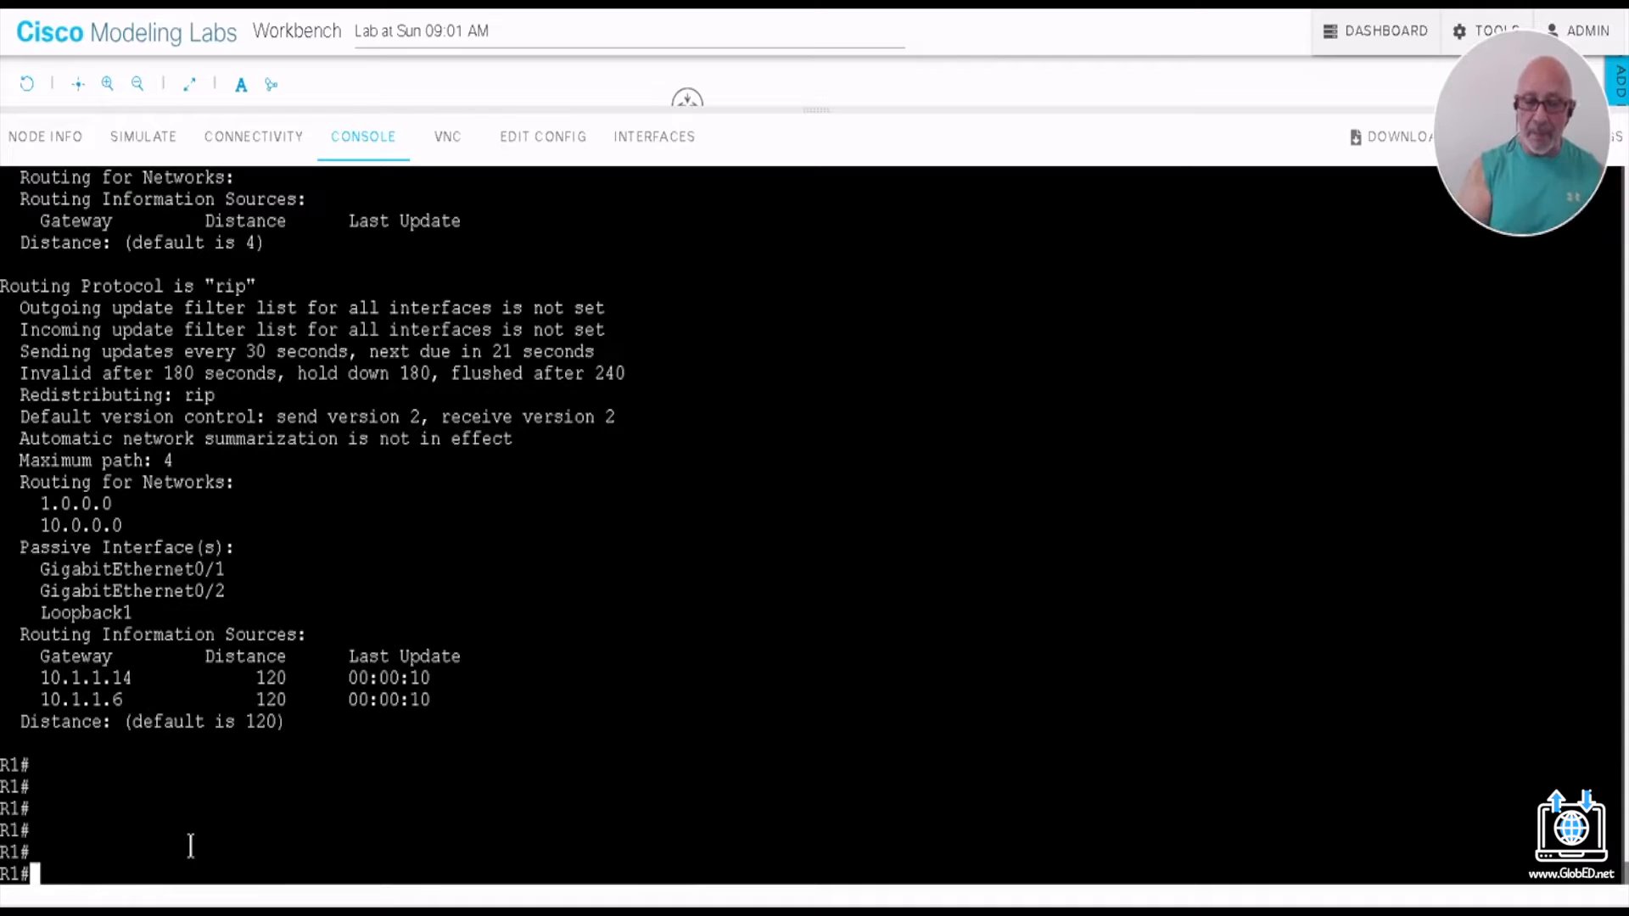
{"action": "type", "text": "SH IP ROUTE"}
{"action": "key", "text": "Return"}
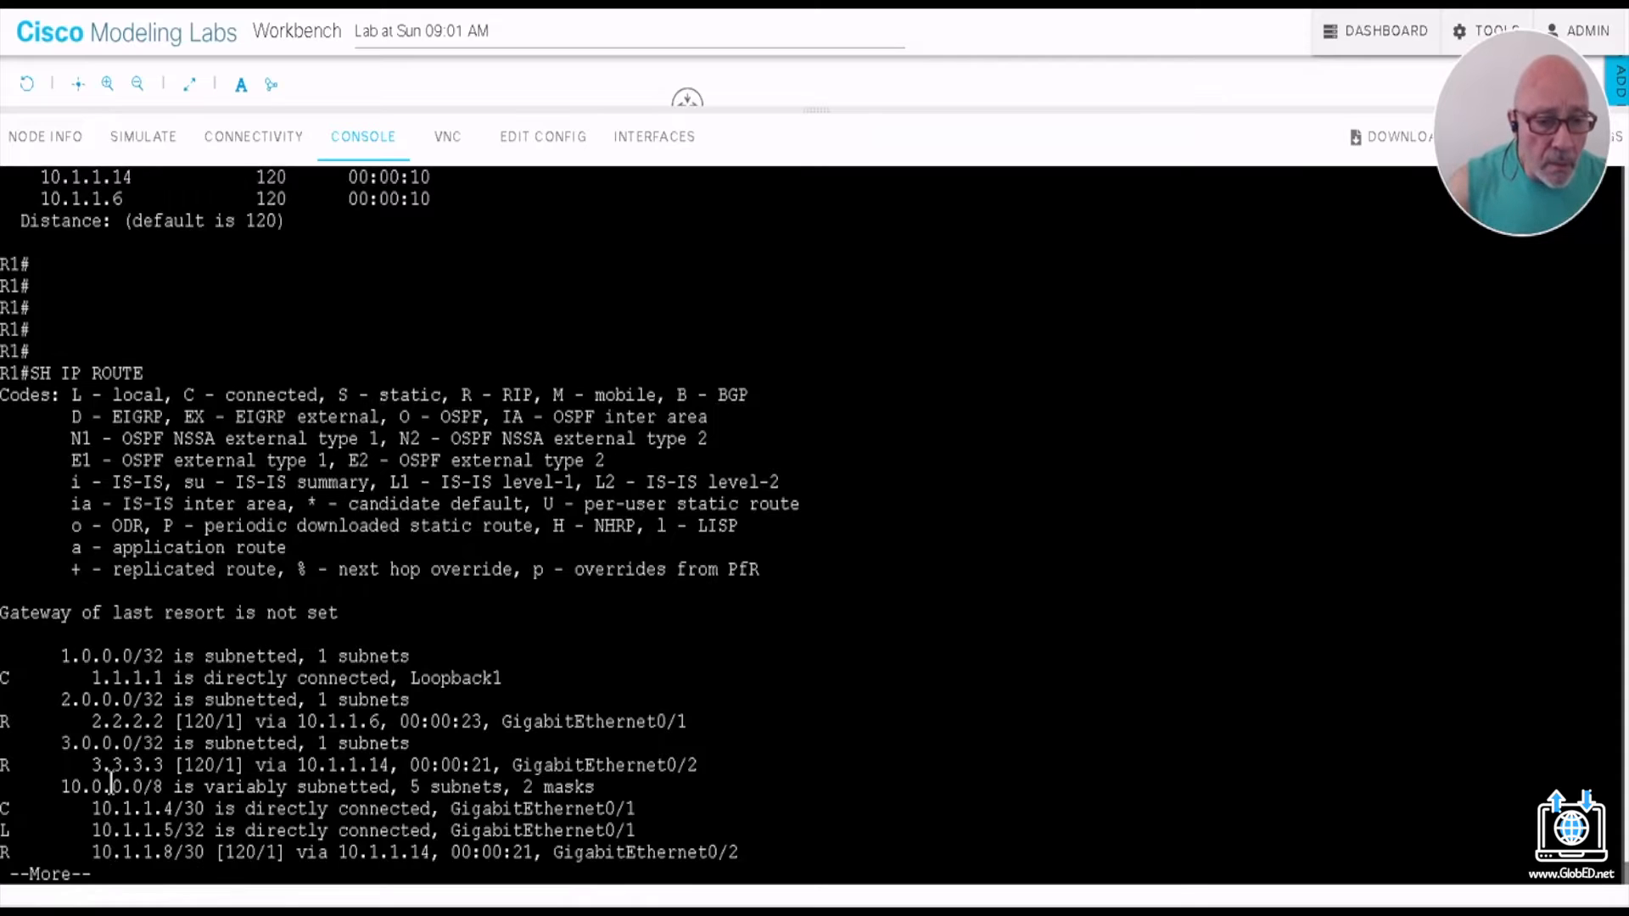
{"action": "key", "text": "space"}
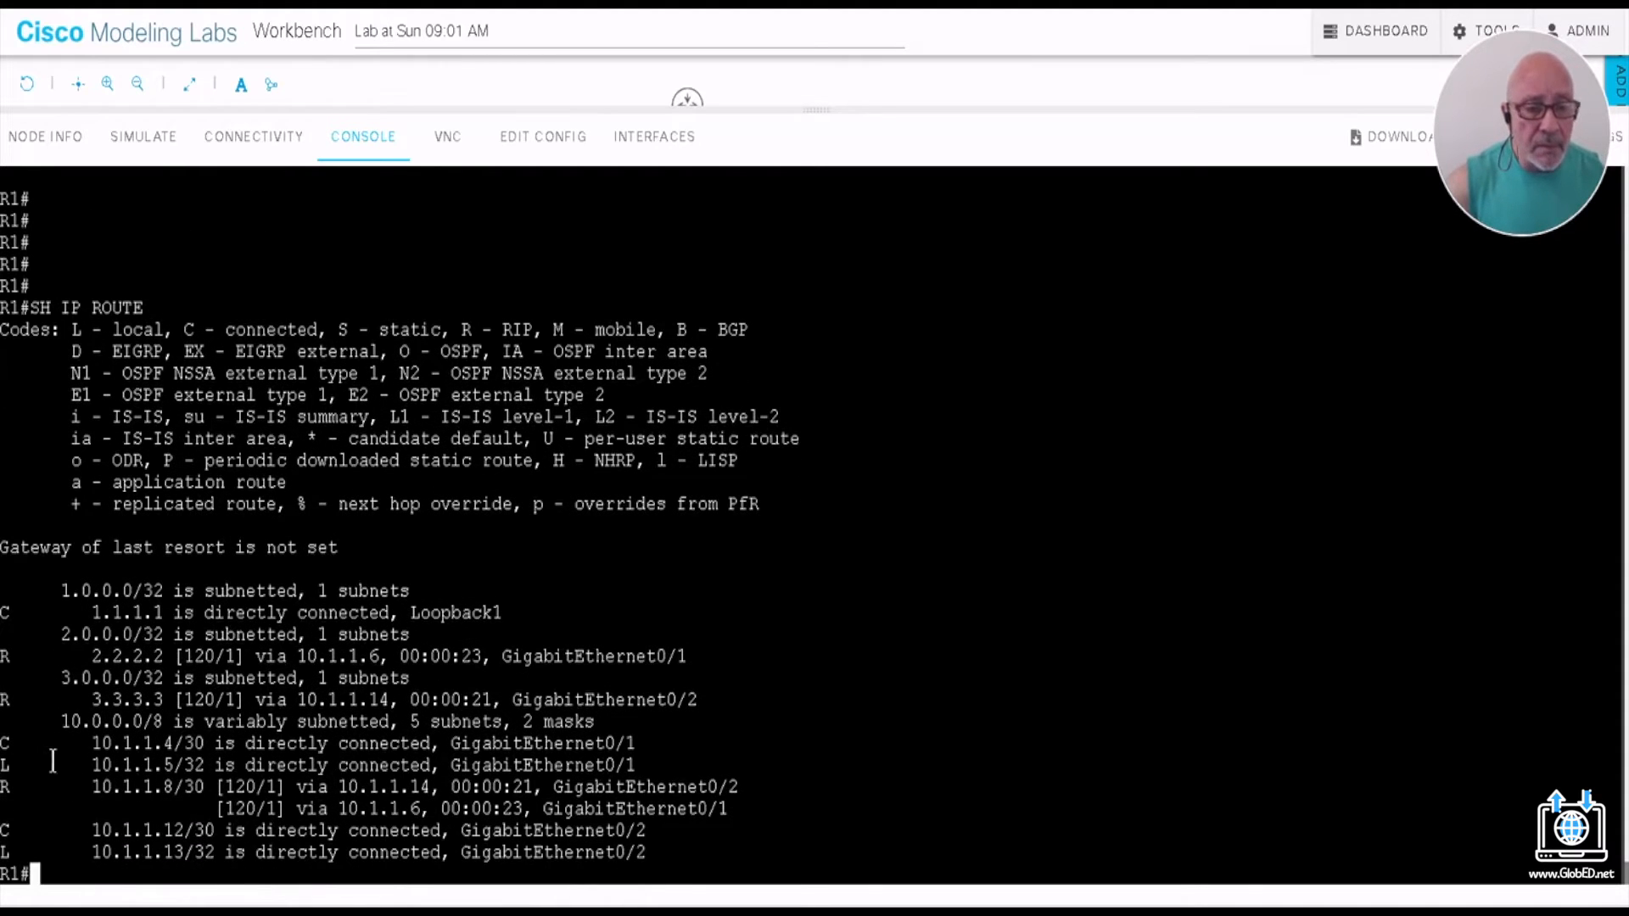
{"action": "left_click_drag", "start_coordinate": [41, 722], "coordinate": [75, 721]}
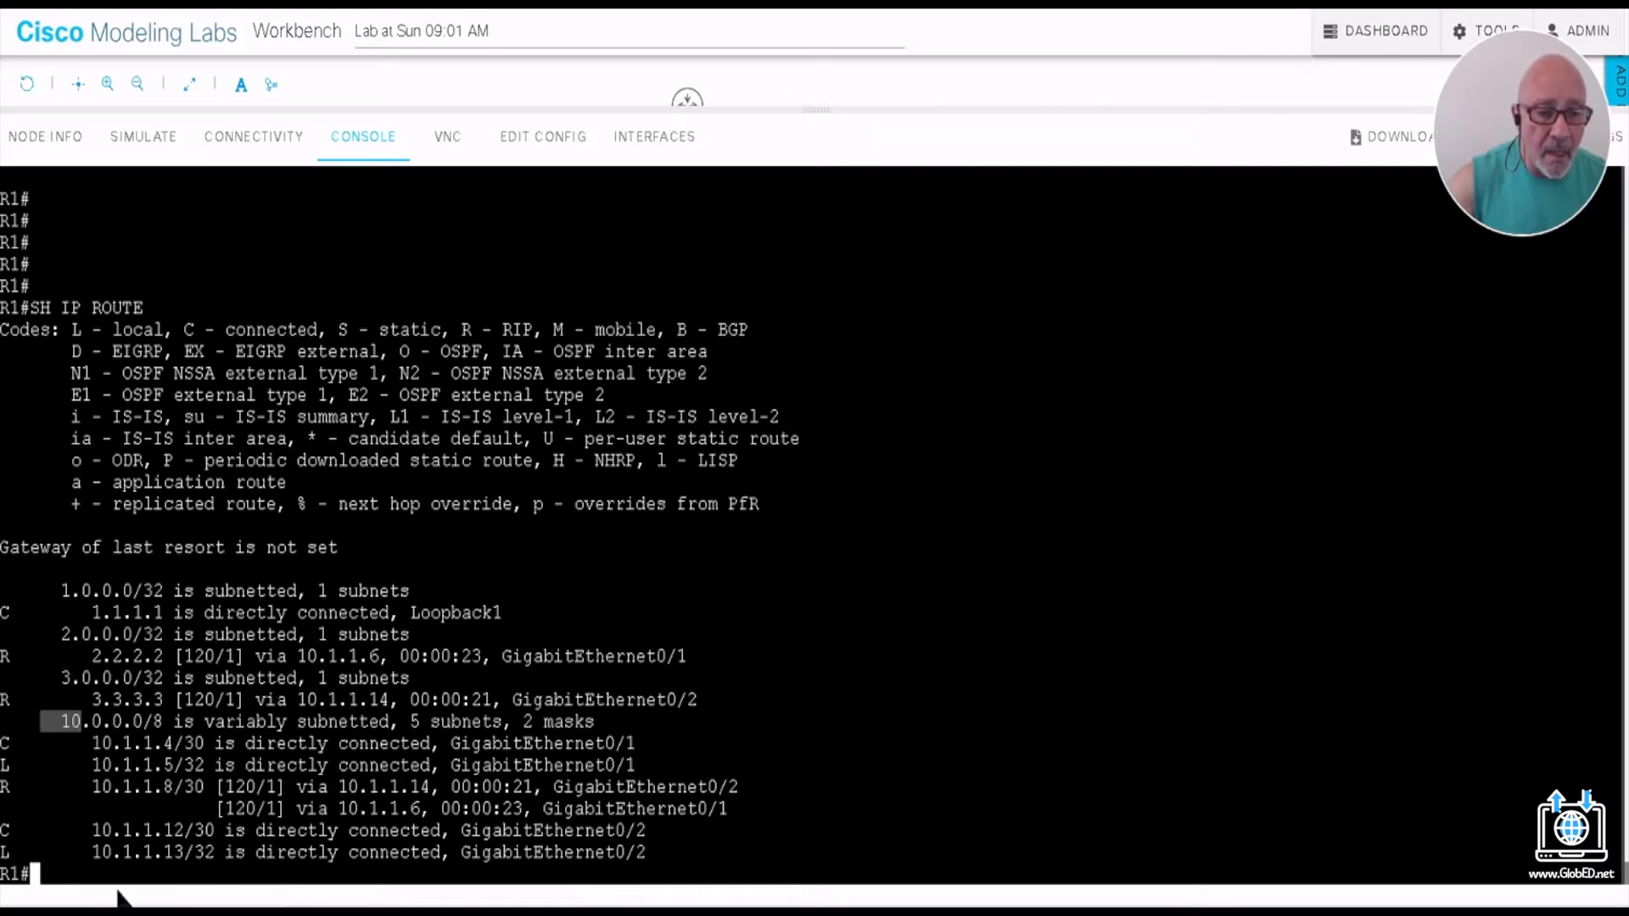
Step: Ping 10.1.1.9 from R1 to test reachability of the remote 10.1.1.8/30 network
{"action": "left_click", "coordinate": [91, 873]}
{"action": "type", "text": "PING "}
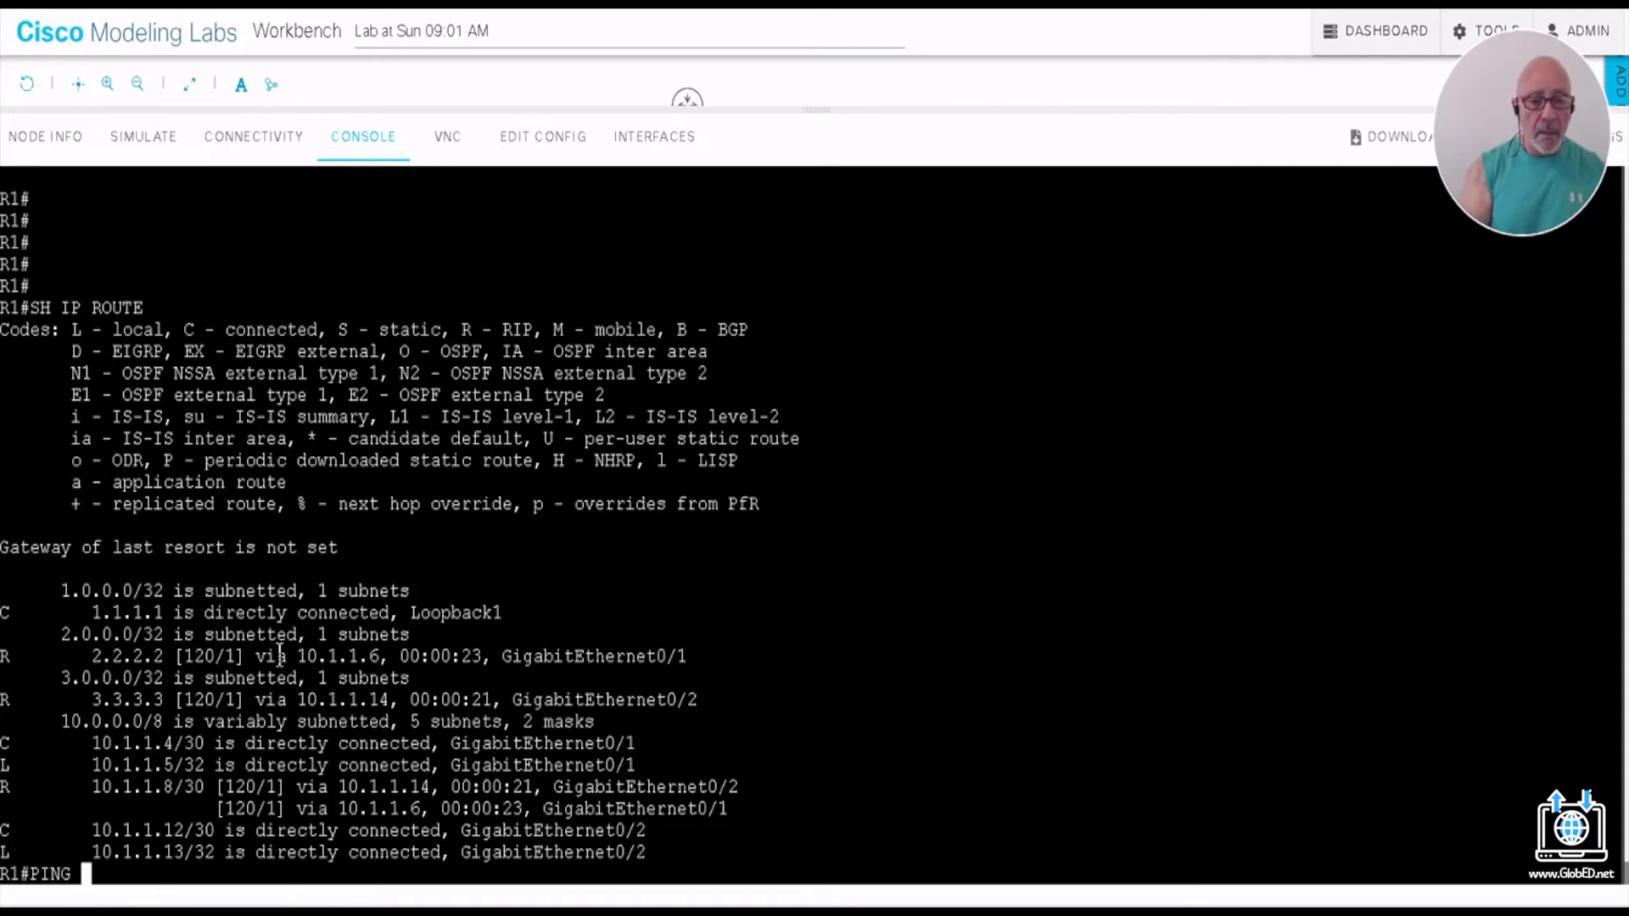
{"action": "type", "text": "10.1.1."}
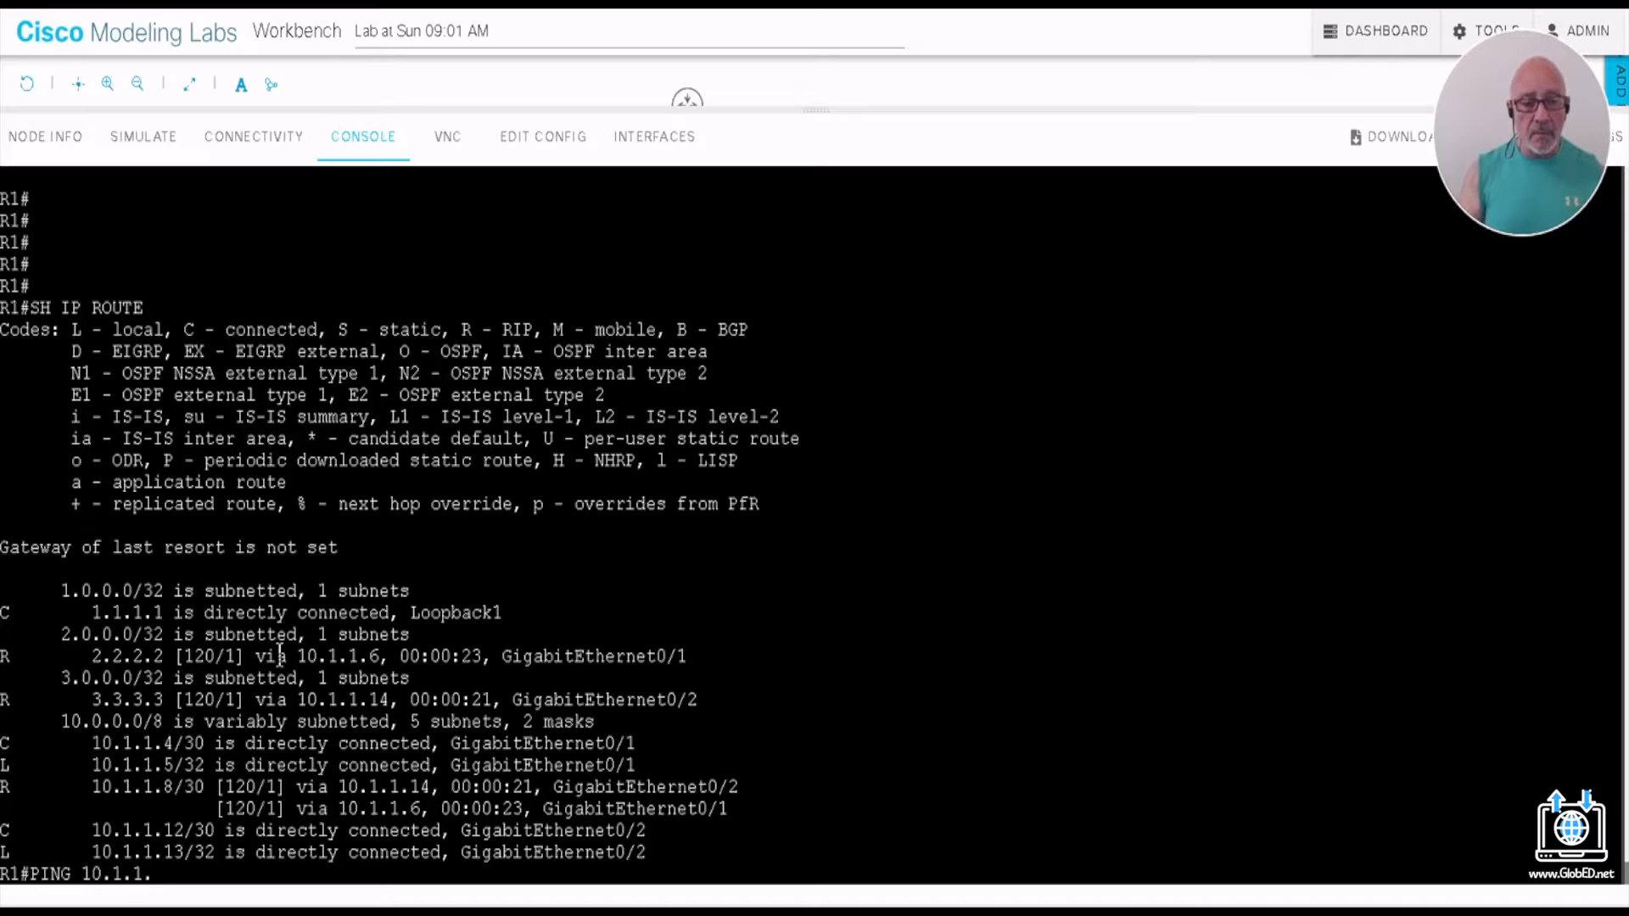
{"action": "type", "text": "9"}
{"action": "key", "text": "Return"}
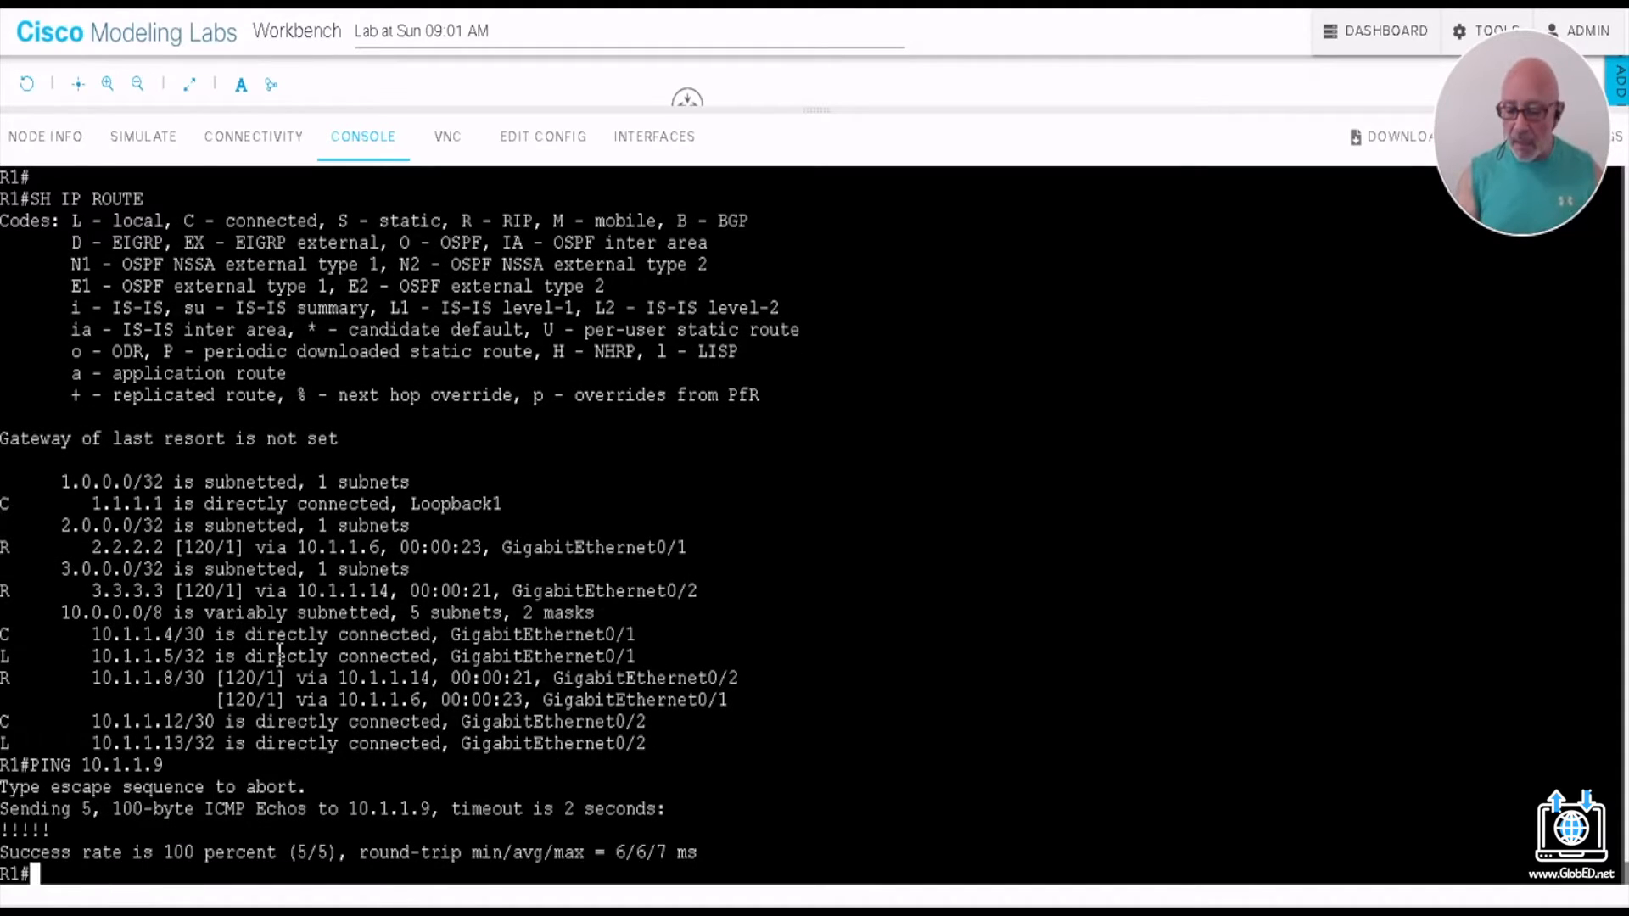
Step: Ping the loopback address 2.2.2.2 from R1, reusing the previous ping command
{"action": "key", "text": "Up"}
{"action": "key", "text": "BackSpace"}
{"action": "key", "text": "BackSpace"}
{"action": "key", "text": "BackSpace"}
{"action": "key", "text": "BackSpace"}
{"action": "key", "text": "BackSpace"}
{"action": "key", "text": "BackSpace"}
{"action": "key", "text": "BackSpace"}
{"action": "key", "text": "BackSpace"}
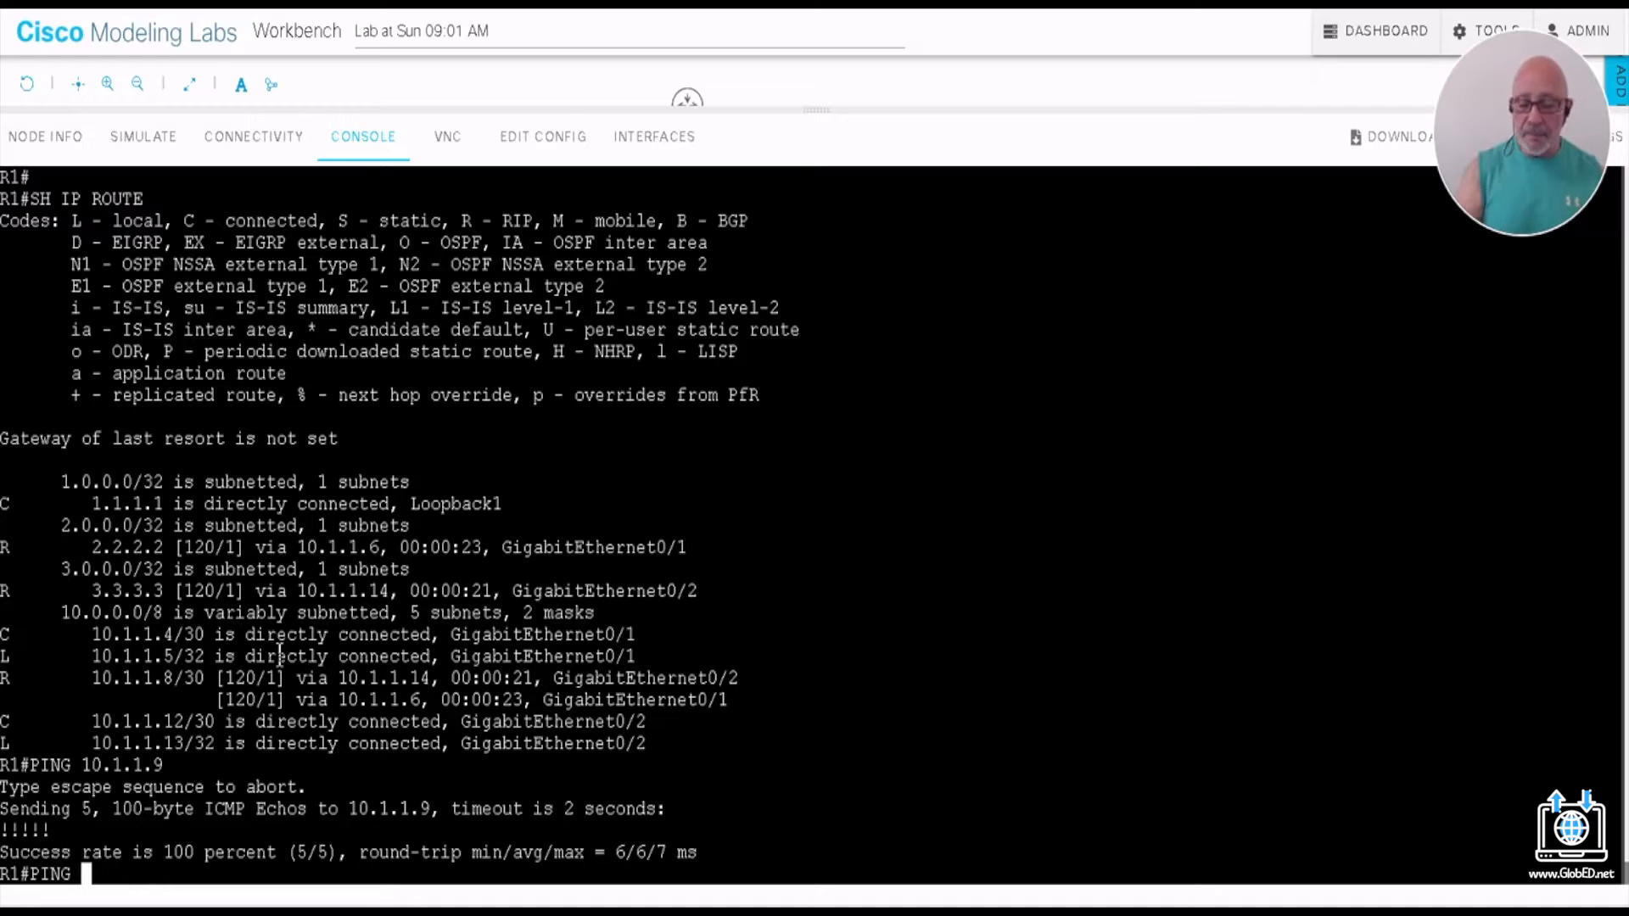
{"action": "type", "text": "2.2.2.2"}
{"action": "key", "text": "Return"}
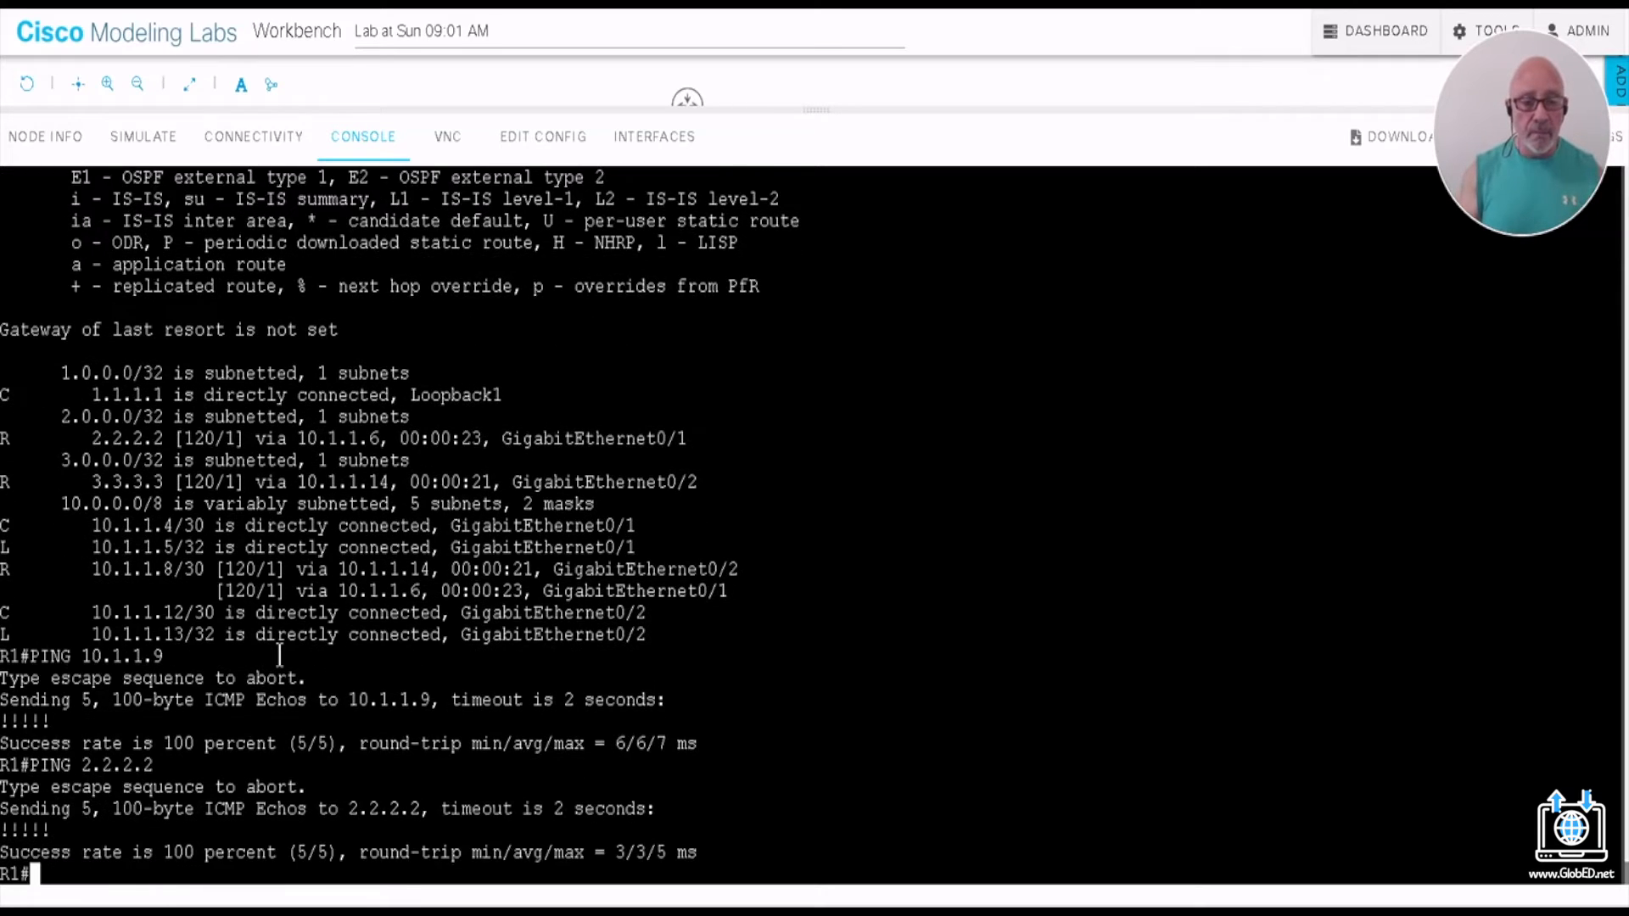
Step: Ping the loopback address 3.3.3.3 from R1, reusing the previous ping command
{"action": "key", "text": "Up"}
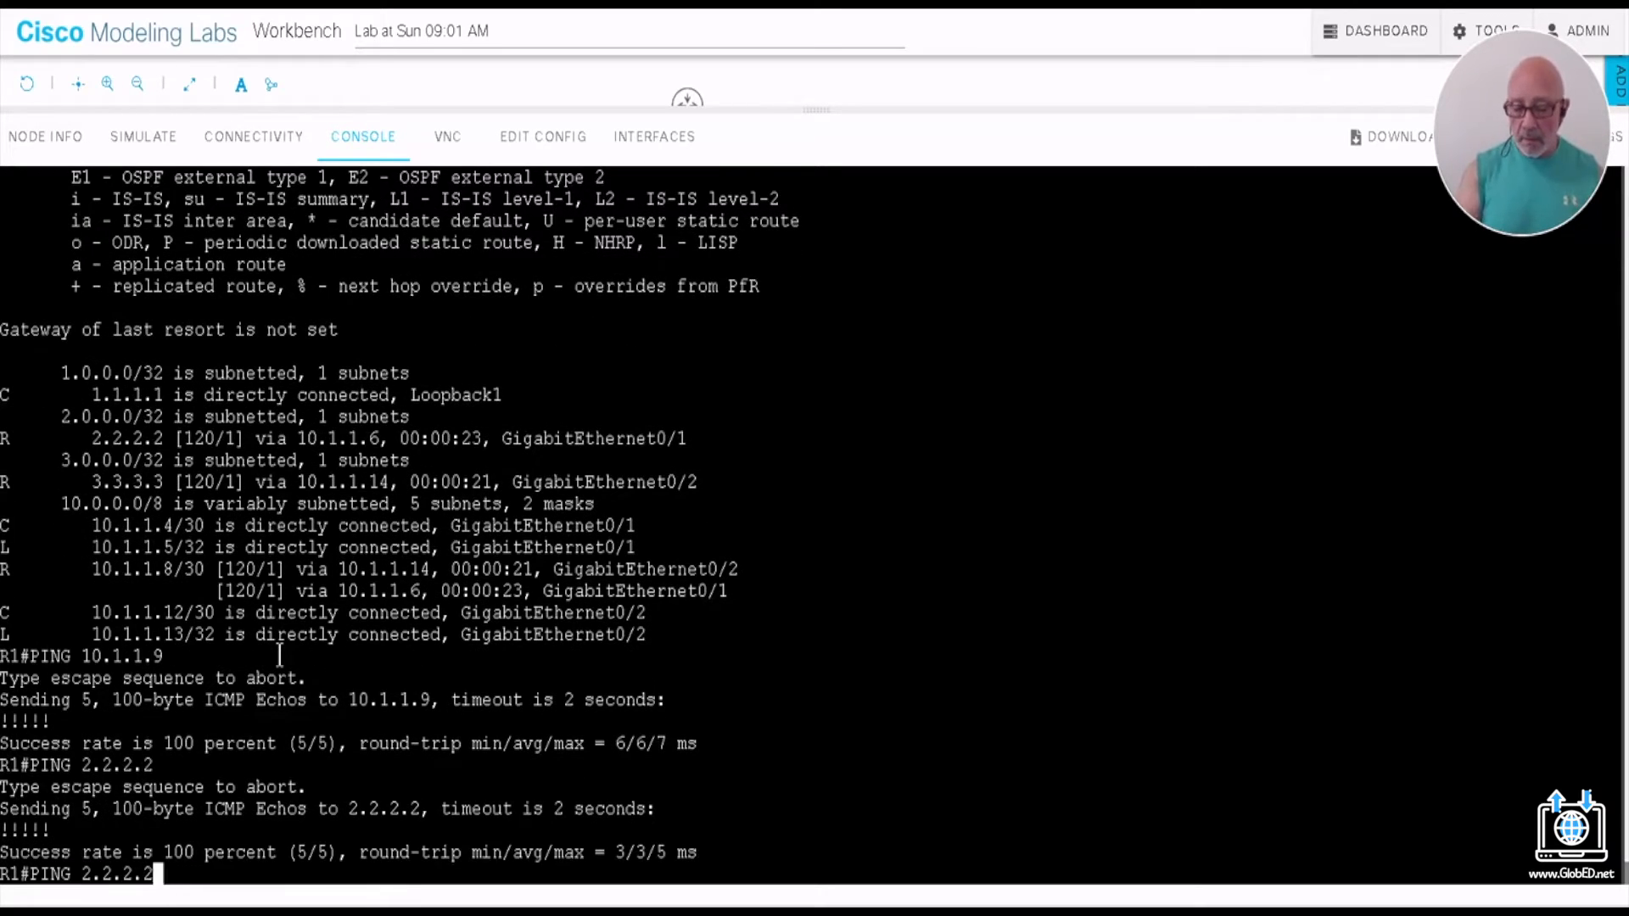
{"action": "key", "text": "BackSpace"}
{"action": "key", "text": "BackSpace"}
{"action": "key", "text": "BackSpace"}
{"action": "key", "text": "BackSpace"}
{"action": "key", "text": "BackSpace"}
{"action": "key", "text": "BackSpace"}
{"action": "key", "text": "BackSpace"}
{"action": "type", "text": "3.3.3.3"}
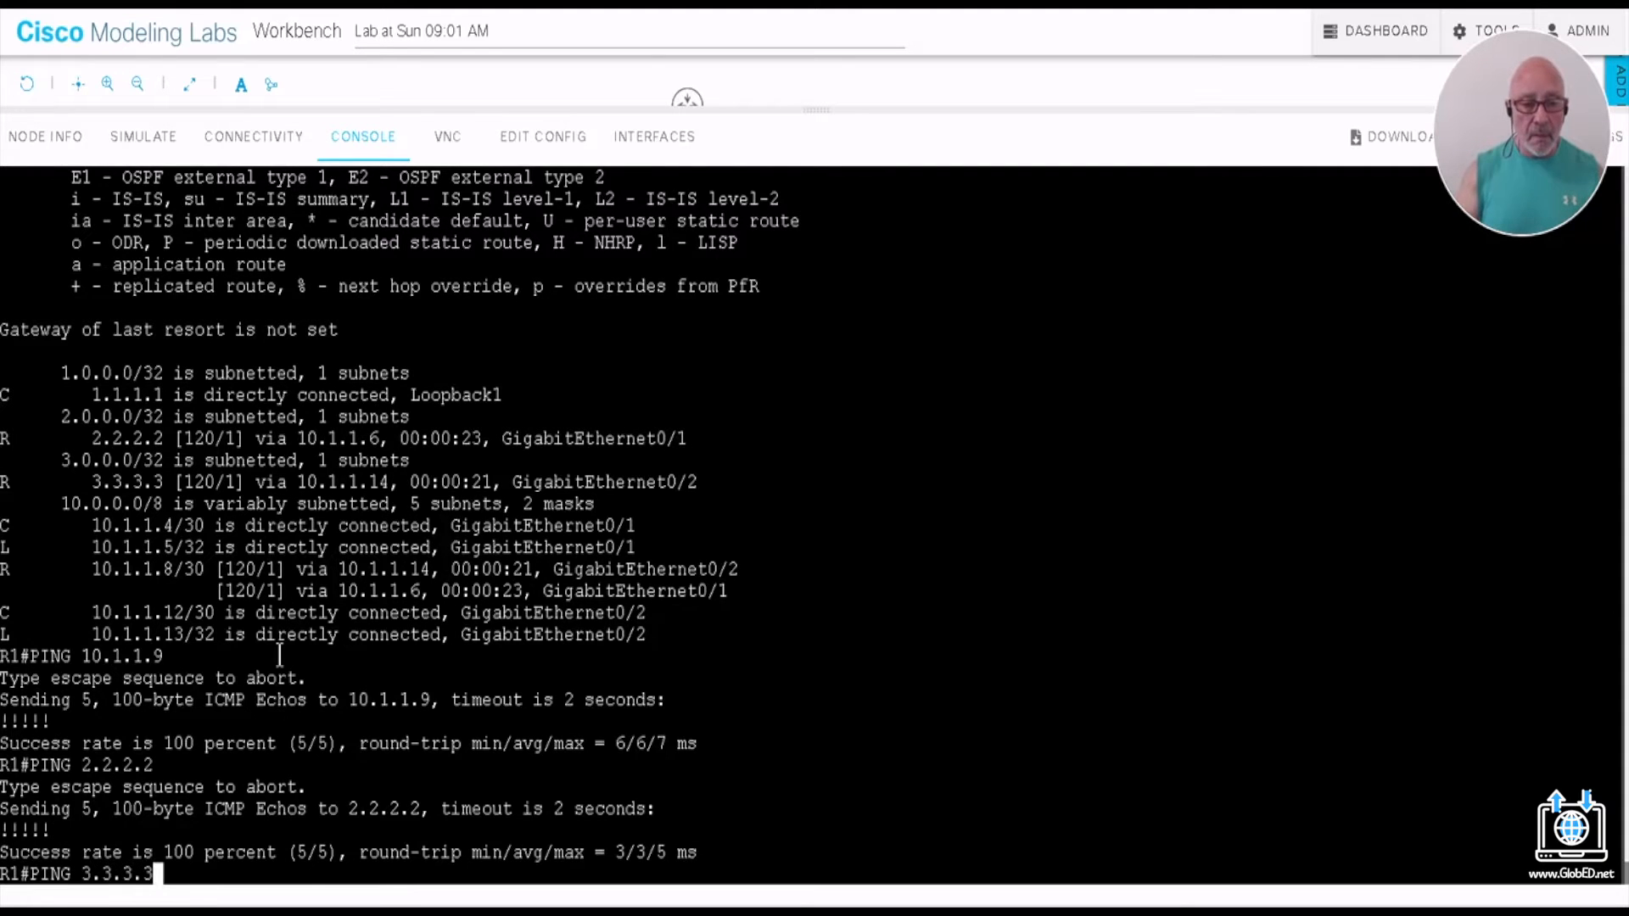
{"action": "key", "text": "Return"}
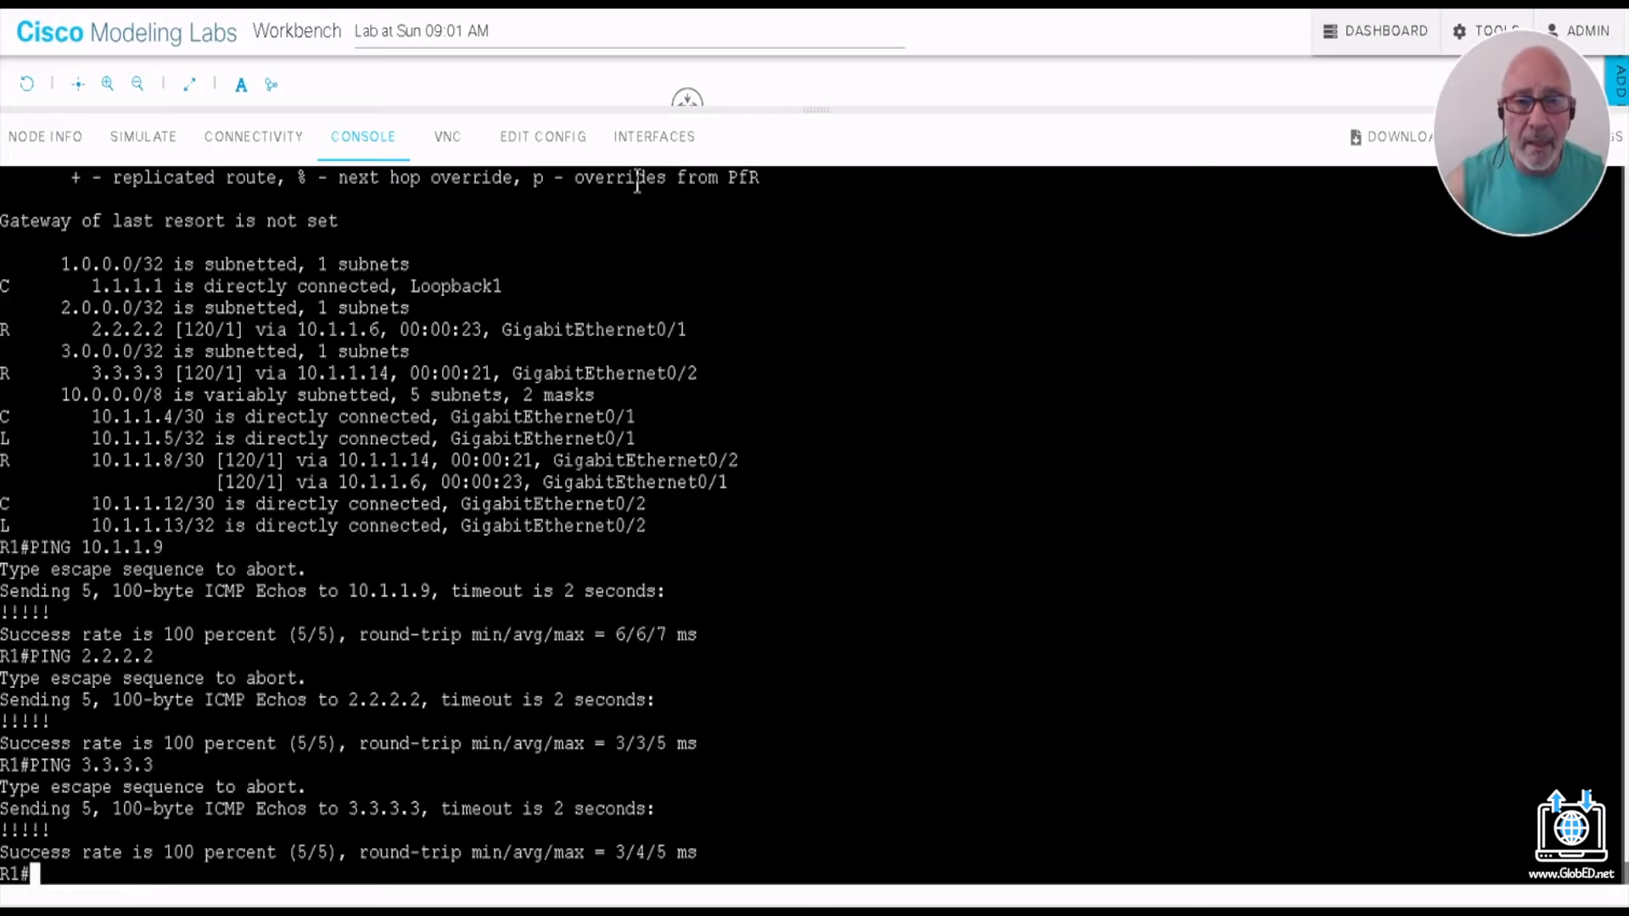
Step: Open router R3's console from the topology, enlarge the console area, and enter privileged EXEC mode with EN
{"action": "left_click_drag", "start_coordinate": [812, 114], "coordinate": [814, 448]}
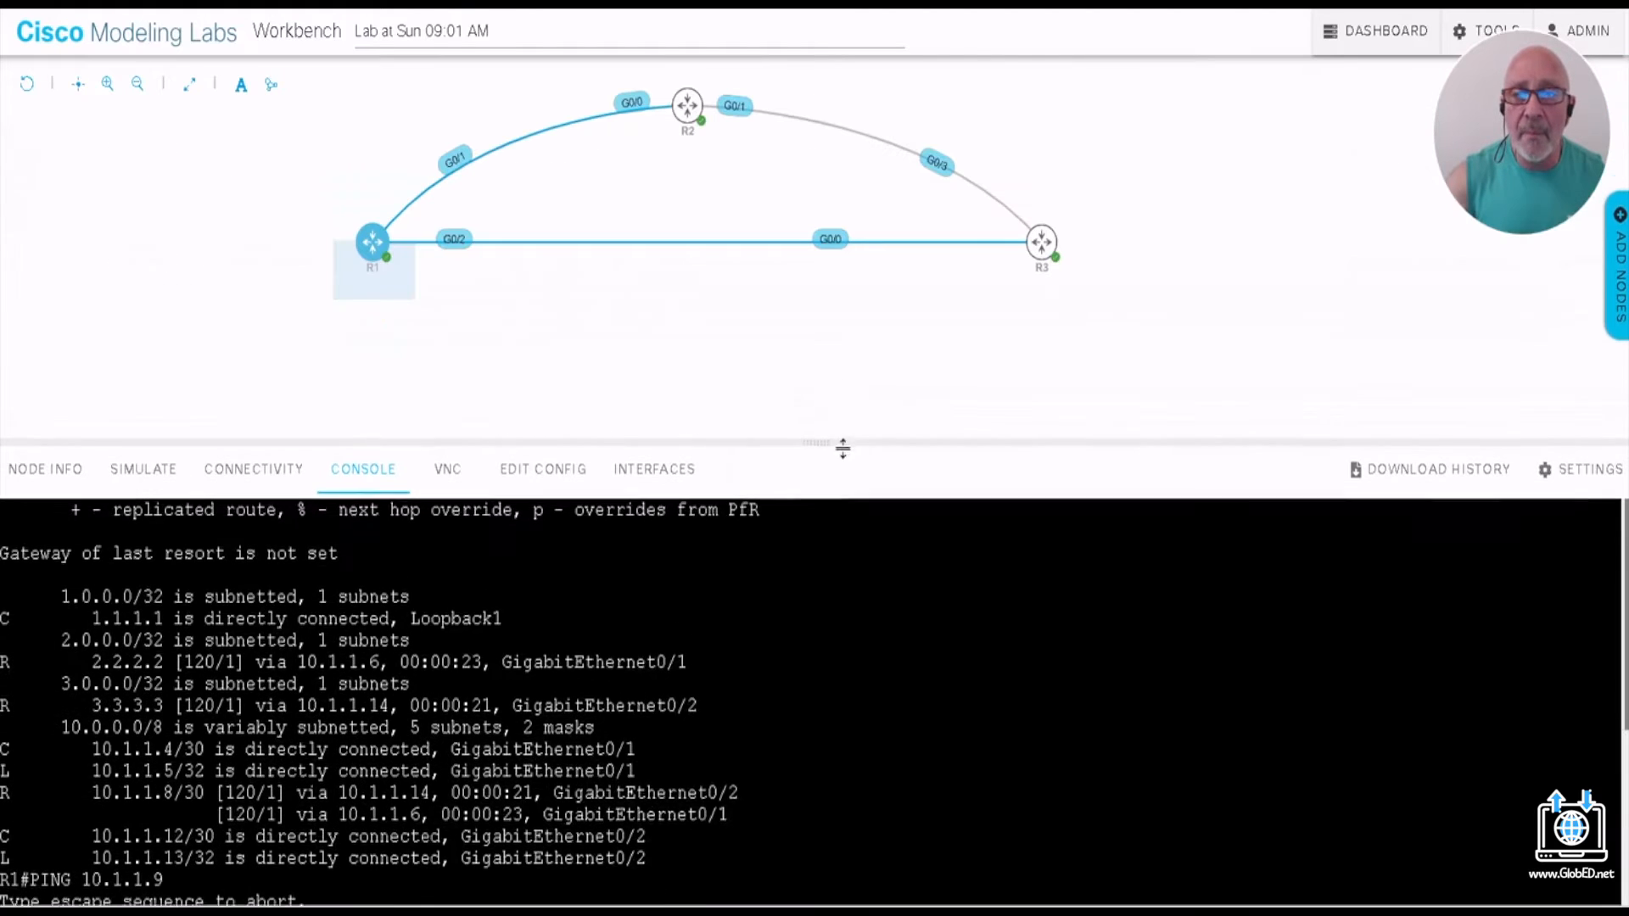
{"action": "mouse_move", "coordinate": [1058, 261]}
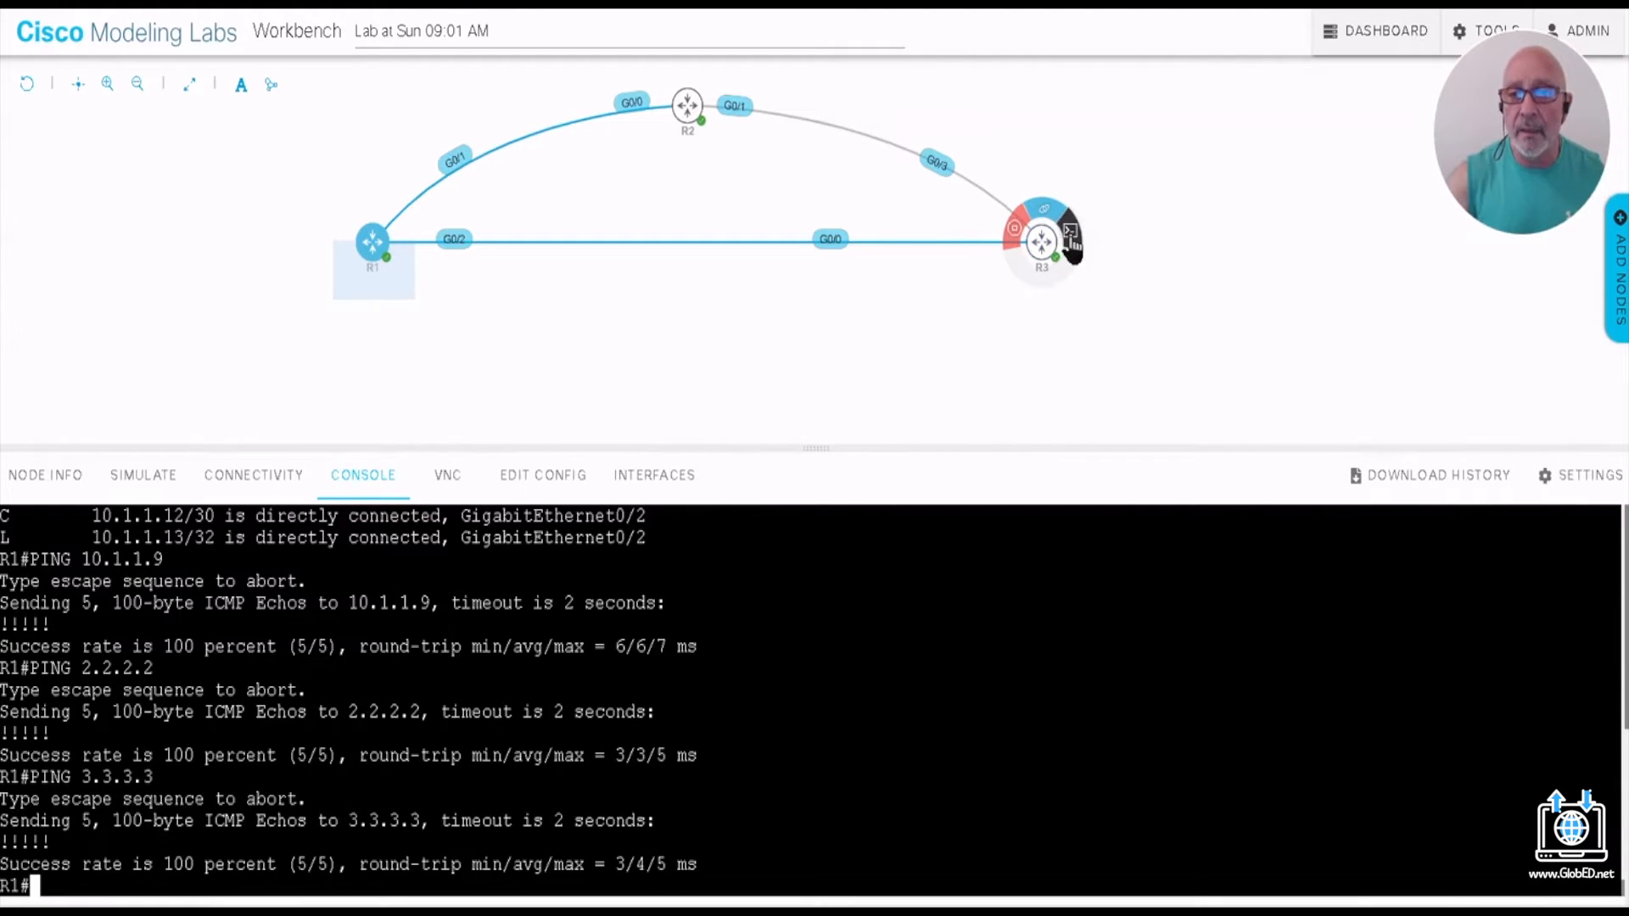
{"action": "left_click", "coordinate": [1071, 238]}
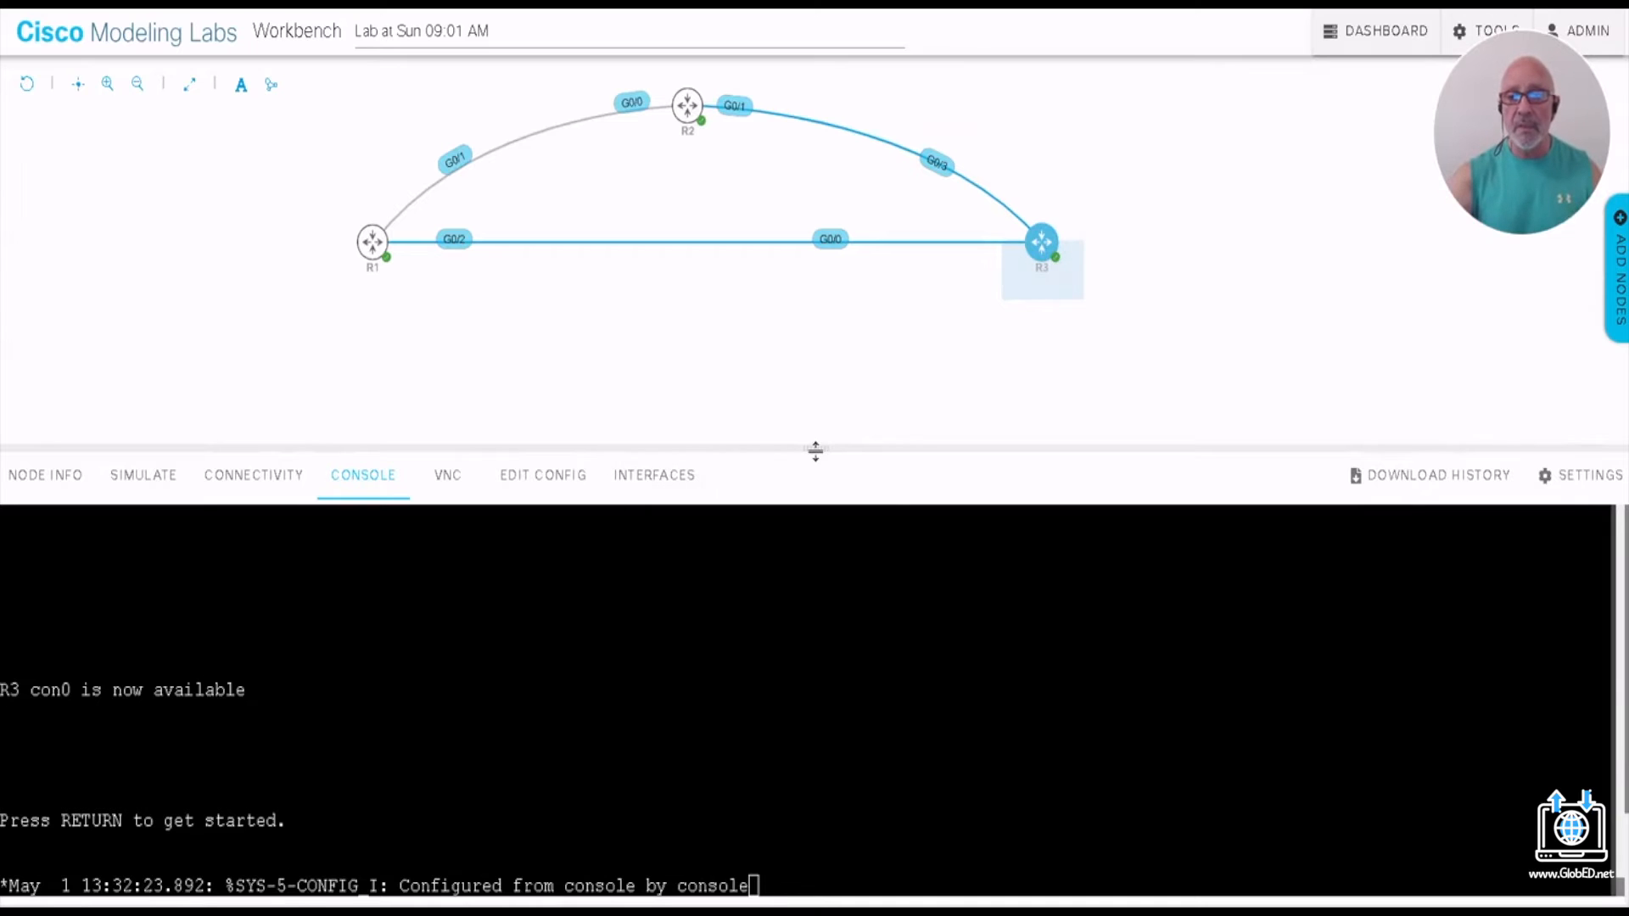
{"action": "left_click_drag", "start_coordinate": [815, 448], "coordinate": [807, 234]}
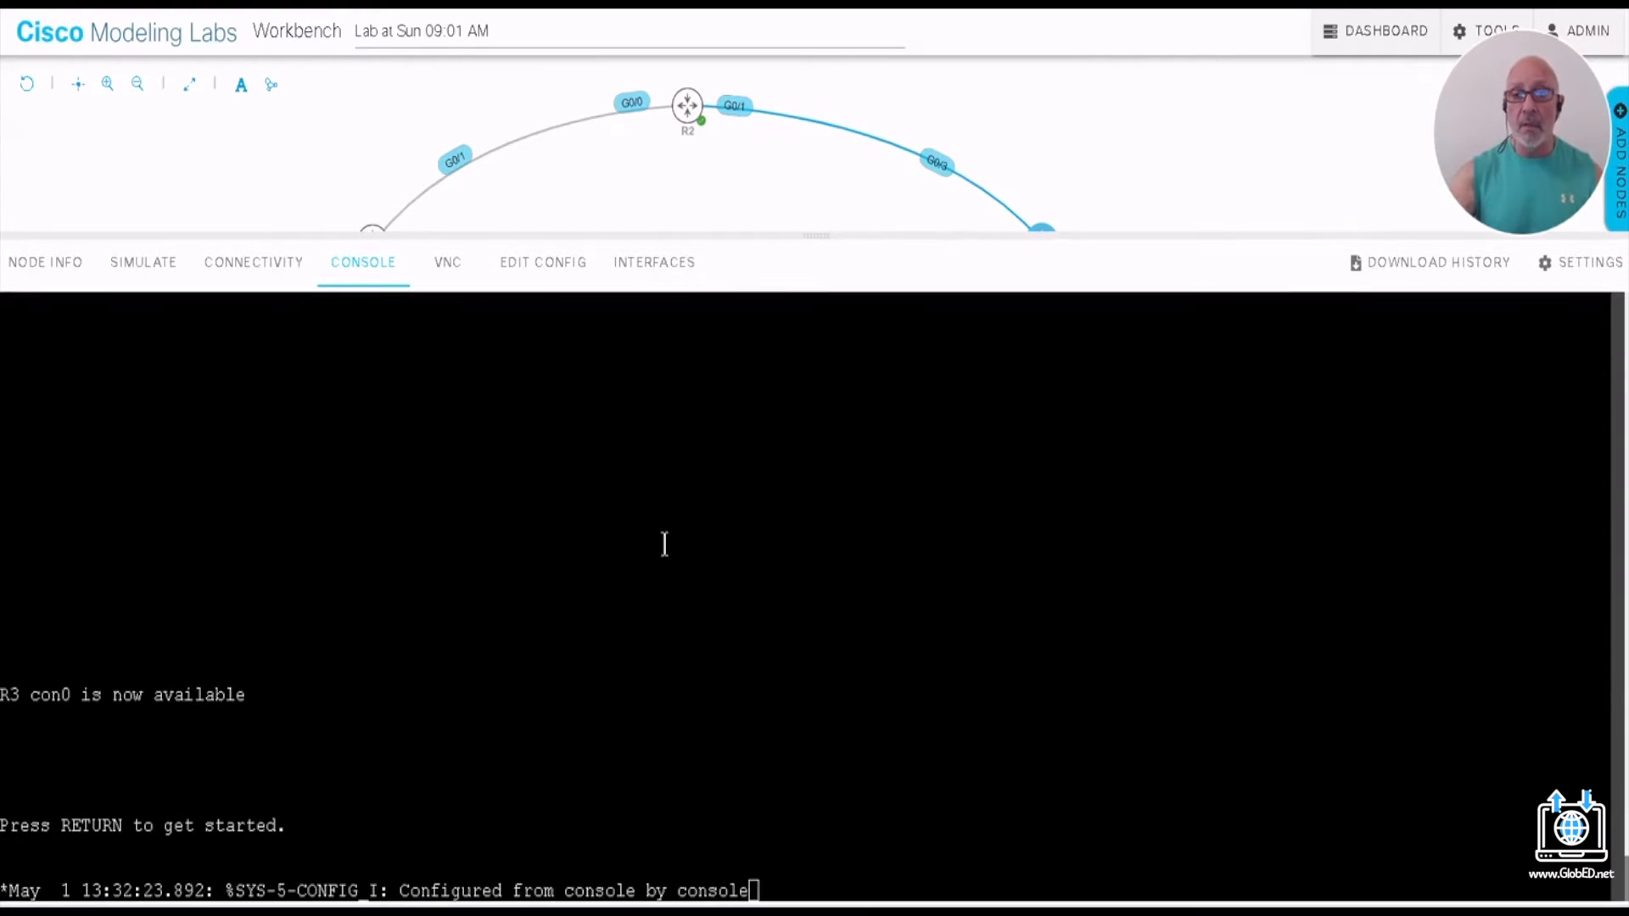
{"action": "left_click", "coordinate": [610, 607]}
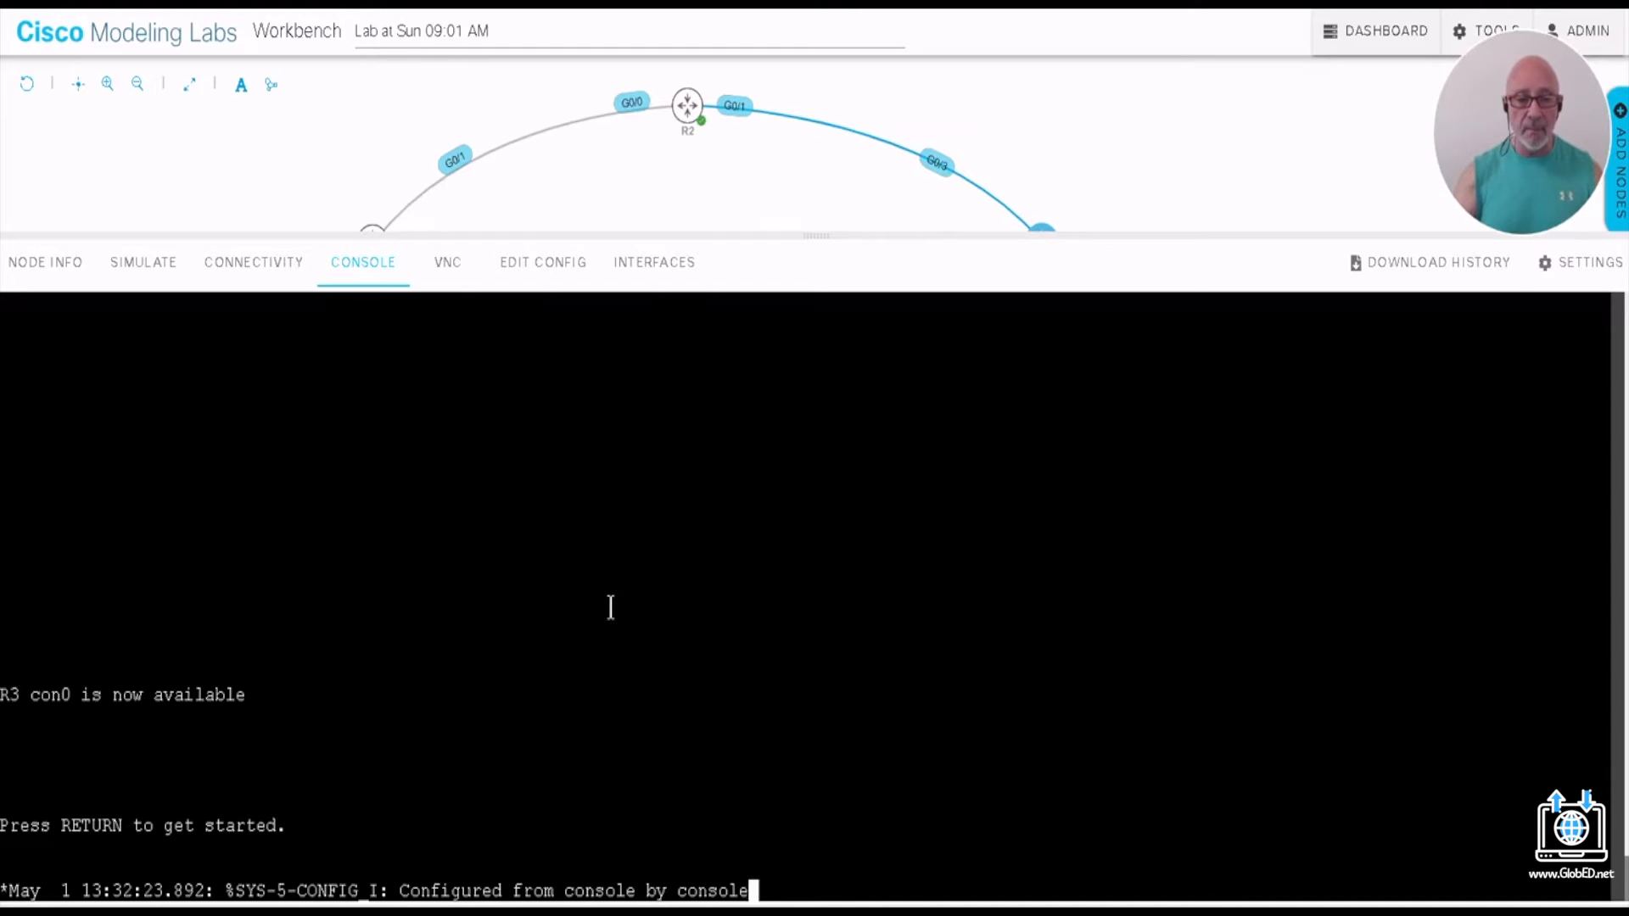
{"action": "key", "text": "Return"}
{"action": "key", "text": "Return"}
{"action": "key", "text": "Return"}
{"action": "key", "text": "Return"}
{"action": "key", "text": "Return"}
{"action": "key", "text": "Return"}
{"action": "key", "text": "Return"}
{"action": "key", "text": "Return"}
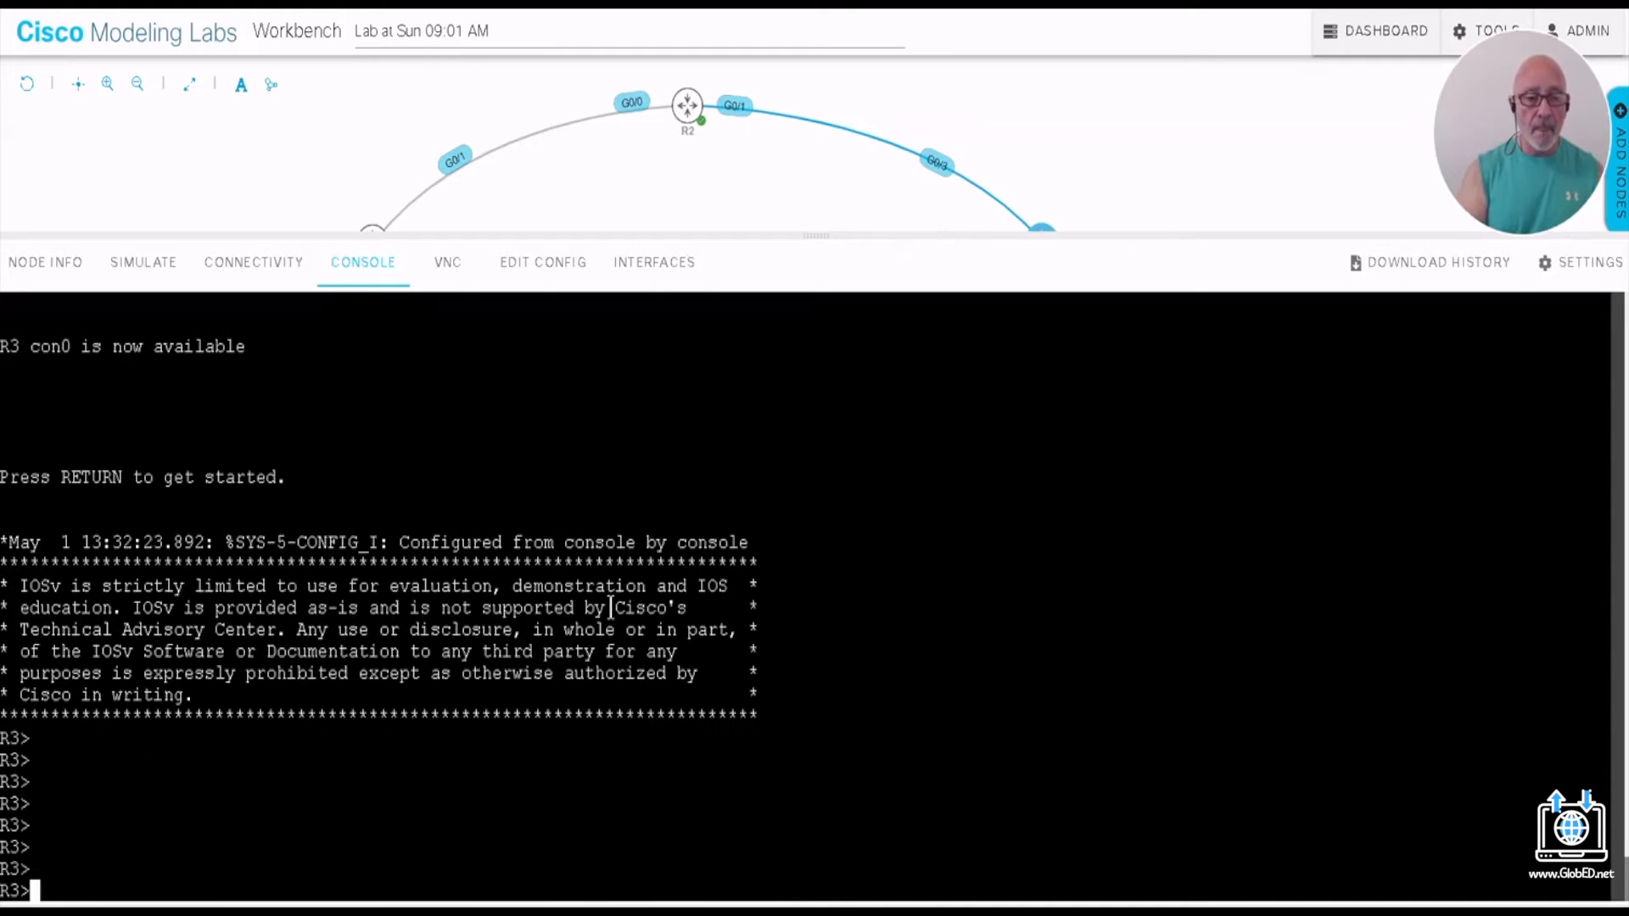
{"action": "type", "text": "EN"}
{"action": "key", "text": "Return"}
Step: Display R3's full routing table with SH IP ROUTE and highlight the 1.1.1.1 and 10.1.1.4 routes
{"action": "type", "text": "SH IP"}
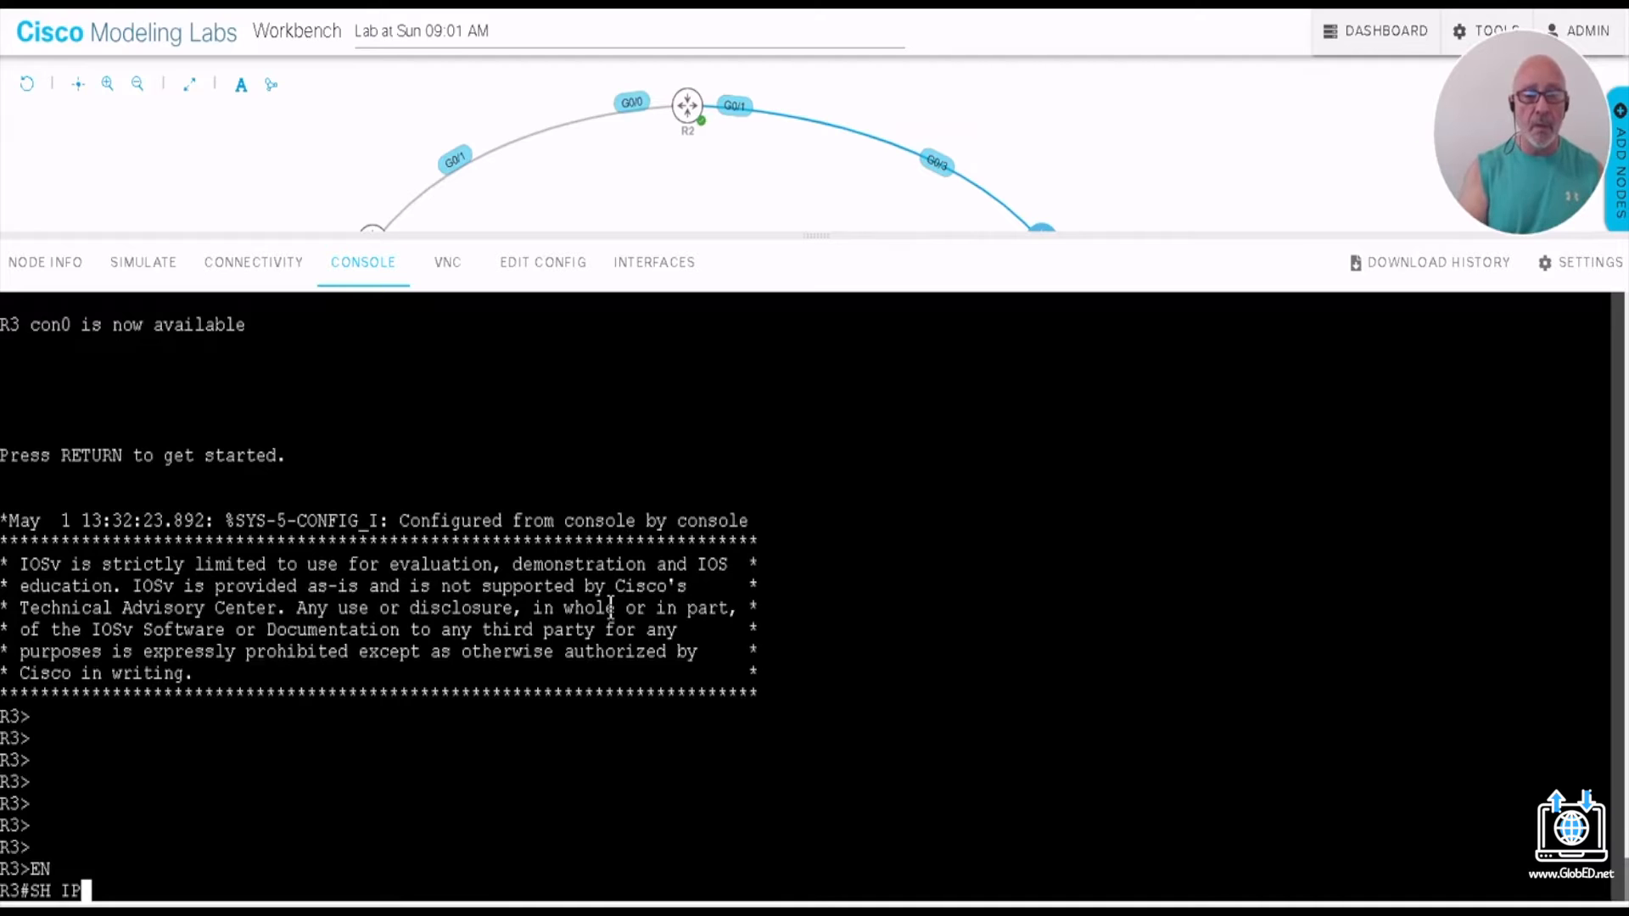
{"action": "type", "text": " ROUTE"}
{"action": "key", "text": "Return"}
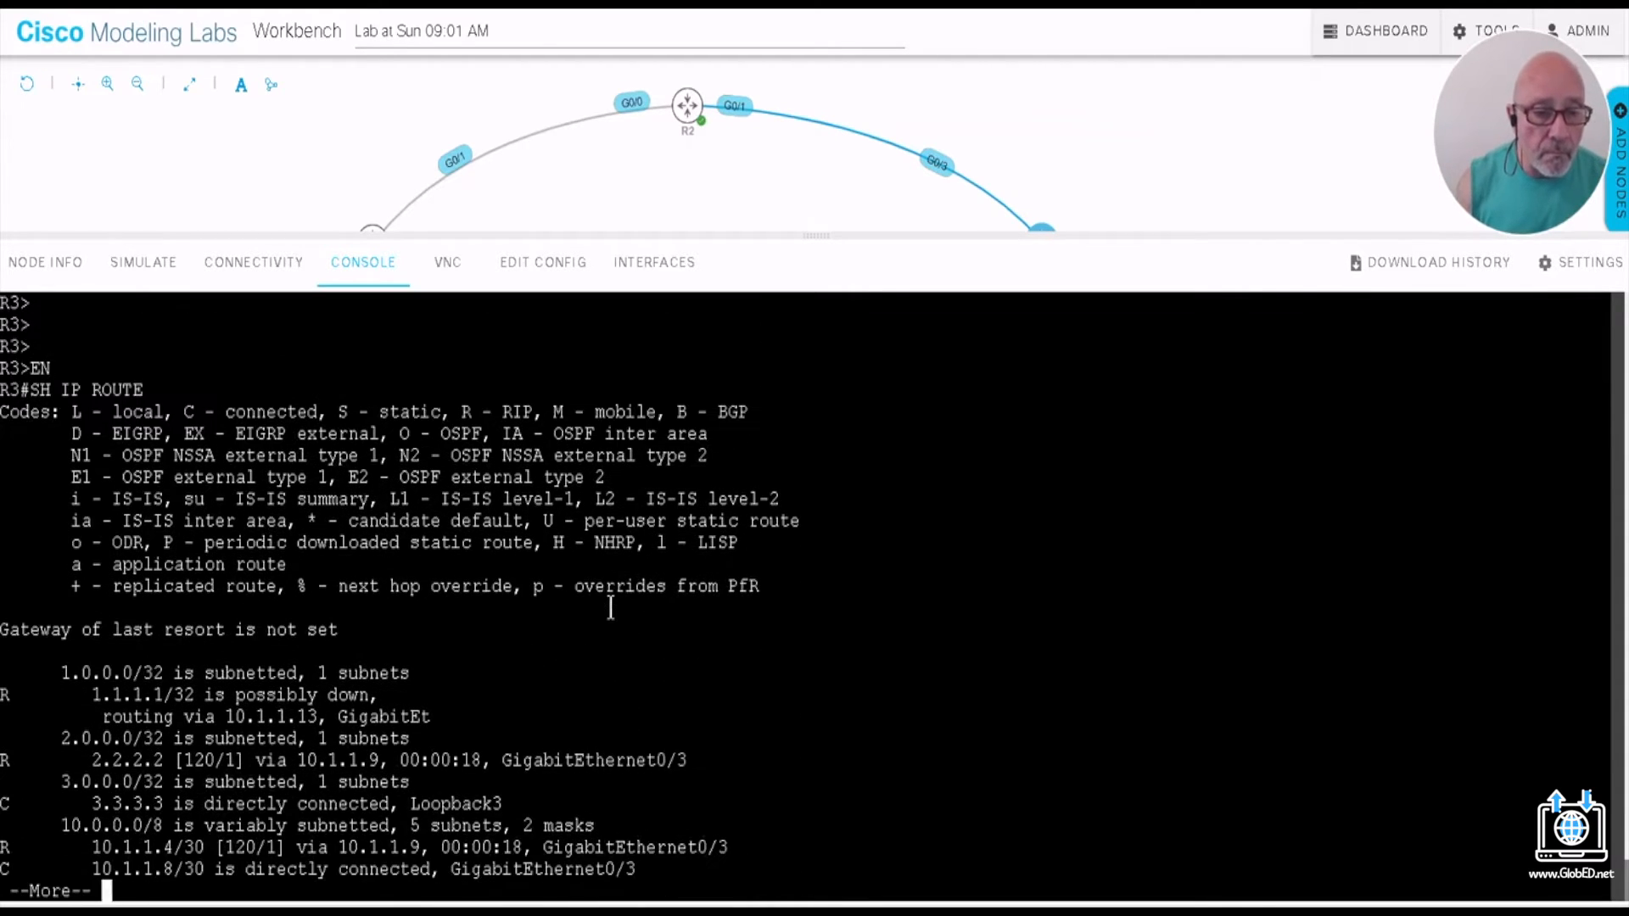
{"action": "key", "text": "Return"}
{"action": "key", "text": "Return"}
{"action": "key", "text": "Return"}
{"action": "key", "text": "Return"}
{"action": "key", "text": "Return"}
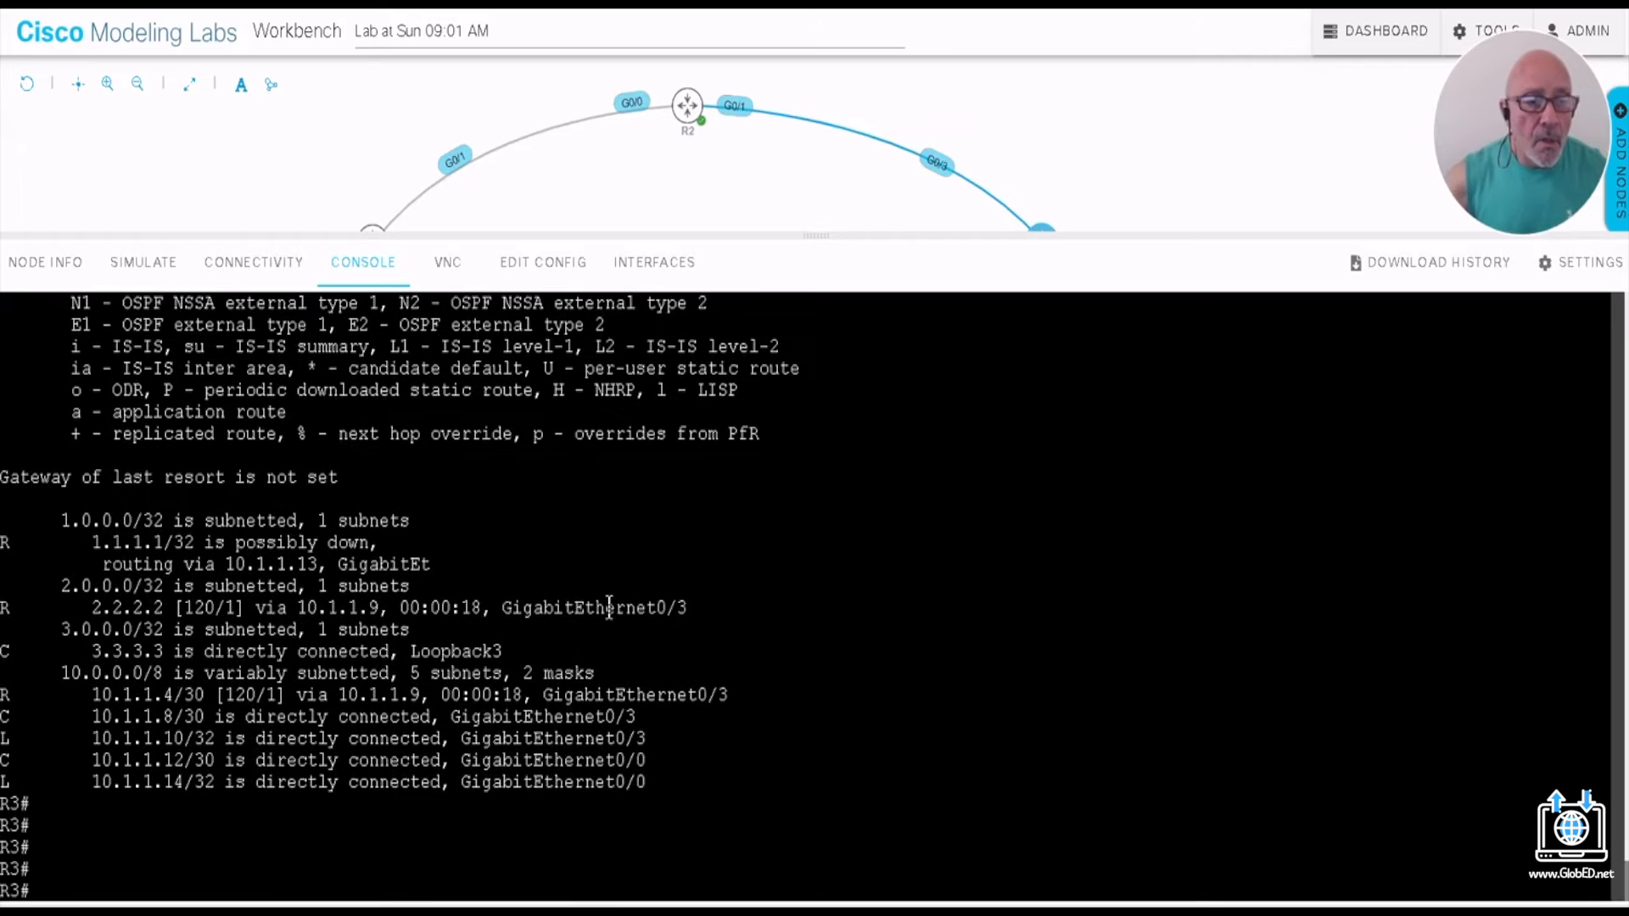
{"action": "left_click_drag", "start_coordinate": [92, 543], "coordinate": [163, 543]}
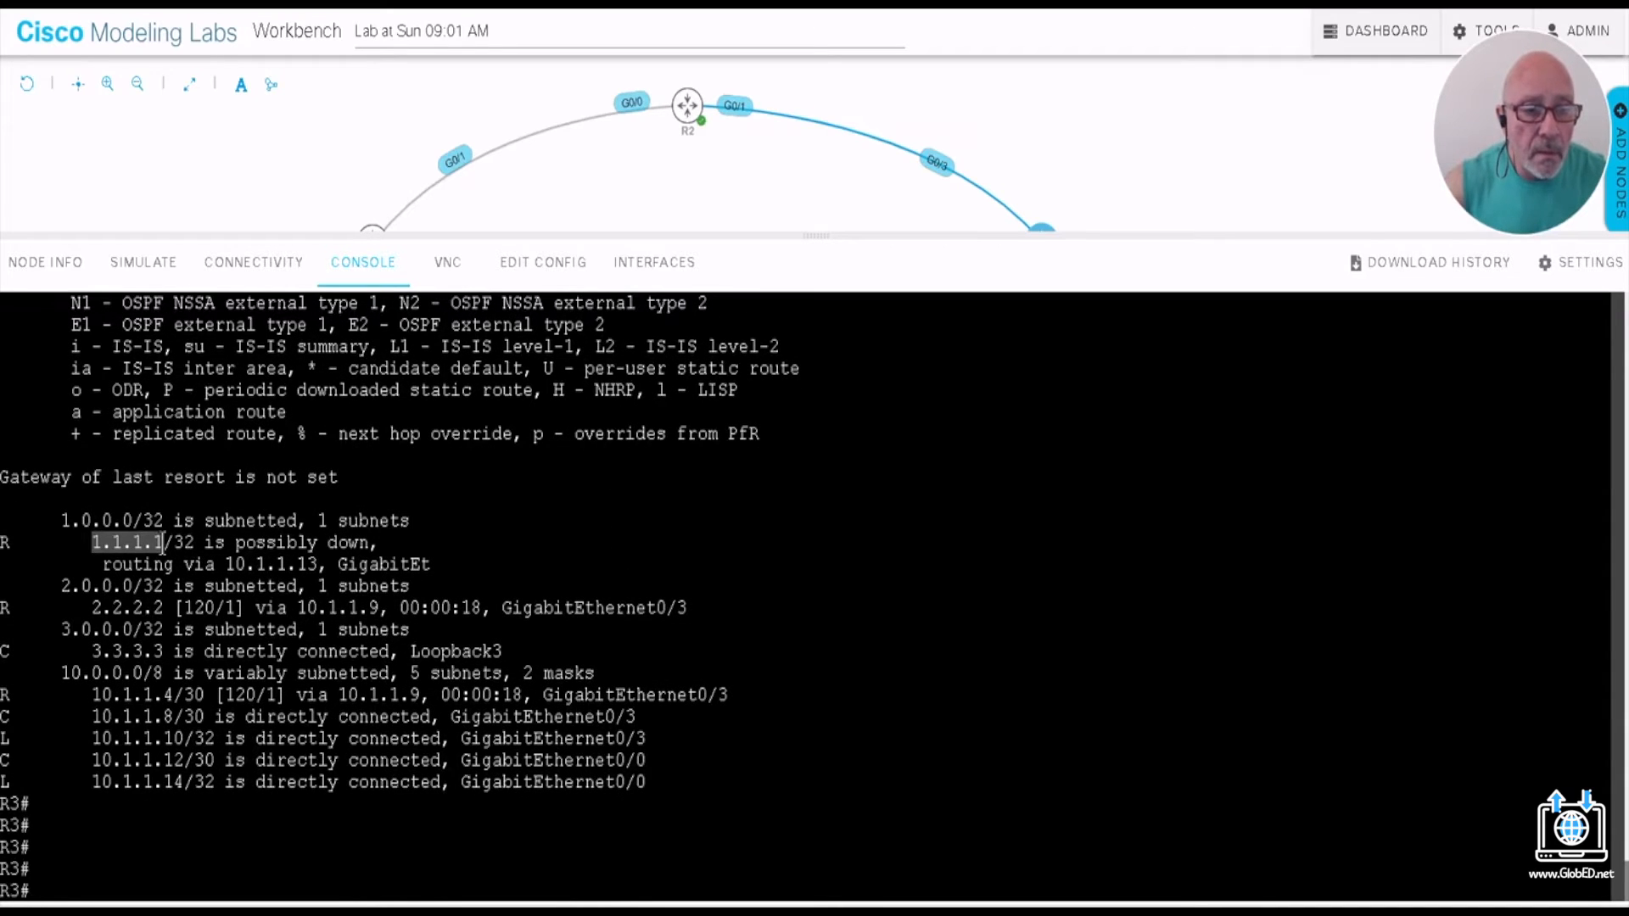
{"action": "left_click_drag", "start_coordinate": [90, 695], "coordinate": [175, 701]}
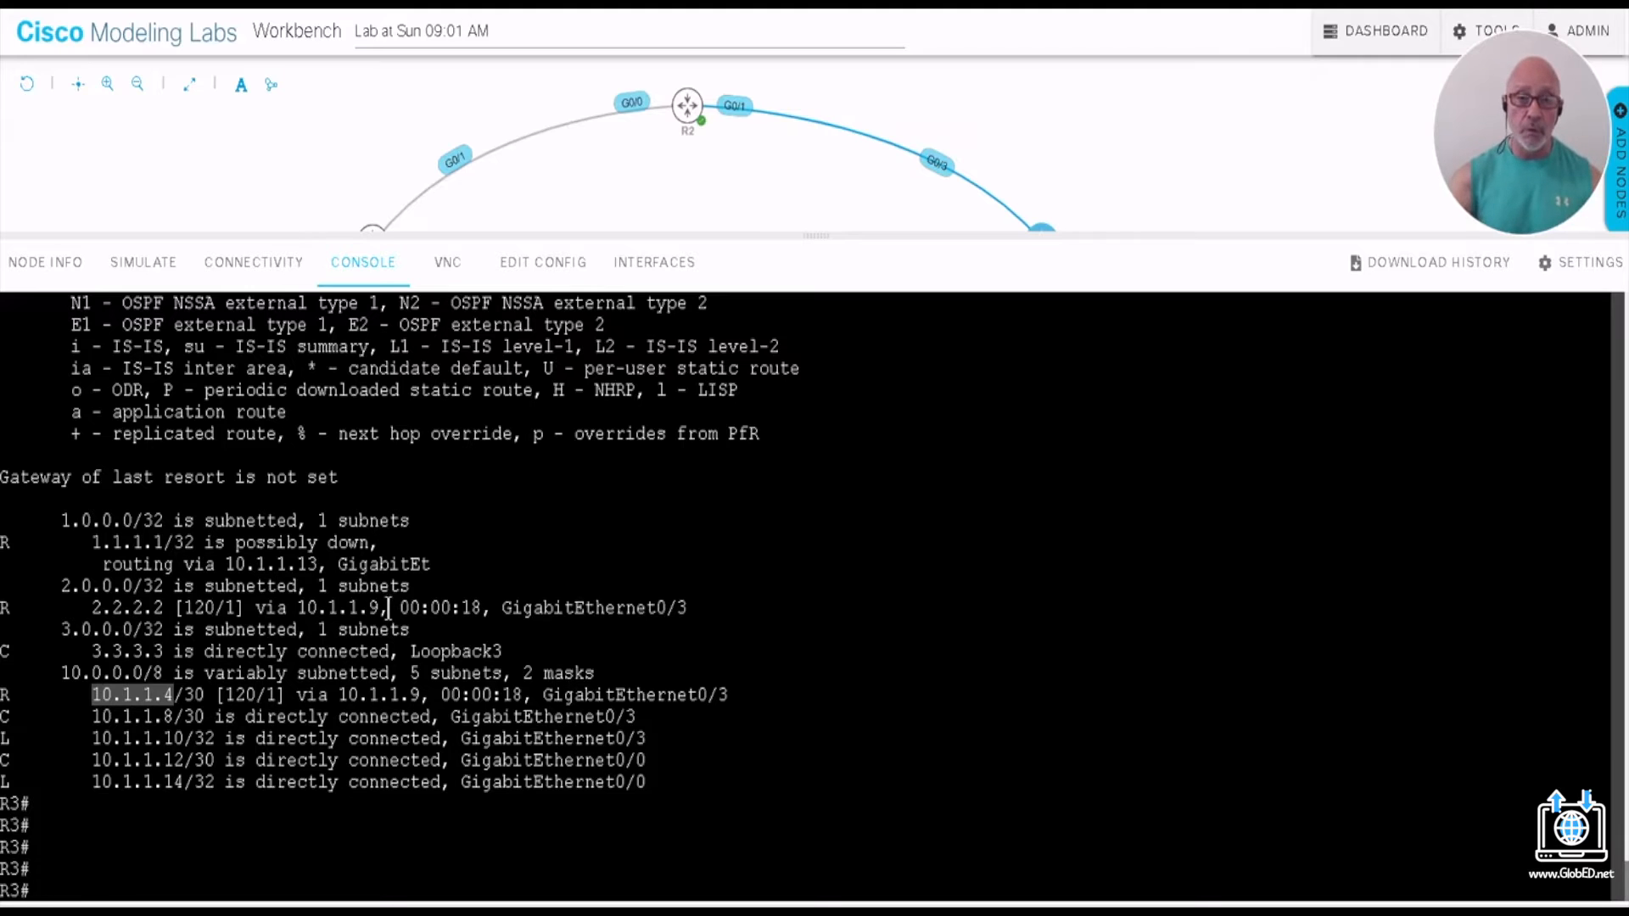
Step: Ping R1's loopback address 1.1.1.1 from R3
{"action": "left_click", "coordinate": [118, 875]}
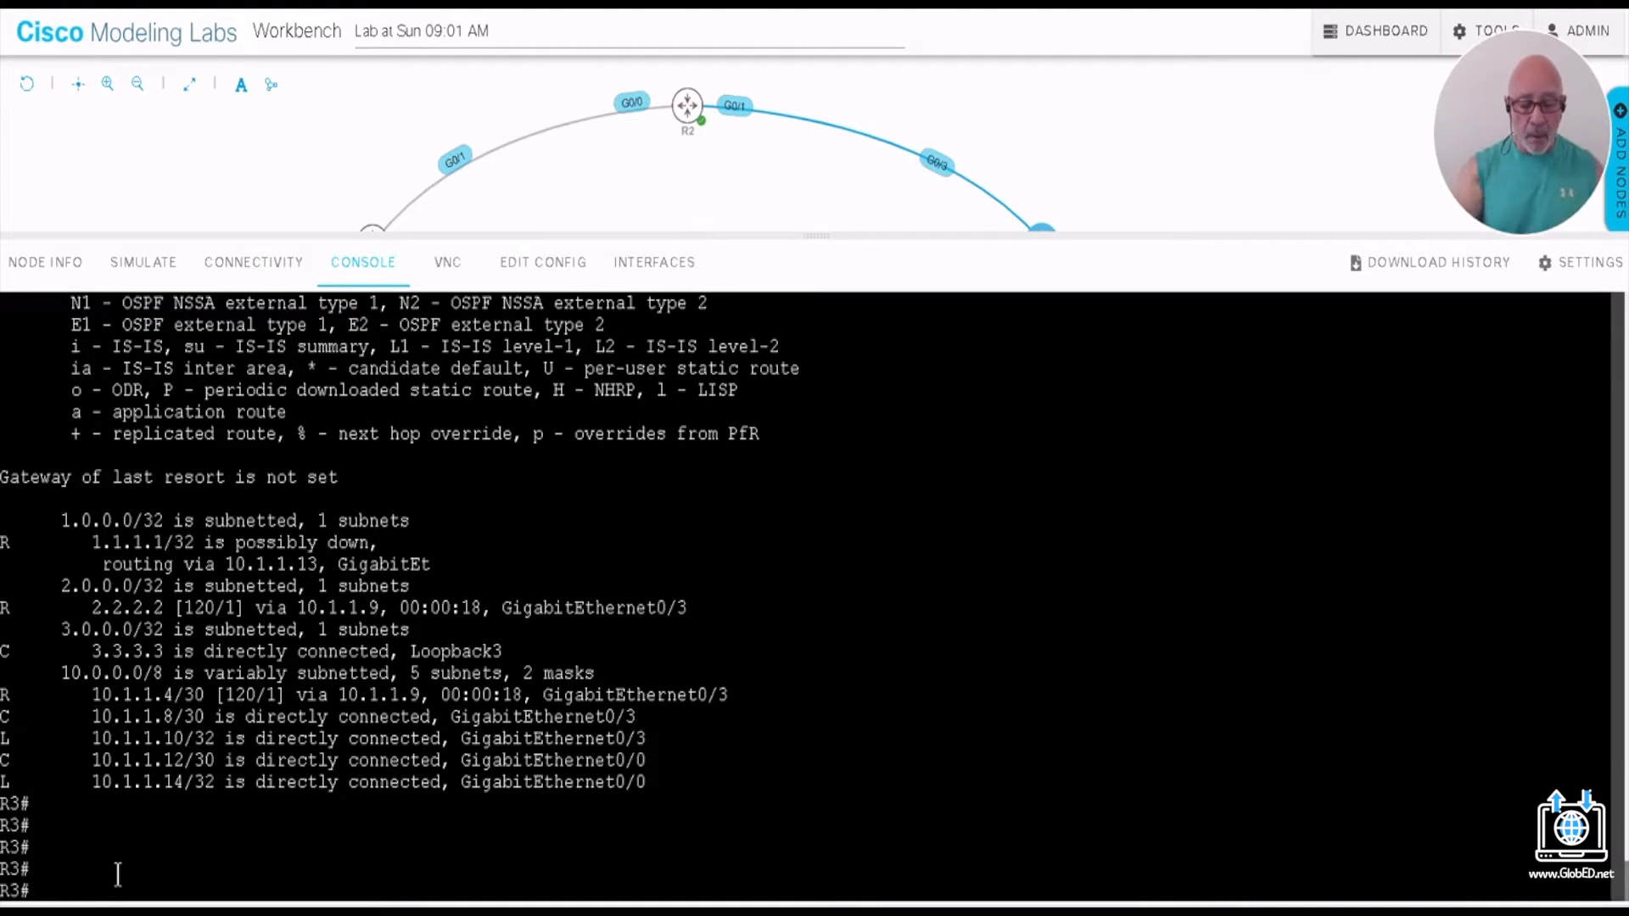
{"action": "type", "text": "PING 1."}
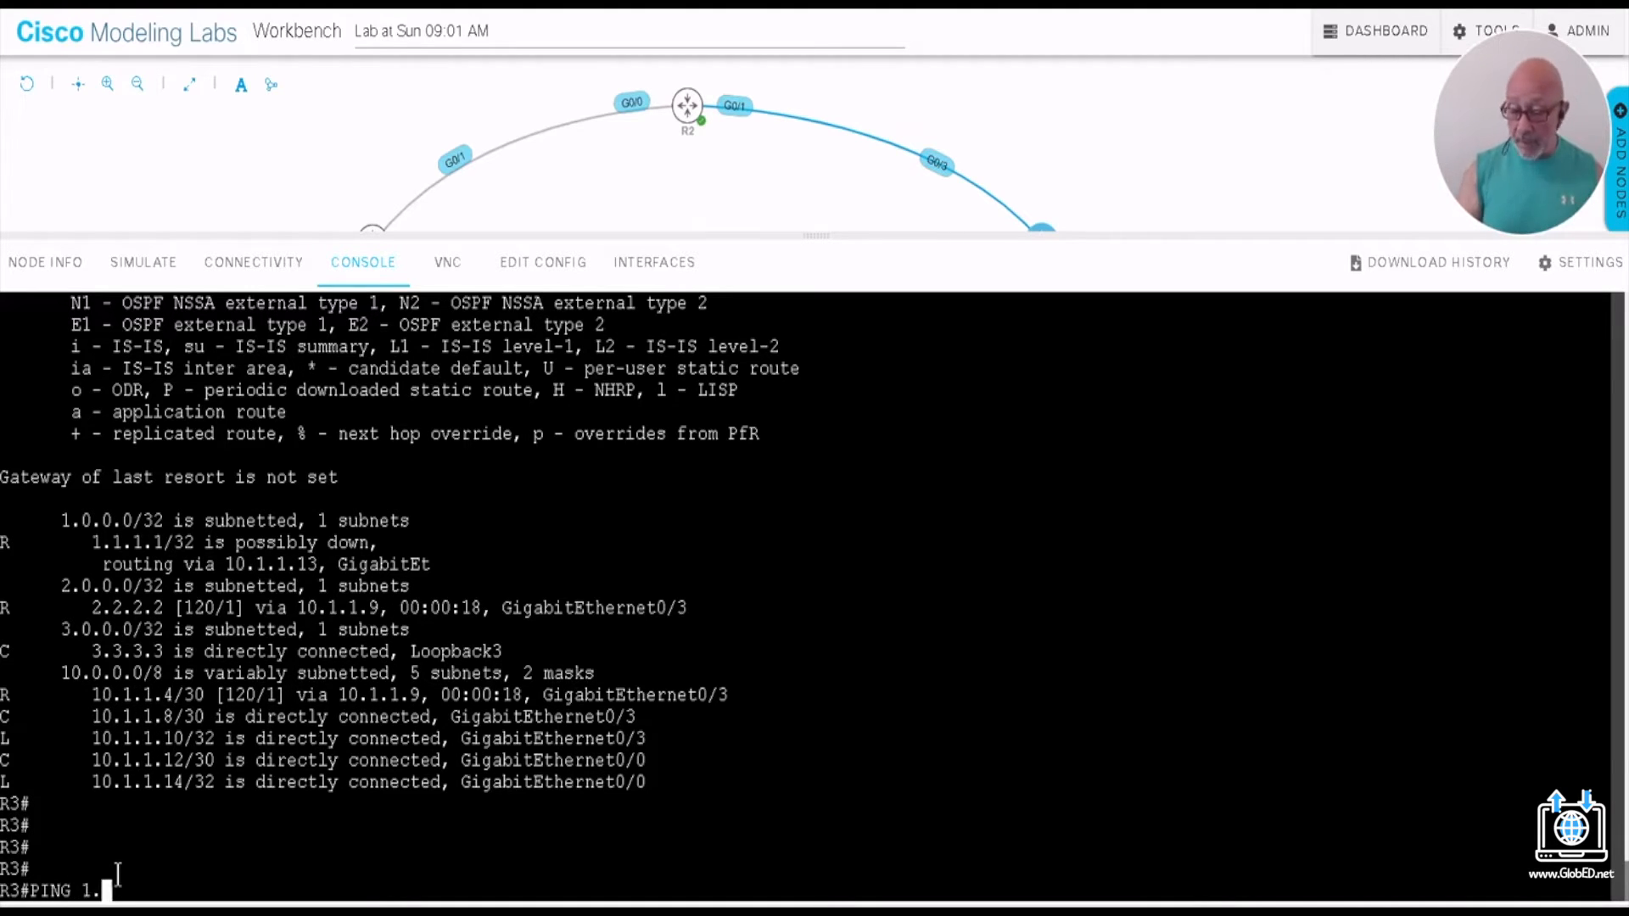
{"action": "type", "text": "1.1.1"}
{"action": "key", "text": "Return"}
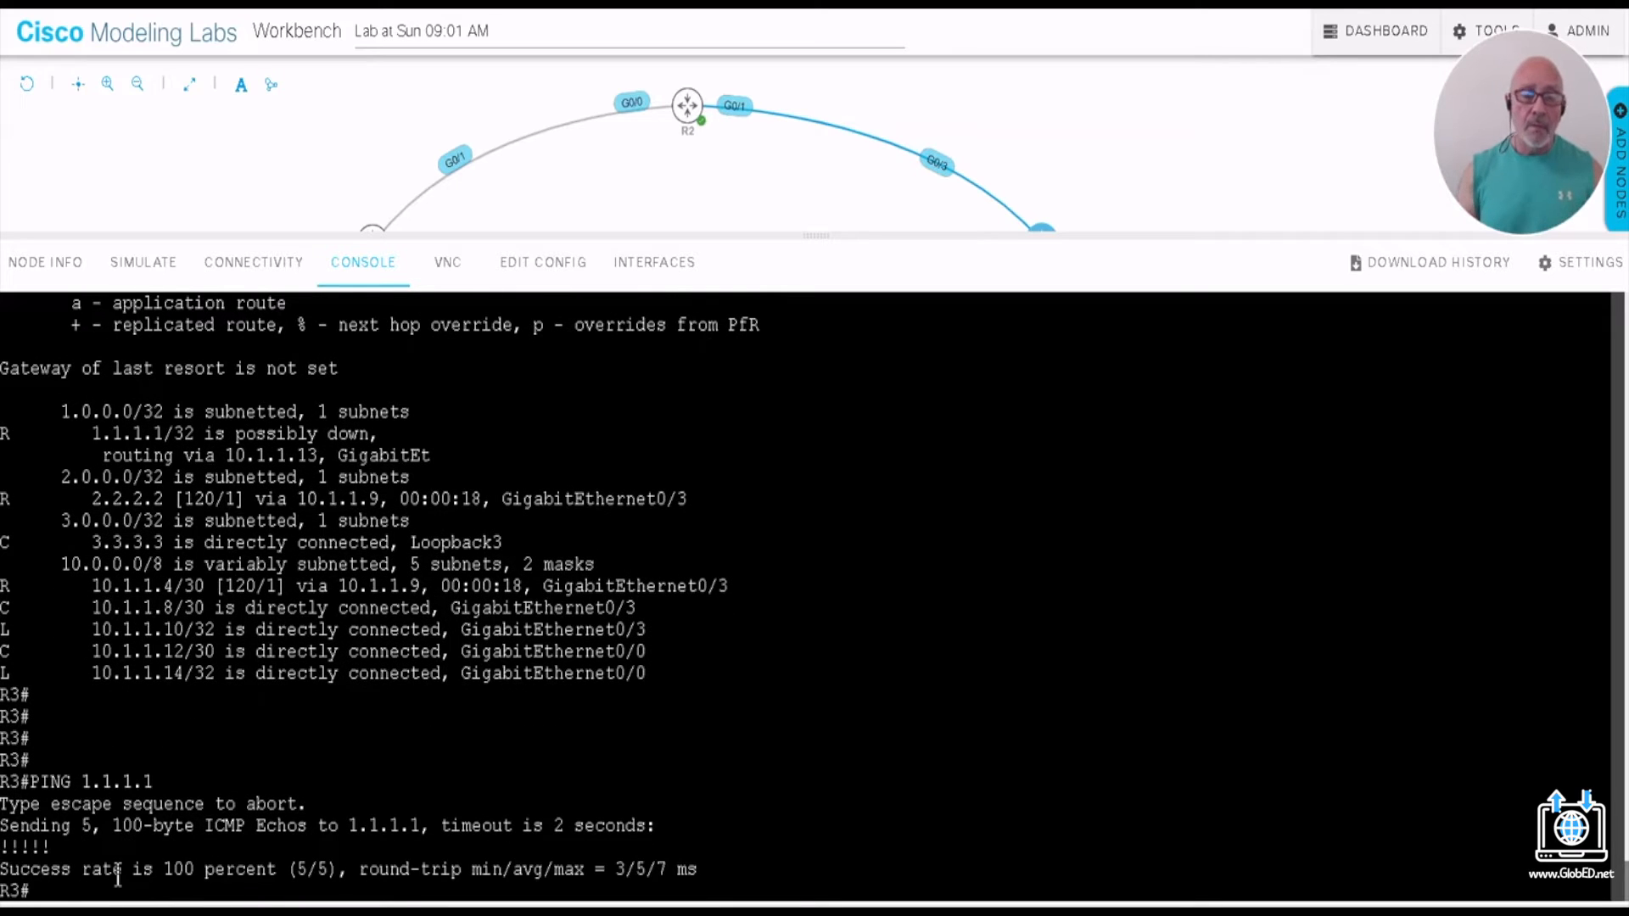
Step: Switch to router R2's console, bring up its prompt, and enter privileged EXEC mode with EN
{"action": "left_click", "coordinate": [689, 121]}
{"action": "key", "text": "Return"}
{"action": "key", "text": "Return"}
{"action": "key", "text": "Return"}
{"action": "key", "text": "Return"}
{"action": "key", "text": "Return"}
{"action": "key", "text": "Return"}
{"action": "key", "text": "Return"}
{"action": "key", "text": "Return"}
{"action": "key", "text": "Return"}
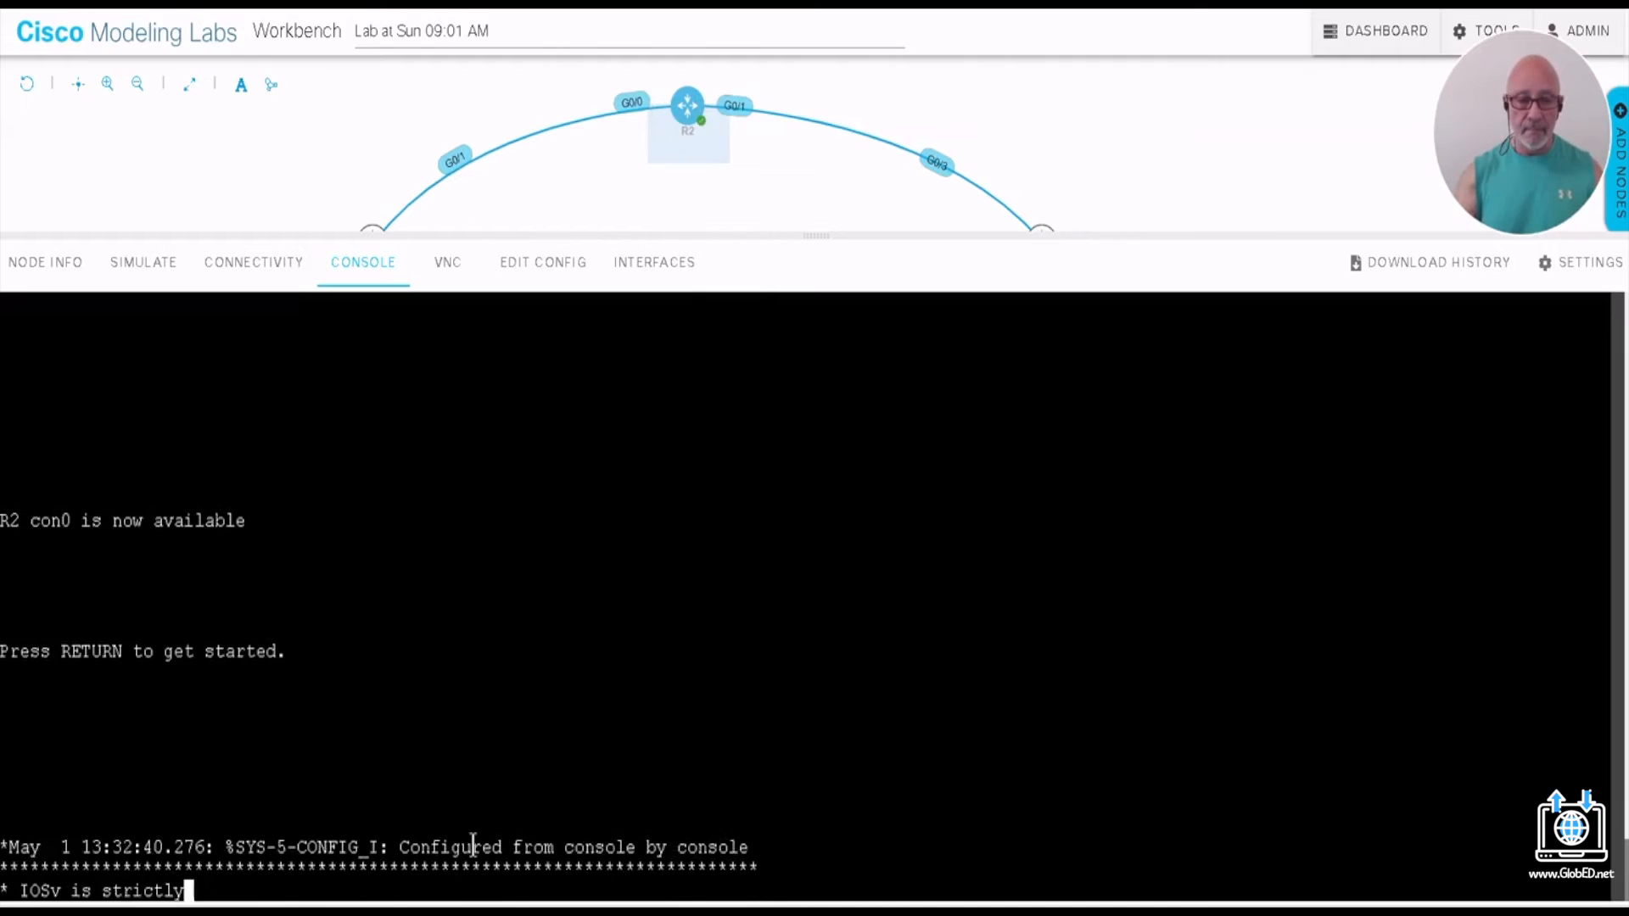
{"action": "type", "text": "EN"}
{"action": "key", "text": "Return"}
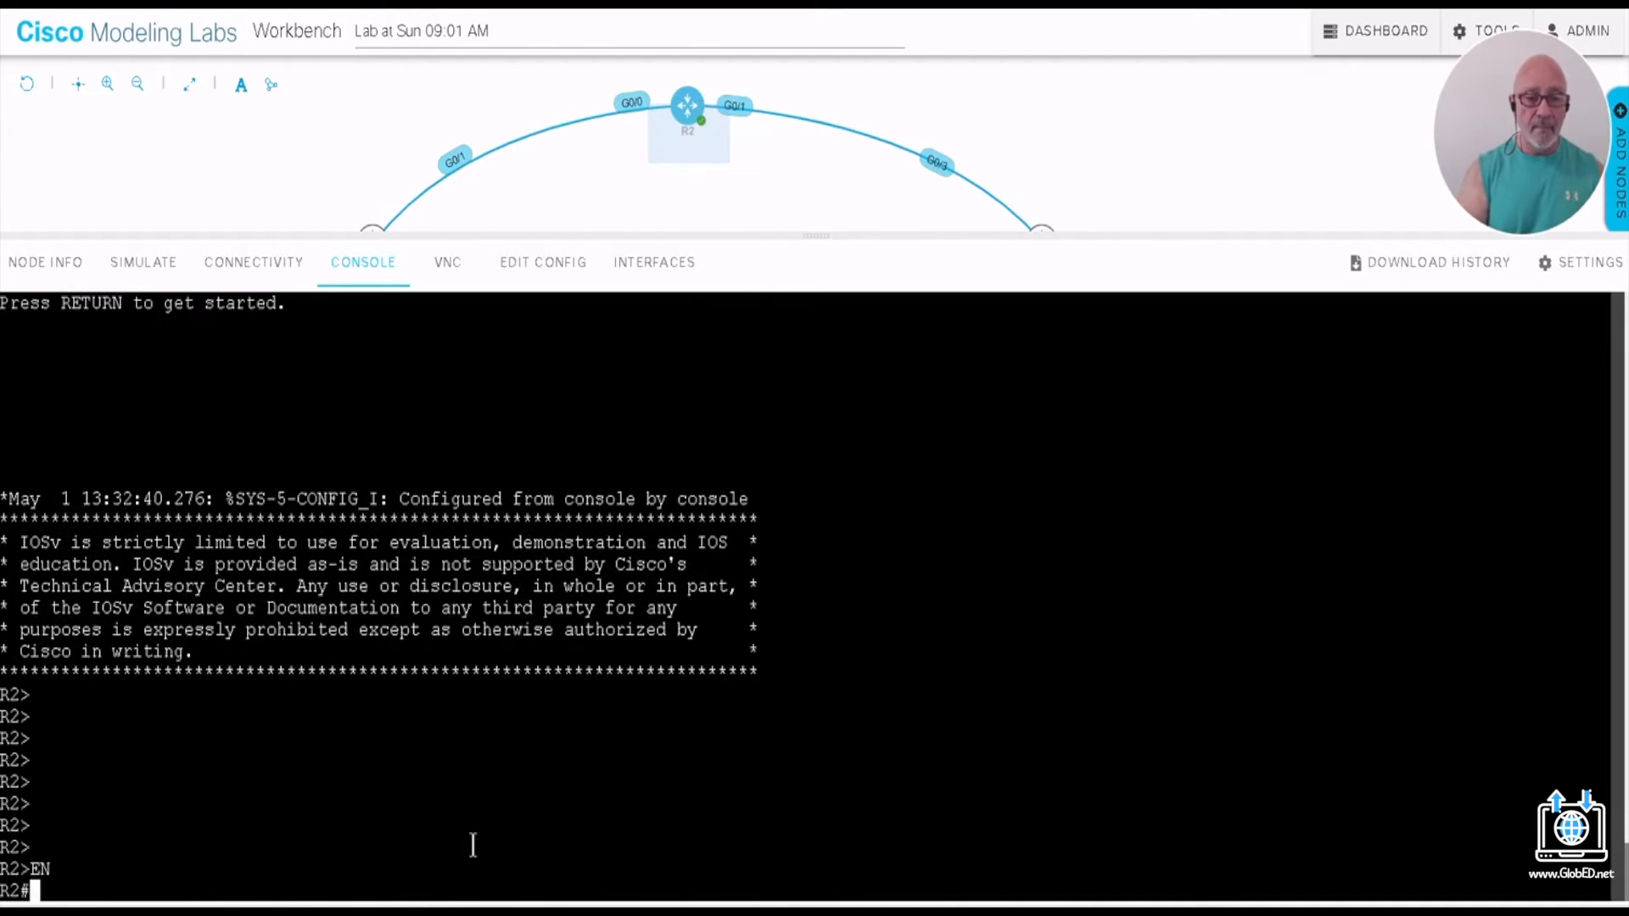
Step: Display R2's routing table with SH IP ROUTE and compare the 3.3.3.3, 10.1.1.4/30 and 10.1.1.12/30 routes with the topology
{"action": "type", "text": "SH IP ROUTE"}
{"action": "key", "text": "Return"}
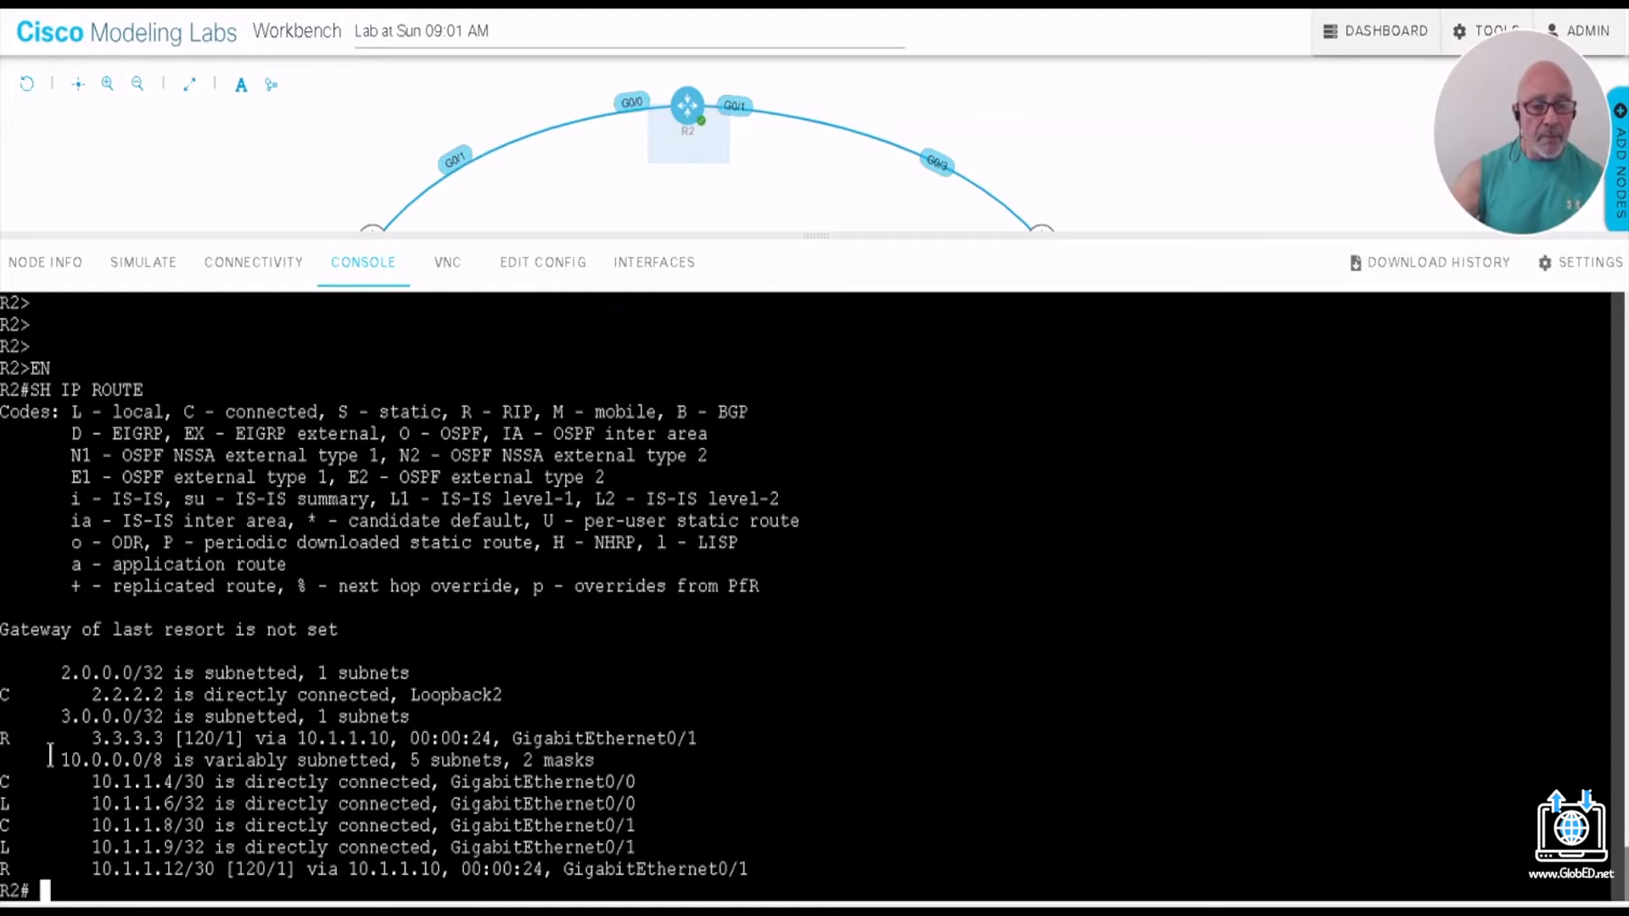
{"action": "left_click_drag", "start_coordinate": [66, 743], "coordinate": [159, 734]}
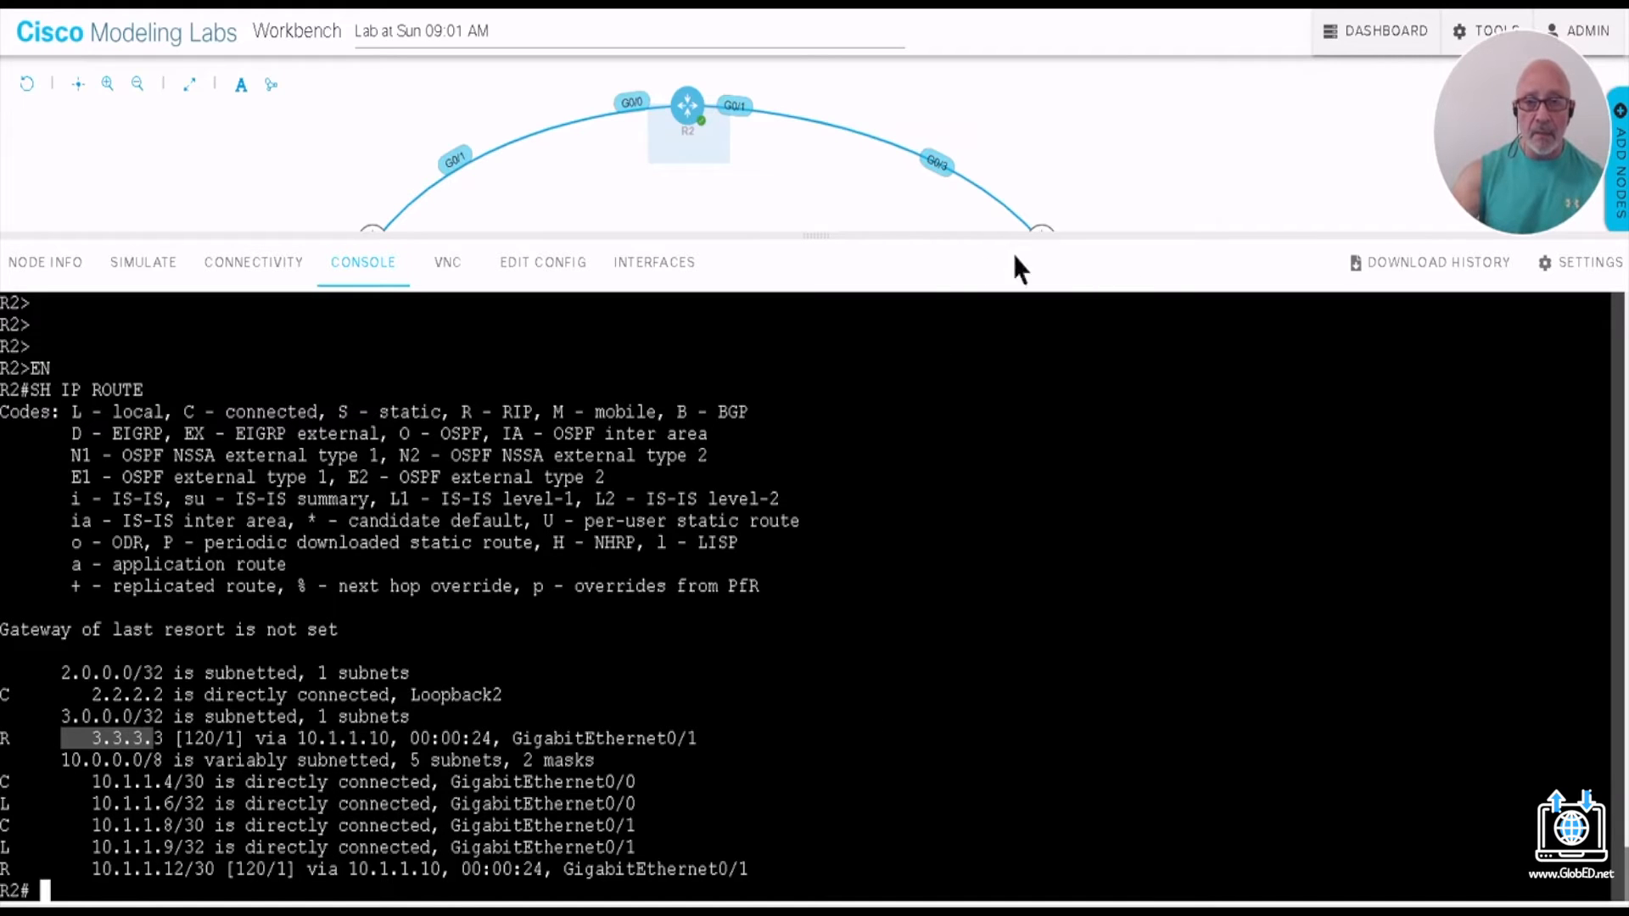
{"action": "left_click_drag", "start_coordinate": [817, 232], "coordinate": [815, 394]}
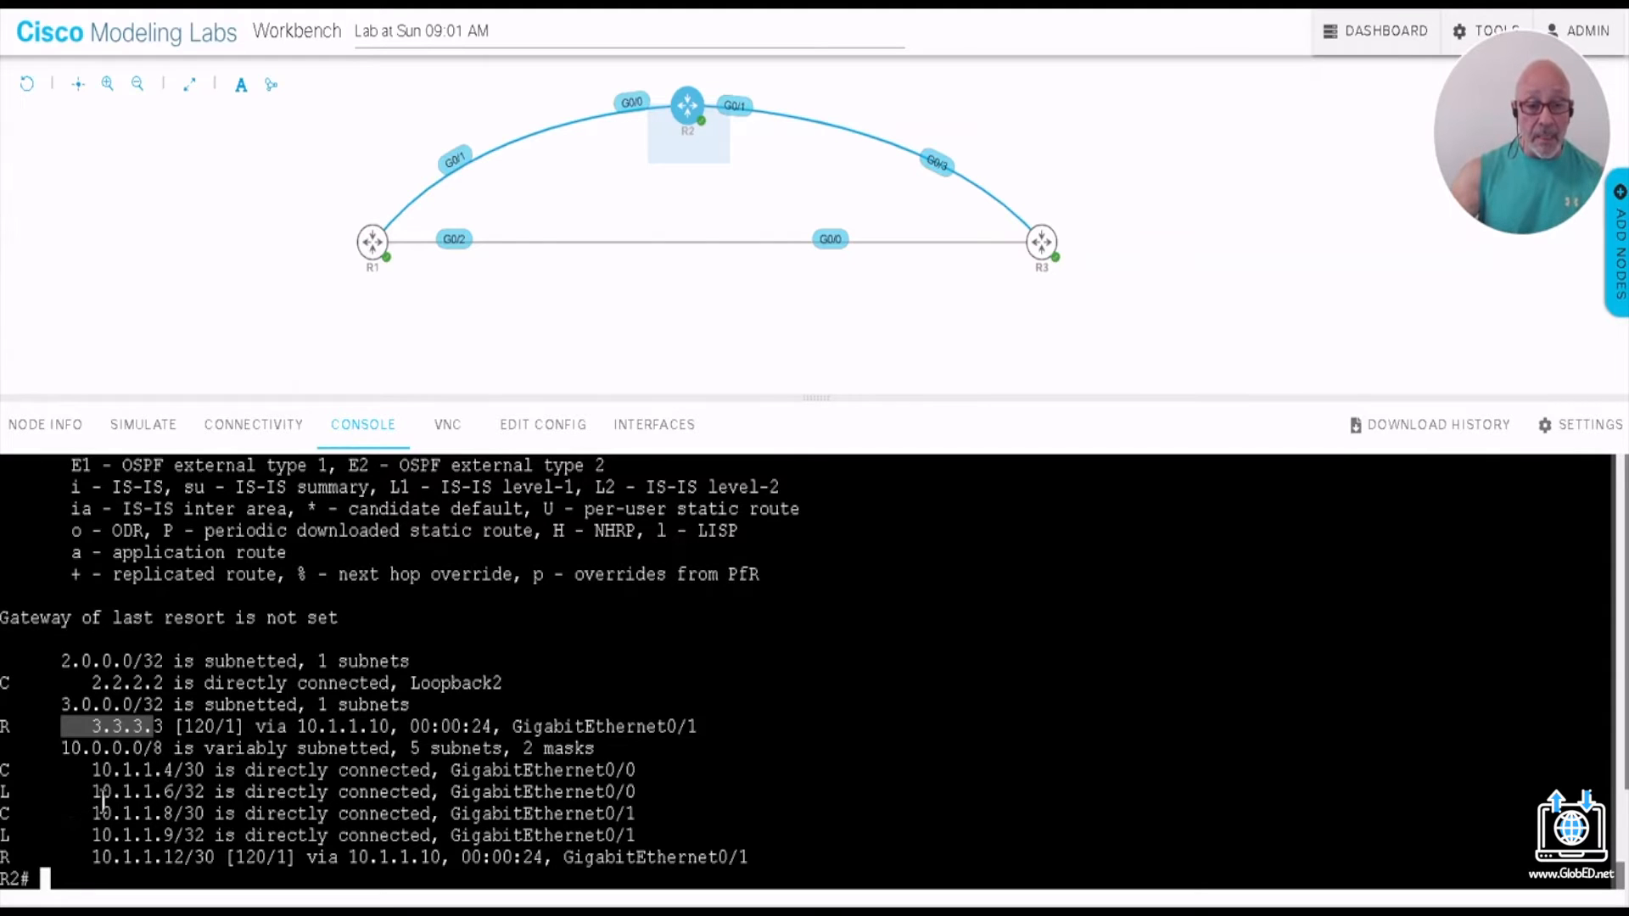
{"action": "left_click_drag", "start_coordinate": [90, 769], "coordinate": [199, 770]}
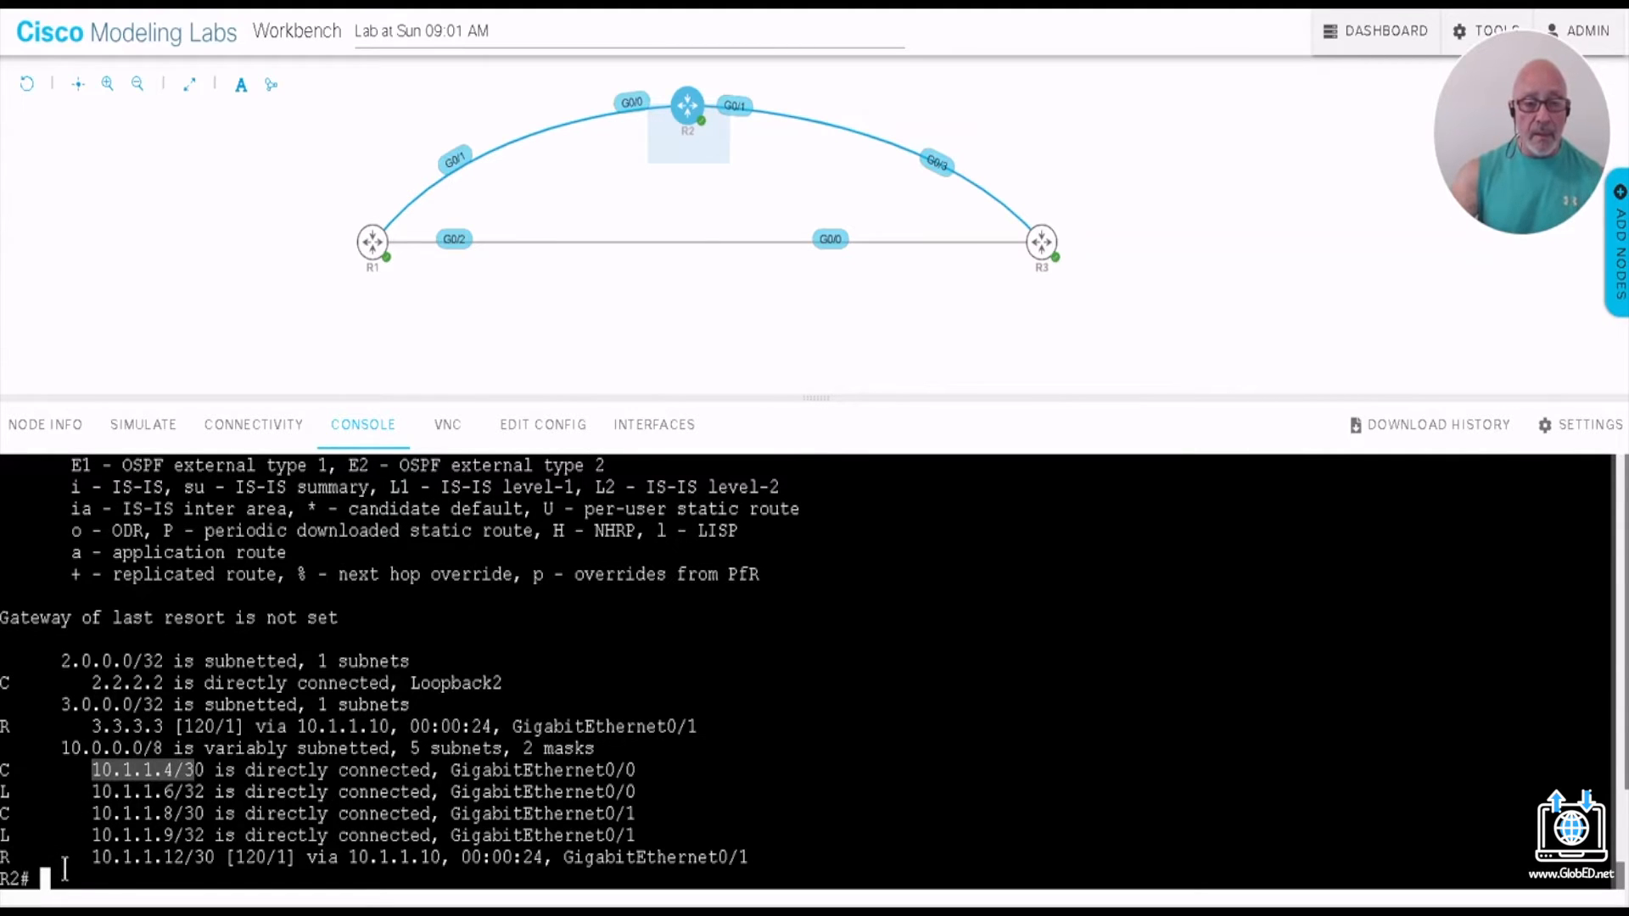
{"action": "left_click_drag", "start_coordinate": [81, 857], "coordinate": [214, 858]}
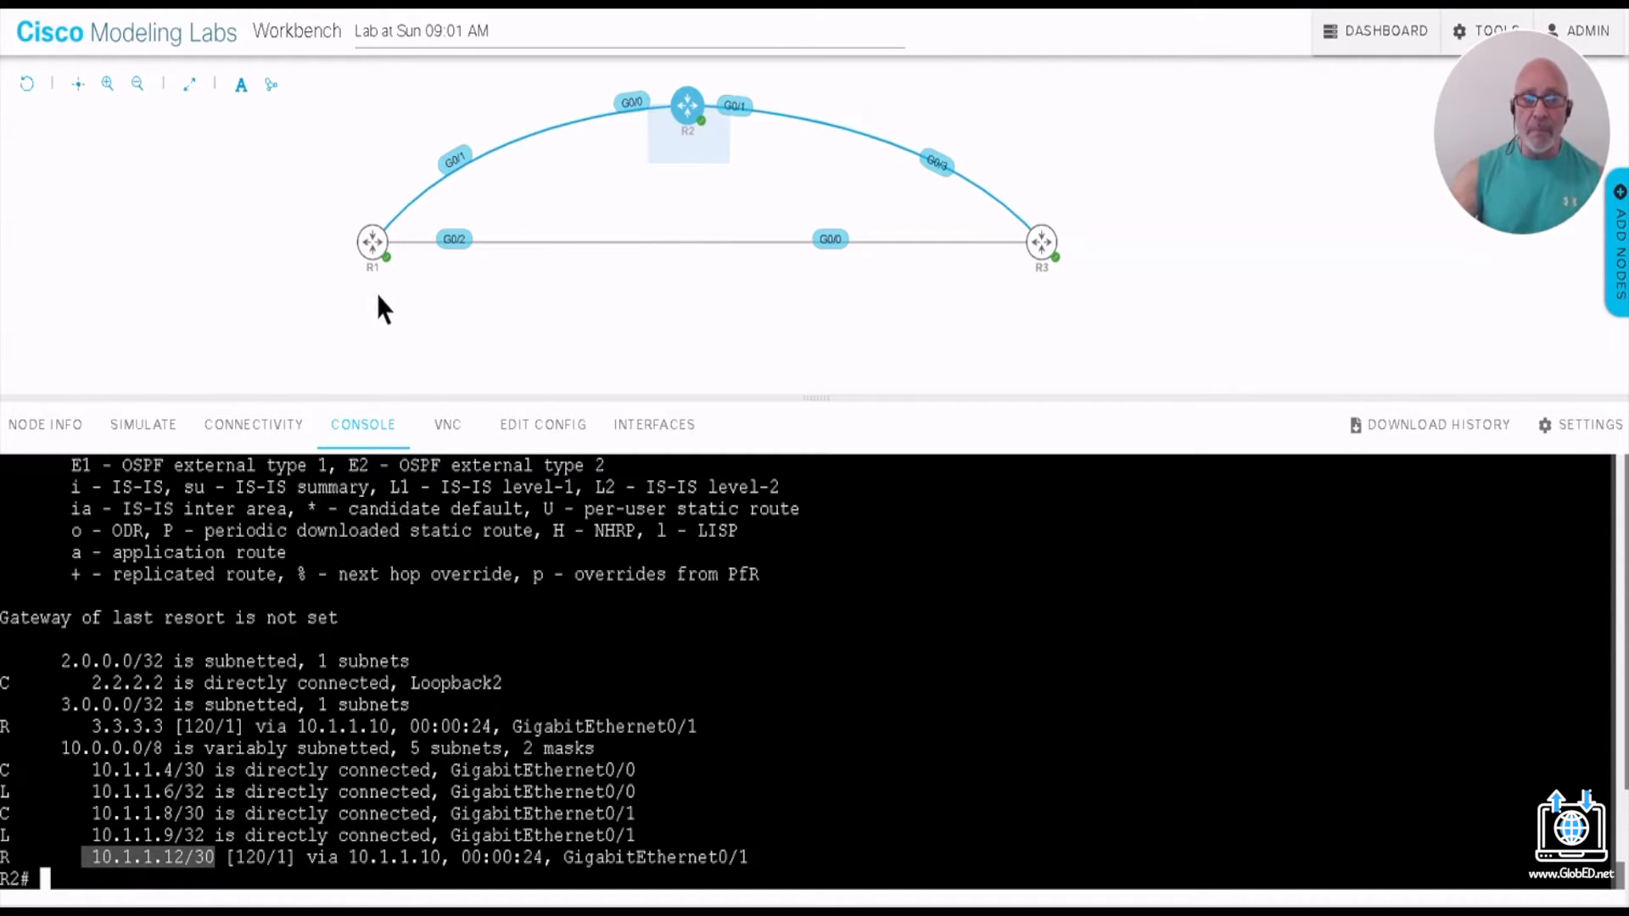
Step: Compare R2's routes with the topology and highlight its directly connected 10.1.1.4/30 route on GigabitEthernet0/0
{"action": "mouse_move", "coordinate": [378, 237]}
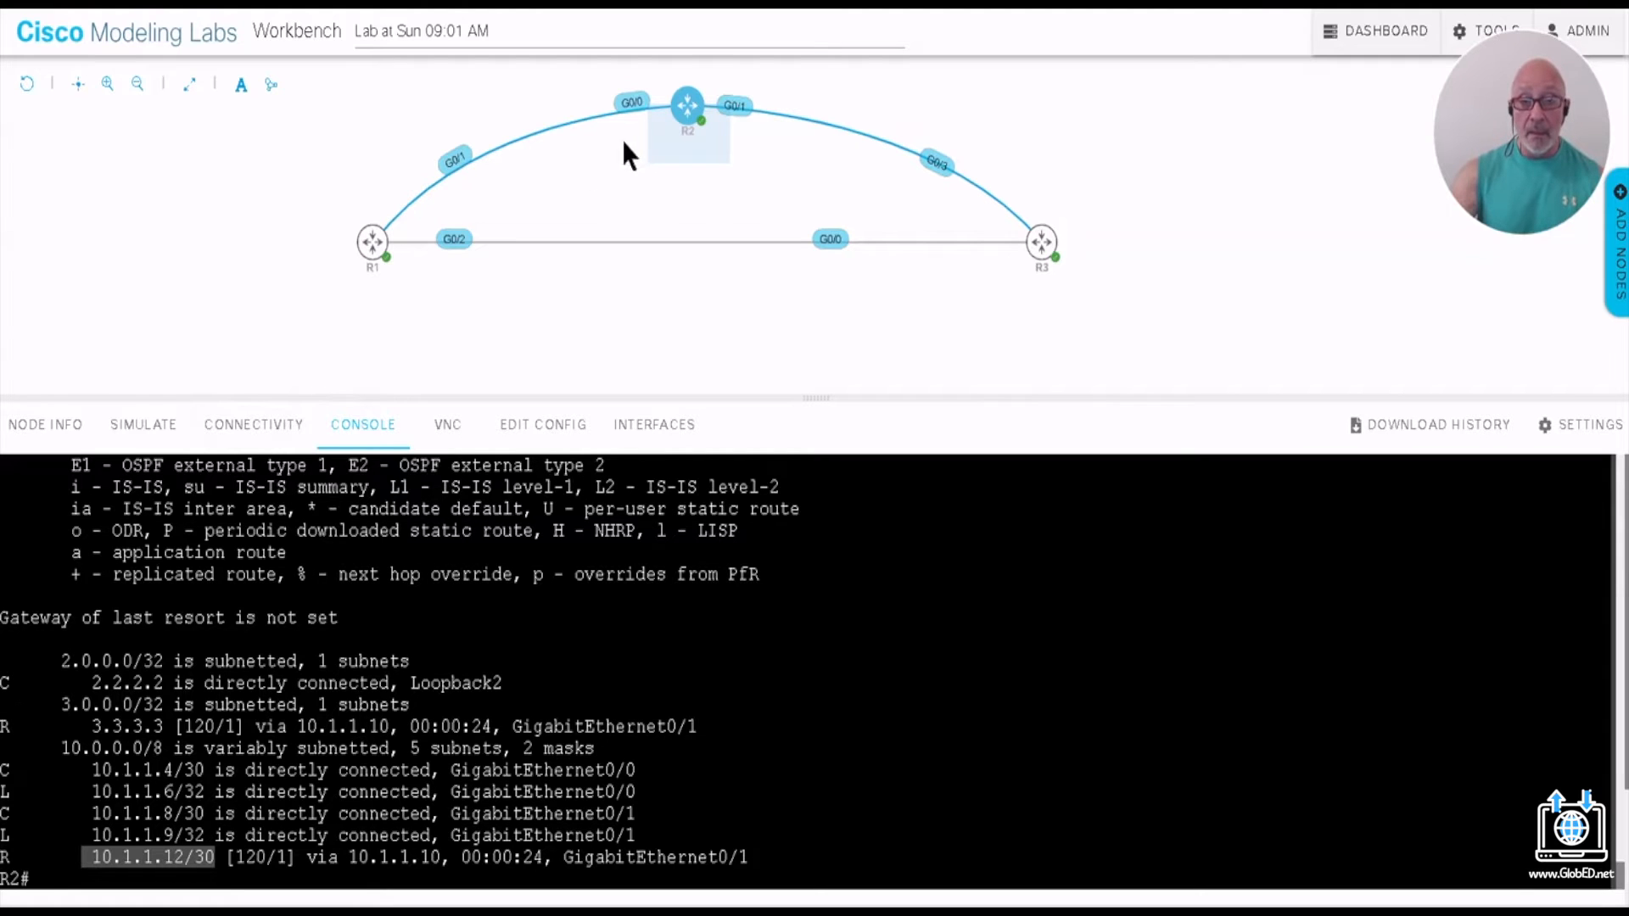
{"action": "mouse_move", "coordinate": [689, 112]}
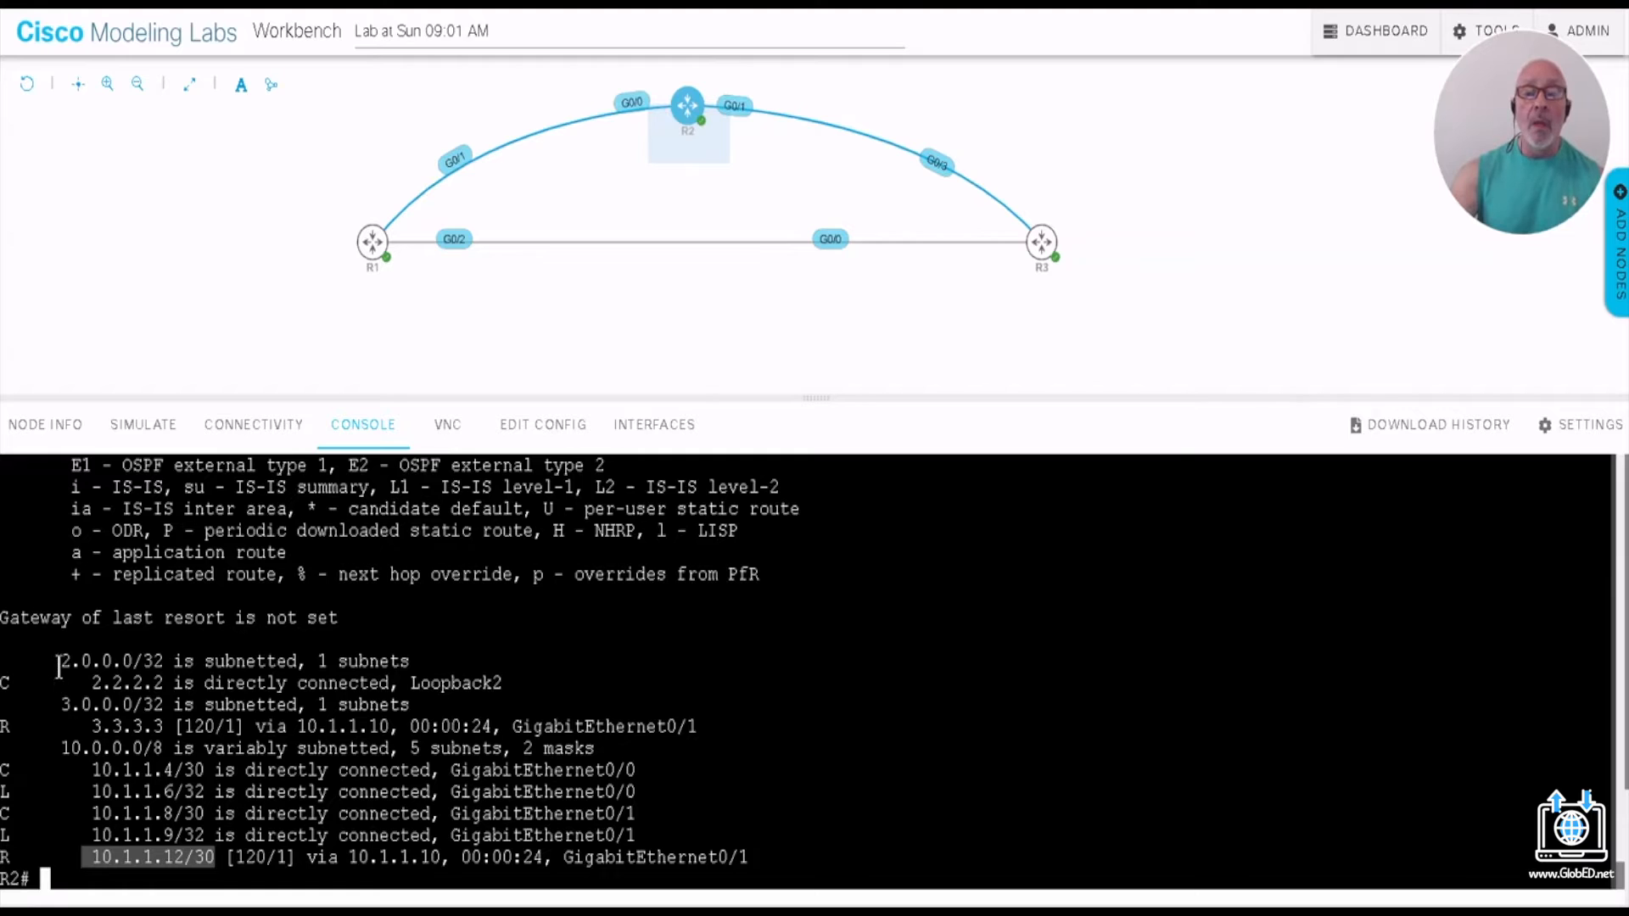
{"action": "mouse_move", "coordinate": [389, 265]}
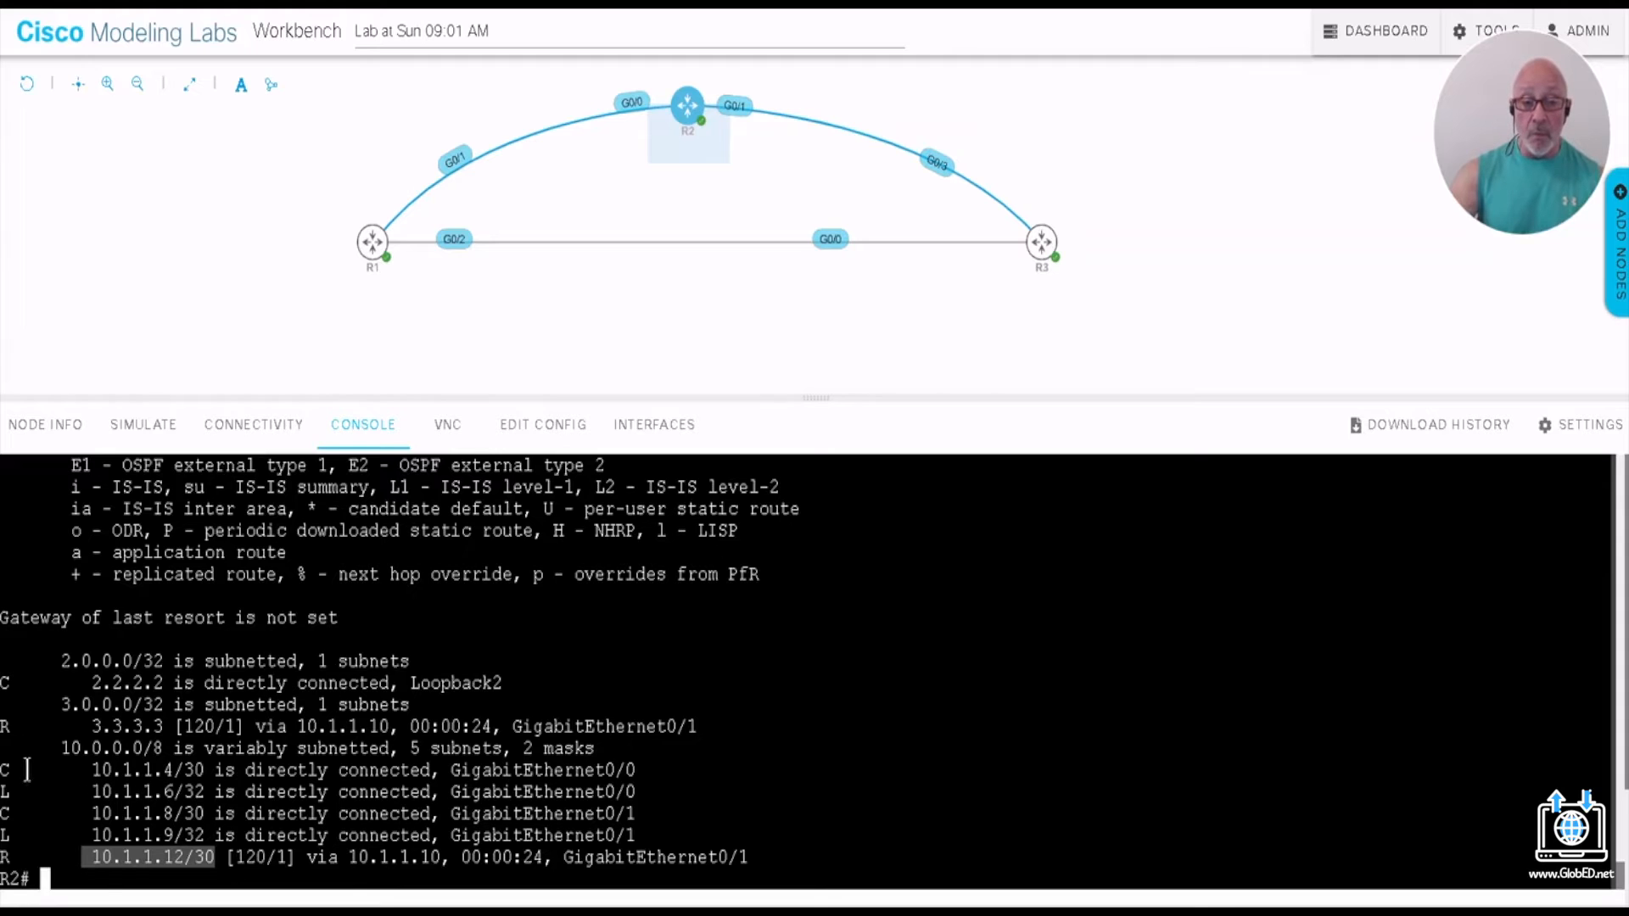
{"action": "left_click_drag", "start_coordinate": [2, 769], "coordinate": [652, 771]}
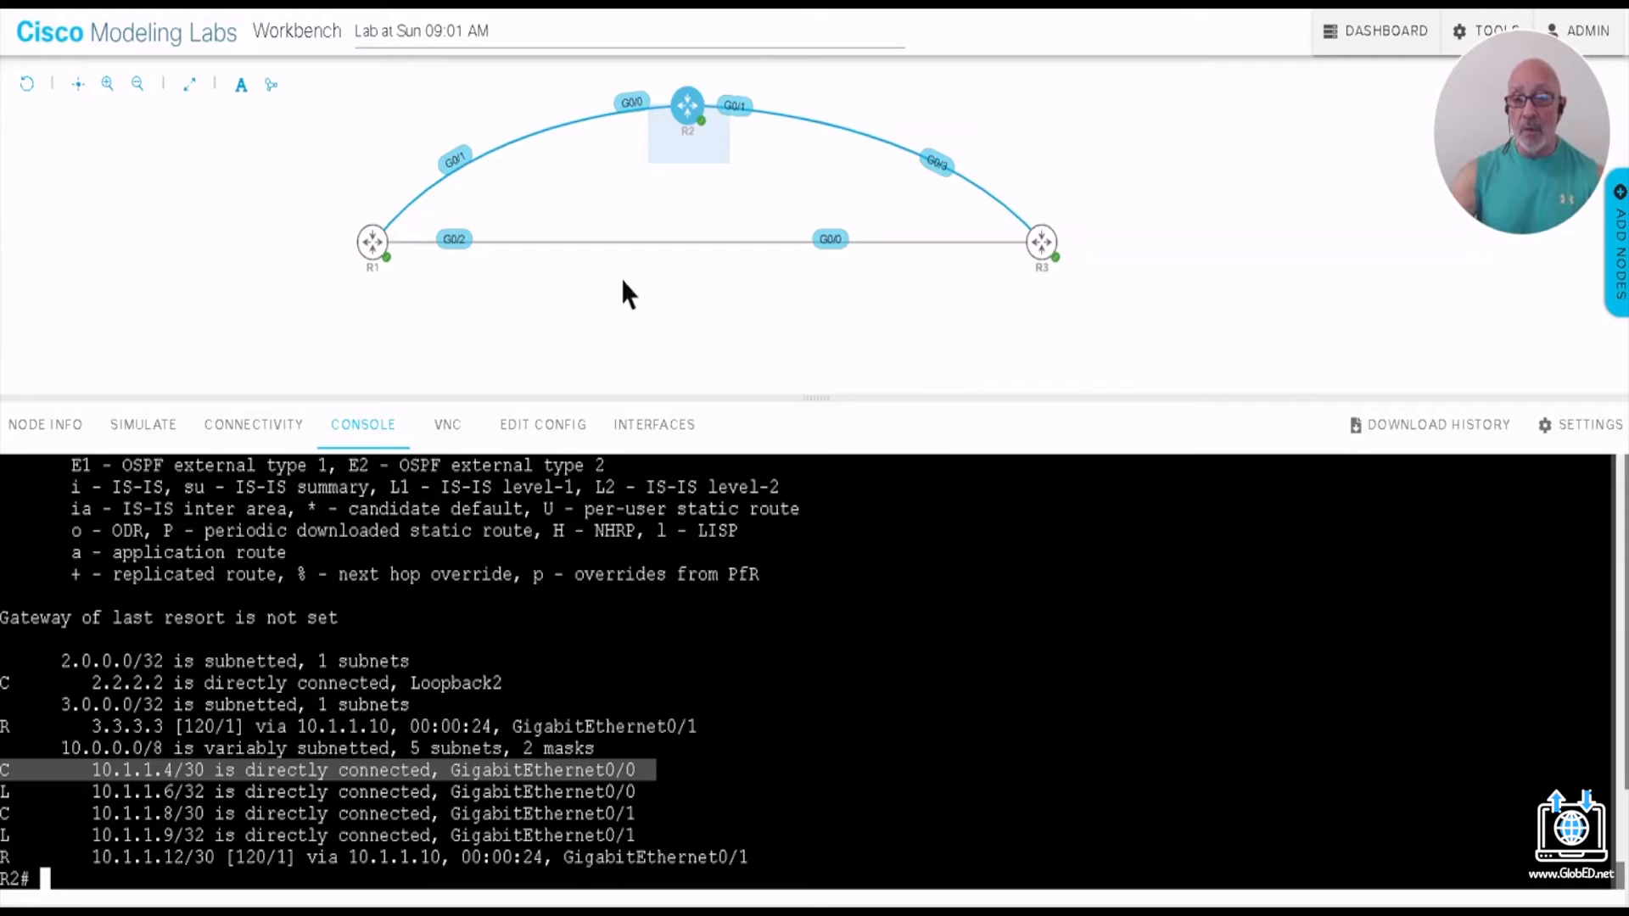
Step: Switch to router R3's console and display its routing table with SH IP ROUTE
{"action": "mouse_move", "coordinate": [1044, 256]}
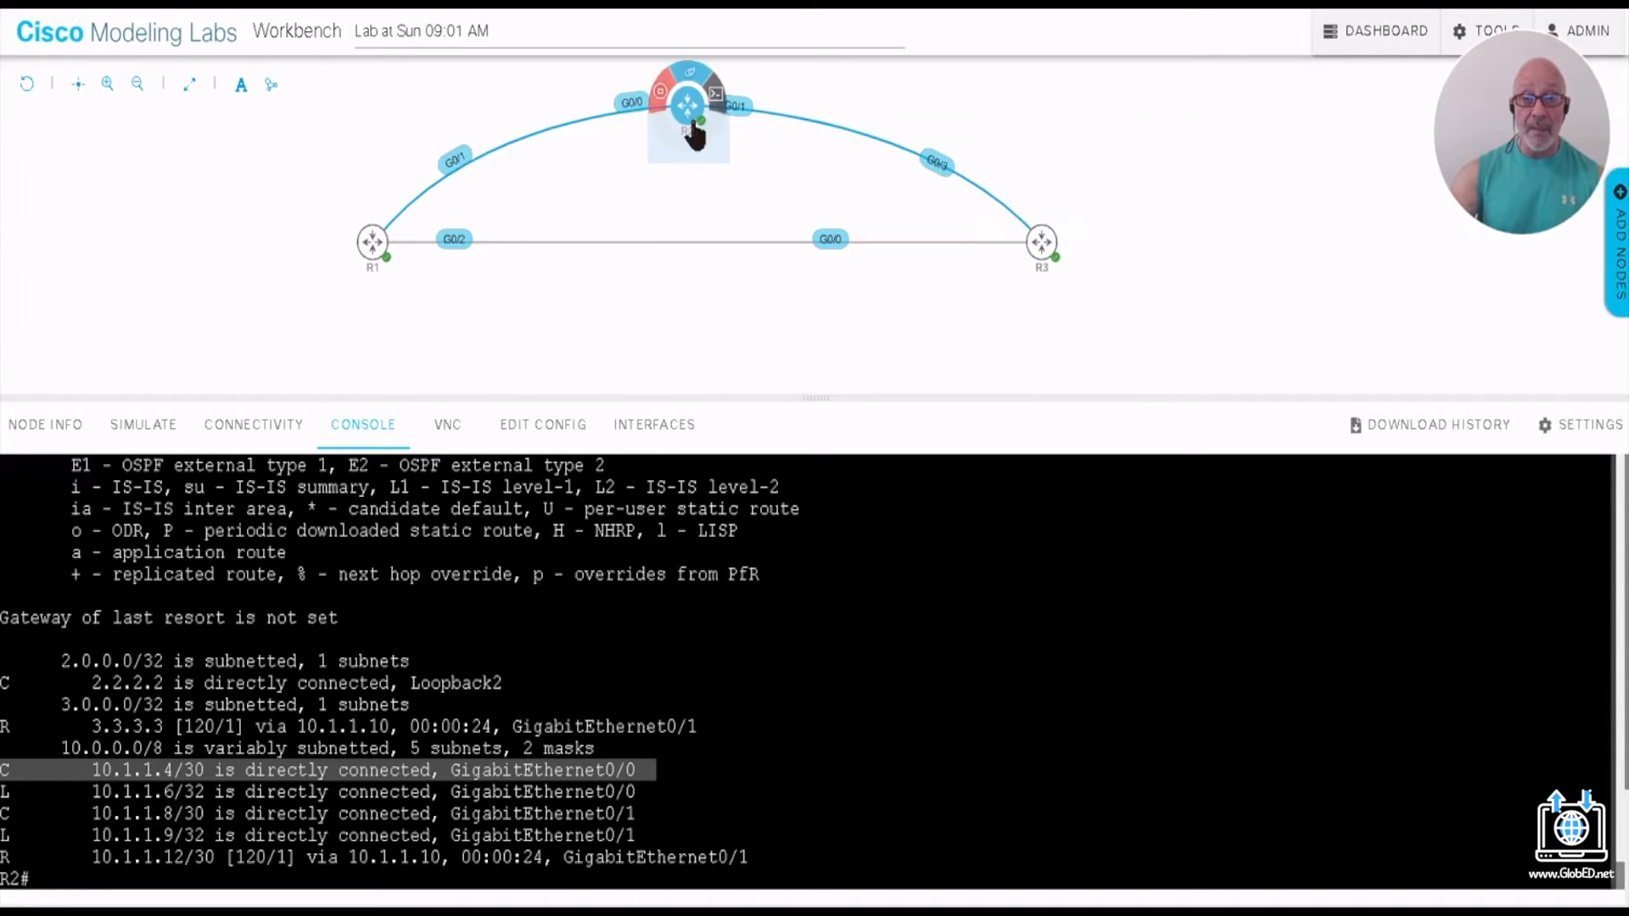
{"action": "left_click", "coordinate": [1045, 248]}
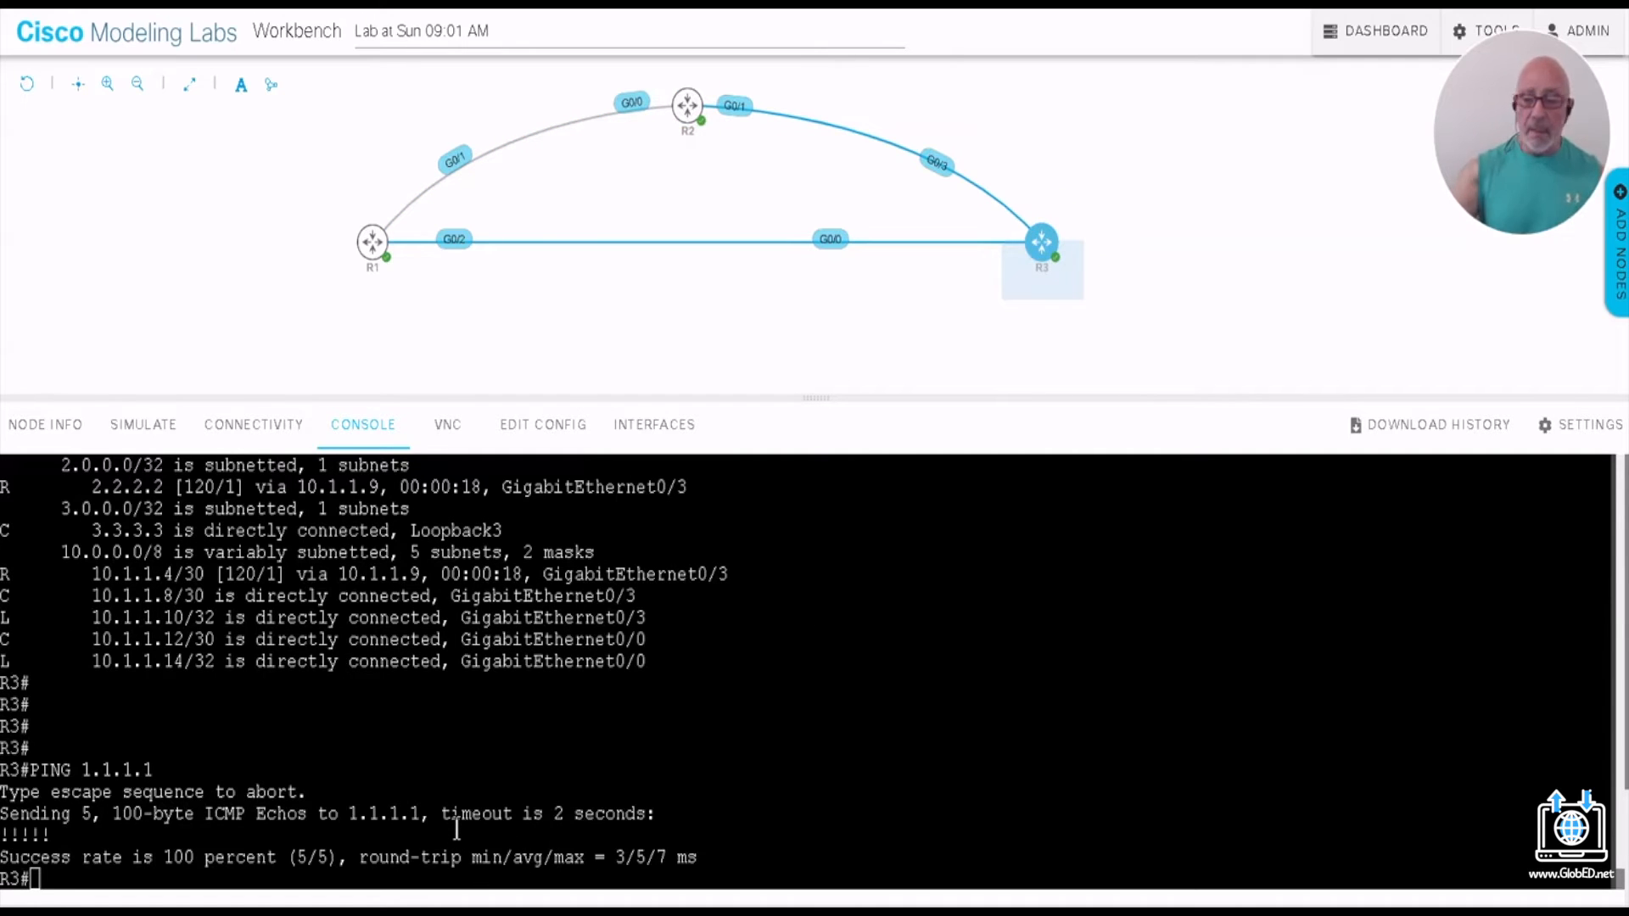
{"action": "key", "text": "Return"}
{"action": "key", "text": "Return"}
{"action": "key", "text": "Return"}
{"action": "key", "text": "Return"}
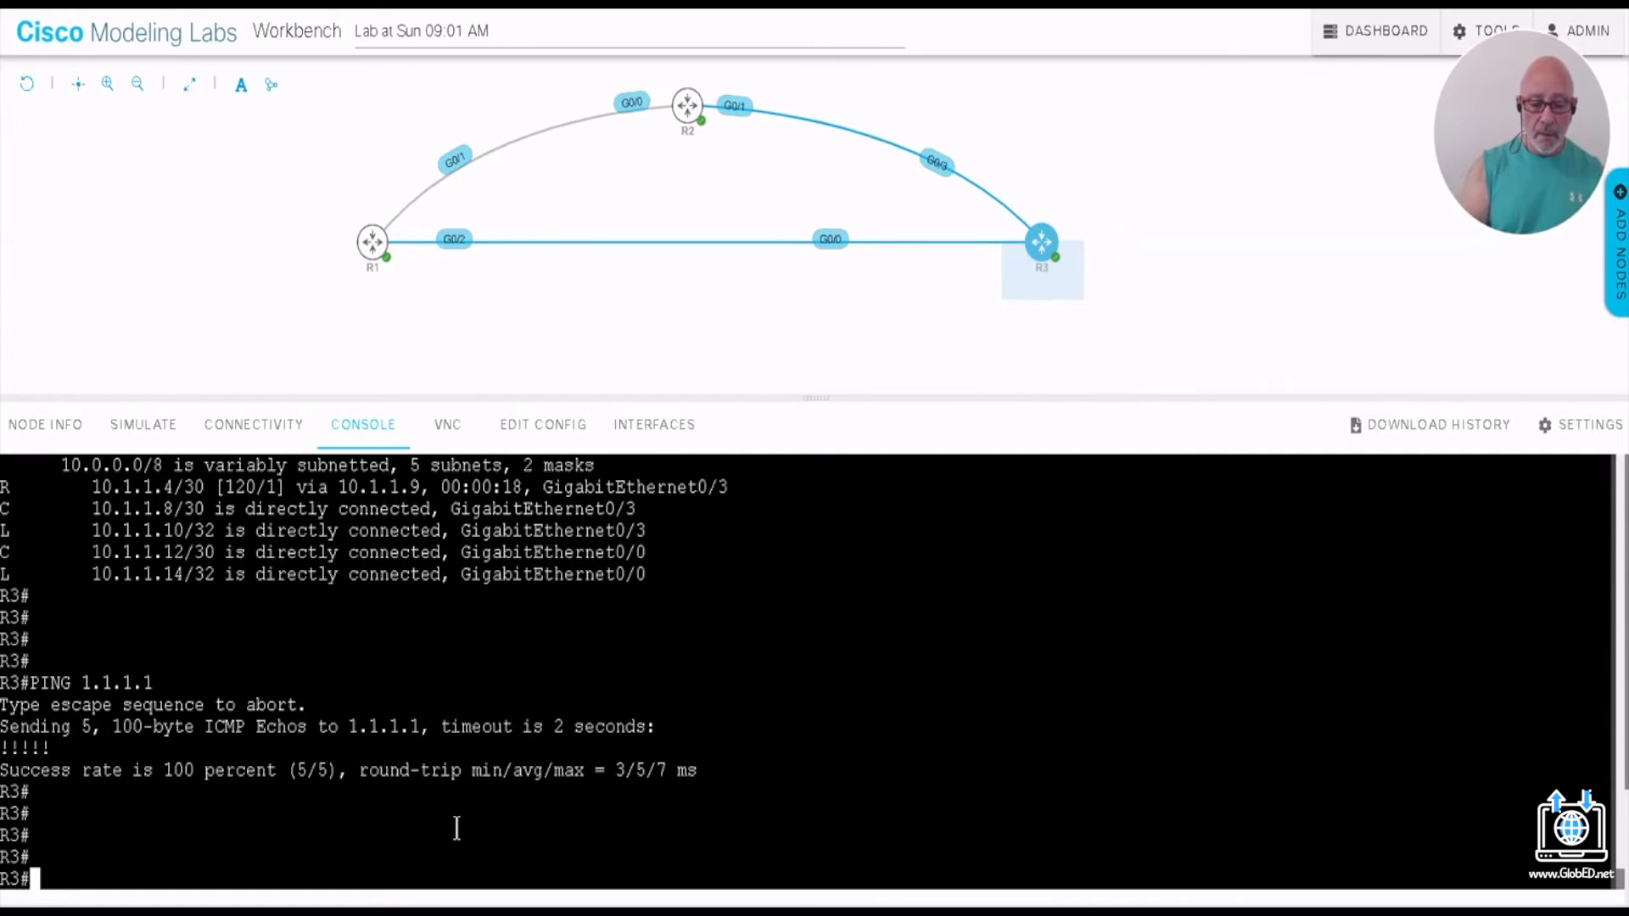
{"action": "type", "text": "SH IPROU"}
{"action": "key", "text": "BackSpace"}
{"action": "key", "text": "BackSpace"}
{"action": "key", "text": "BackSpace"}
{"action": "key", "text": "BackSpace"}
{"action": "type", "text": "P ROUTE"}
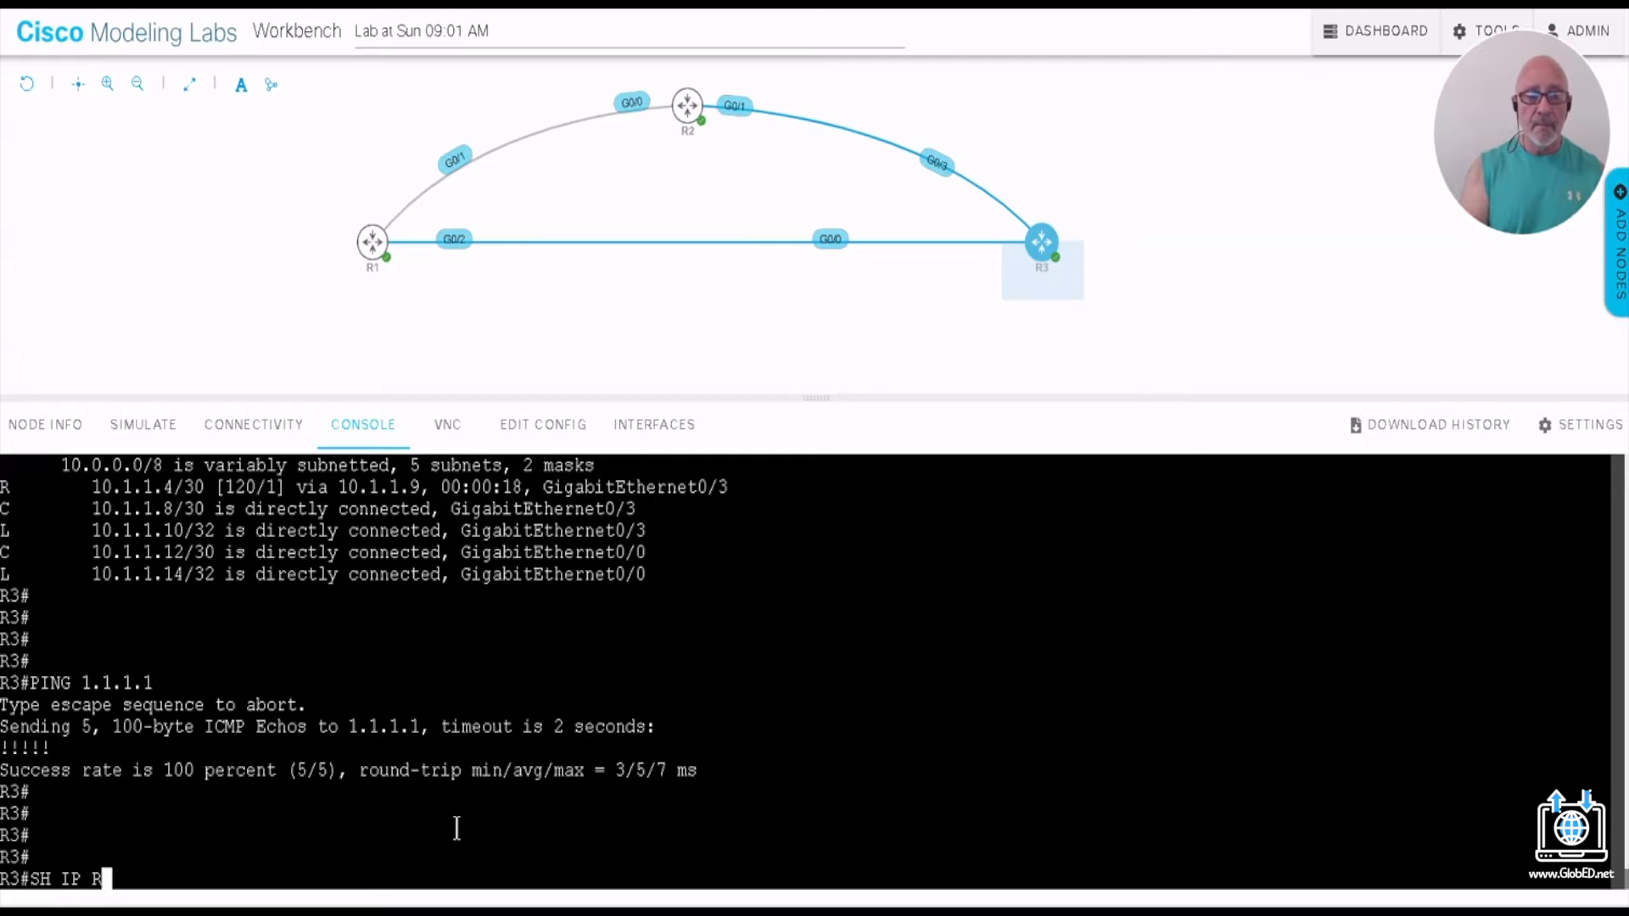
{"action": "key", "text": "Return"}
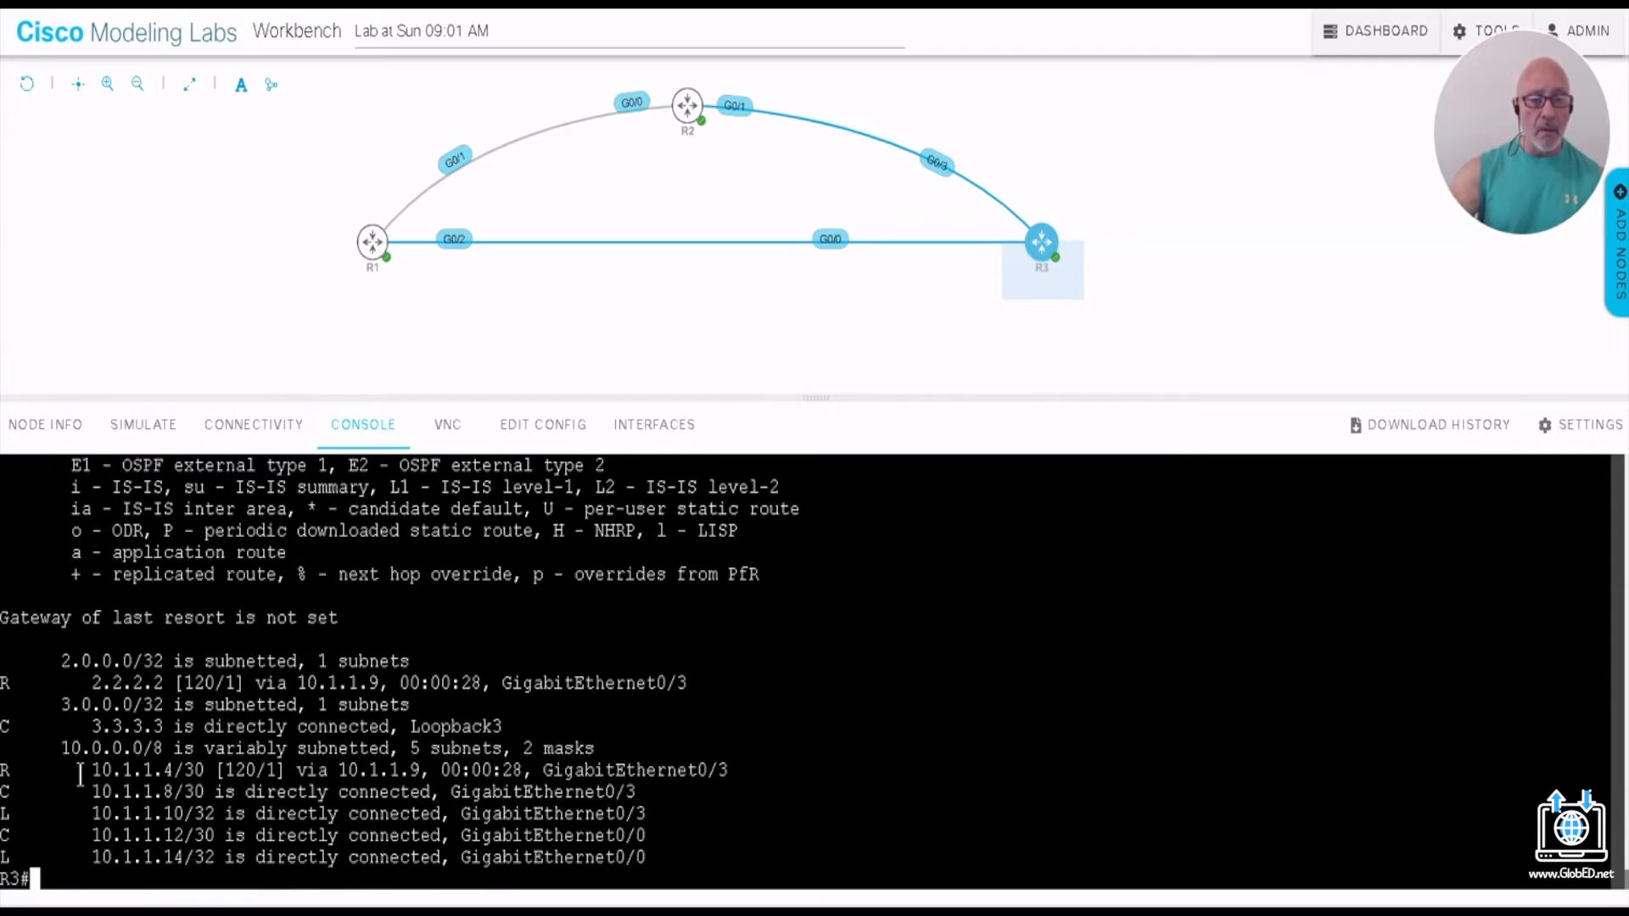
Step: Highlight the 10.1.1.4/30 RIP route and its next hop 10.1.1.9 in R3's routing table, tracing the path on the topology
{"action": "left_click_drag", "start_coordinate": [81, 773], "coordinate": [206, 770]}
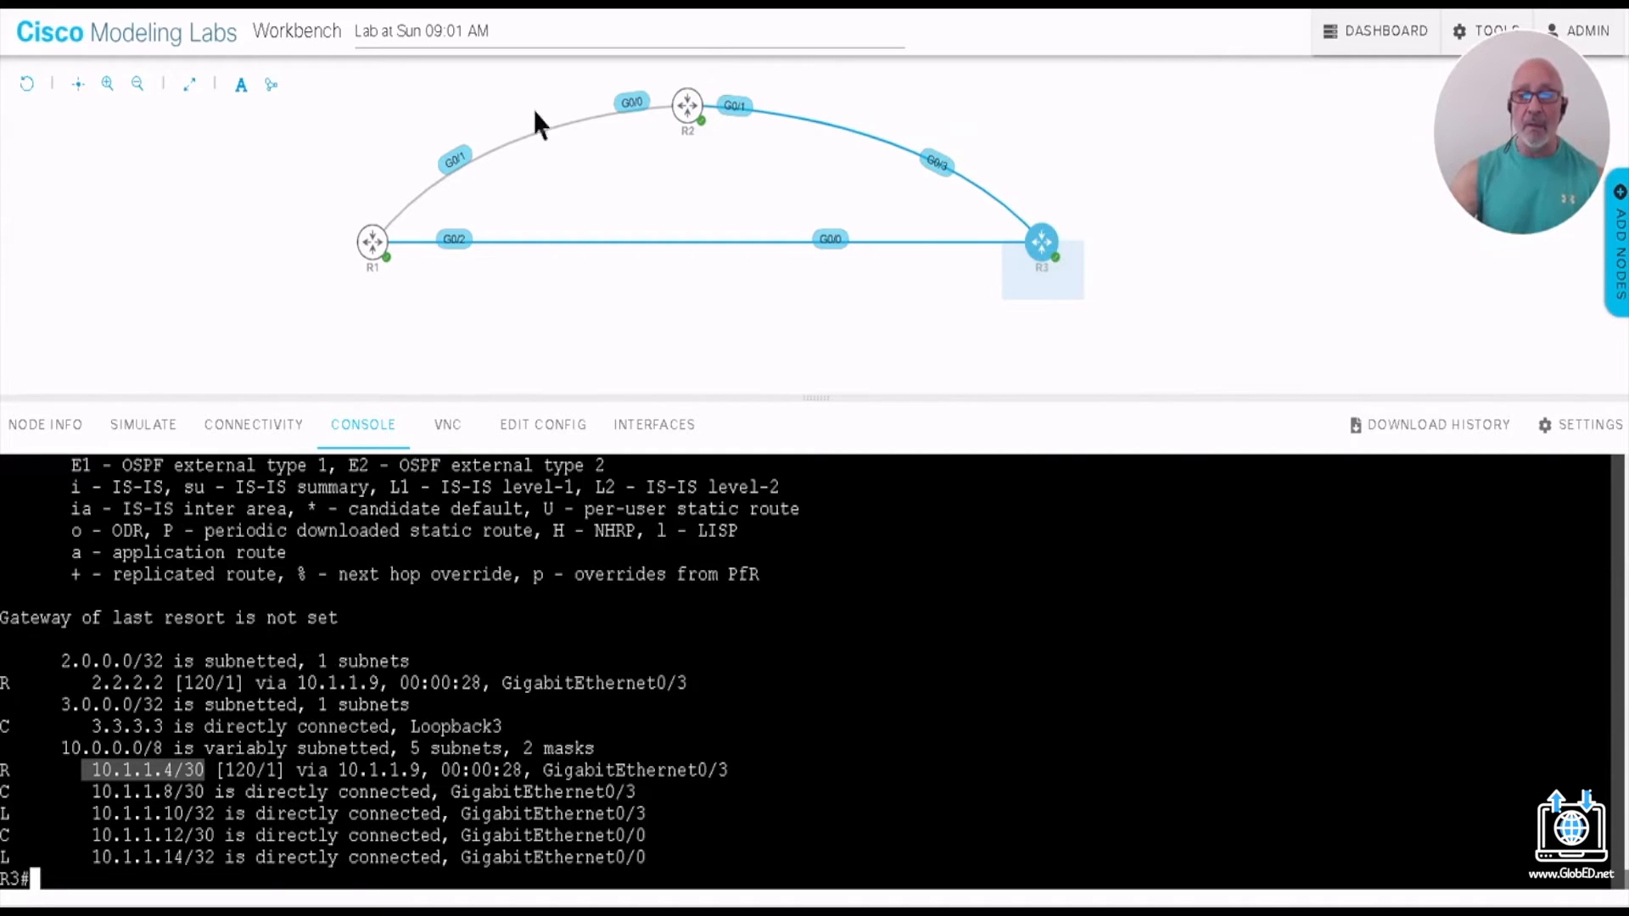
{"action": "mouse_move", "coordinate": [363, 259]}
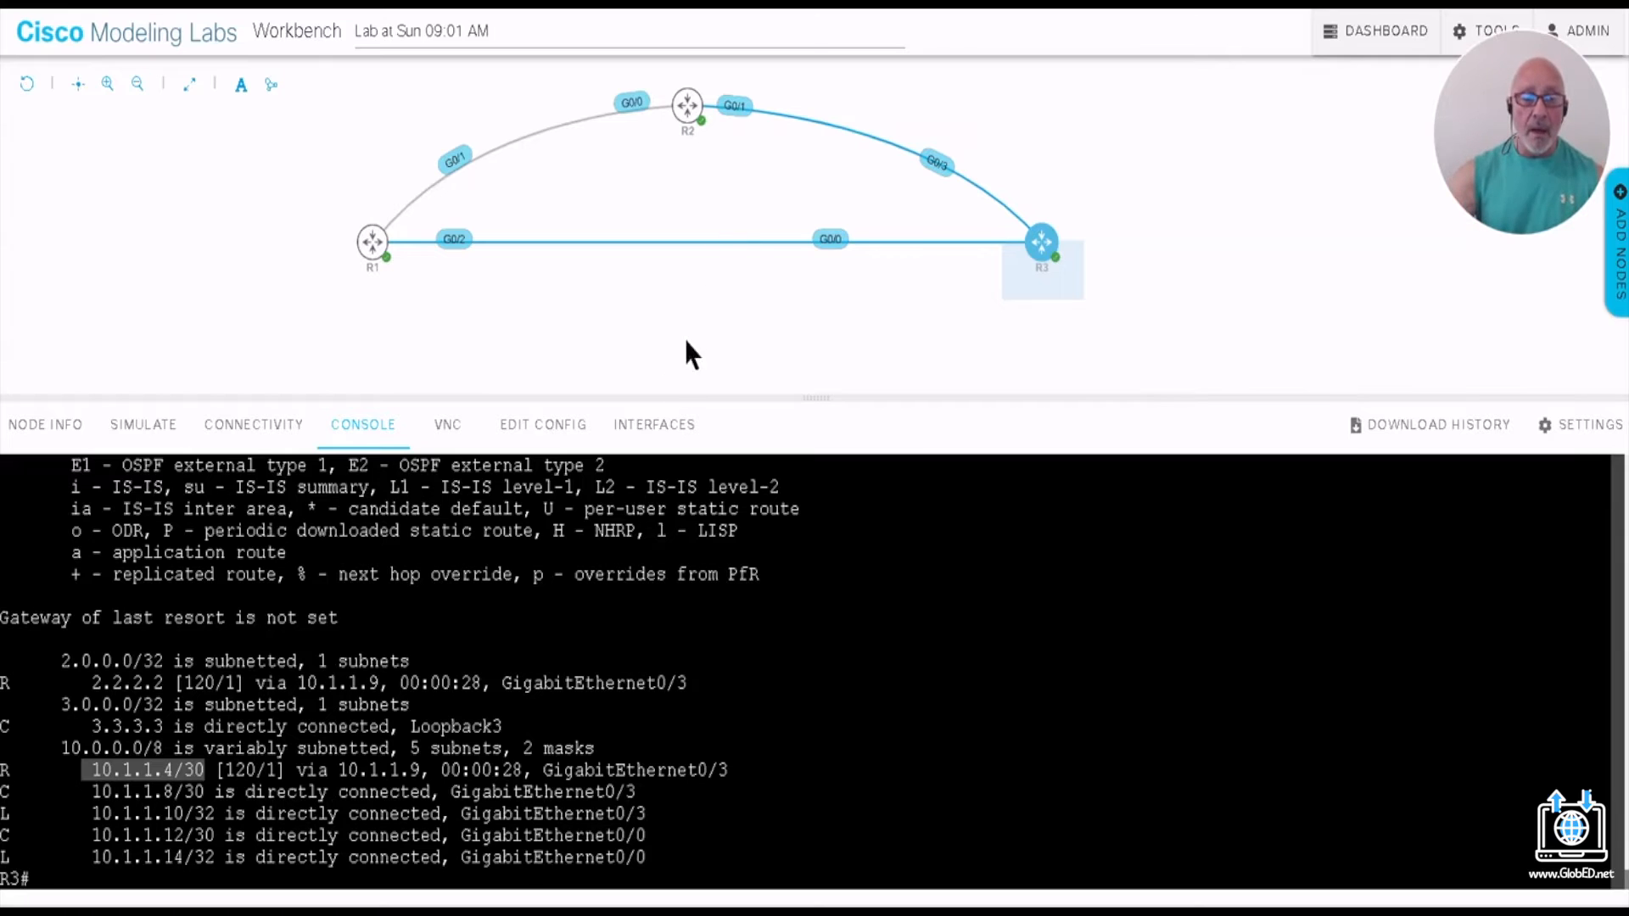
{"action": "left_click", "coordinate": [60, 770]}
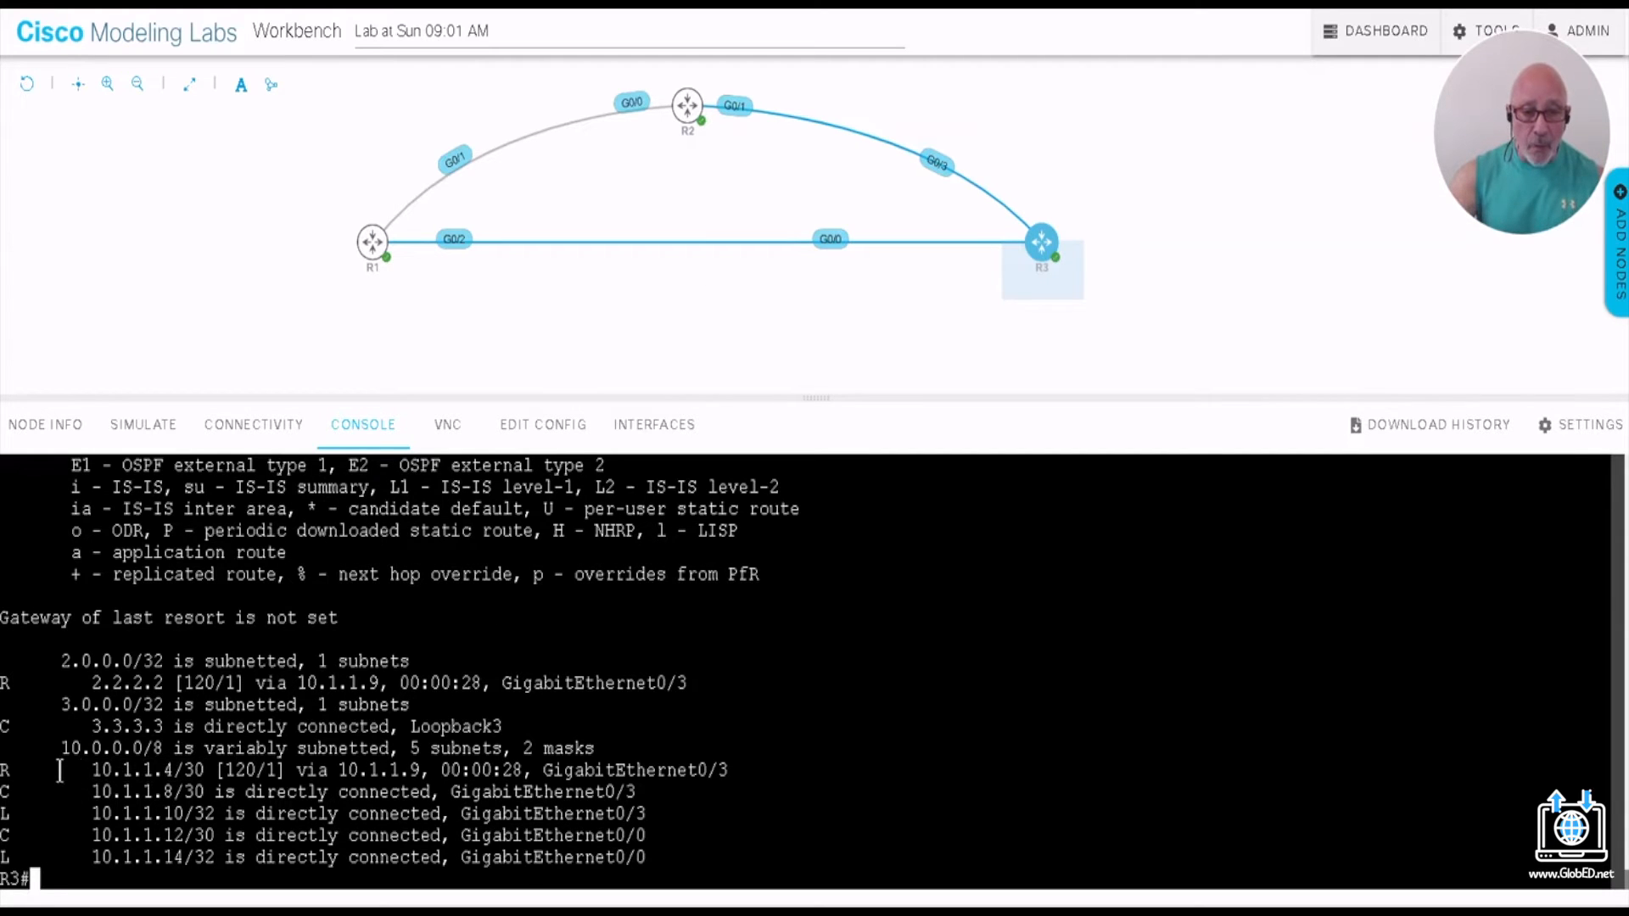
{"action": "left_click_drag", "start_coordinate": [71, 768], "coordinate": [202, 764]}
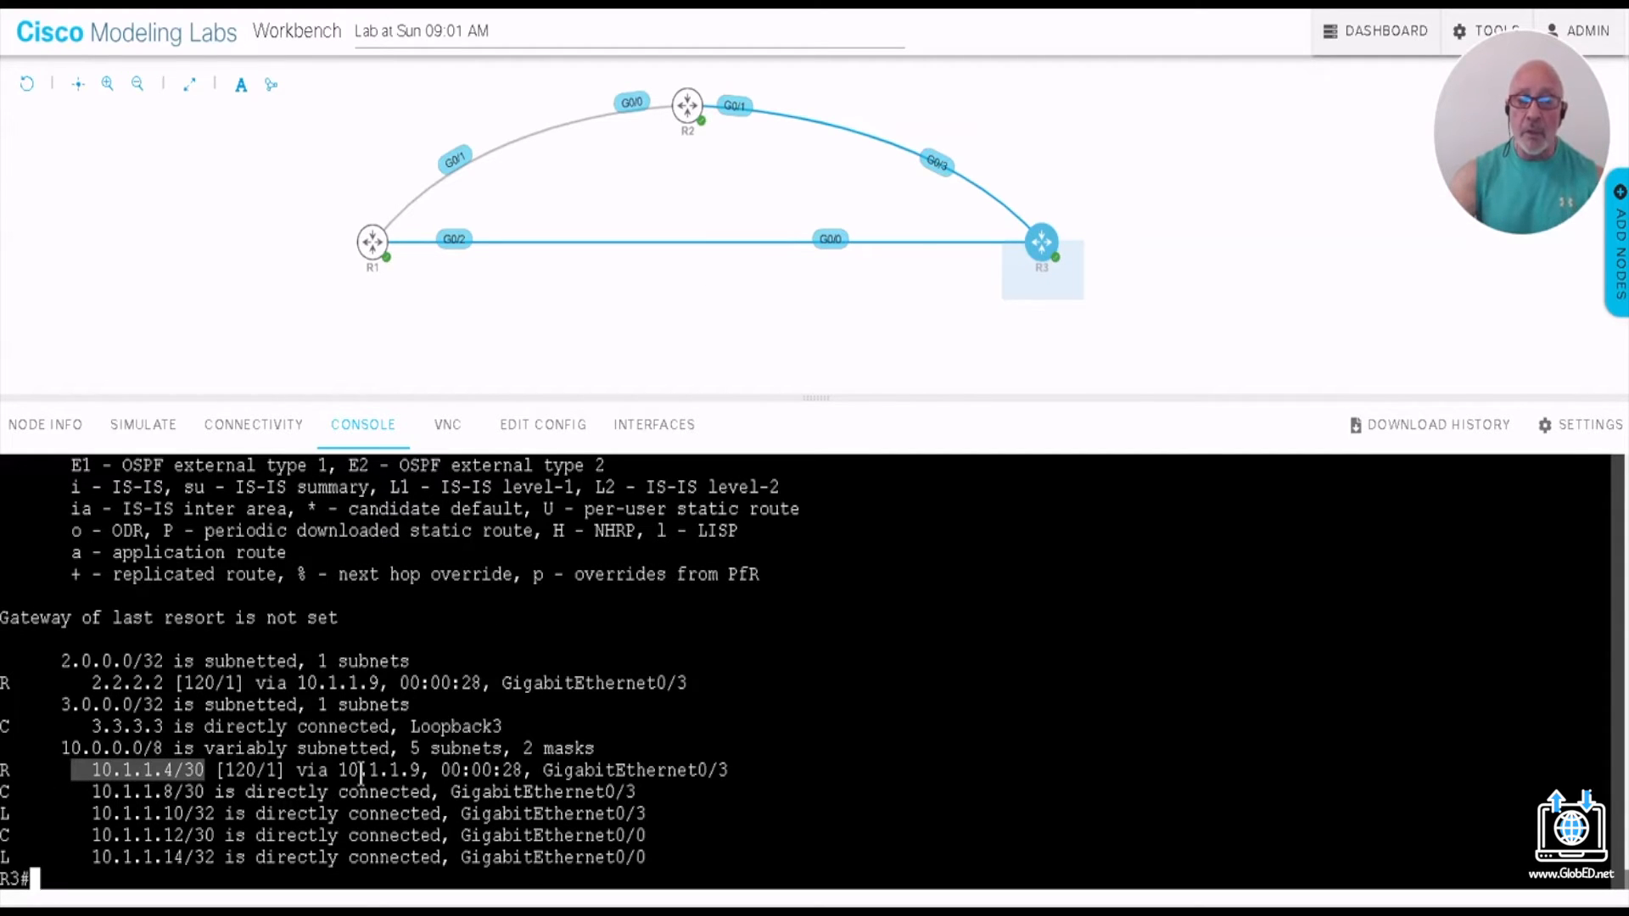
{"action": "left_click_drag", "start_coordinate": [421, 769], "coordinate": [332, 764]}
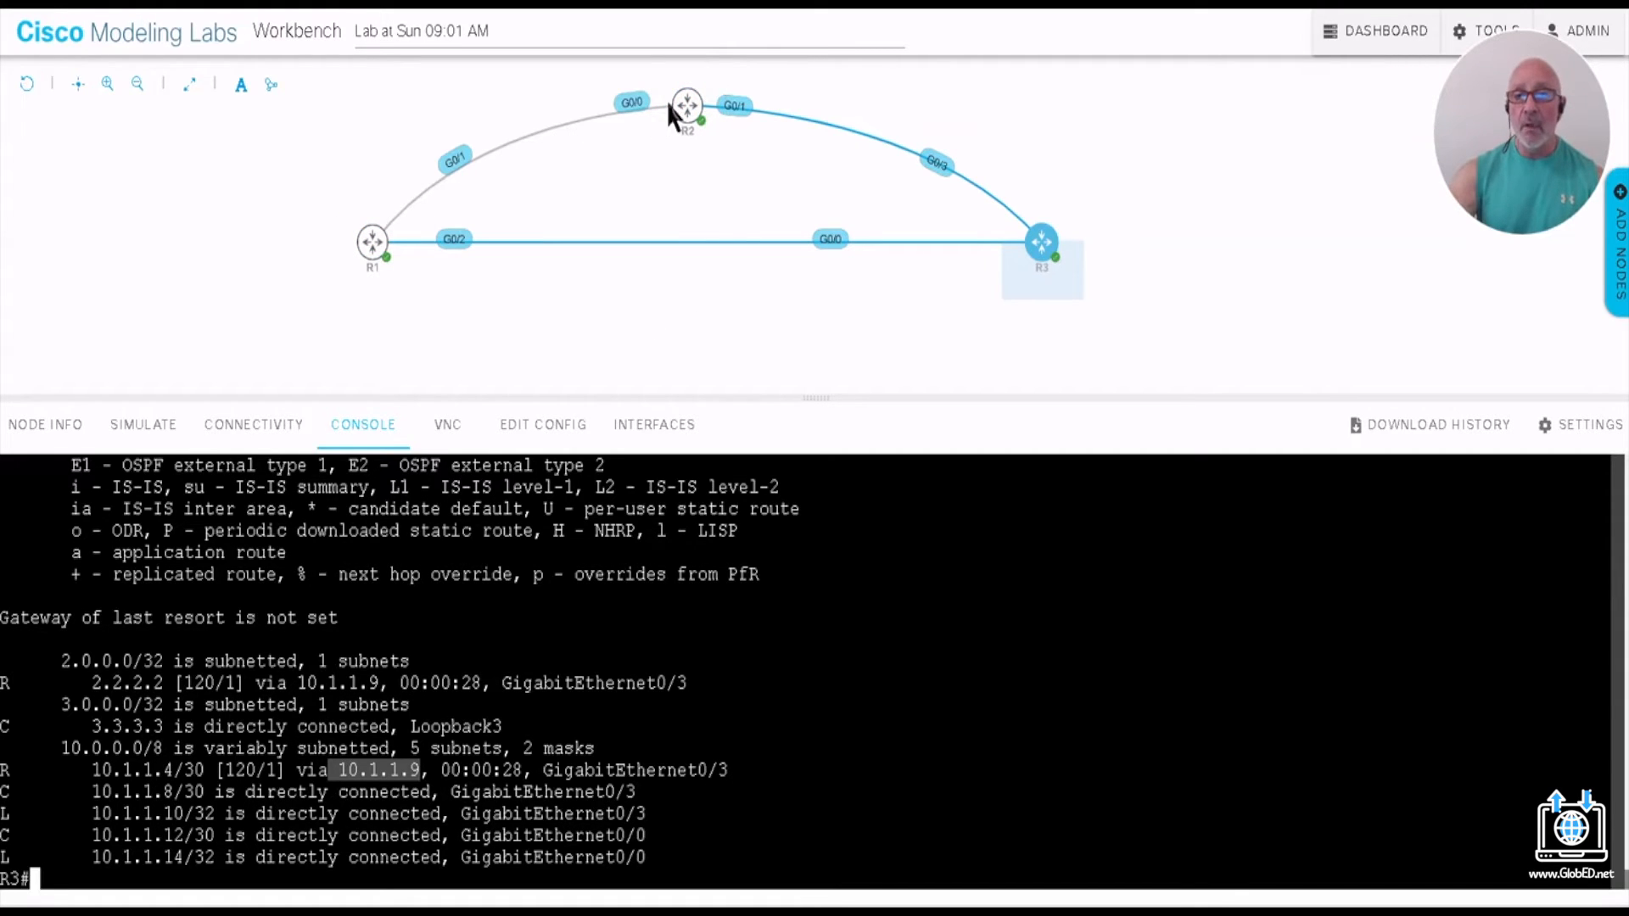
{"action": "mouse_move", "coordinate": [1043, 250]}
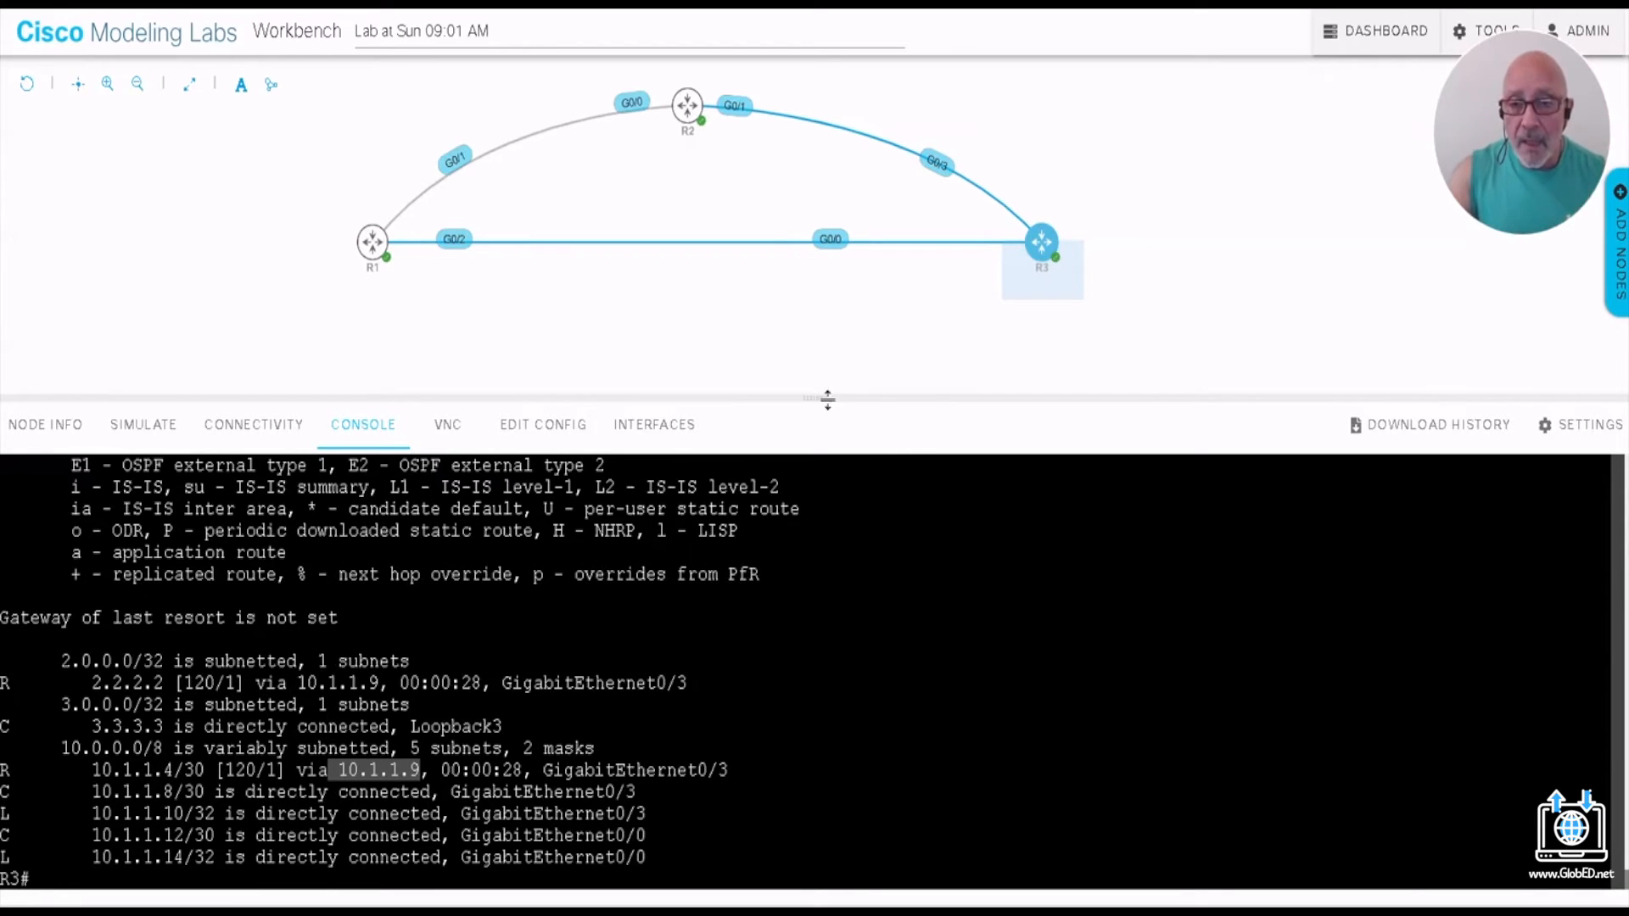
Step: Enlarge the console pane and highlight the 2.2.2.2 RIP route in R3's routing table
{"action": "left_click_drag", "start_coordinate": [819, 397], "coordinate": [812, 365]}
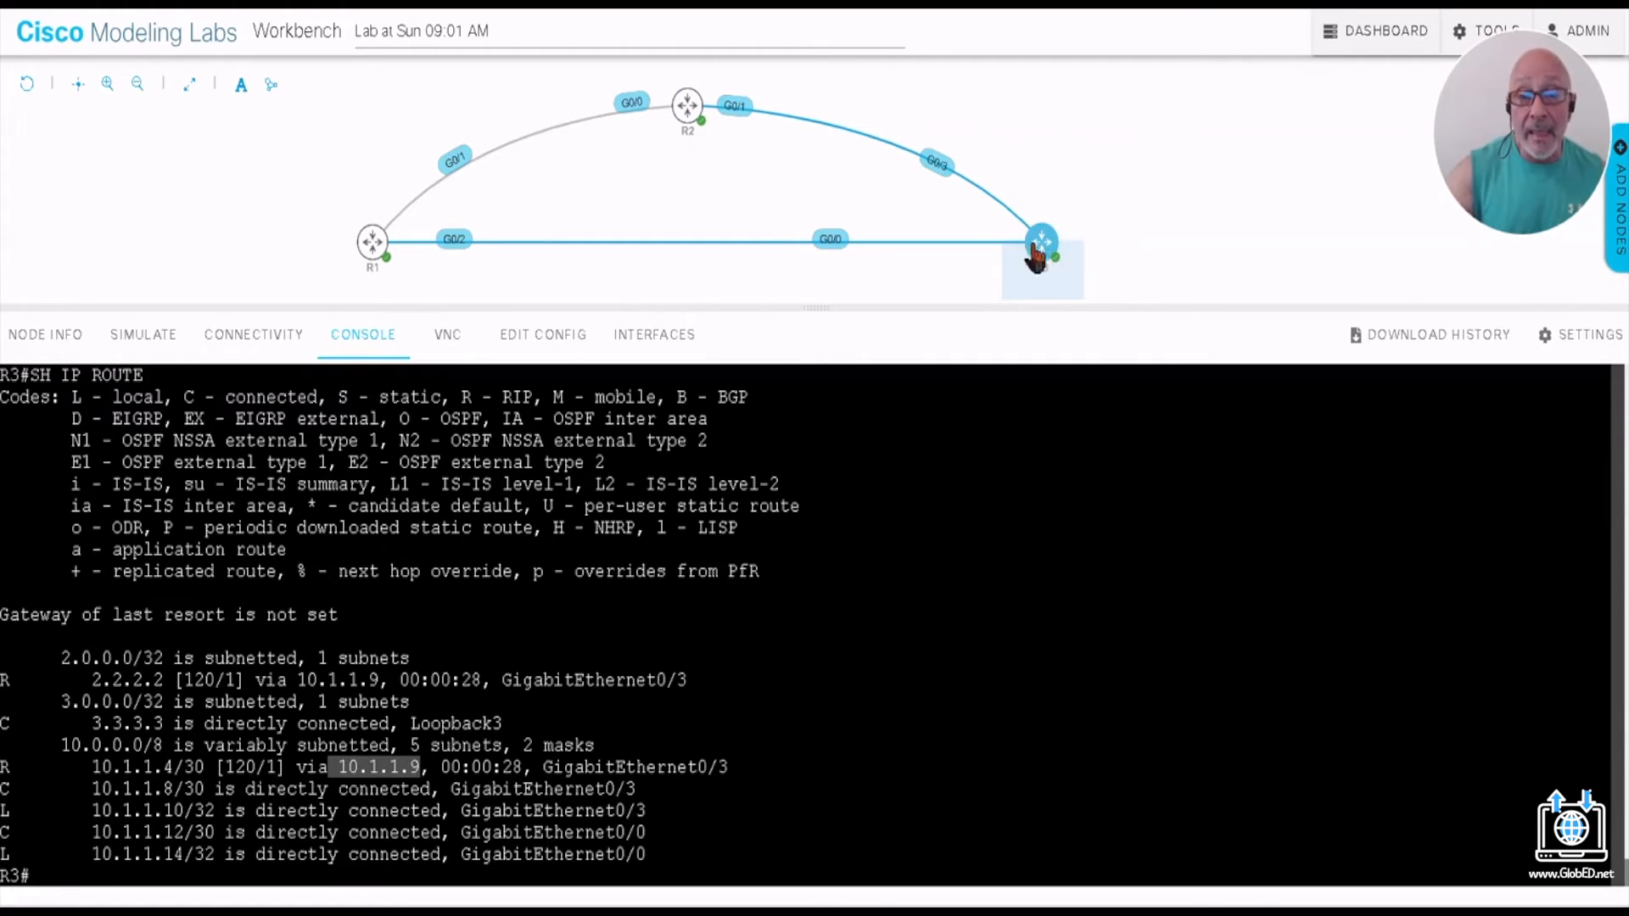
{"action": "mouse_move", "coordinate": [699, 126]}
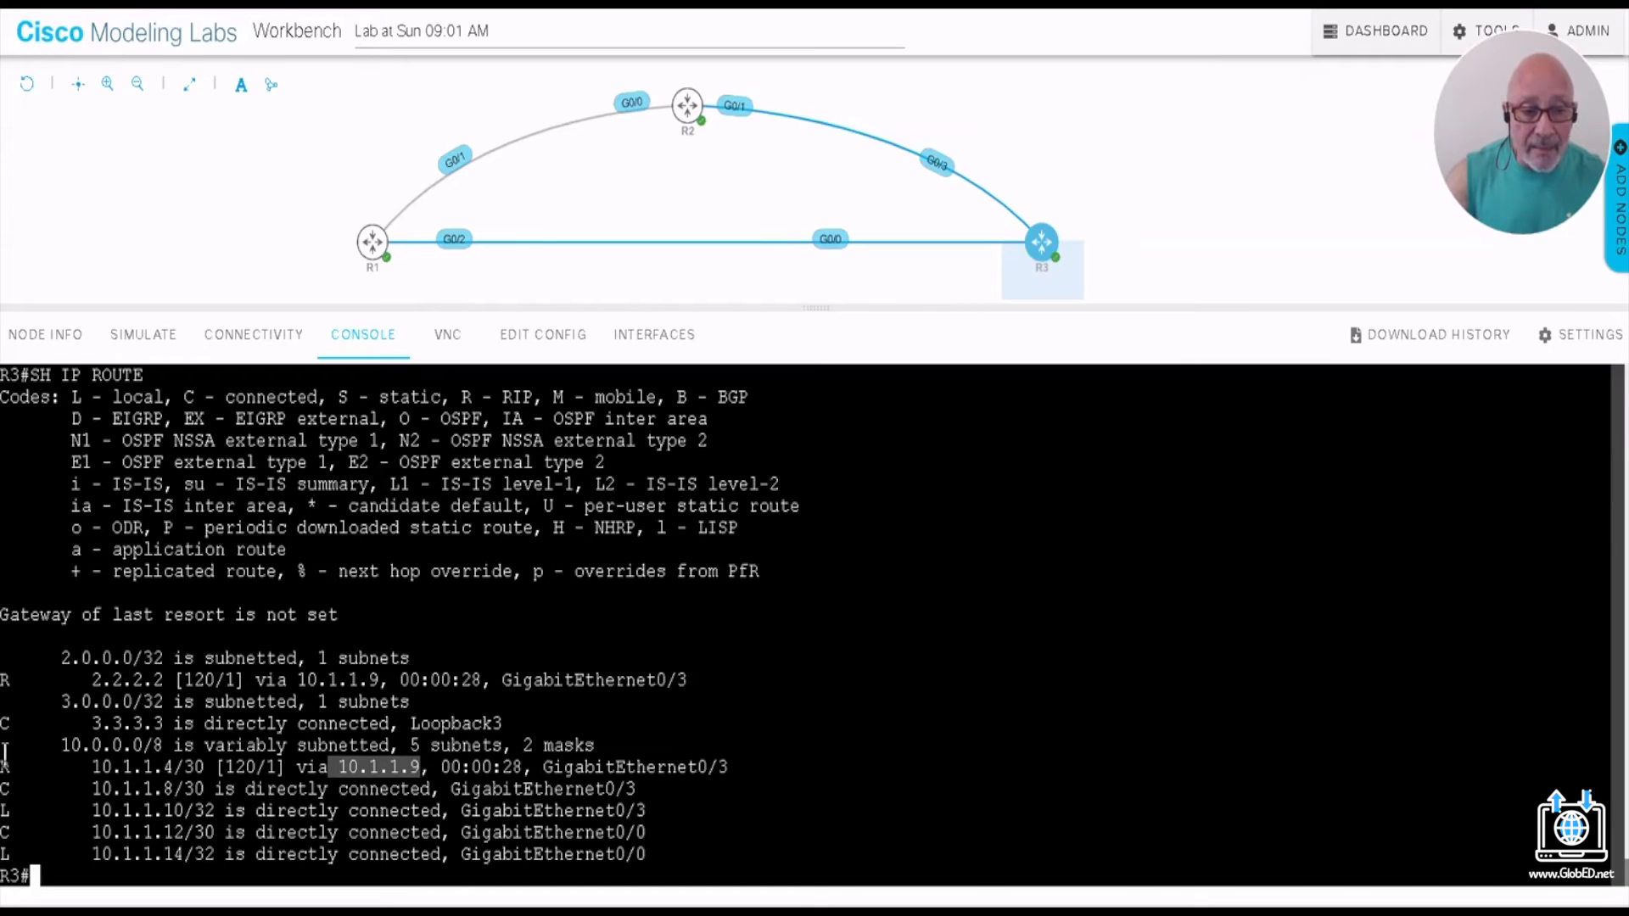
{"action": "left_click_drag", "start_coordinate": [3, 680], "coordinate": [237, 681]}
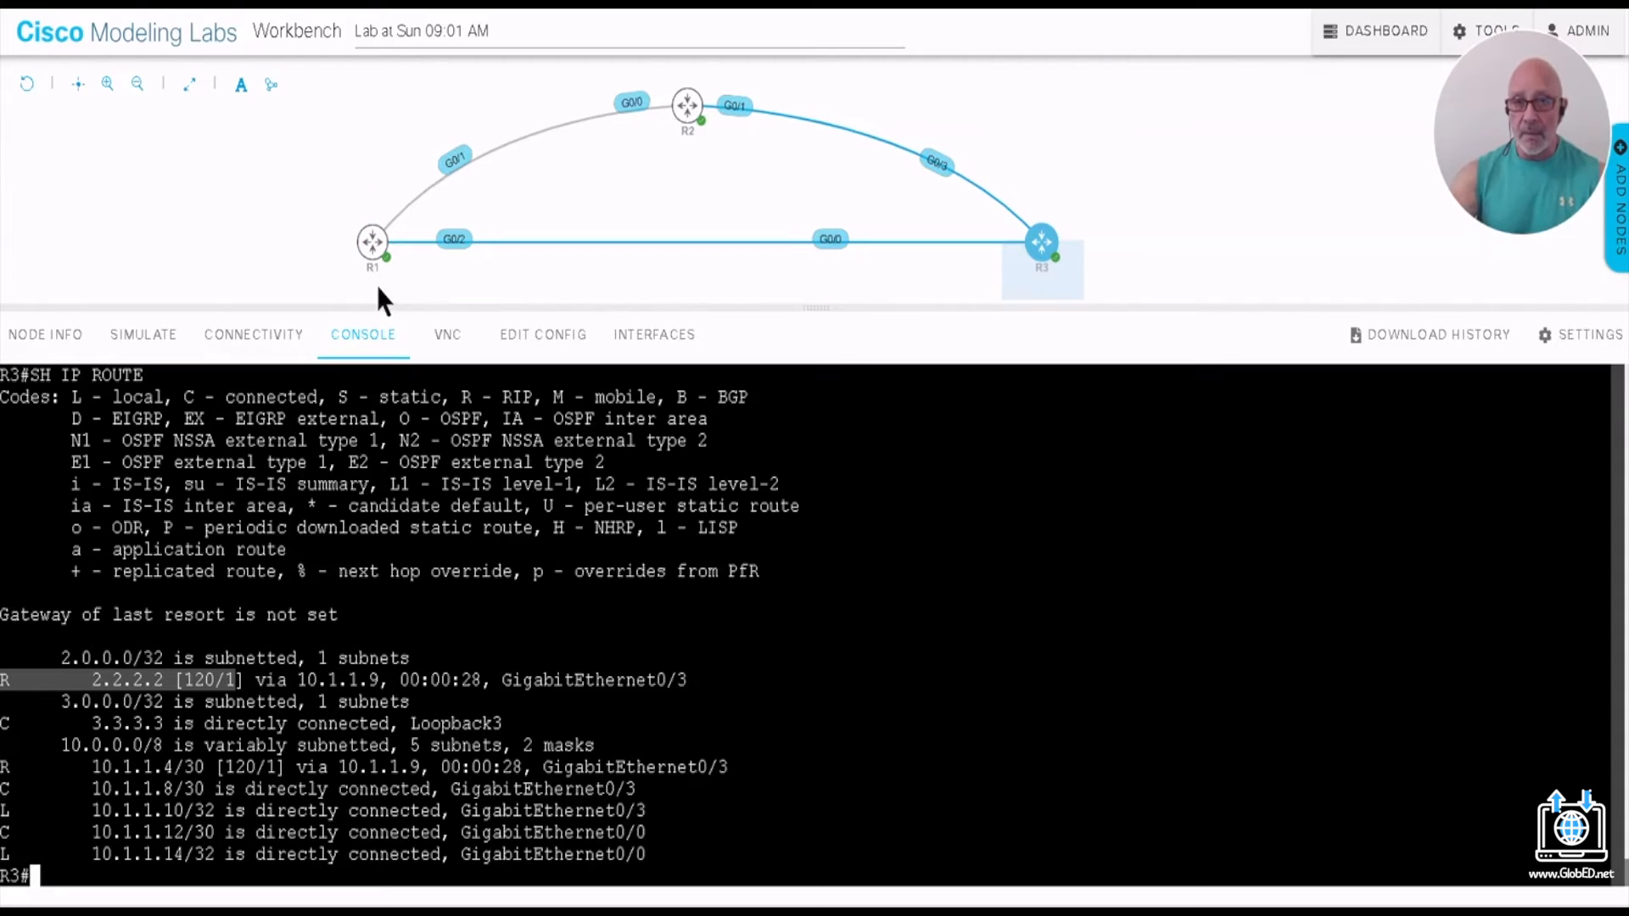
{"action": "mouse_move", "coordinate": [356, 257]}
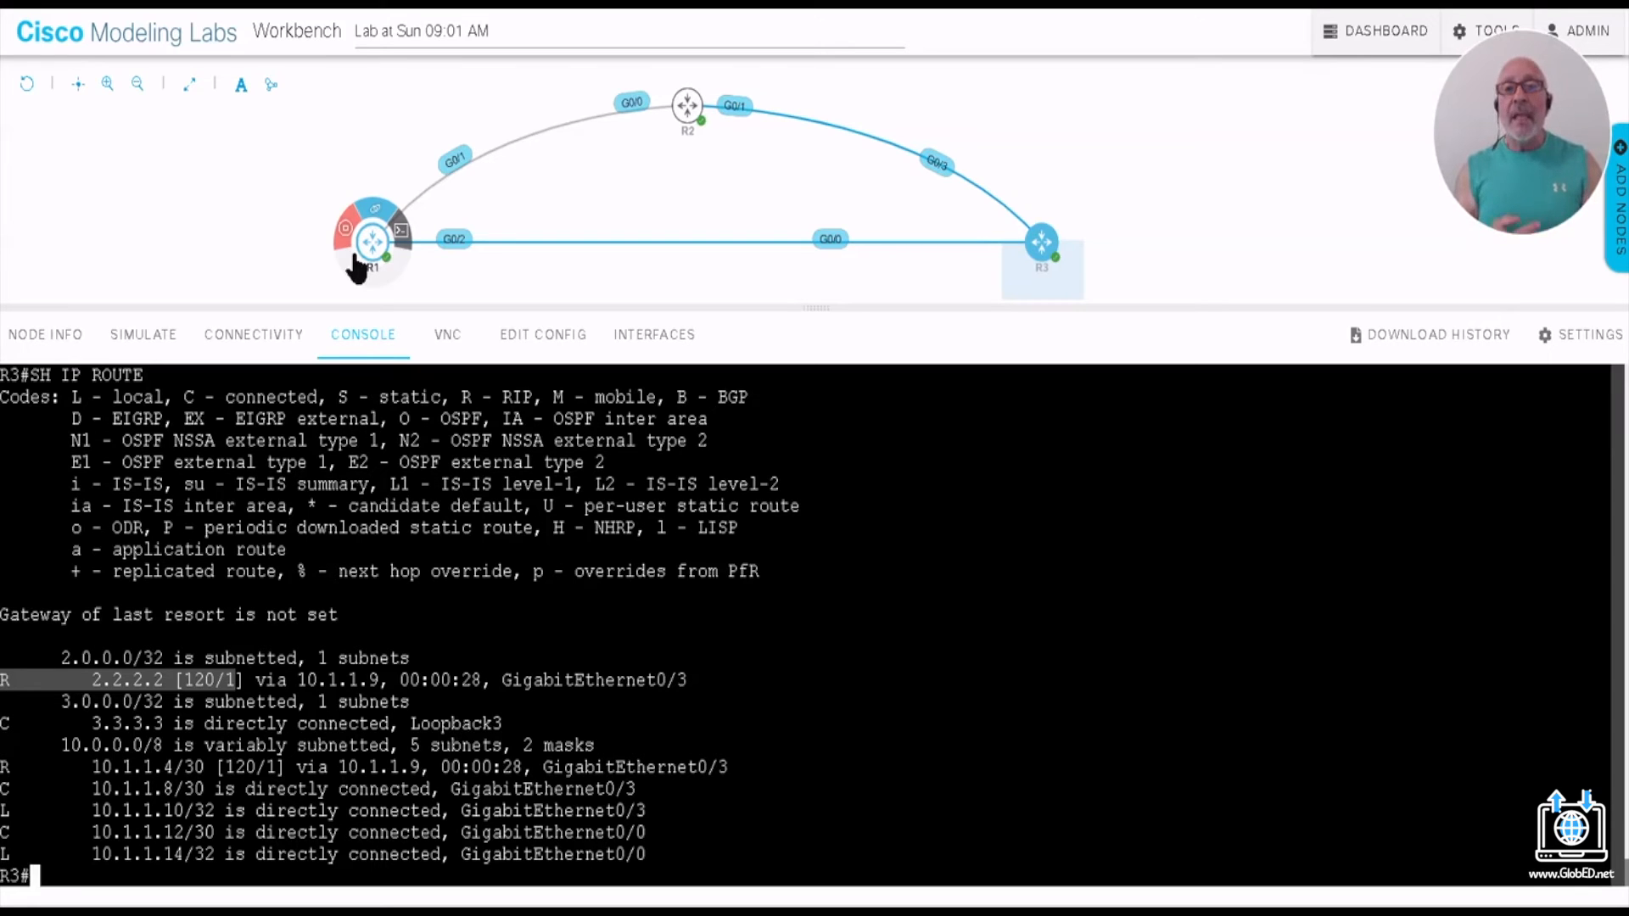
Step: Display R3's routing protocol settings with SH IP PROTOCOLS and page through to the end of the output
{"action": "type", "text": "SH "}
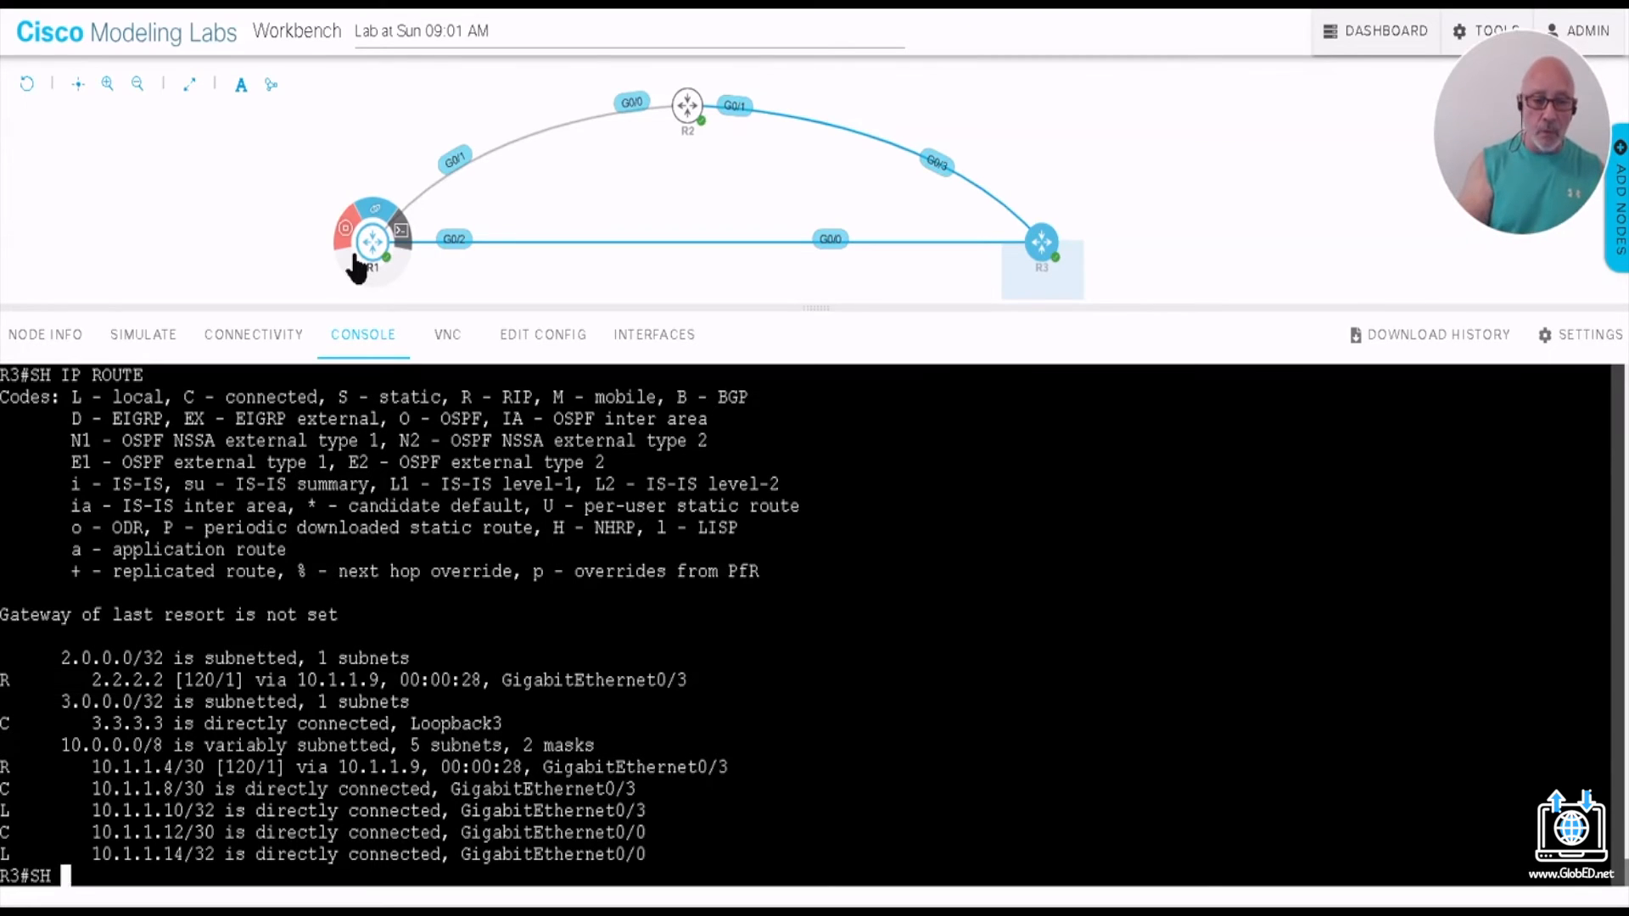
{"action": "type", "text": "IP "}
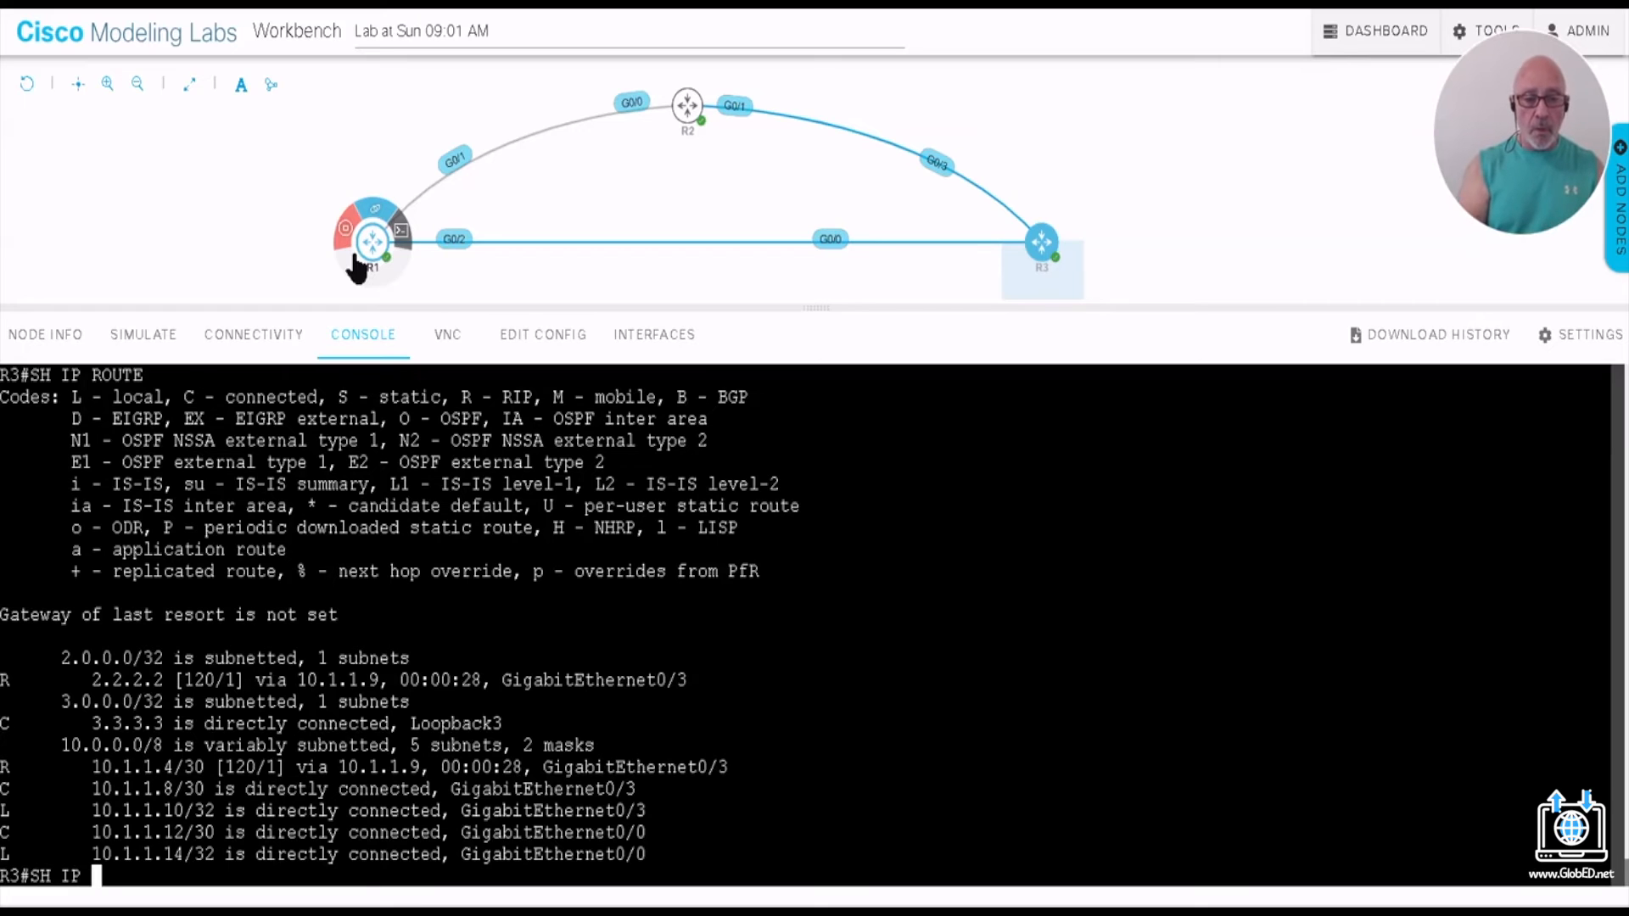
{"action": "type", "text": "PRO"}
{"action": "key", "text": "Tab"}
{"action": "key", "text": "Return"}
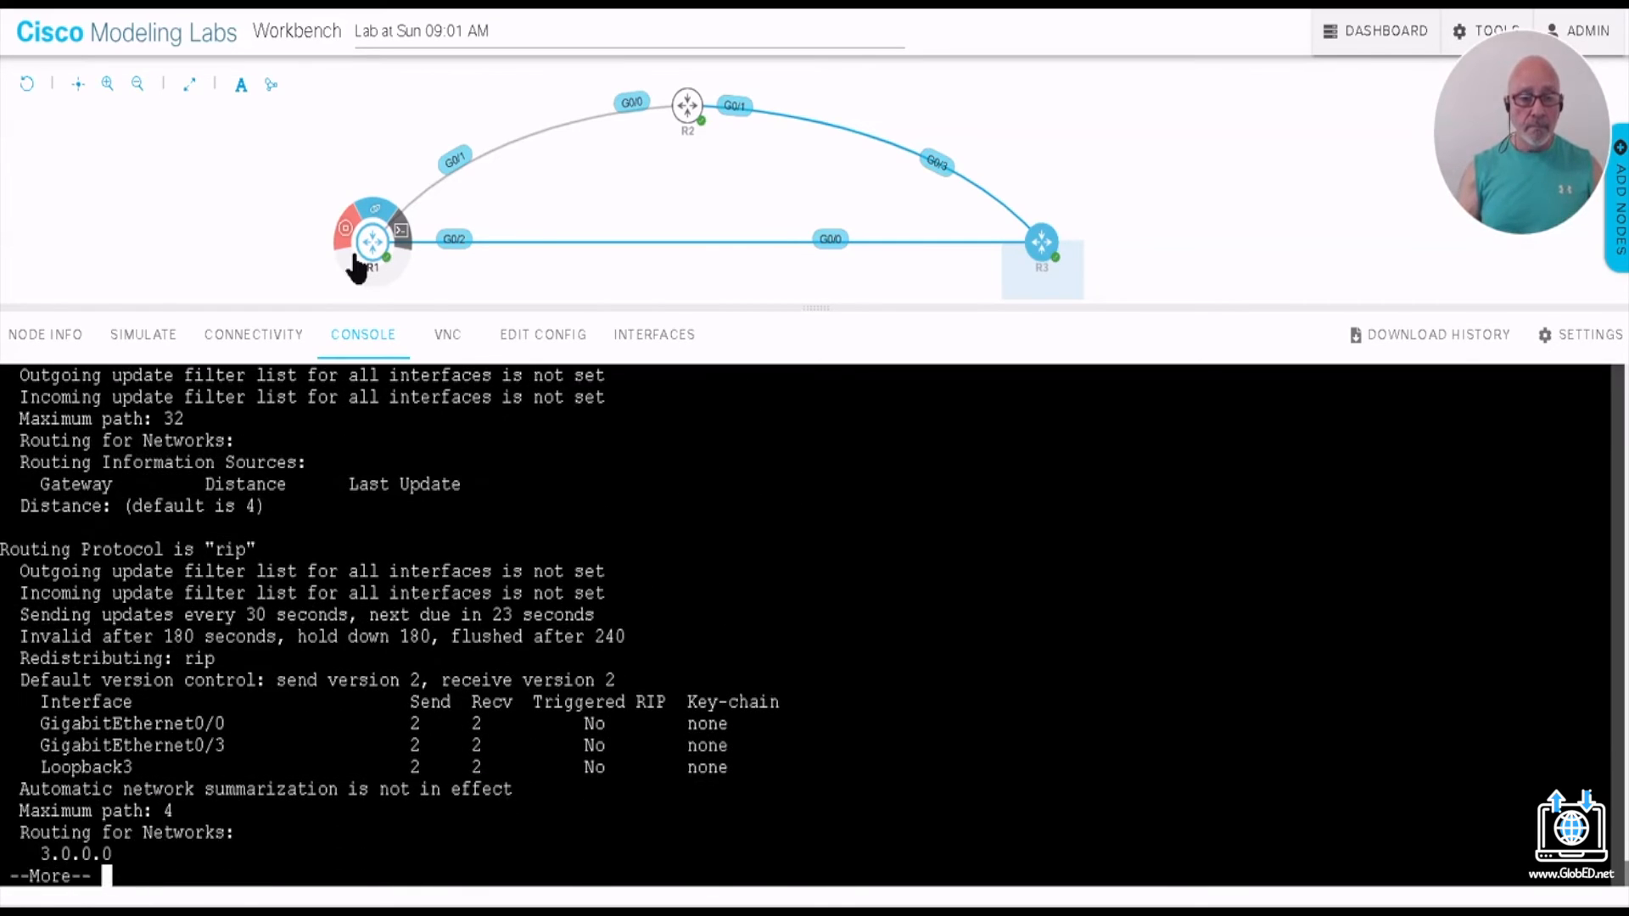
{"action": "key", "text": "space"}
Step: Switch to R1's console, display its protocol settings with SH IP PROTOCOLS, and highlight the Passive Interface(s) heading
{"action": "left_click", "coordinate": [367, 241]}
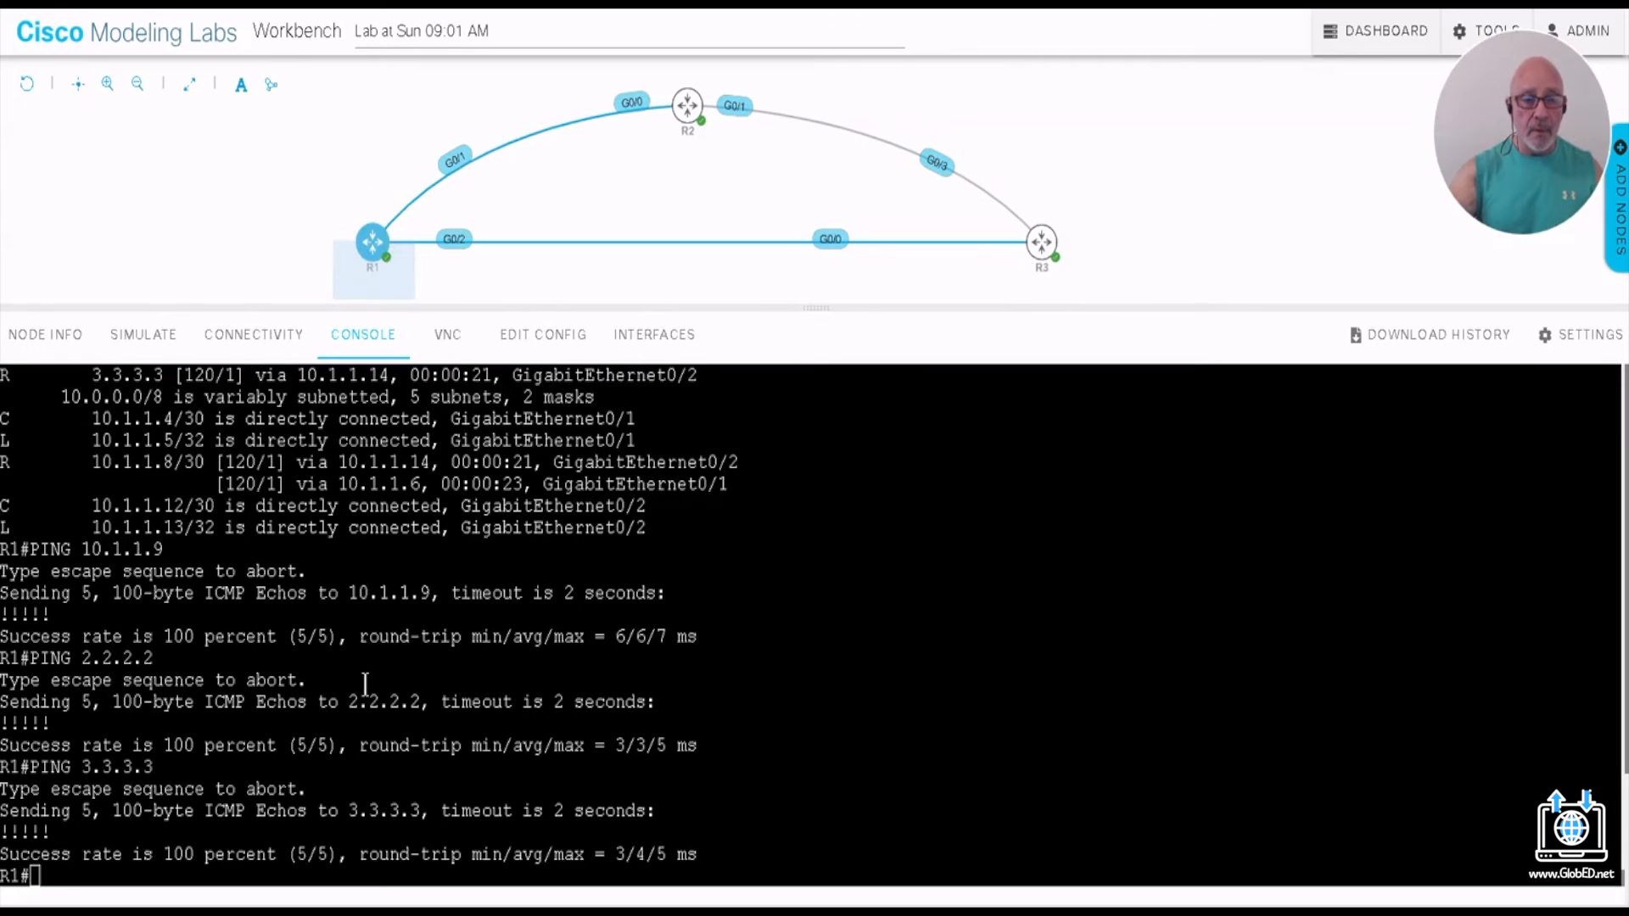
{"action": "type", "text": "SH IP PROT"}
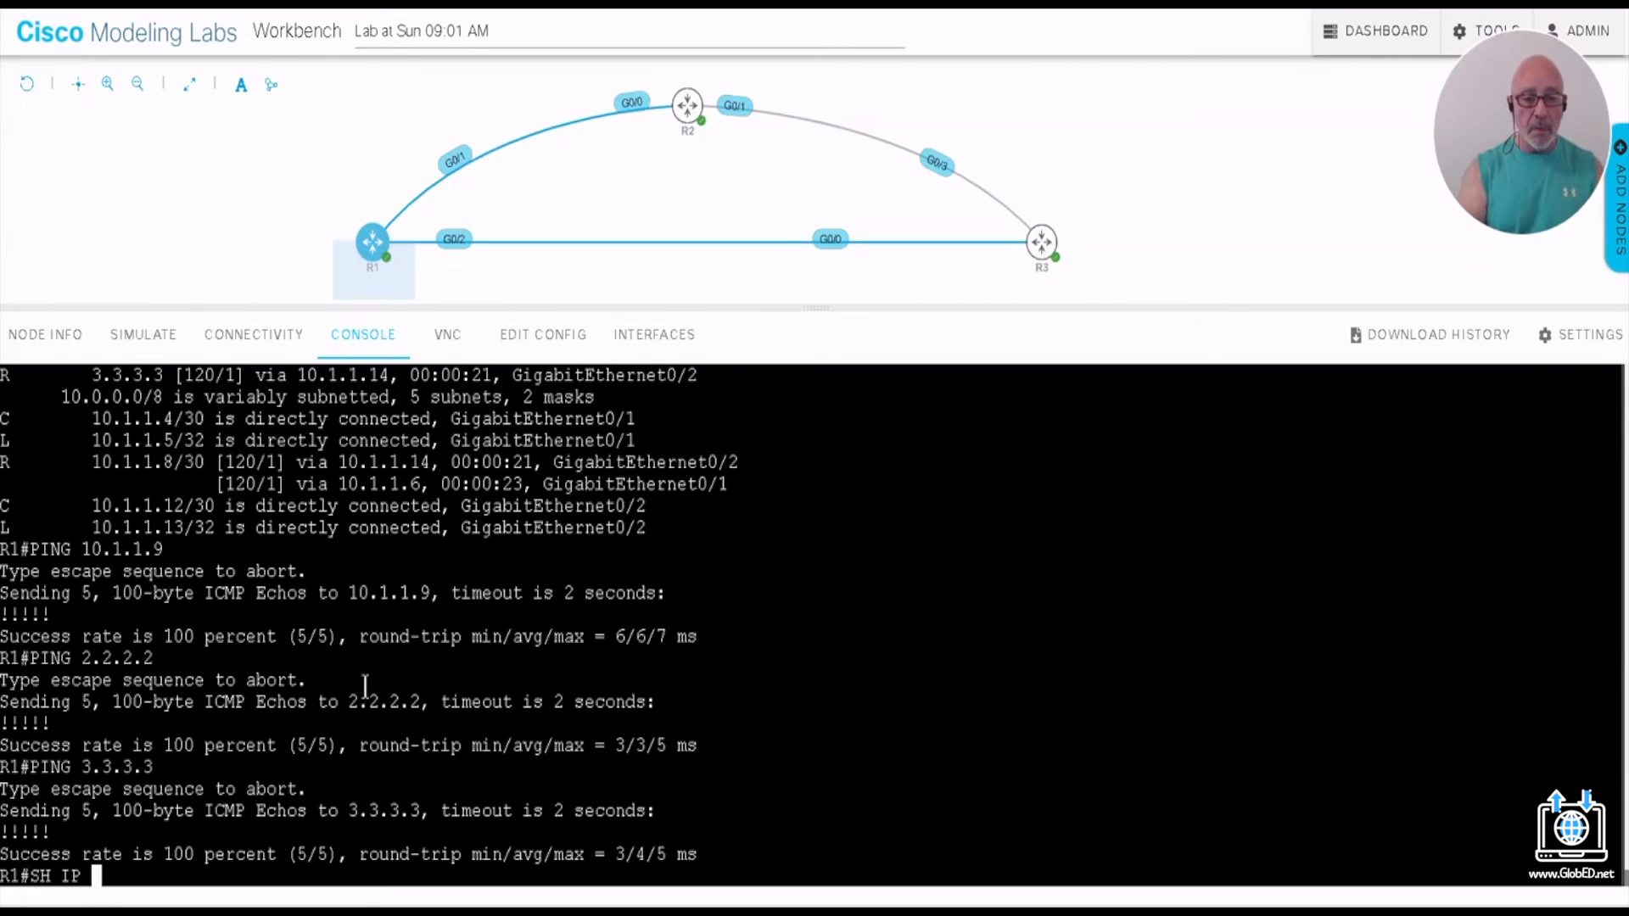
{"action": "key", "text": "Tab"}
{"action": "key", "text": "Return"}
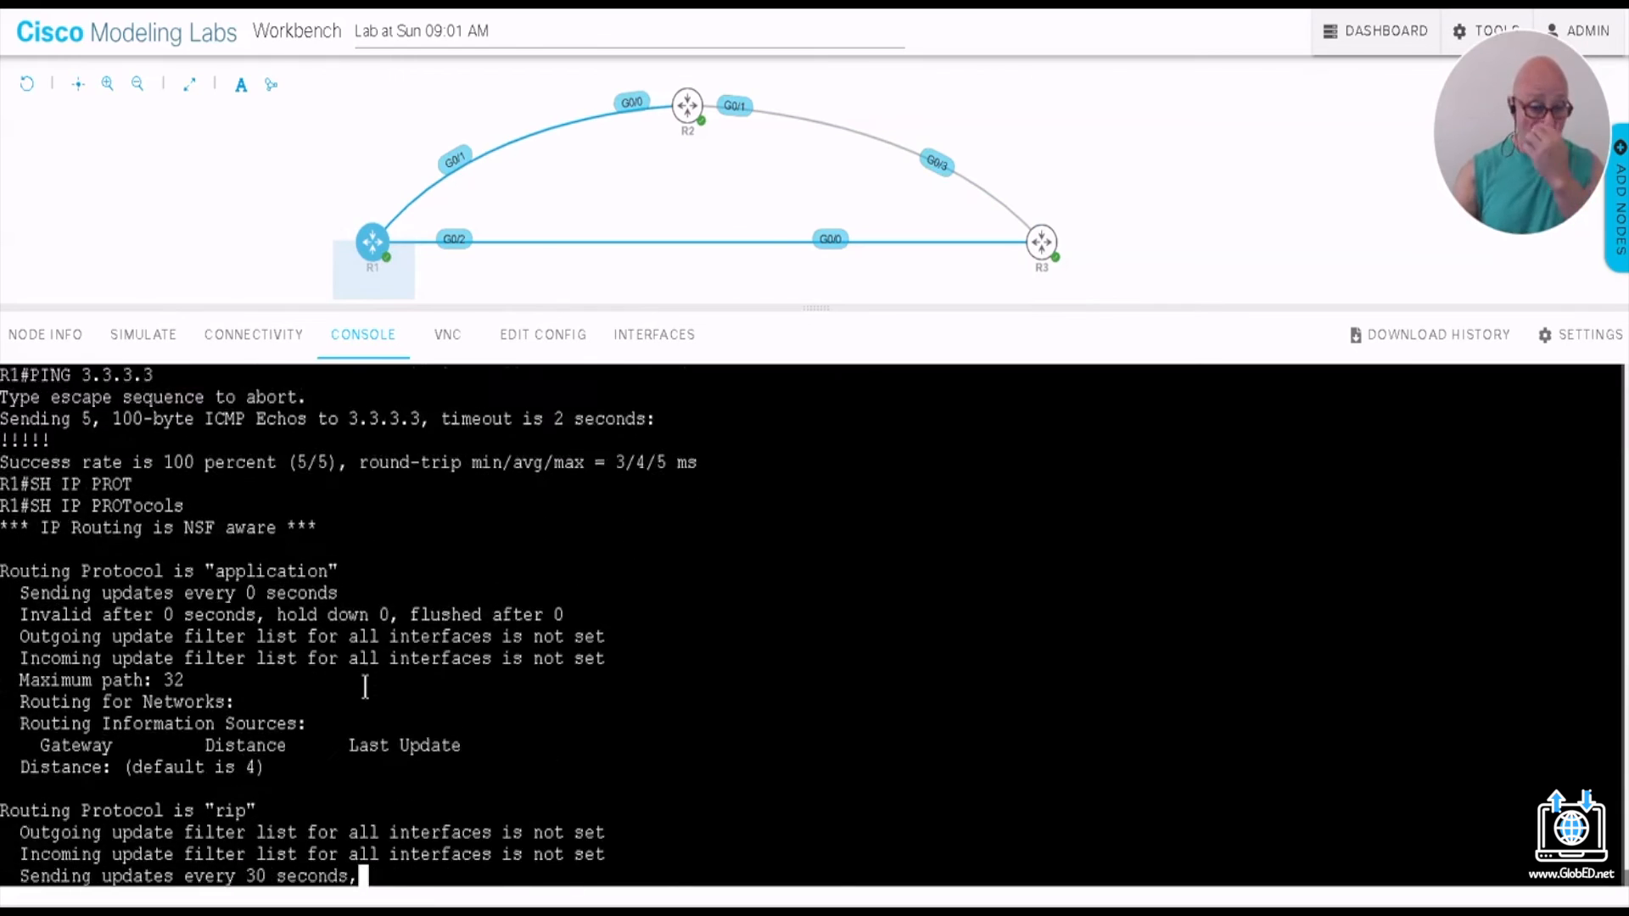
{"action": "key", "text": "space"}
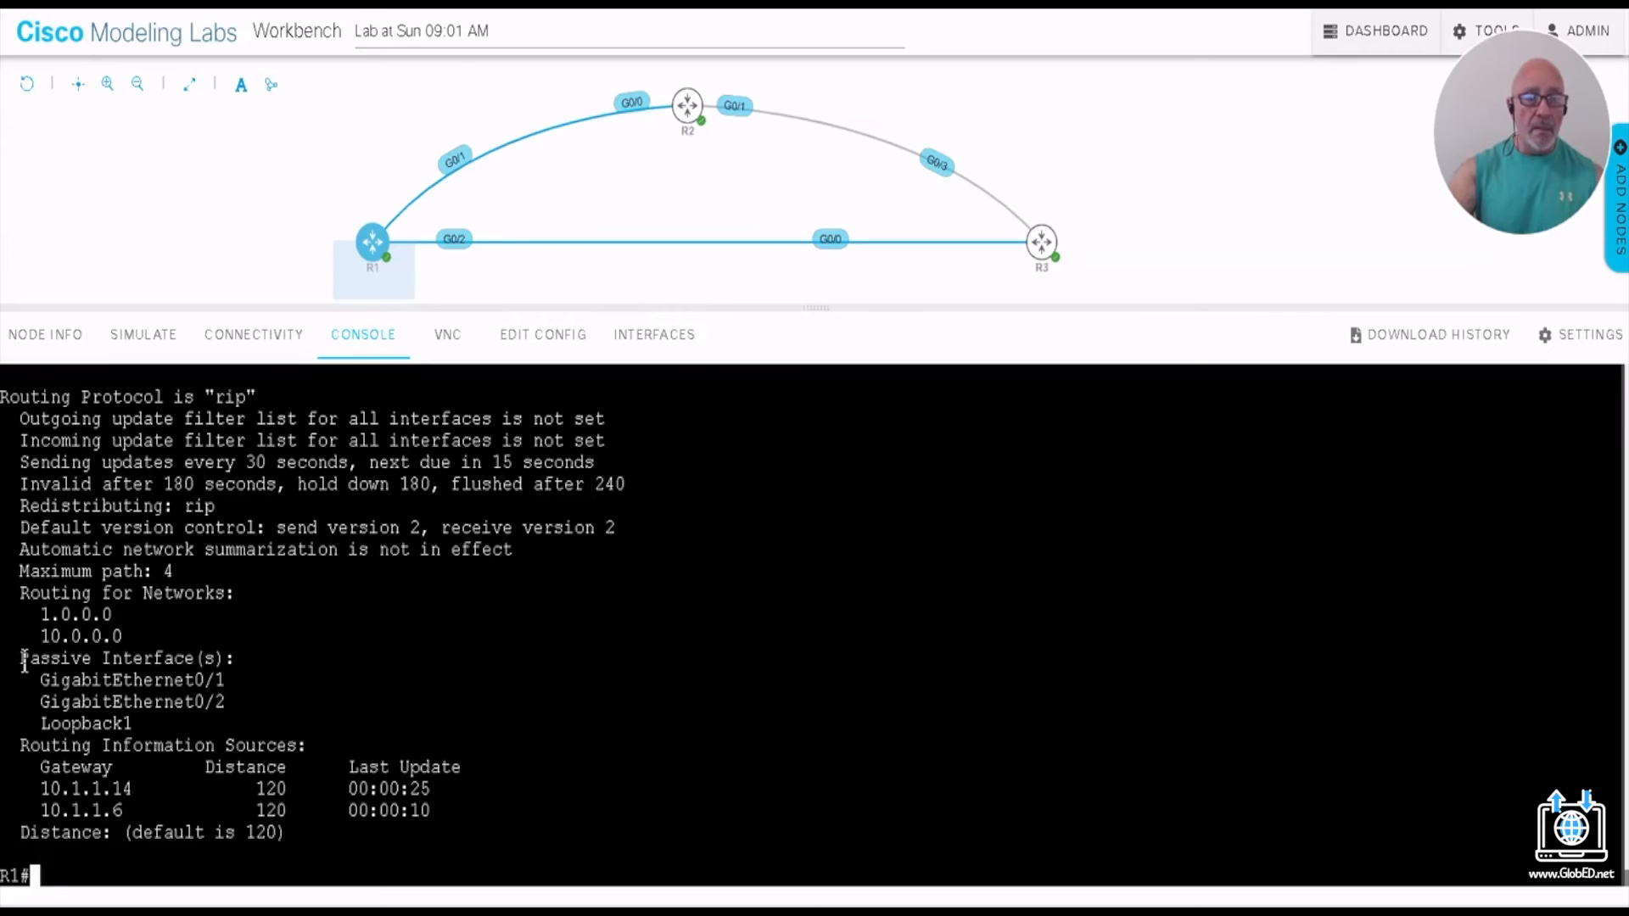
{"action": "left_click_drag", "start_coordinate": [24, 661], "coordinate": [232, 666]}
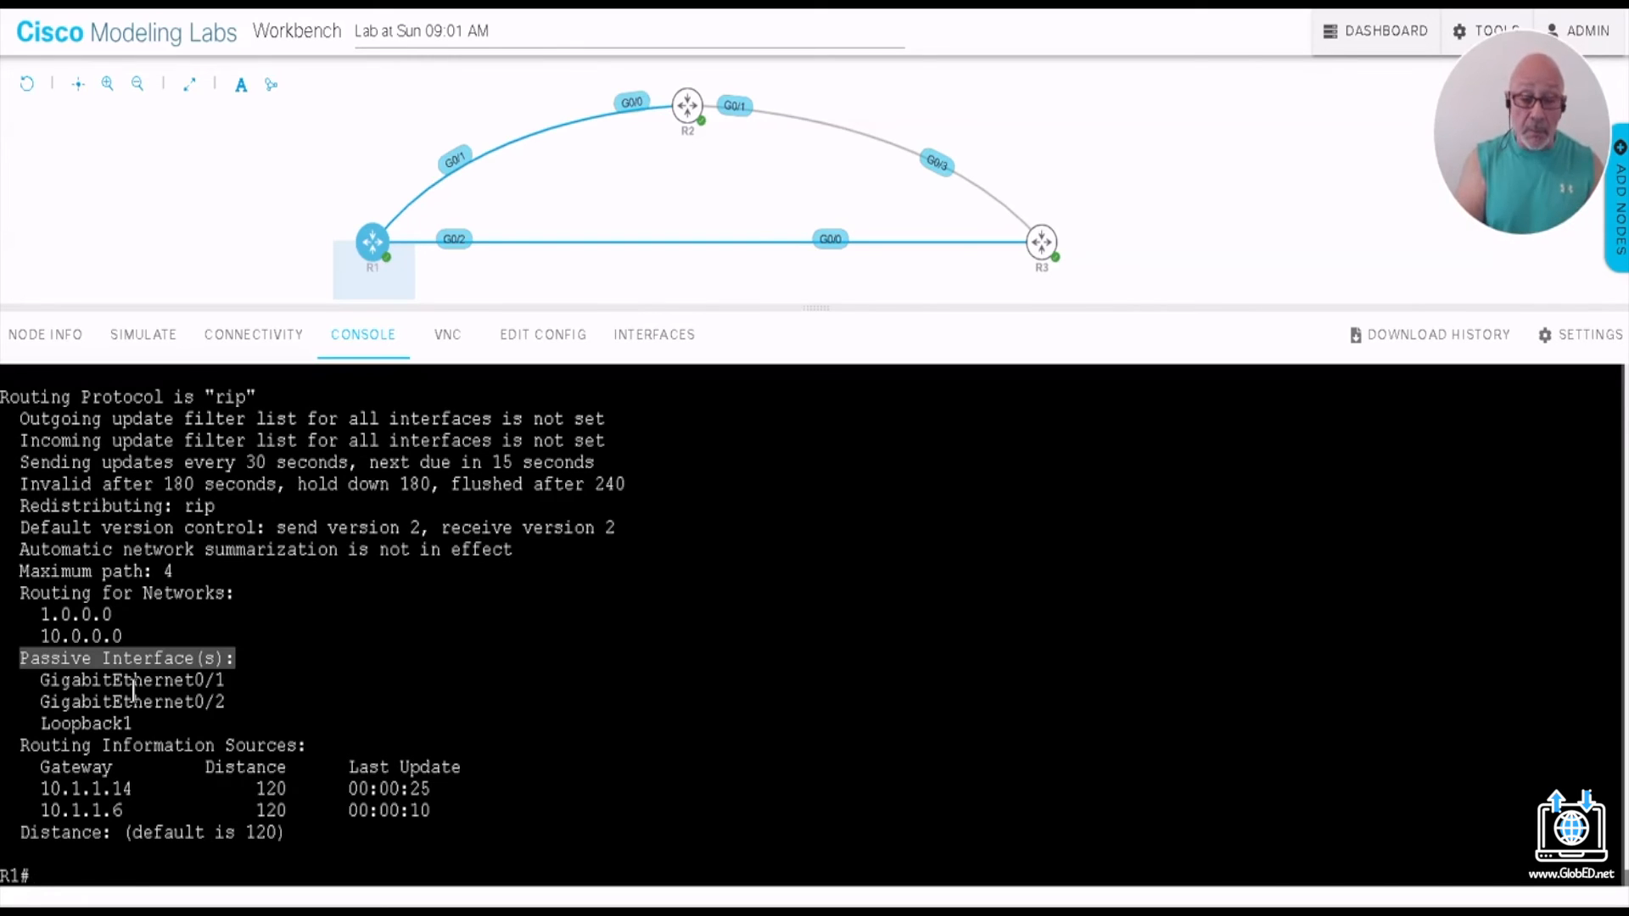
Step: Enter R1's RIP router configuration from global configuration mode and set RIP to version 2
{"action": "type", "text": "CONF T"}
{"action": "key", "text": "Return"}
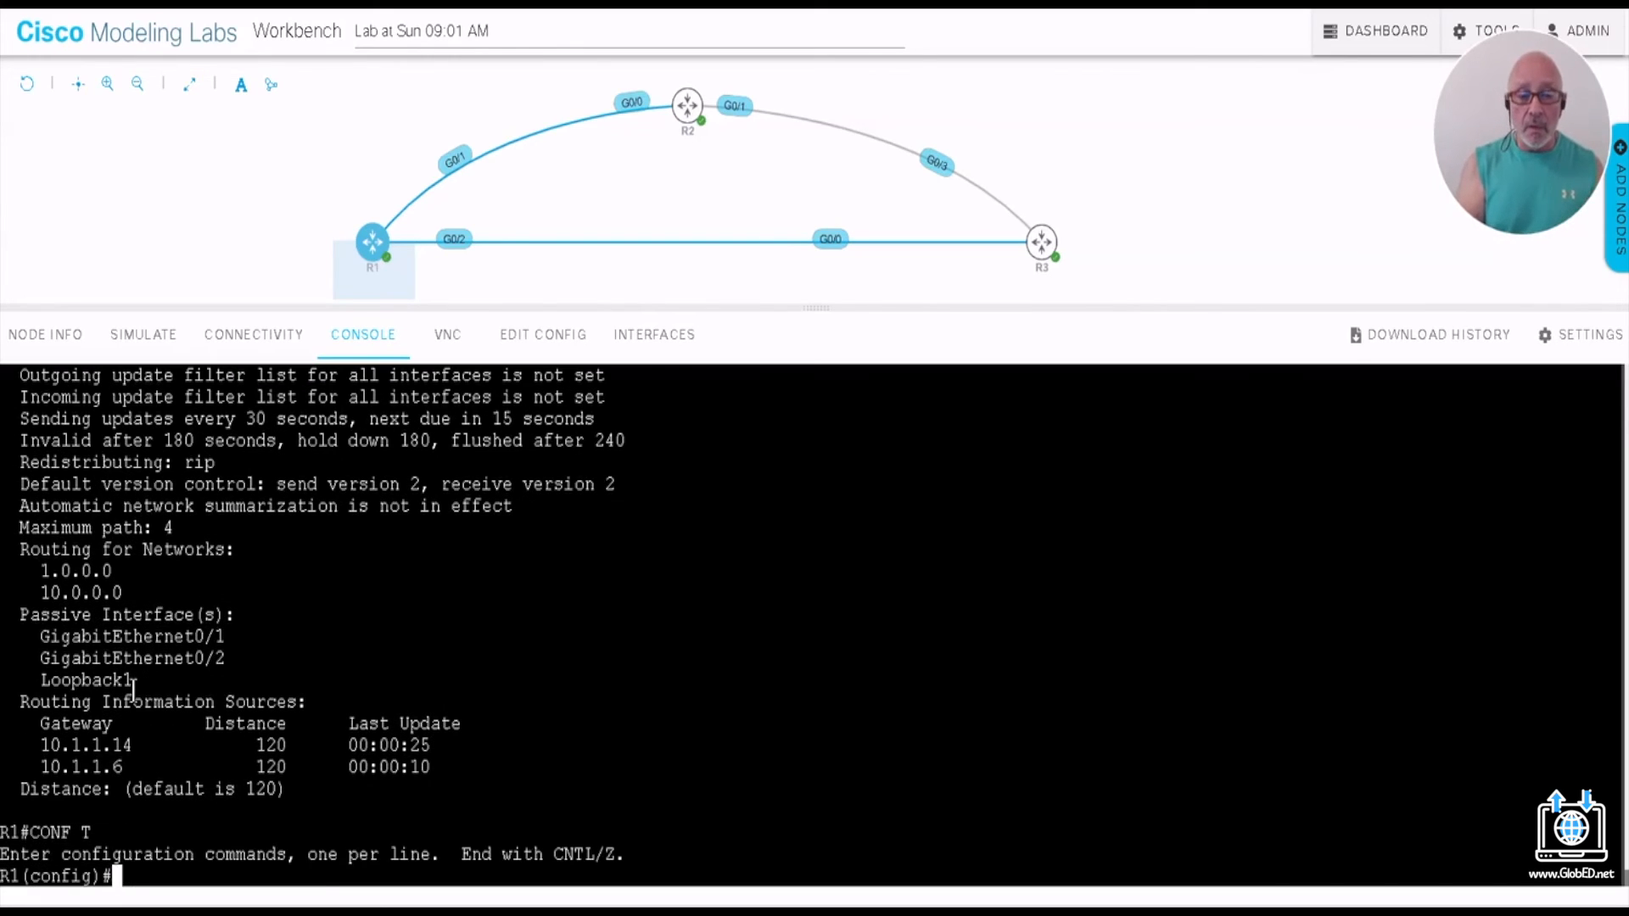
{"action": "type", "text": "ROUTER RIP"}
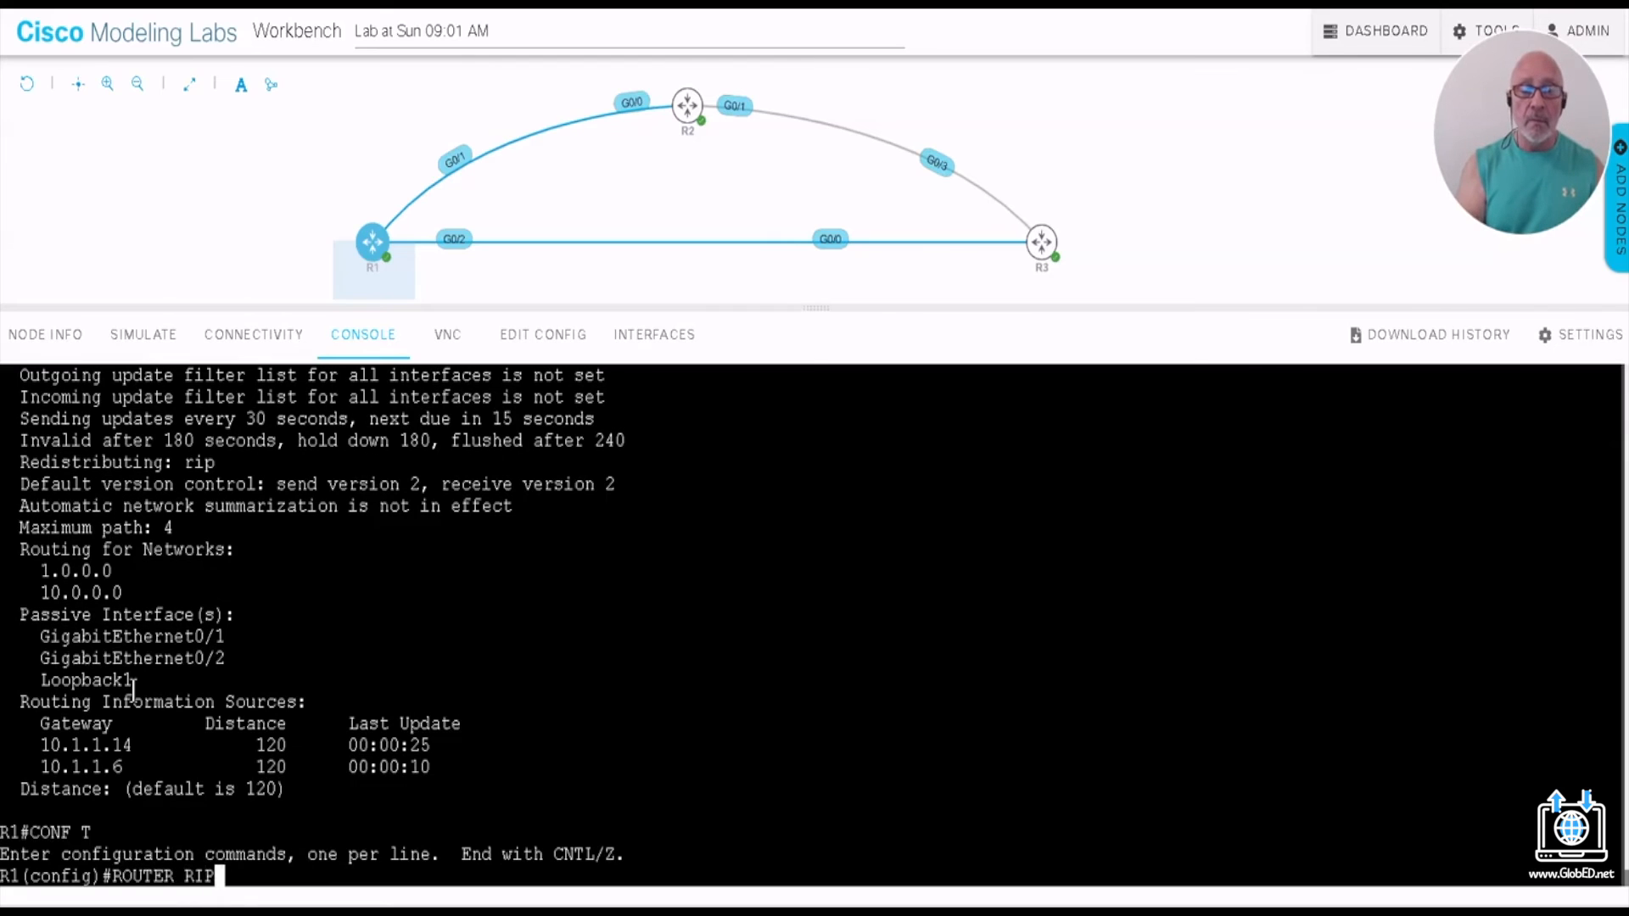
{"action": "key", "text": "Return"}
{"action": "type", "text": "VER 2"}
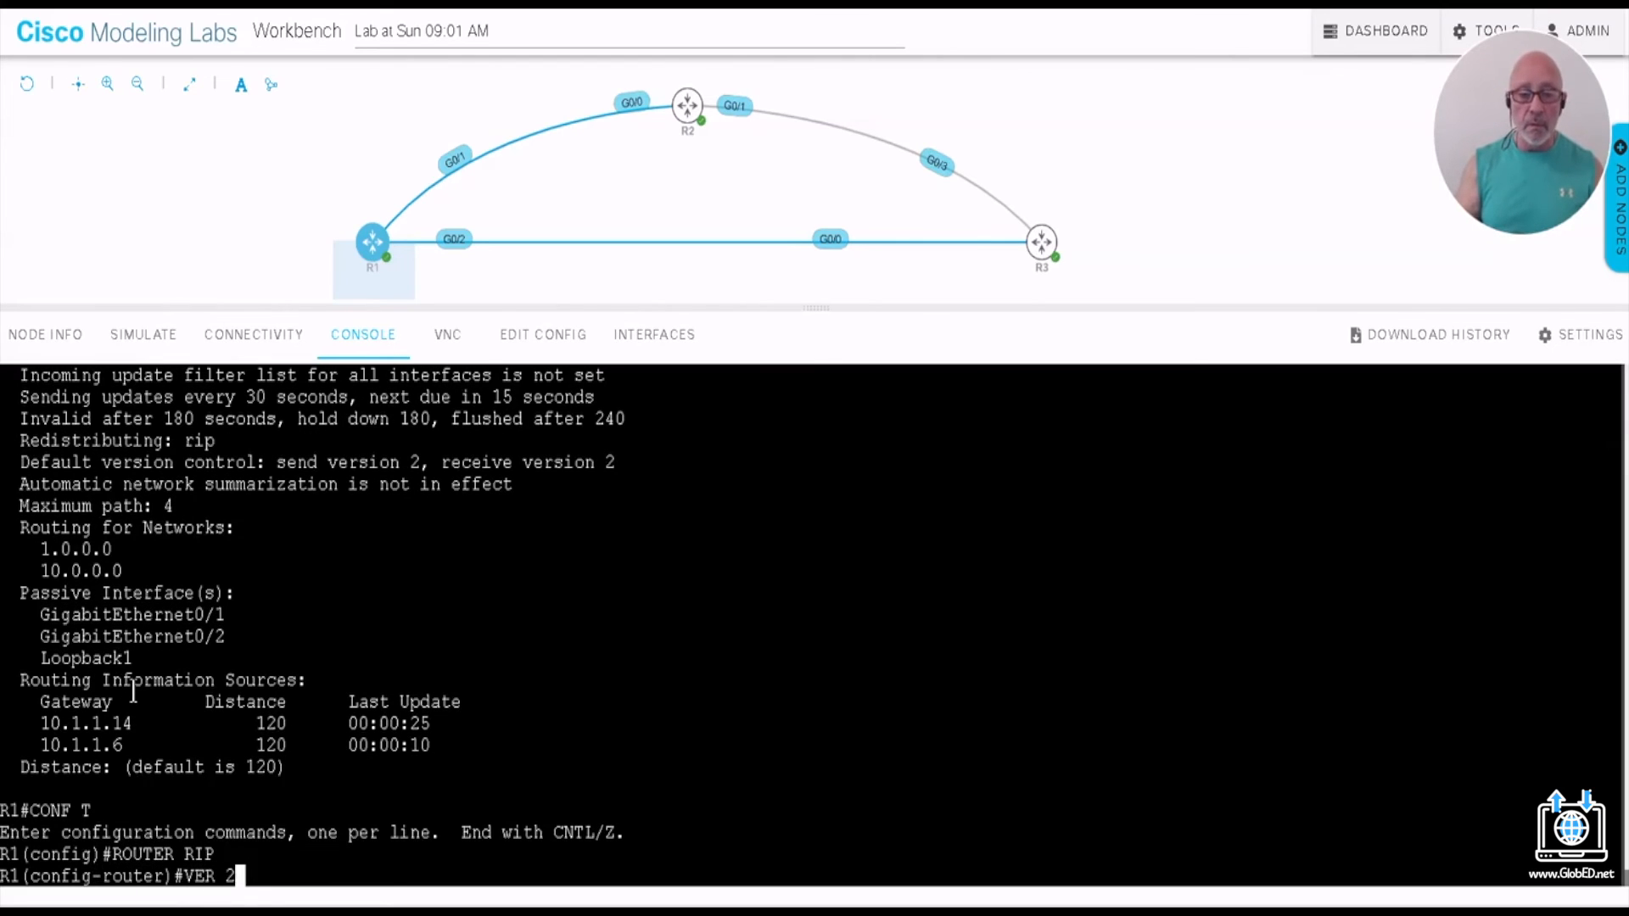
{"action": "key", "text": "Return"}
Step: Remove the passive setting from R1's Loopback1 with NO PASSIVE-INTERFACE LO1
{"action": "type", "text": "NO PA"}
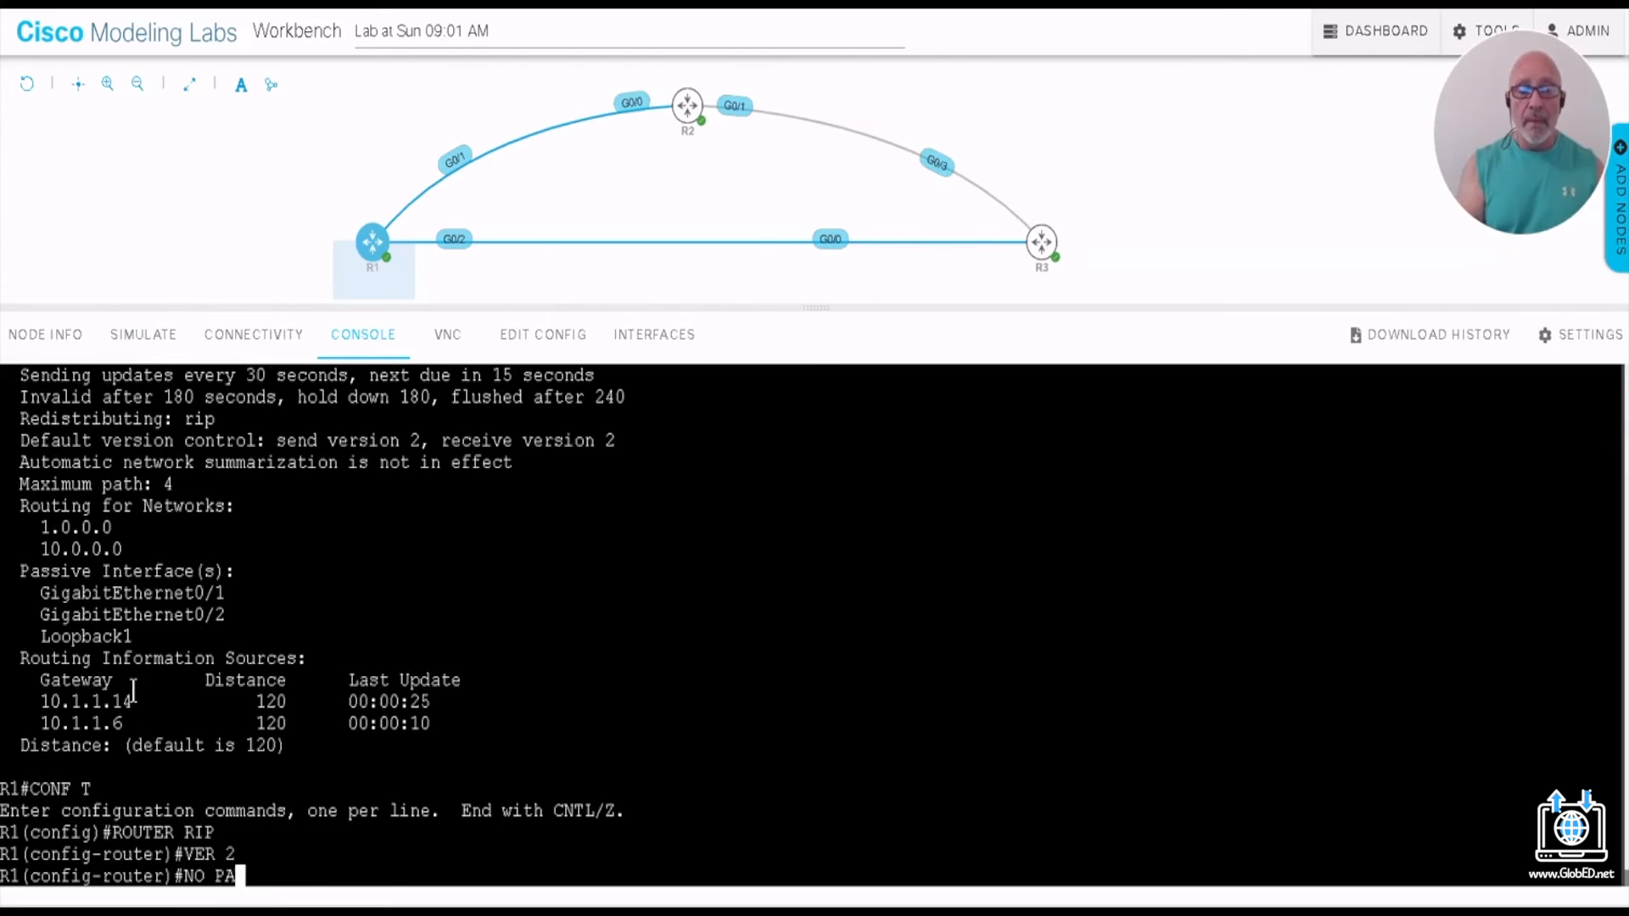
{"action": "key", "text": "Tab"}
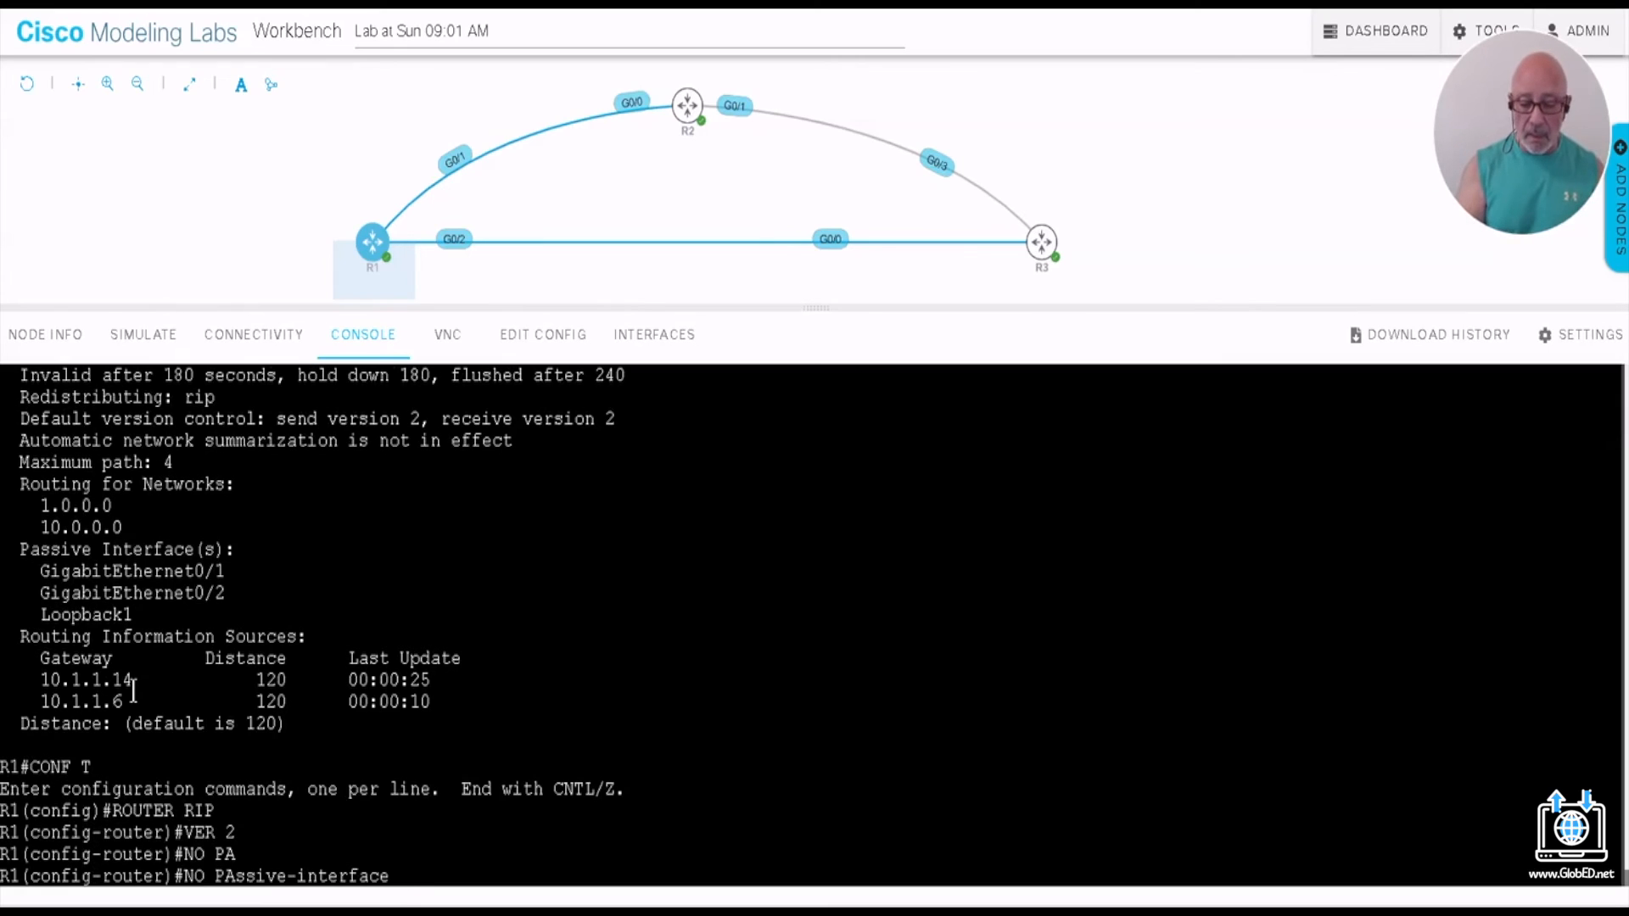
{"action": "type", "text": "LO1"}
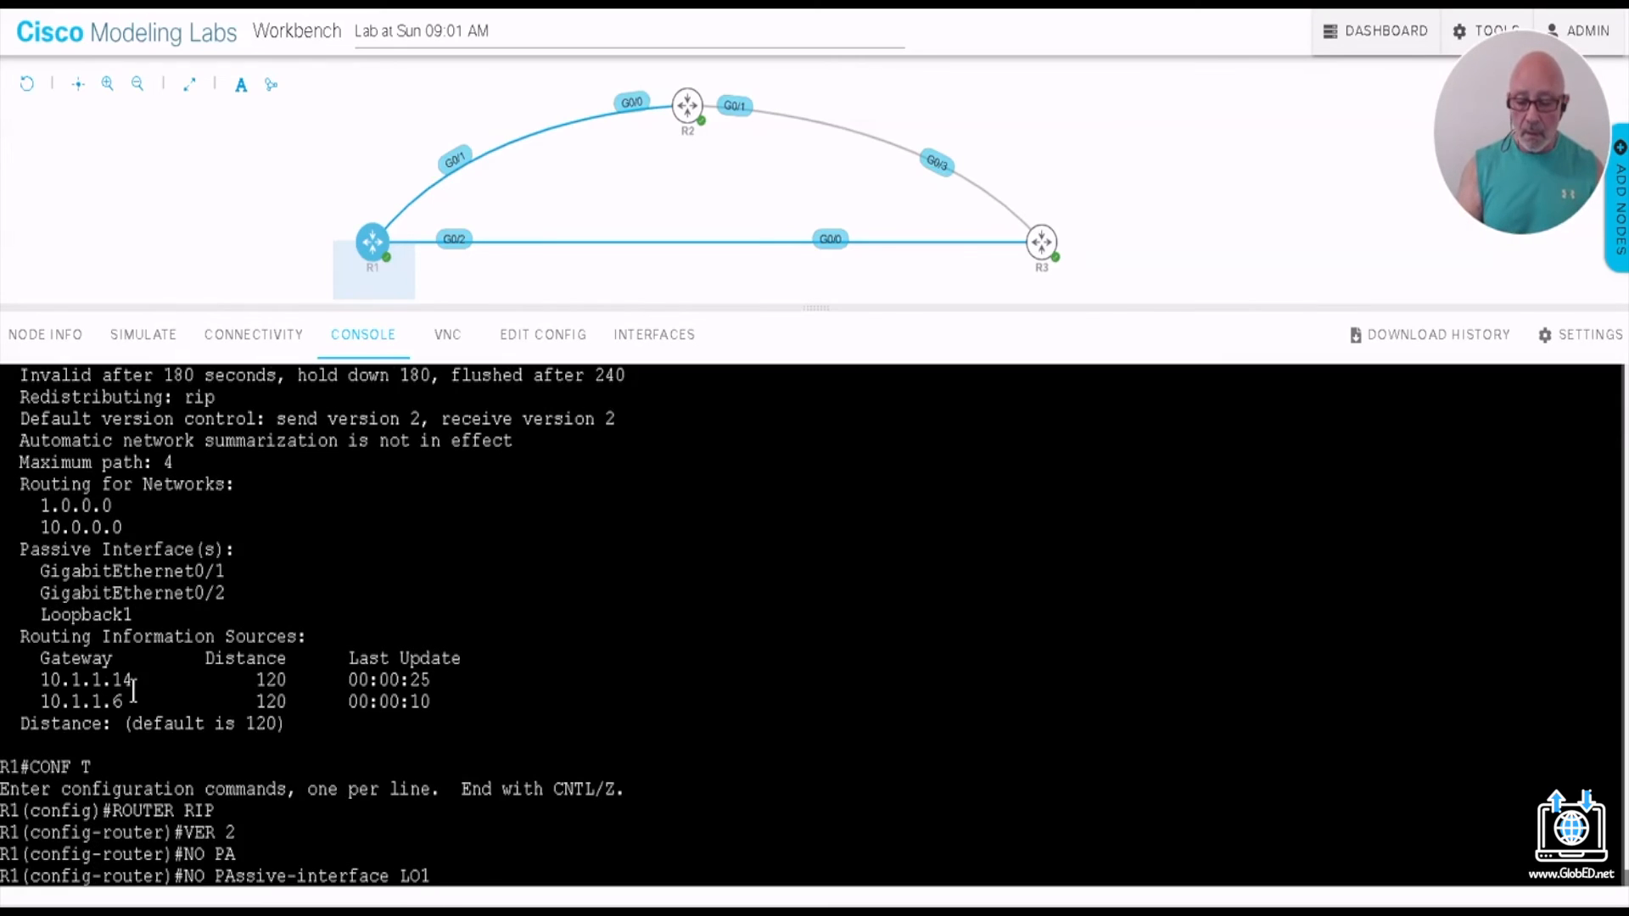
{"action": "key", "text": "Return"}
Step: Remove the passive setting from R1's GigabitEthernet0/1 with NO PASSIVE-INTERFACE G0/1
{"action": "key", "text": "Up"}
{"action": "key", "text": "BackSpace"}
{"action": "key", "text": "BackSpace"}
{"action": "key", "text": "BackSpace"}
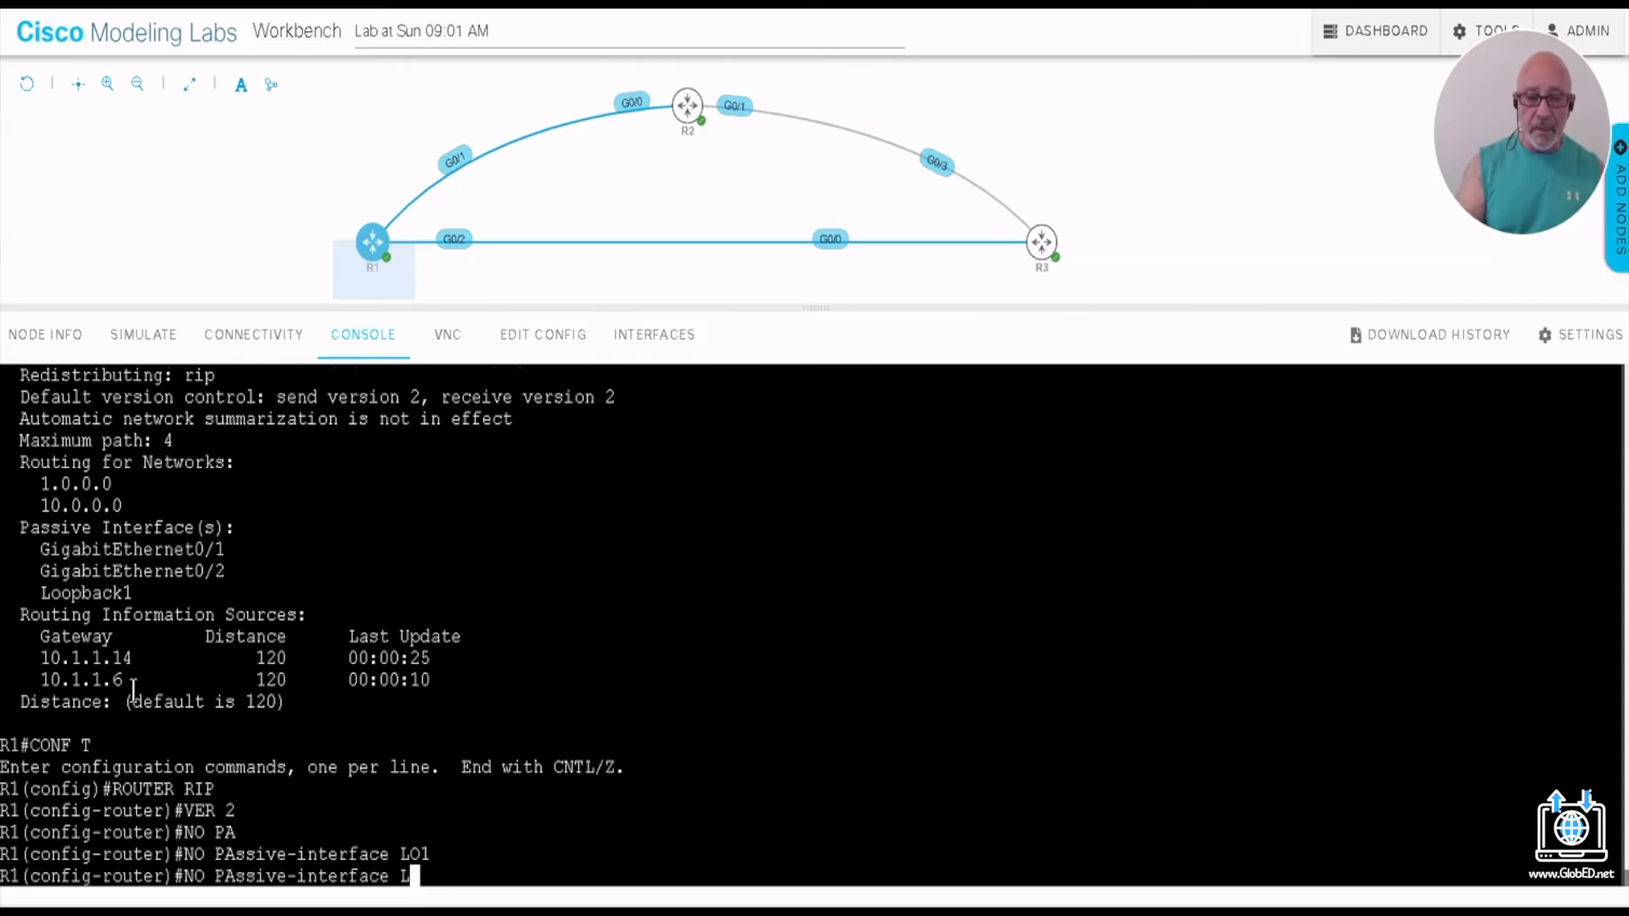
{"action": "type", "text": "G0/"}
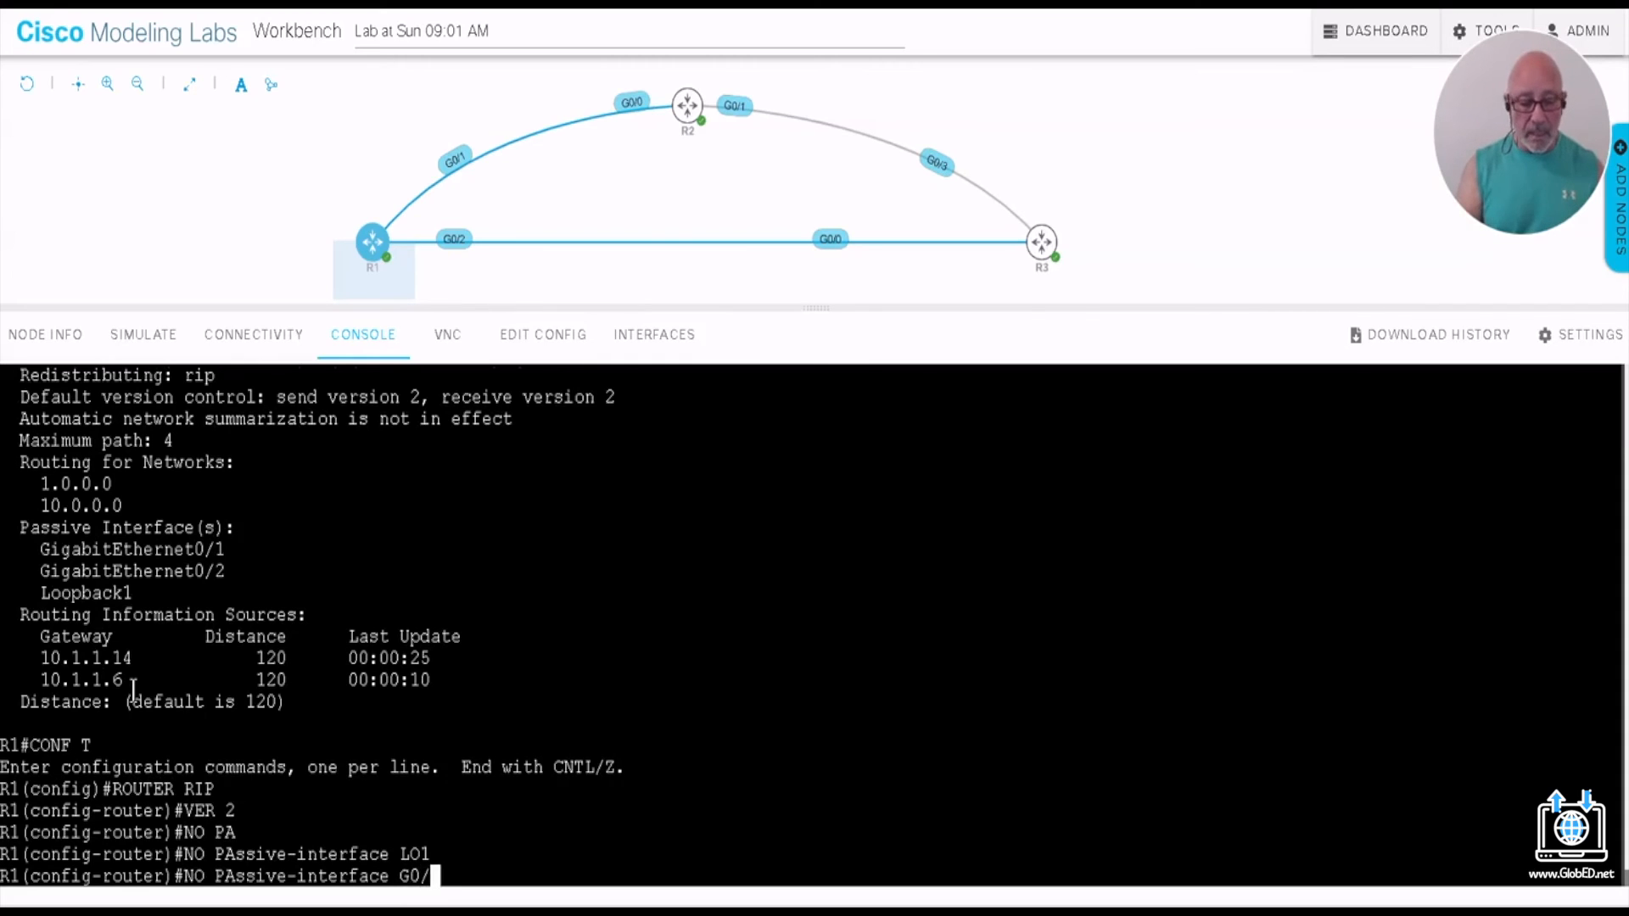
{"action": "type", "text": "1"}
{"action": "key", "text": "Return"}
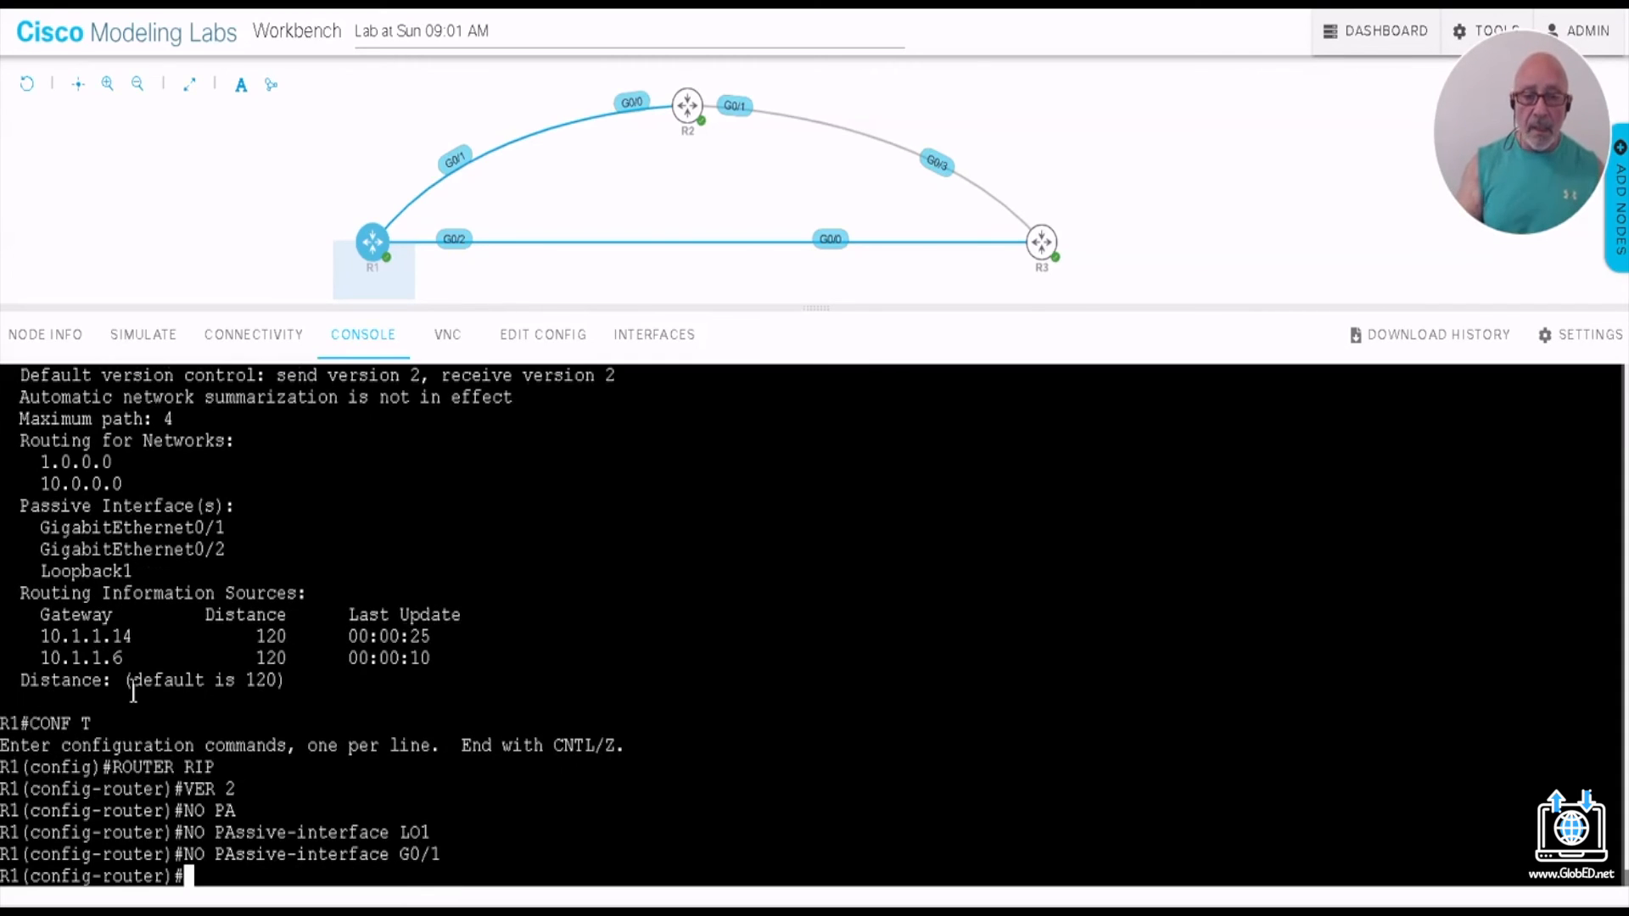
Step: Remove the passive setting from R1's GigabitEthernet0/2 with NO PASSIVE-INTERFACE G0/2
{"action": "key", "text": "Up"}
{"action": "key", "text": "BackSpace"}
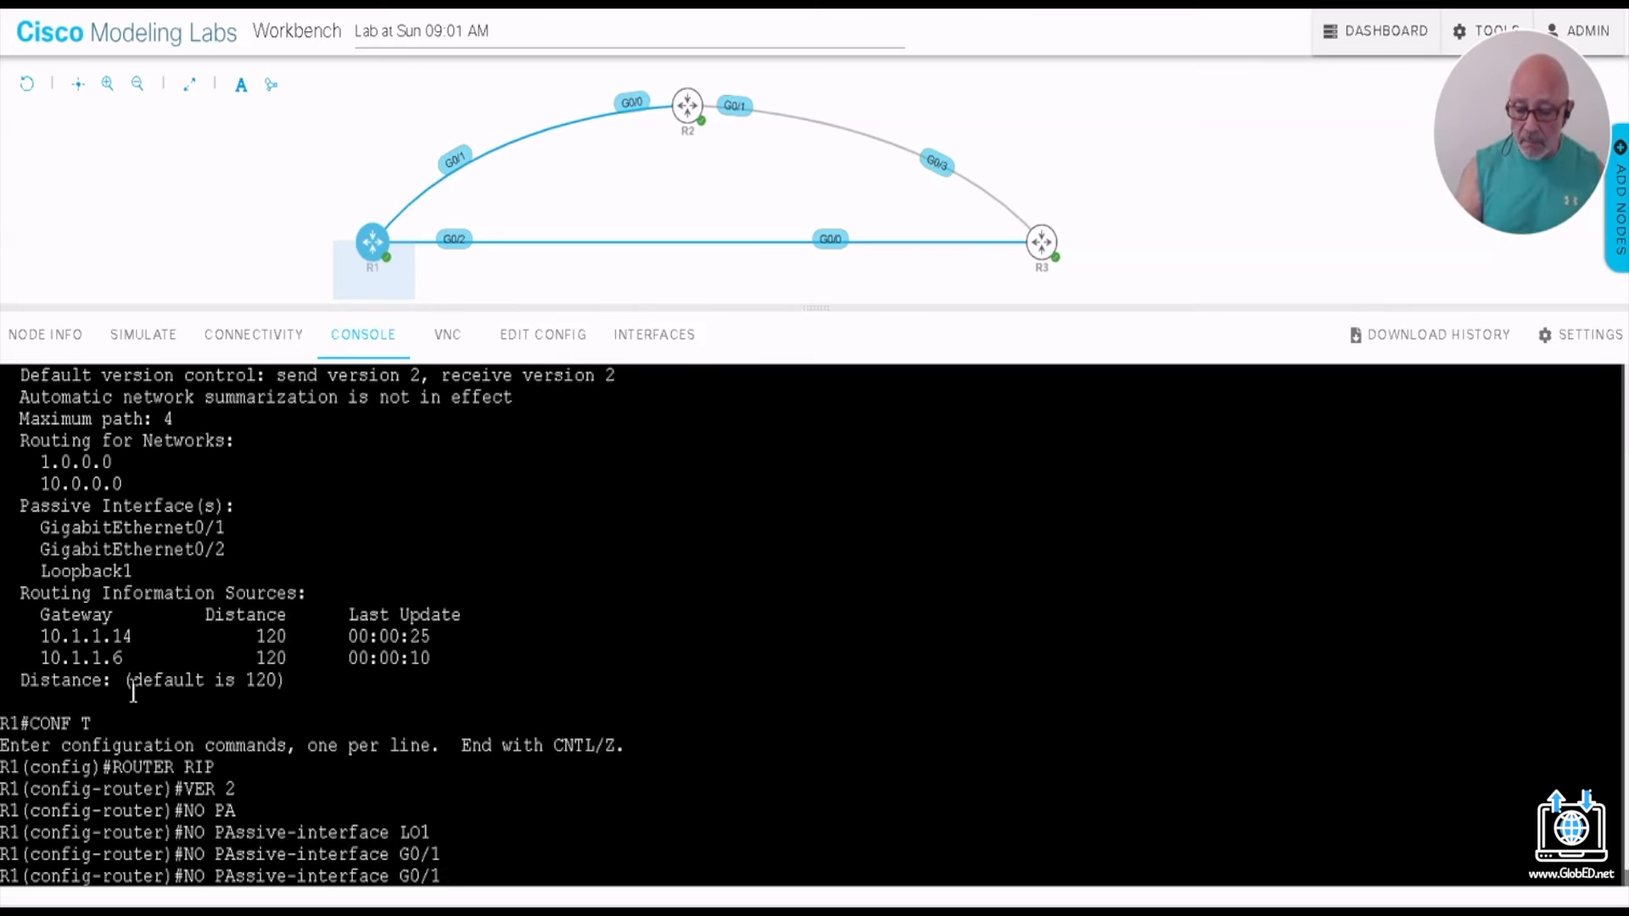
{"action": "type", "text": "2"}
{"action": "key", "text": "Return"}
Step: Save R1's configuration from router configuration mode with DO WR and return to privileged EXEC mode
{"action": "type", "text": "DO WR"}
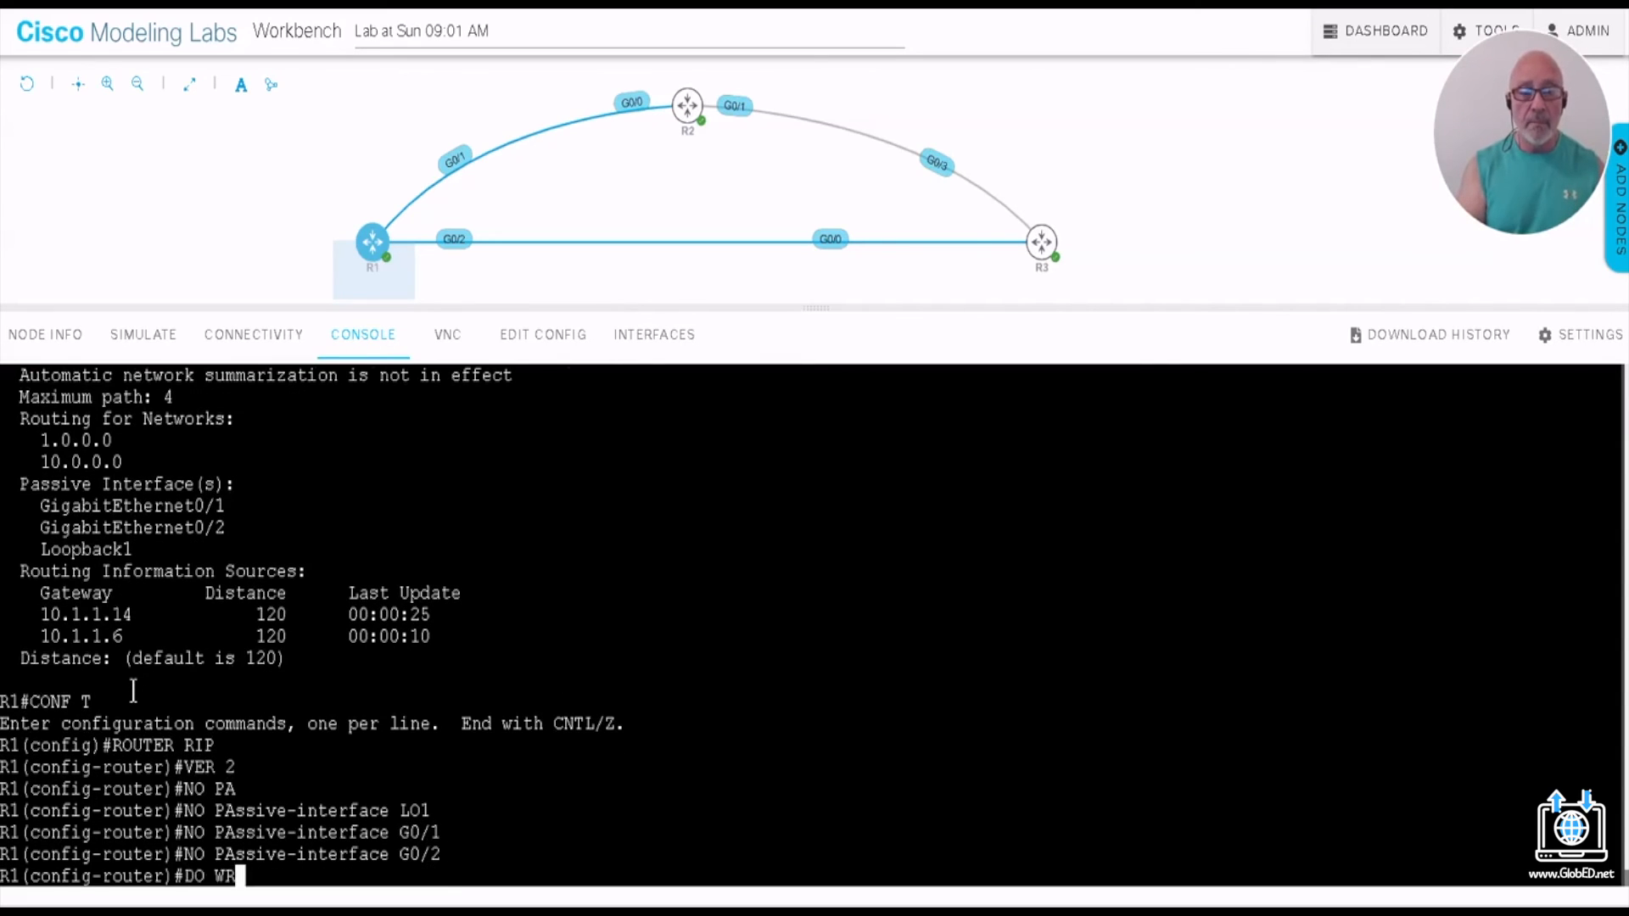
{"action": "key", "text": "Return"}
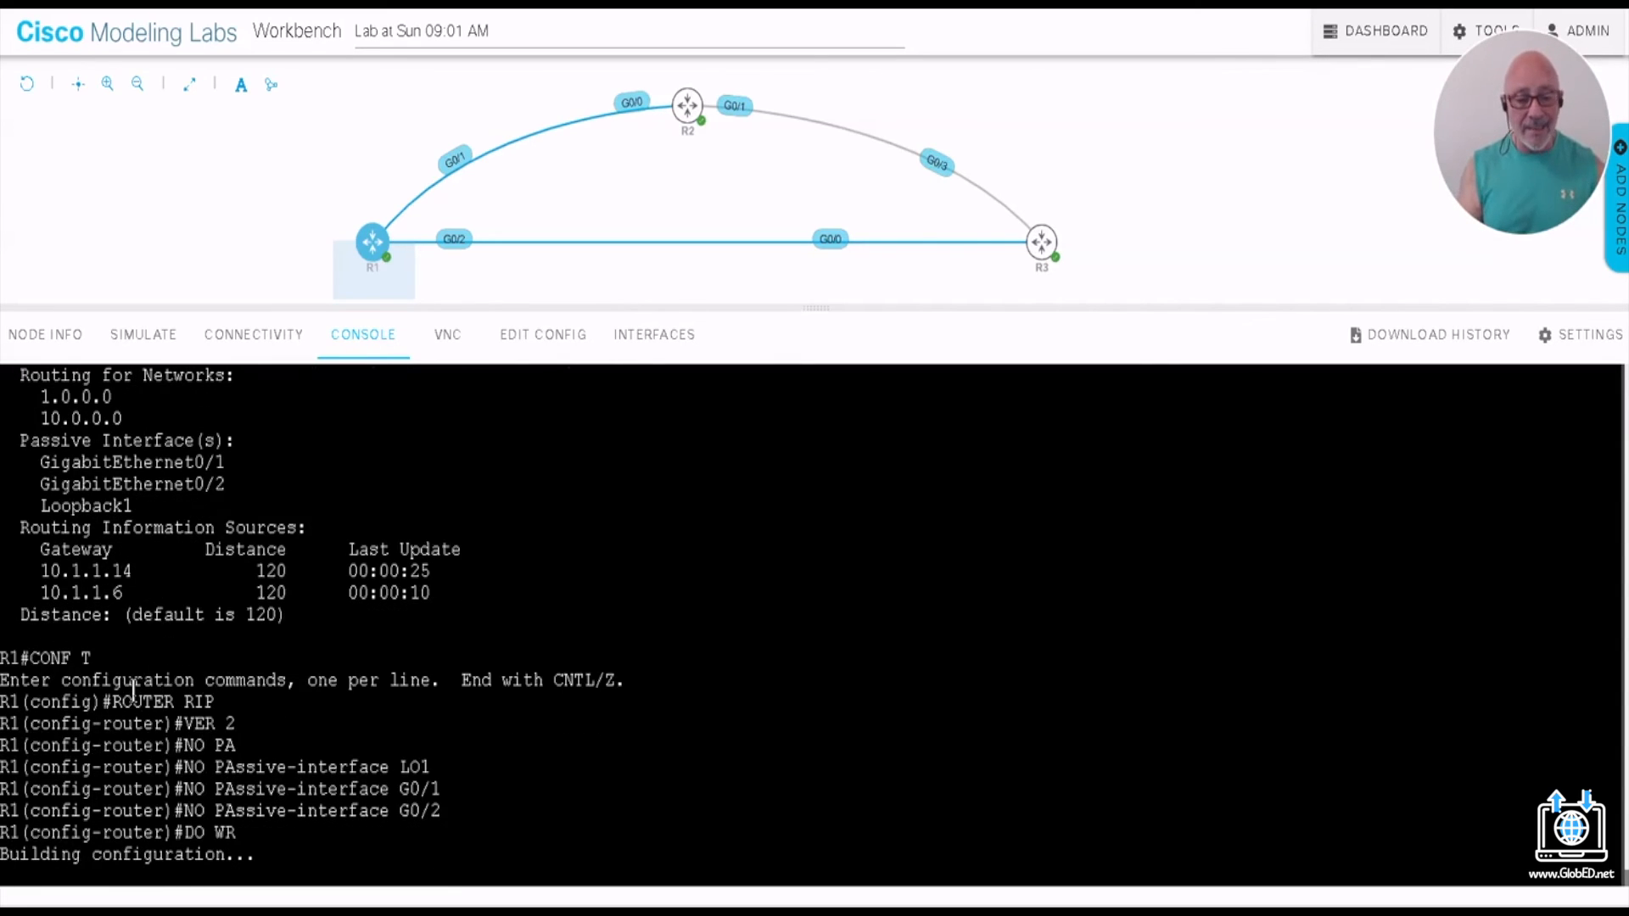
{"action": "key", "text": "ctrl+z"}
{"action": "key", "text": "Return"}
{"action": "key", "text": "Return"}
{"action": "key", "text": "Return"}
{"action": "key", "text": "Return"}
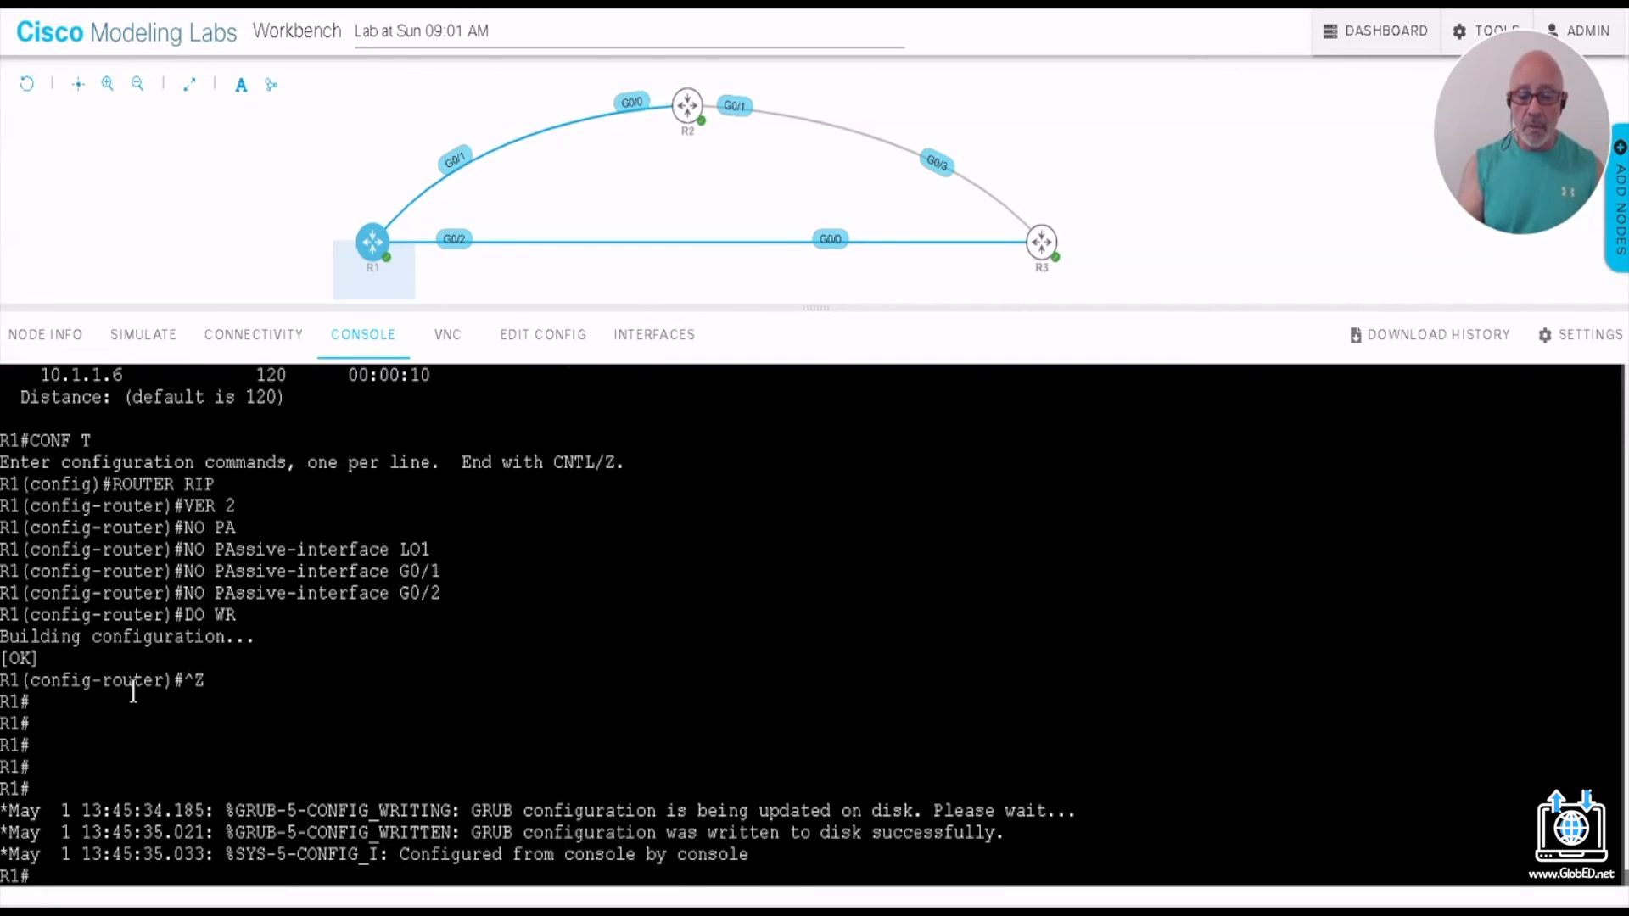
Step: Display R1's routing protocol settings with SH IP PROTOCOLS and page through to the end of the output
{"action": "type", "text": "SH IP "}
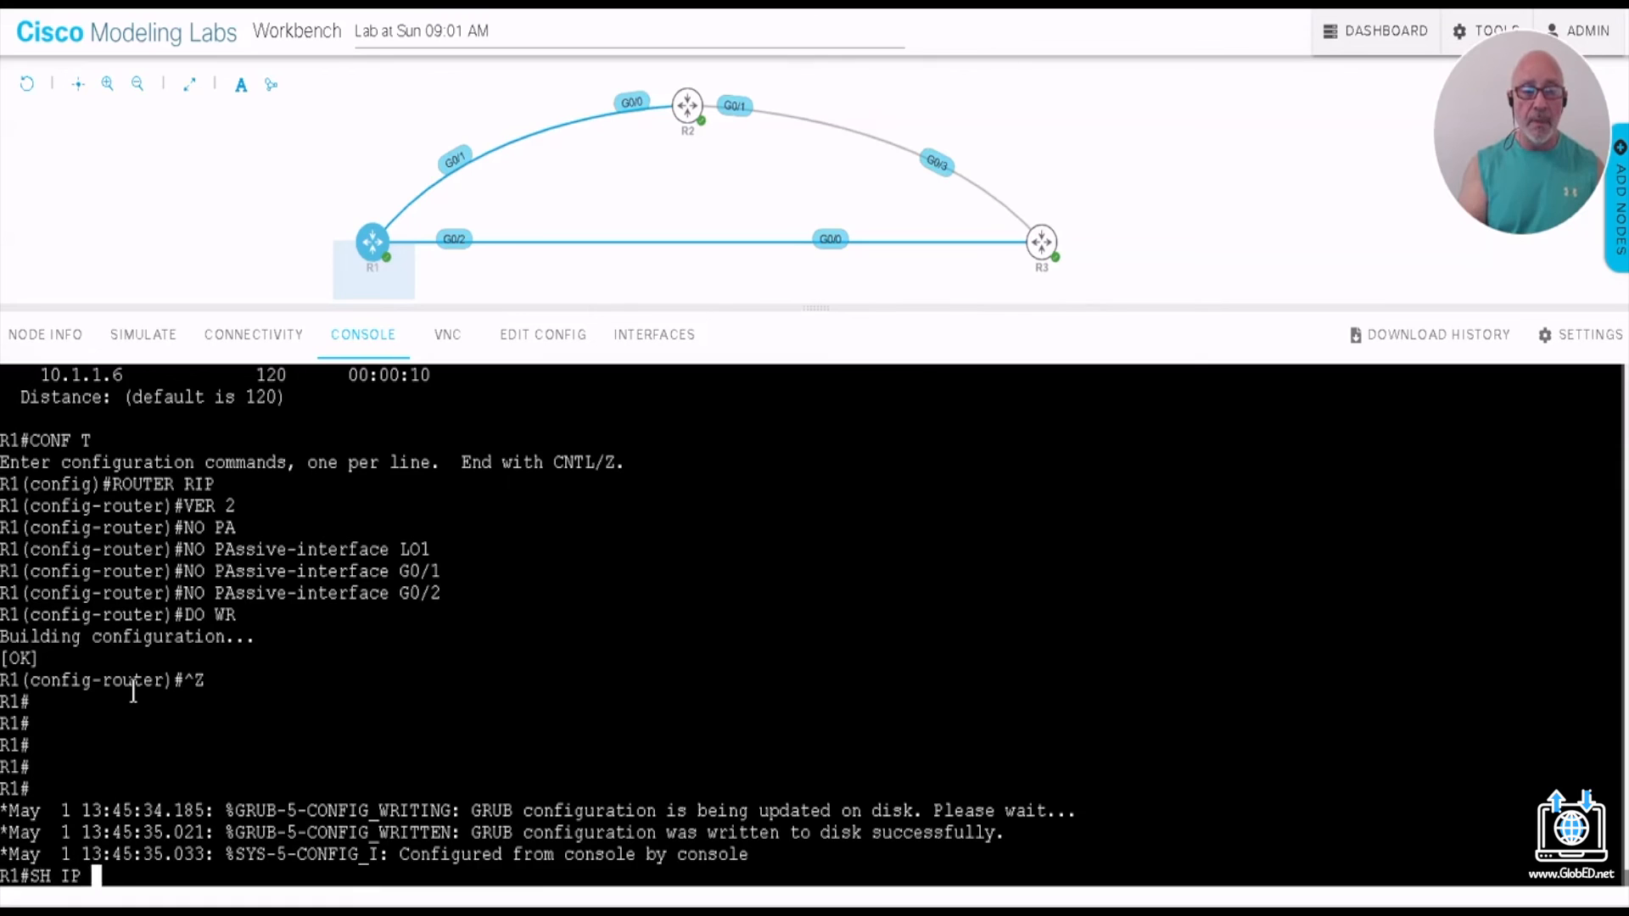
{"action": "type", "text": "PRO"}
{"action": "key", "text": "Tab"}
{"action": "key", "text": "Return"}
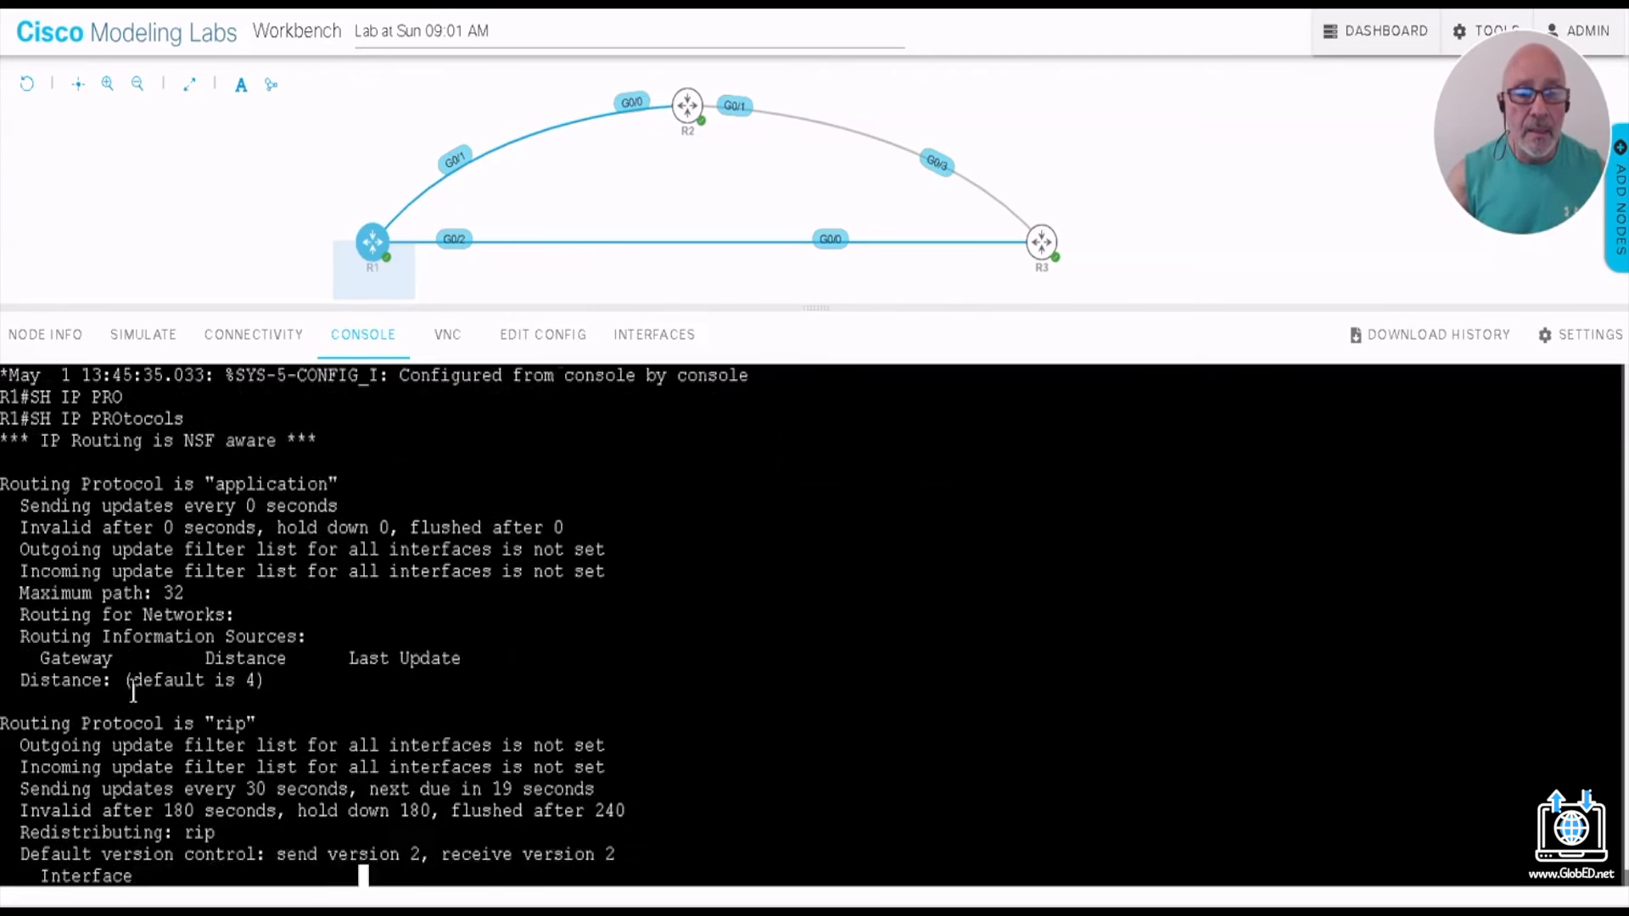
{"action": "key", "text": "space"}
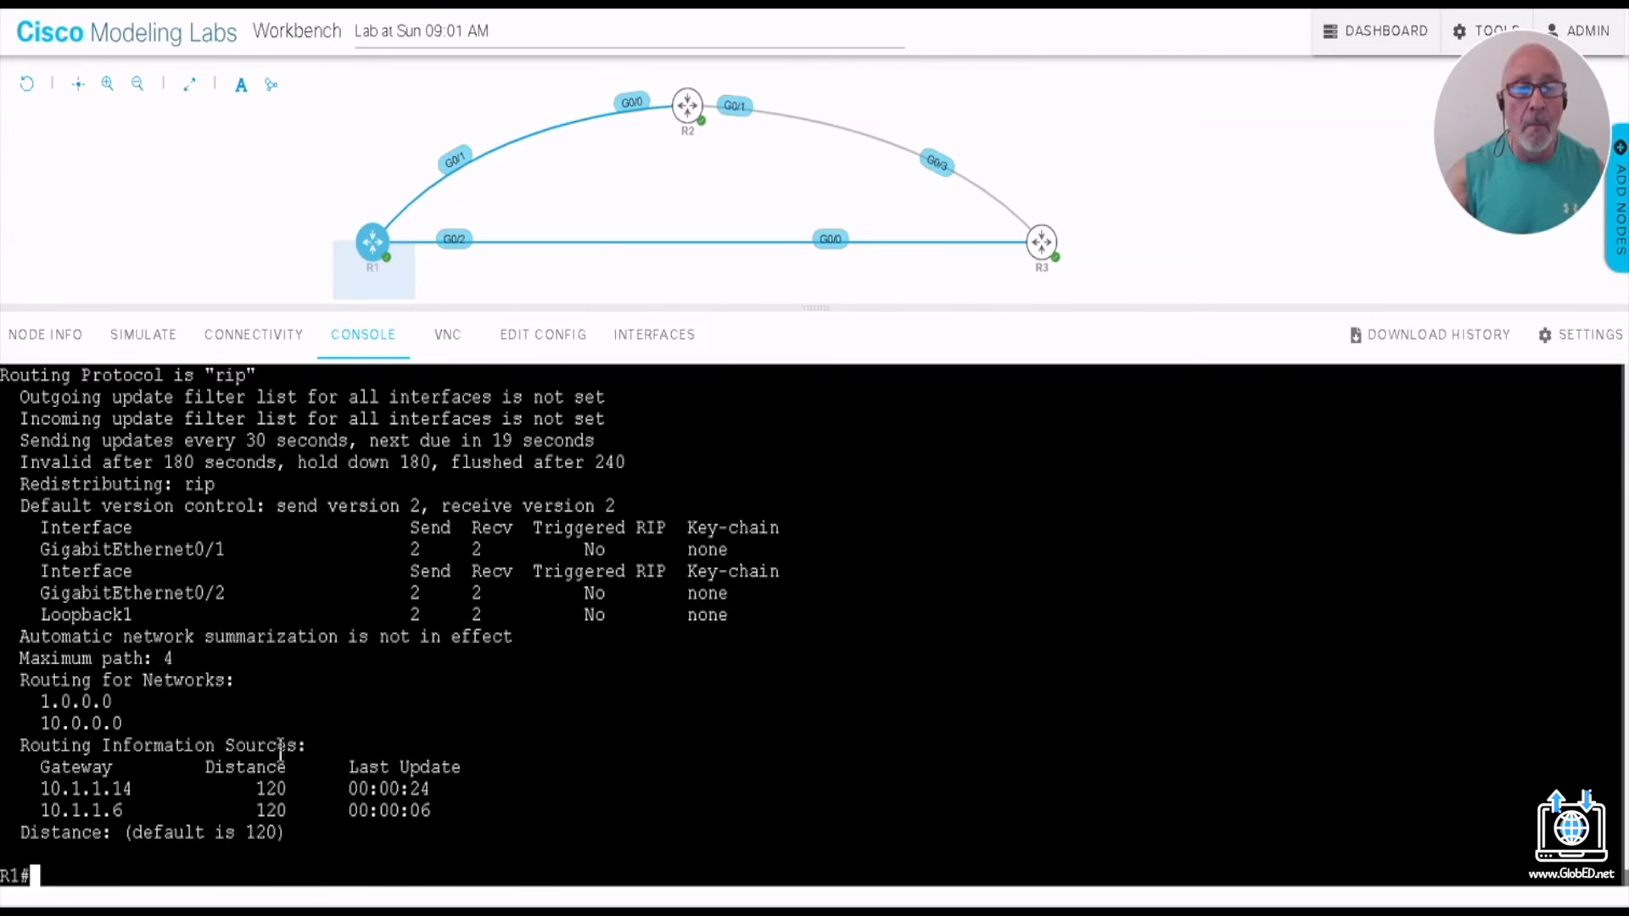
Step: Highlight the GigabitEthernet0/1, GigabitEthernet0/2 and Loopback1 entries under RIP's version control in R1's output
{"action": "left_click_drag", "start_coordinate": [37, 552], "coordinate": [246, 553]}
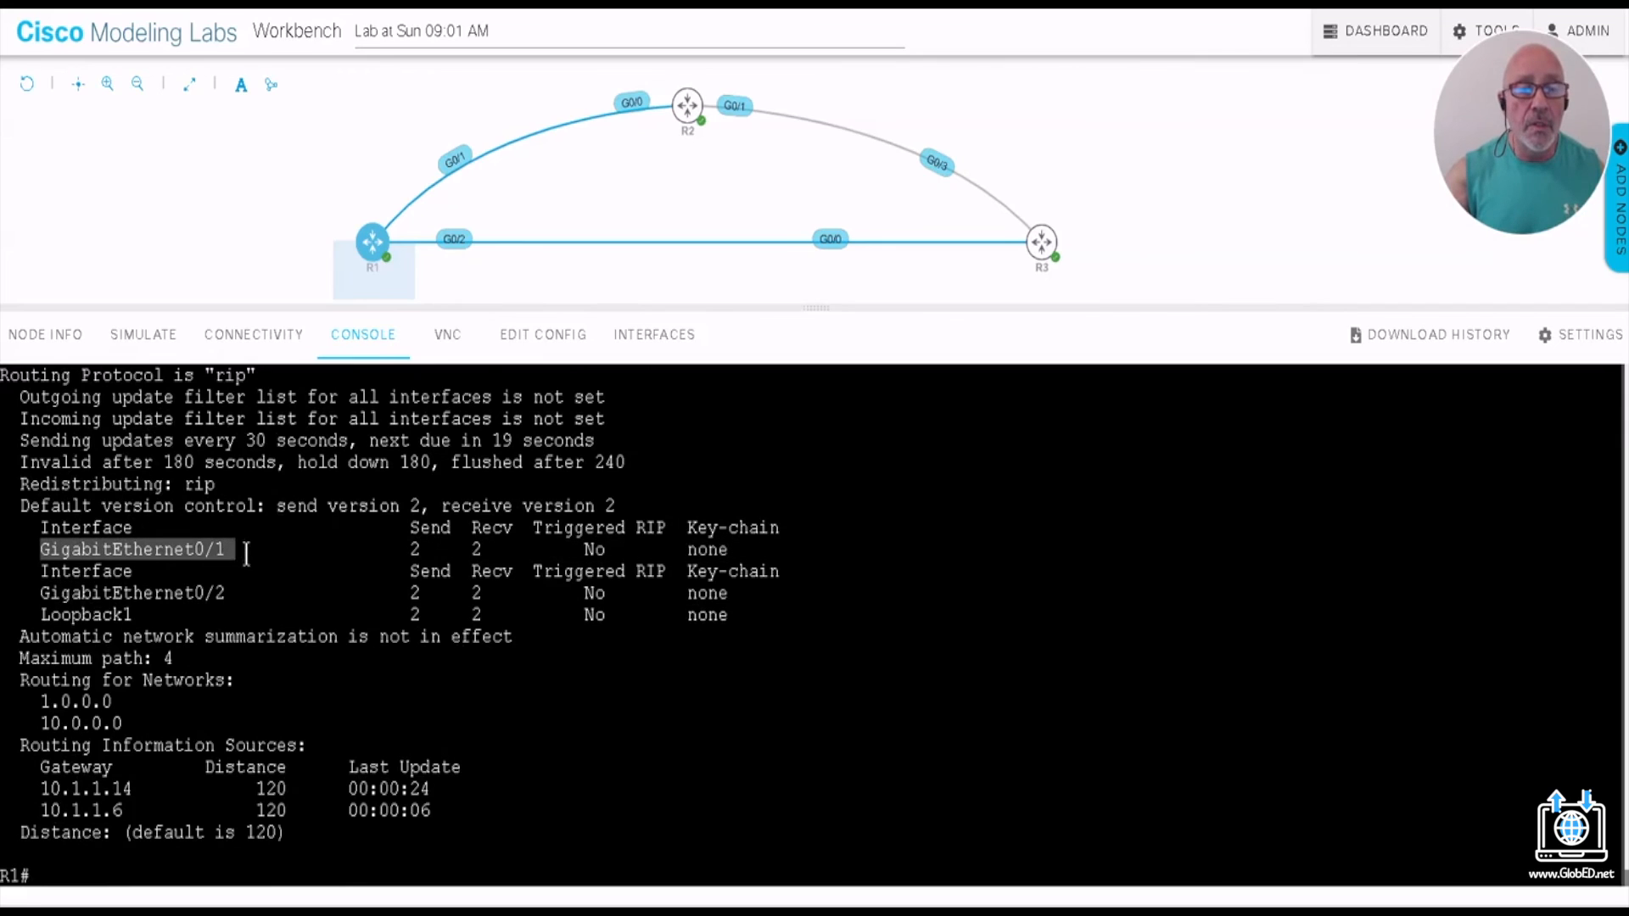
{"action": "left_click_drag", "start_coordinate": [45, 596], "coordinate": [236, 594]}
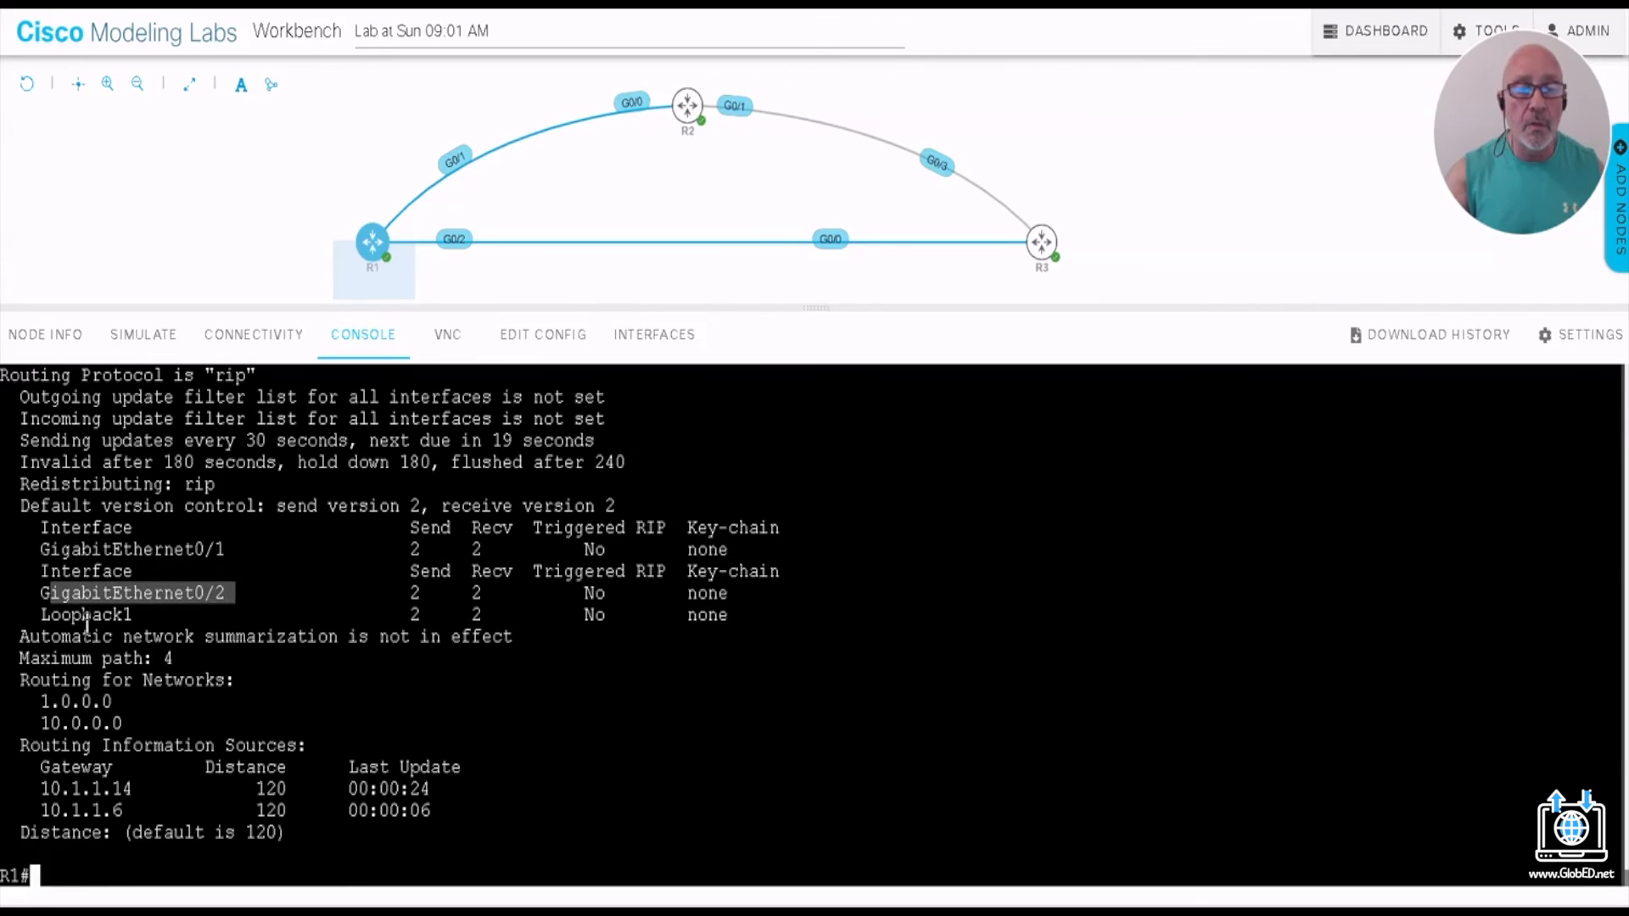
{"action": "left_click_drag", "start_coordinate": [49, 614], "coordinate": [237, 628]}
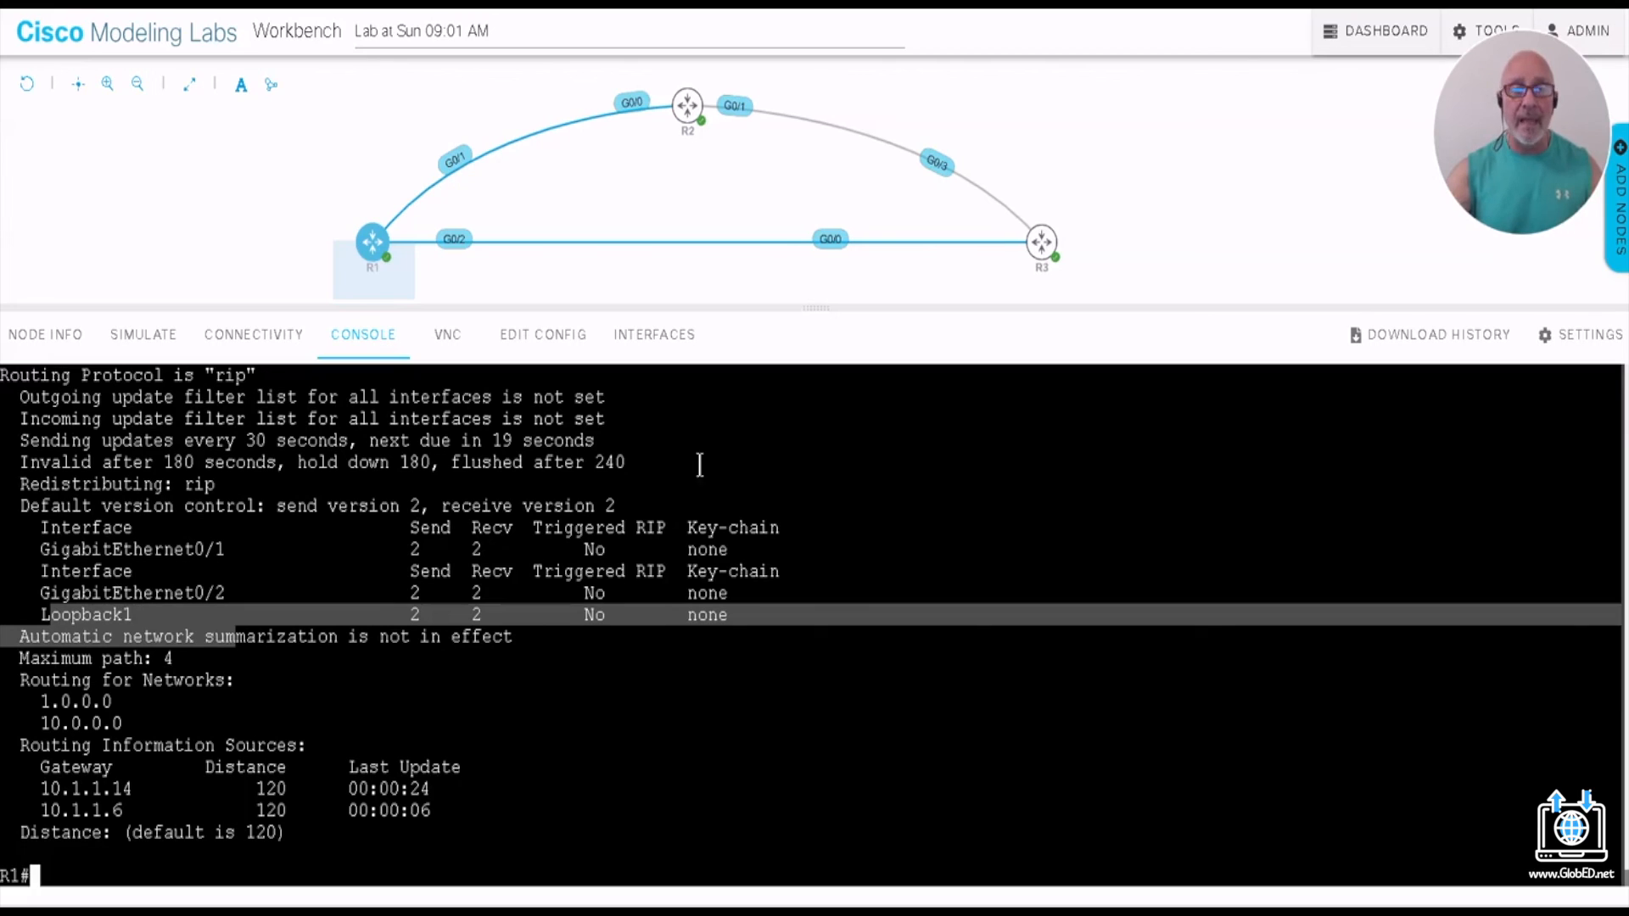
Step: Switch to R3's console and display its routing table with SH IP ROUTE
{"action": "left_click", "coordinate": [1040, 244]}
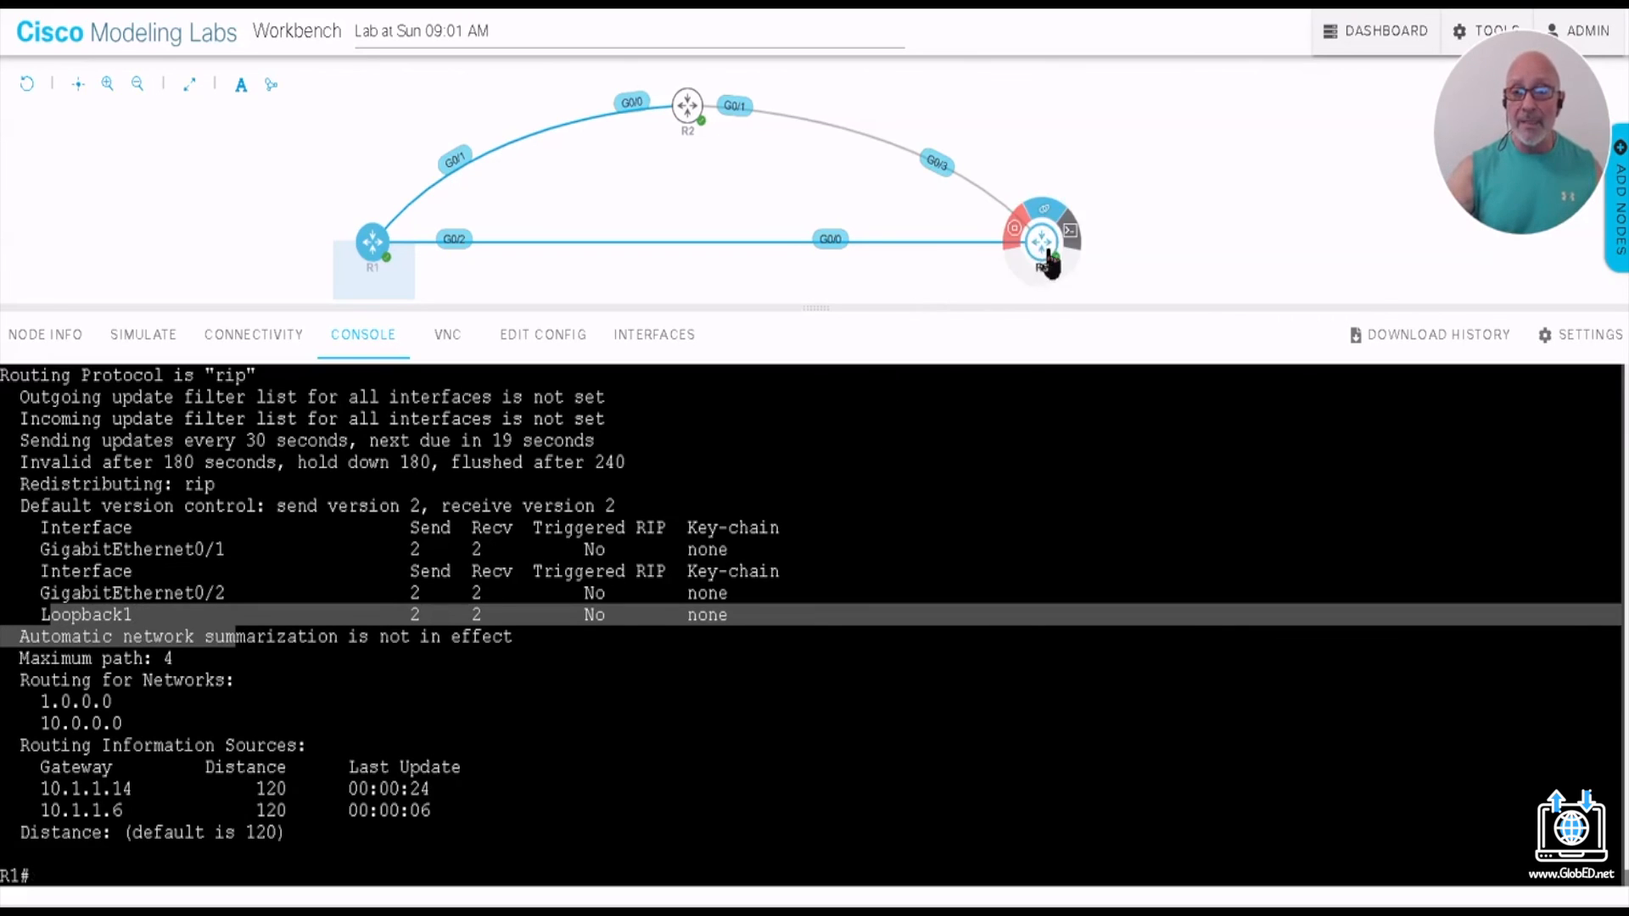
{"action": "type", "text": "SH IP PROtocols"}
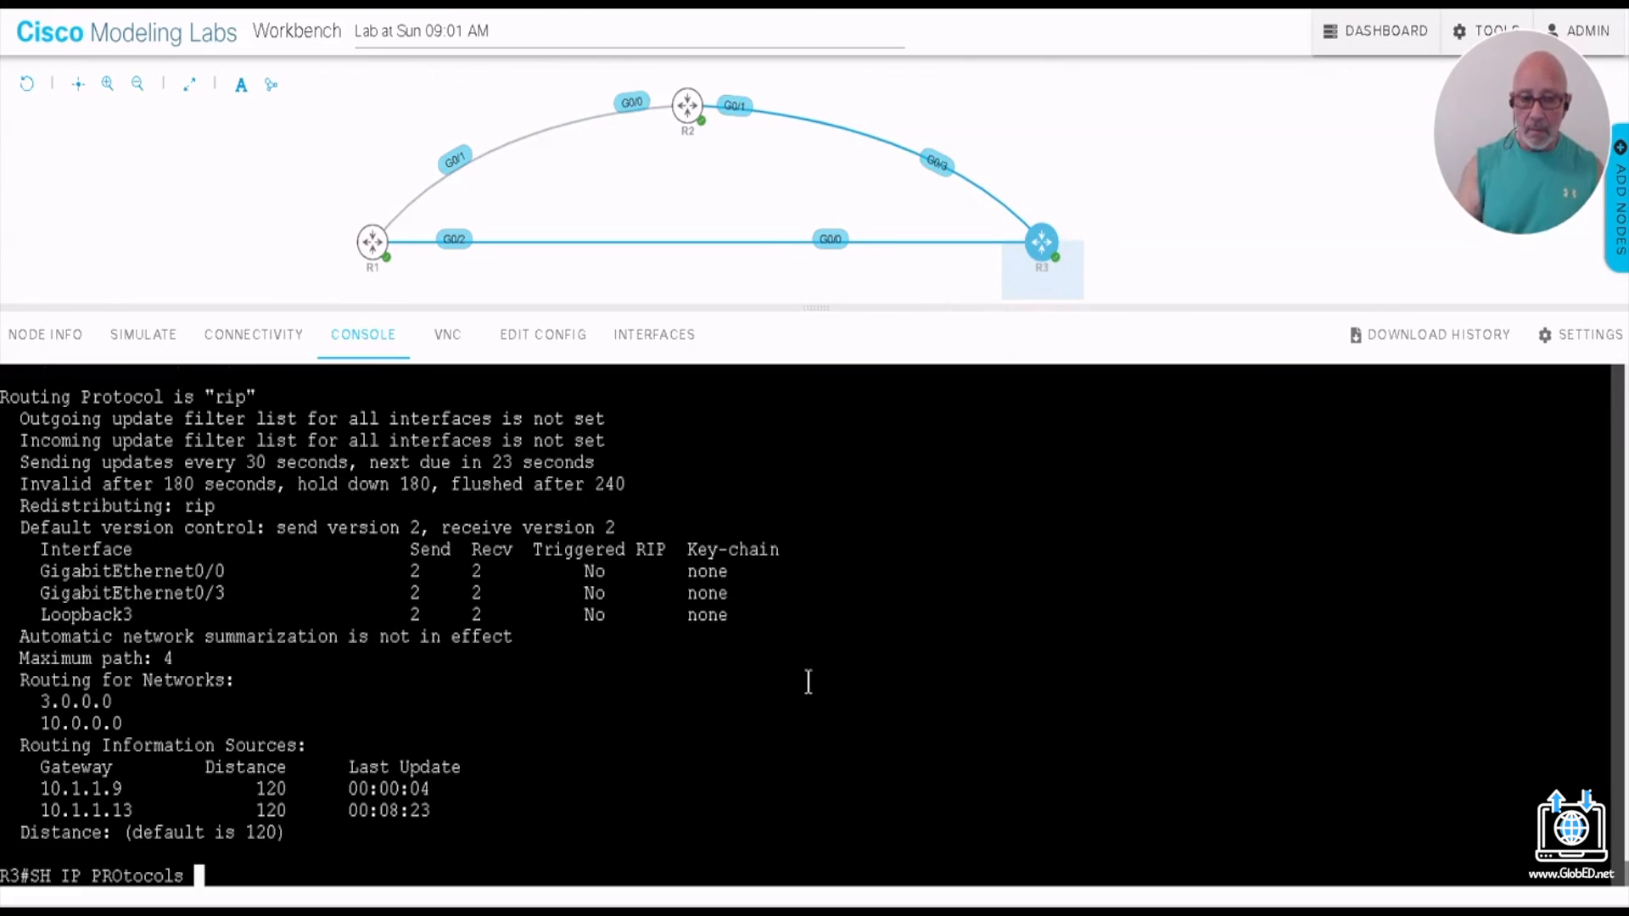
{"action": "key", "text": "BackSpace"}
{"action": "key", "text": "BackSpace"}
{"action": "key", "text": "BackSpace"}
{"action": "key", "text": "BackSpace"}
{"action": "key", "text": "BackSpace"}
{"action": "key", "text": "BackSpace"}
{"action": "key", "text": "BackSpace"}
{"action": "key", "text": "BackSpace"}
{"action": "key", "text": "BackSpace"}
{"action": "key", "text": "BackSpace"}
{"action": "type", "text": "ROUTE"}
{"action": "key", "text": "Return"}
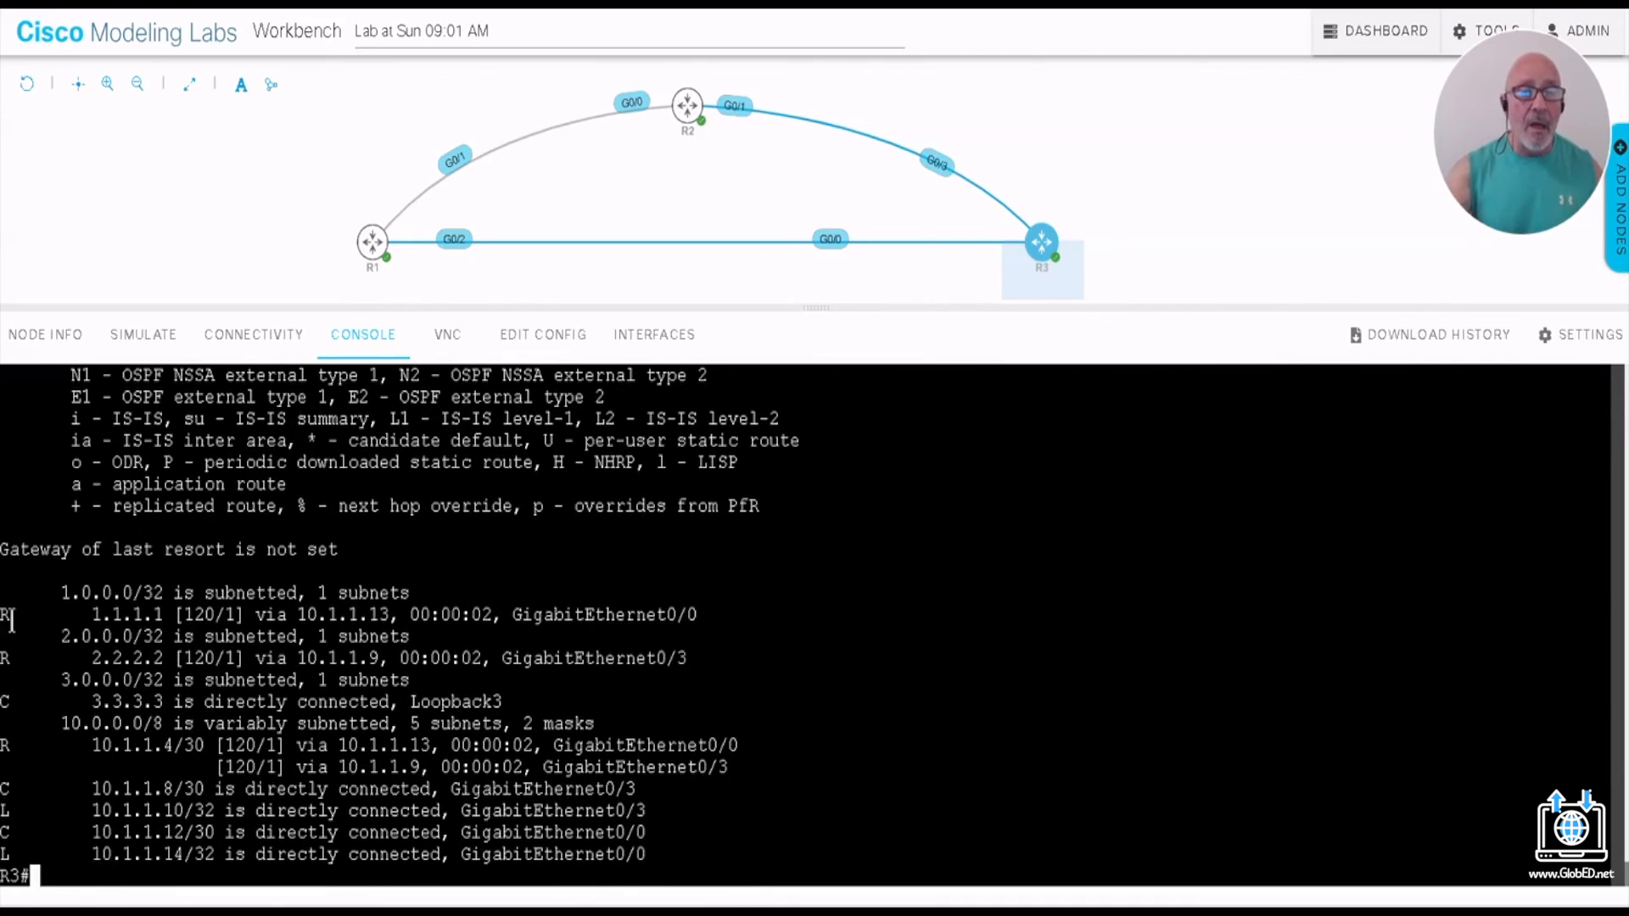
Step: Highlight the RIP routes to 1.1.1.1 and 10.1.1.4/30 in R3's routing table, including the next hop 10.1.1.13
{"action": "left_click_drag", "start_coordinate": [3, 611], "coordinate": [699, 612]}
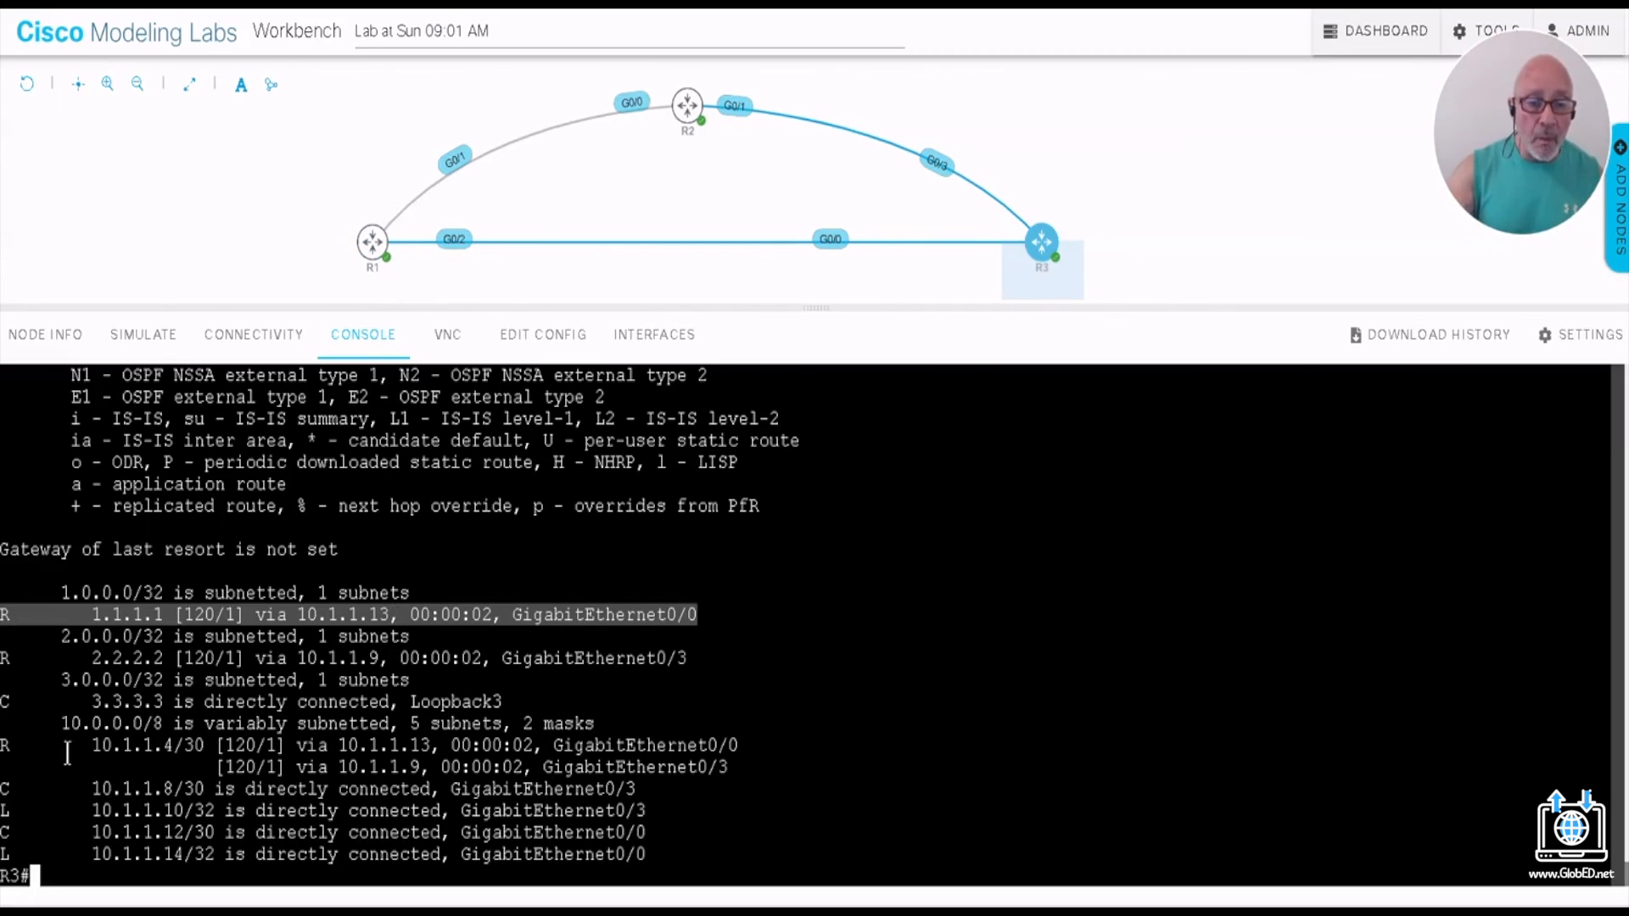
{"action": "left_click_drag", "start_coordinate": [67, 753], "coordinate": [428, 766]}
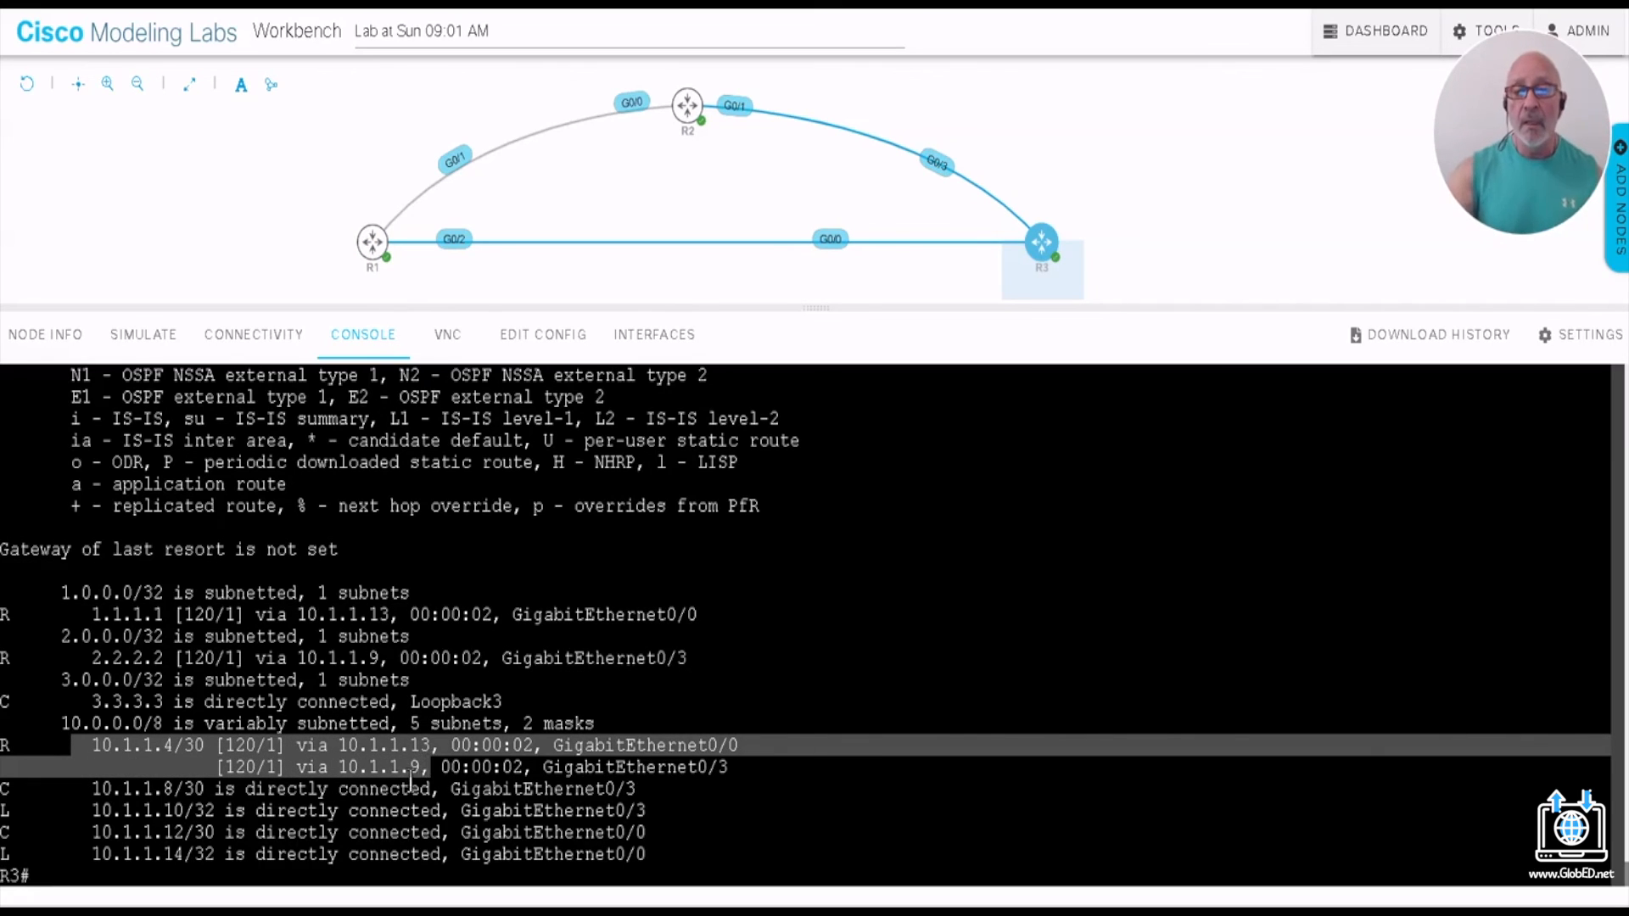
{"action": "left_click", "coordinate": [435, 746]}
{"action": "double_click", "coordinate": [436, 747]}
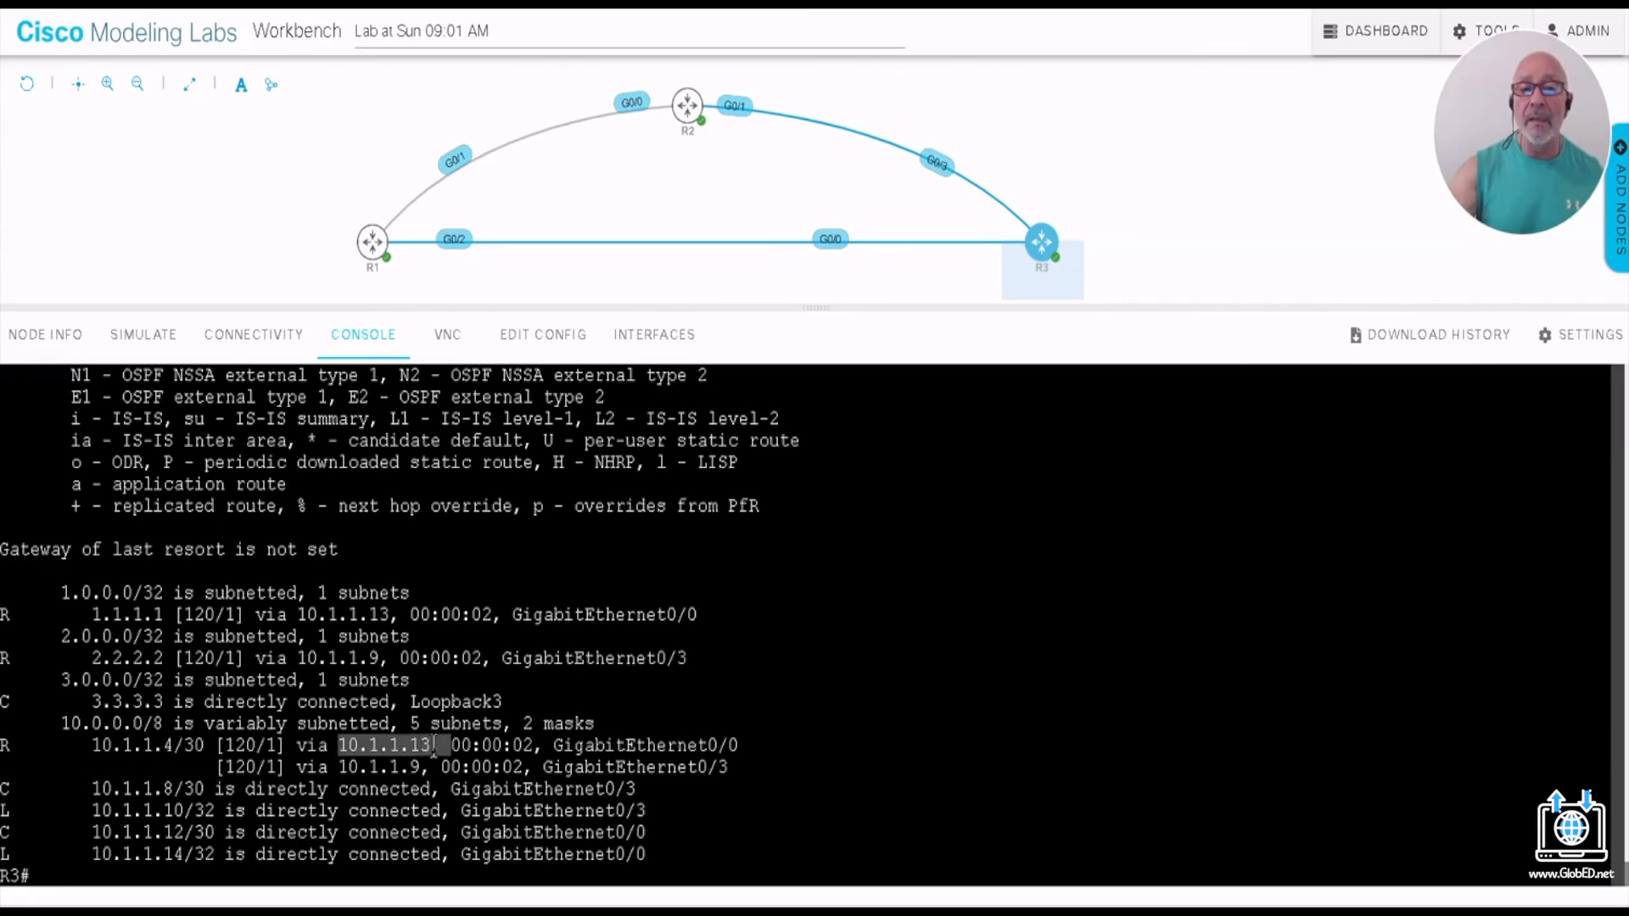